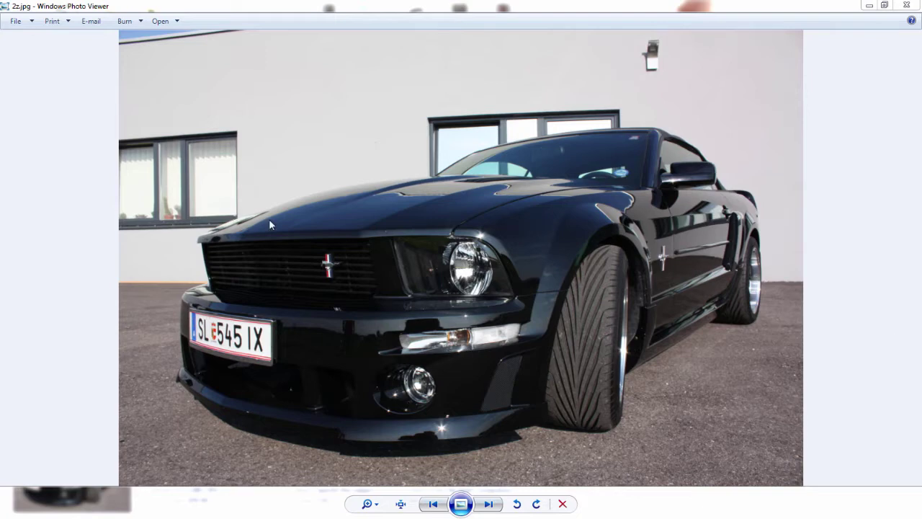
- Browse through the Mustang reference photos, from the exterior shots to the dashboard and seat pictures
left_click(485, 504)
left_click(487, 504)
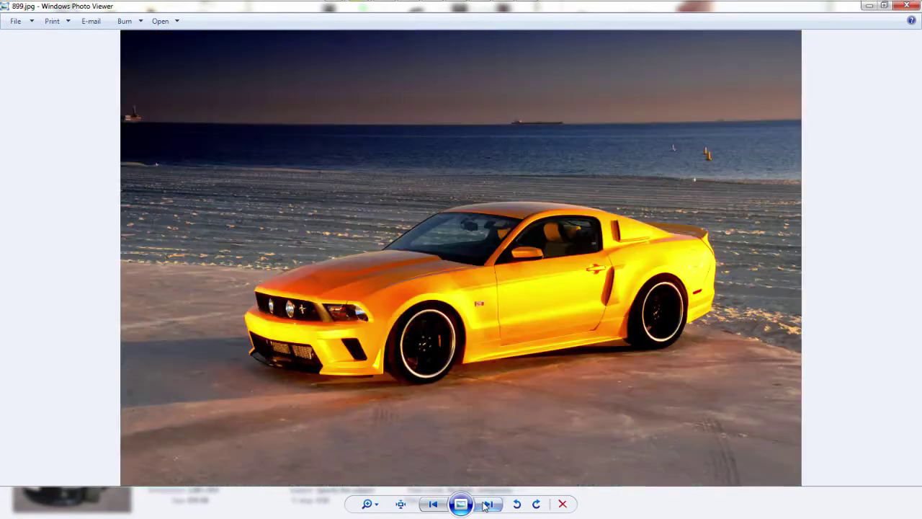
left_click(485, 504)
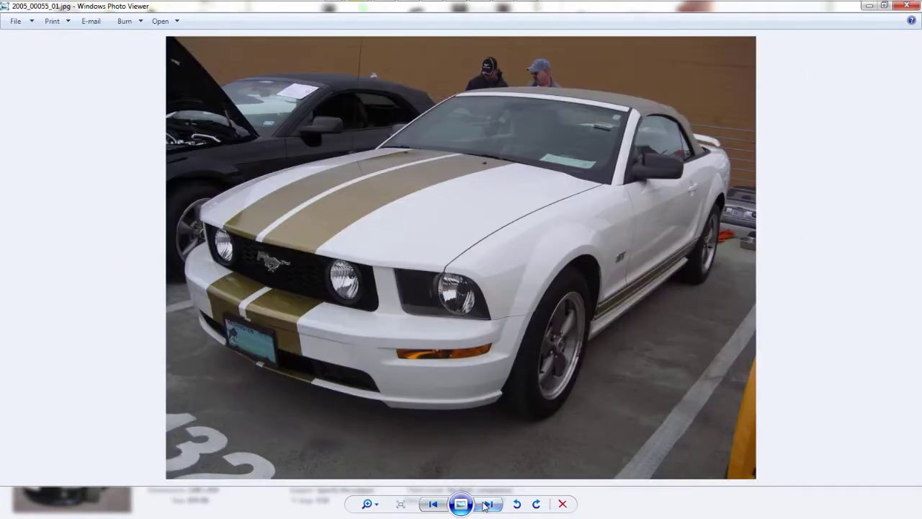
left_click(485, 504)
left_click(486, 504)
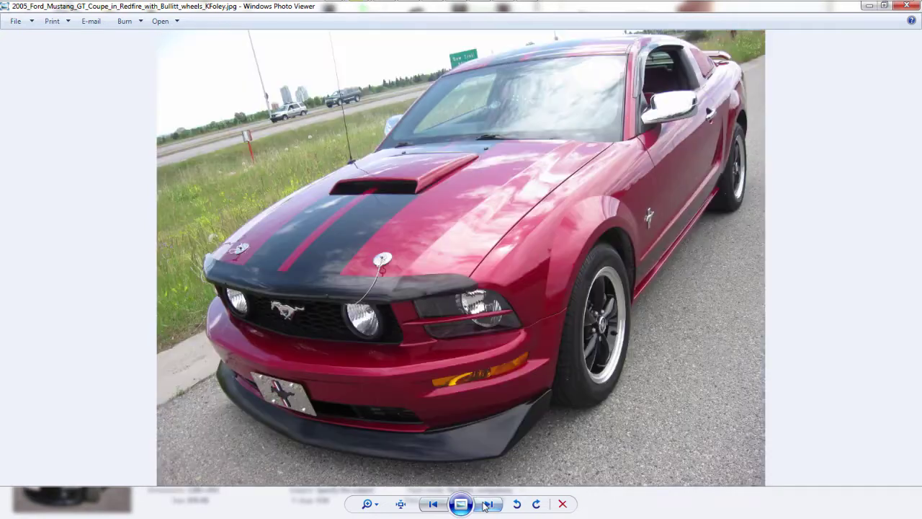
left_click(486, 504)
left_click(485, 504)
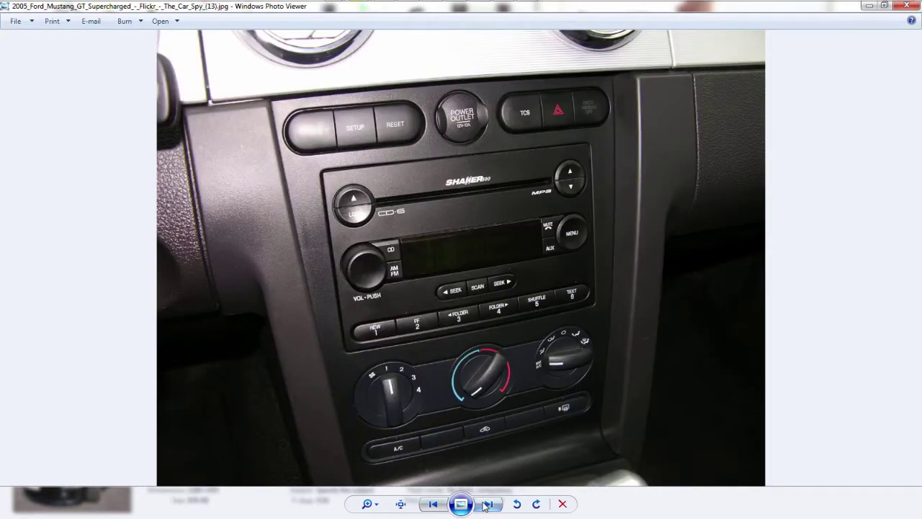
left_click(486, 504)
left_click(495, 506)
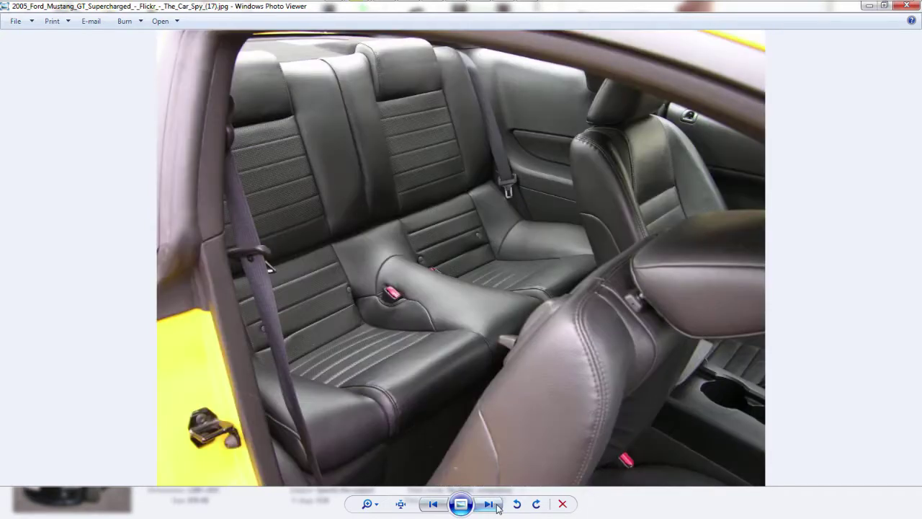
left_click(497, 508)
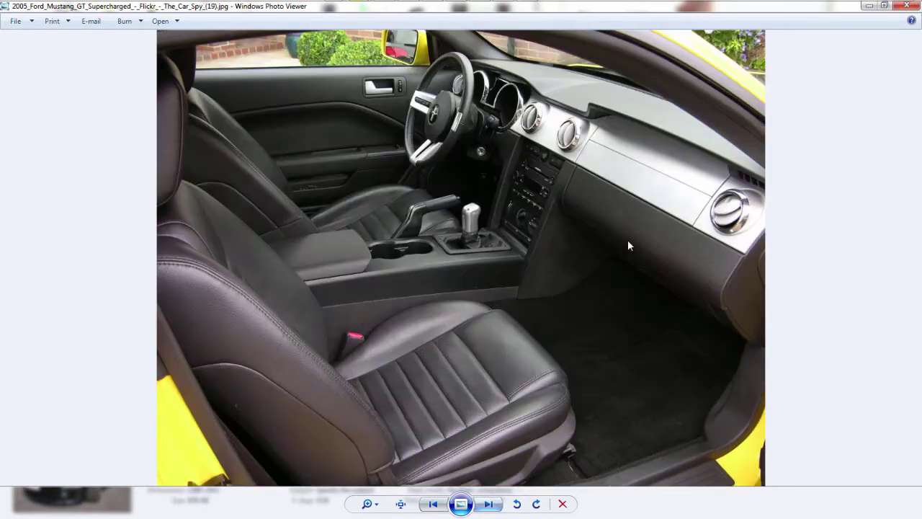
- Close the photo viewer and return to the "2005 mustang GT v8 good blueprint" folder
left_click(909, 6)
left_click(319, 366)
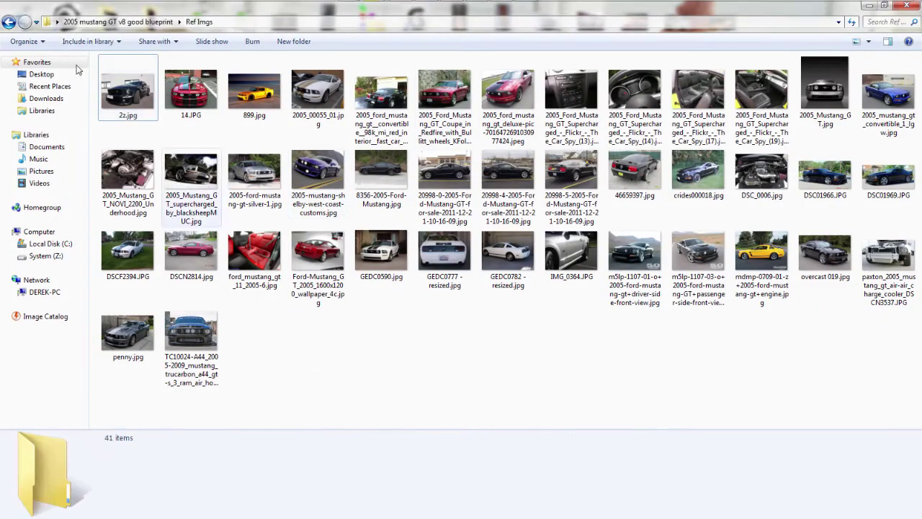
left_click(10, 28)
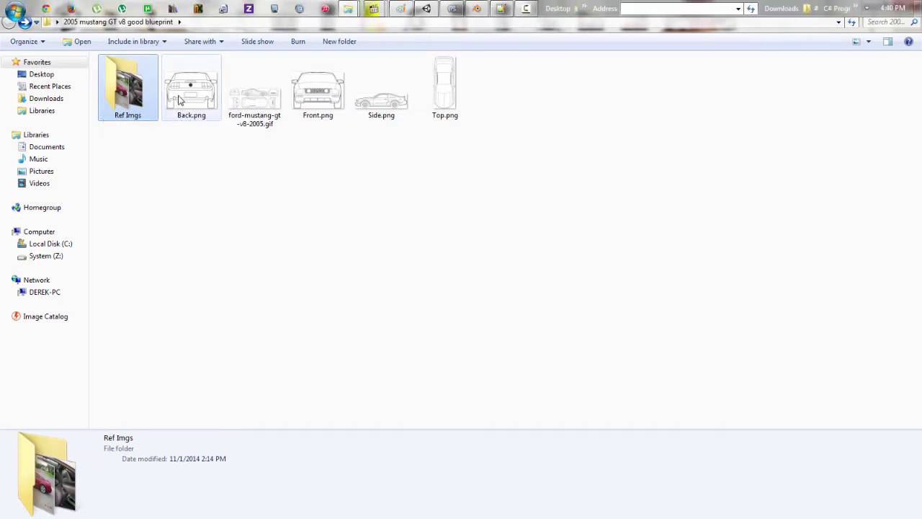
left_click(225, 206)
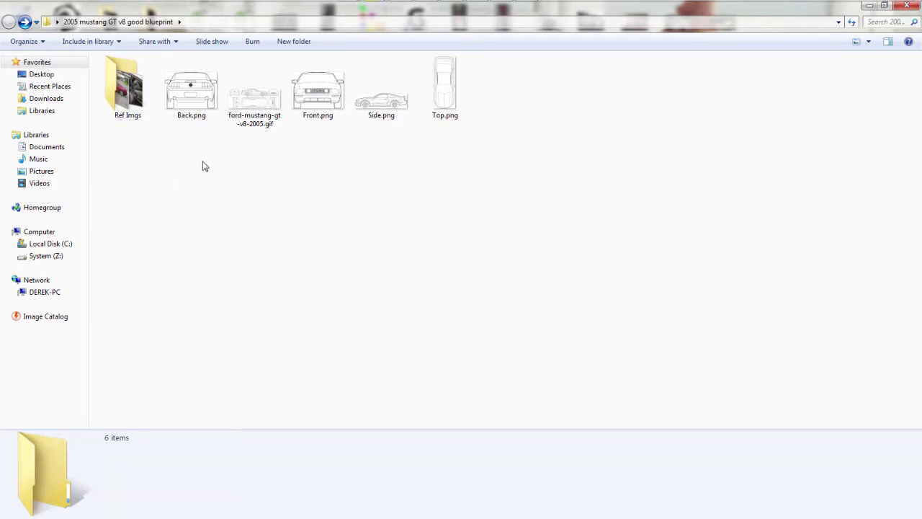
- View ford-mustang-gt-v8-2005.gif and the separate front, side, top and back blueprint images, and close the viewer
double_click(254, 97)
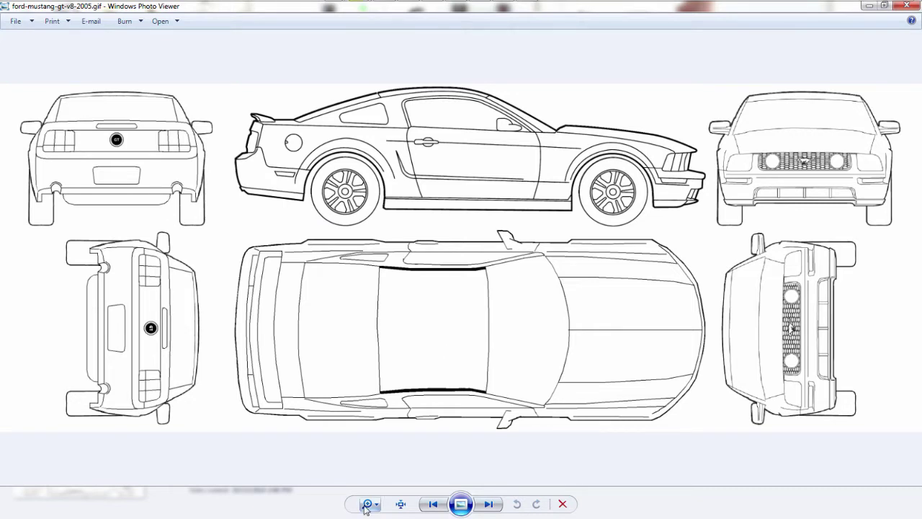
left_click(498, 505)
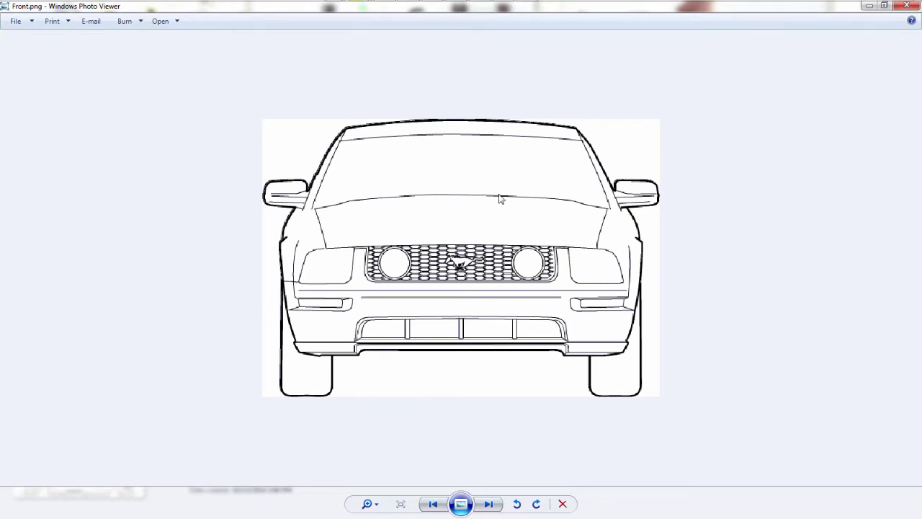
scroll(511, 168, "up", 3)
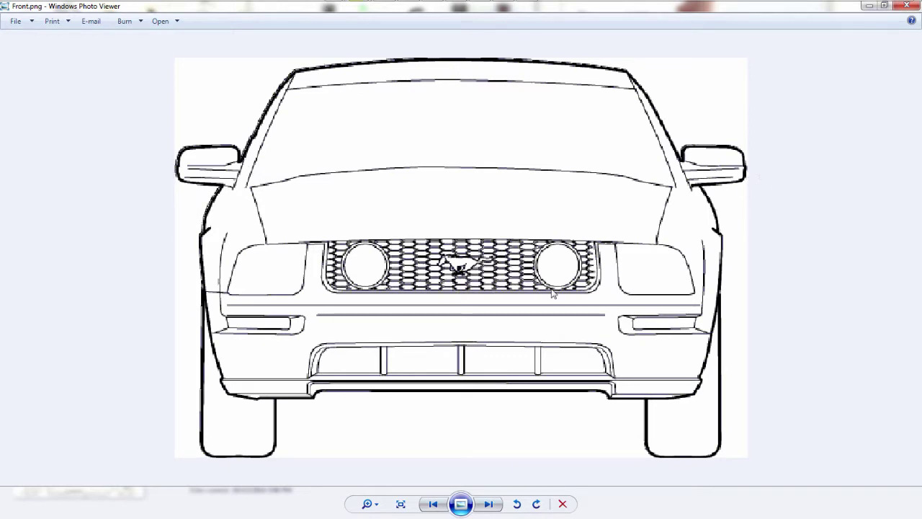
left_click(489, 504)
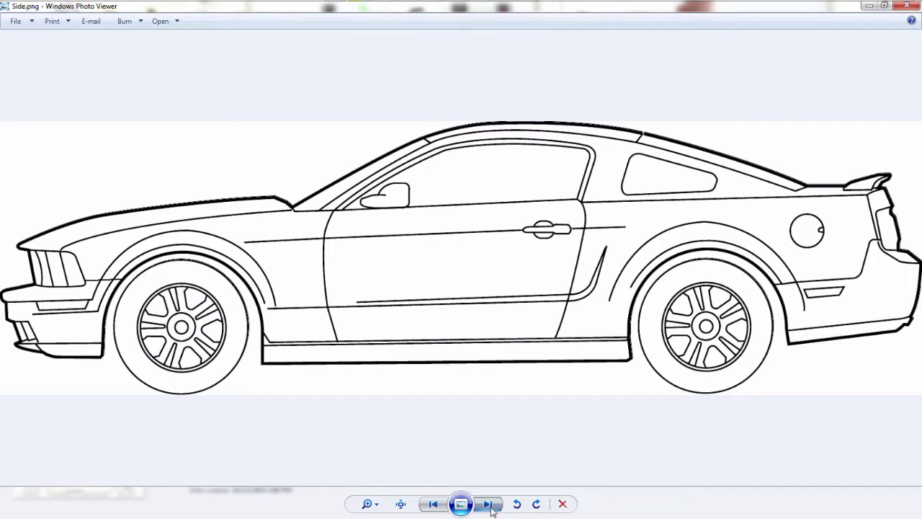
left_click(489, 504)
left_click(489, 505)
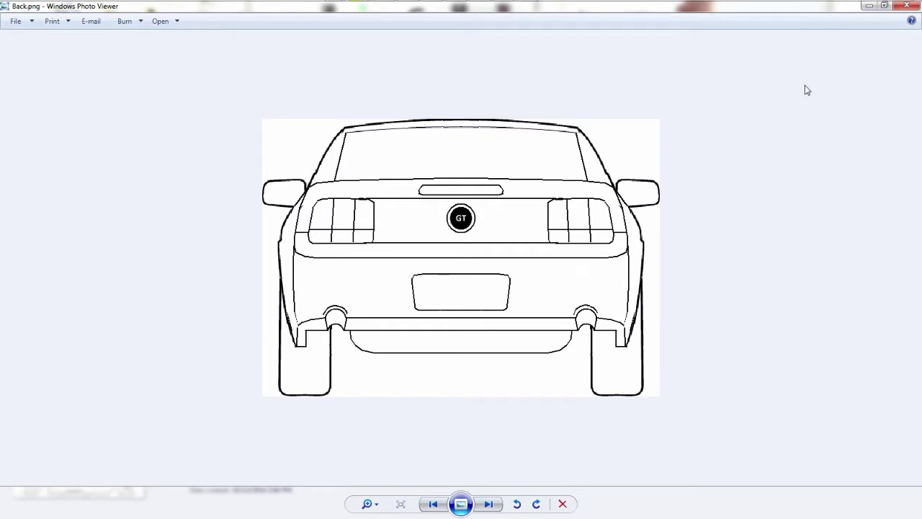
left_click(433, 504)
left_click(444, 505)
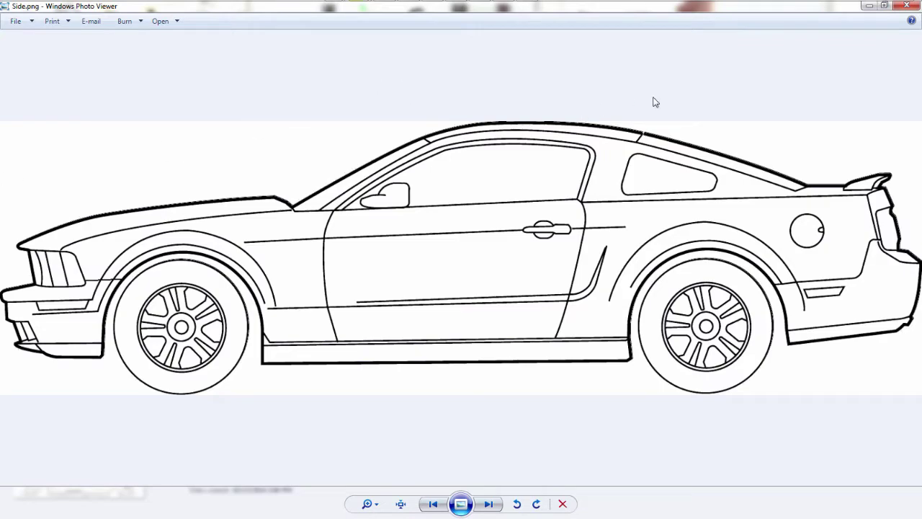
left_click(906, 5)
key("BackSpace")
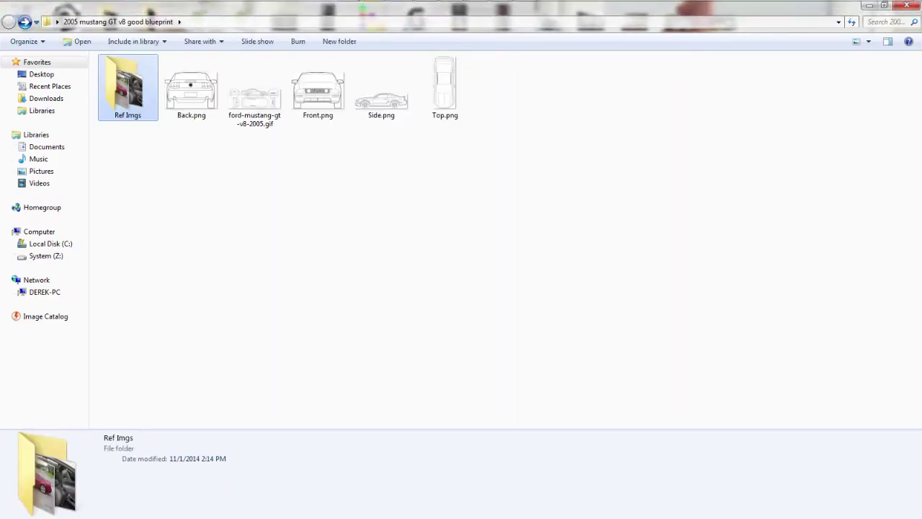
- Switch to Blender and inspect the OldHood model up close
key("alt+Tab")
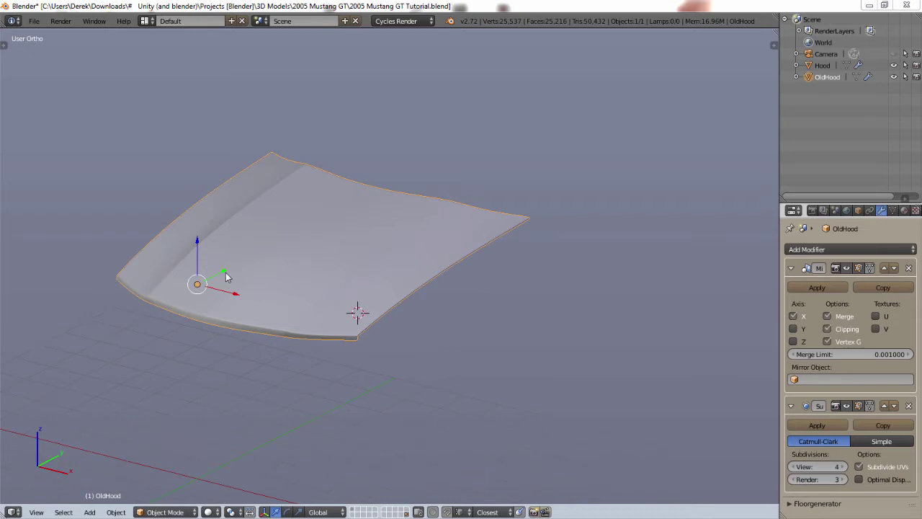
middle_click_drag(274, 285, 388, 303)
scroll(300, 280, "up", 4)
key("q")
left_click(489, 423)
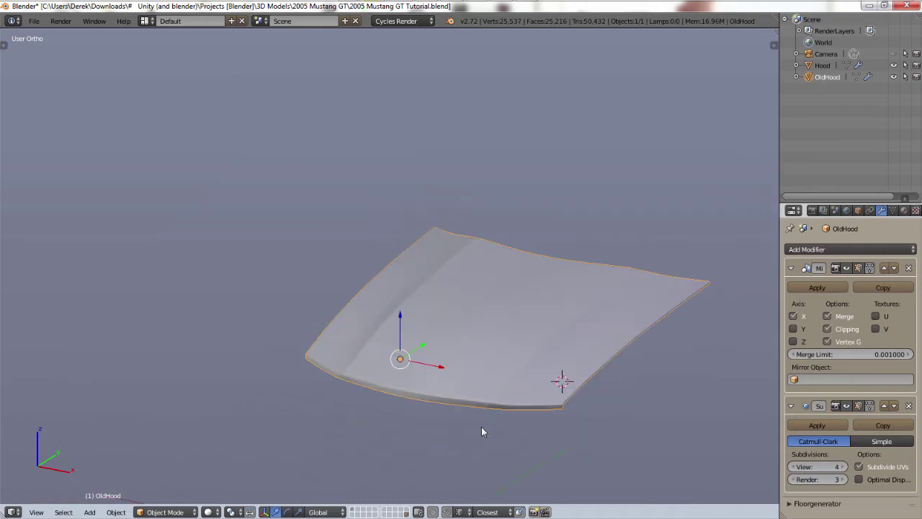
middle_click_drag(597, 400, 457, 387)
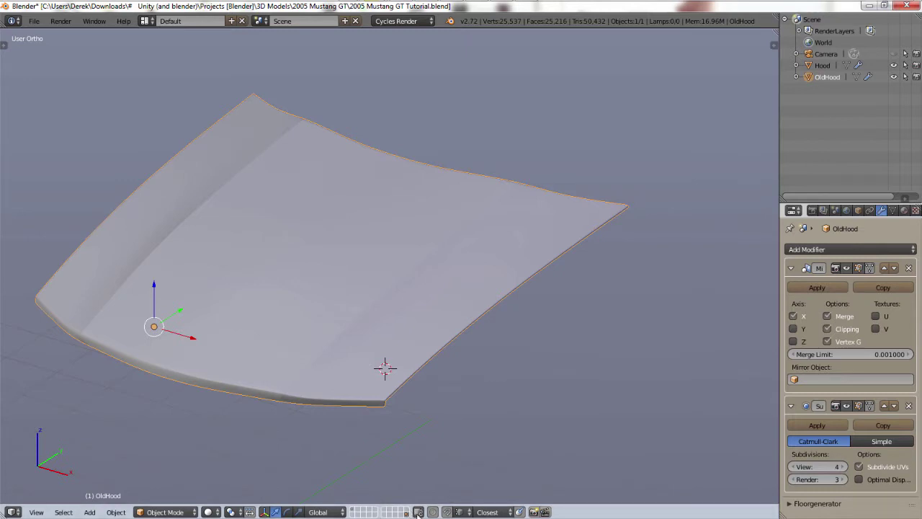
- Show the first layer and examine the newer hood's side creases, front lip and overall shape
left_click(354, 508)
scroll(367, 260, "down", 1)
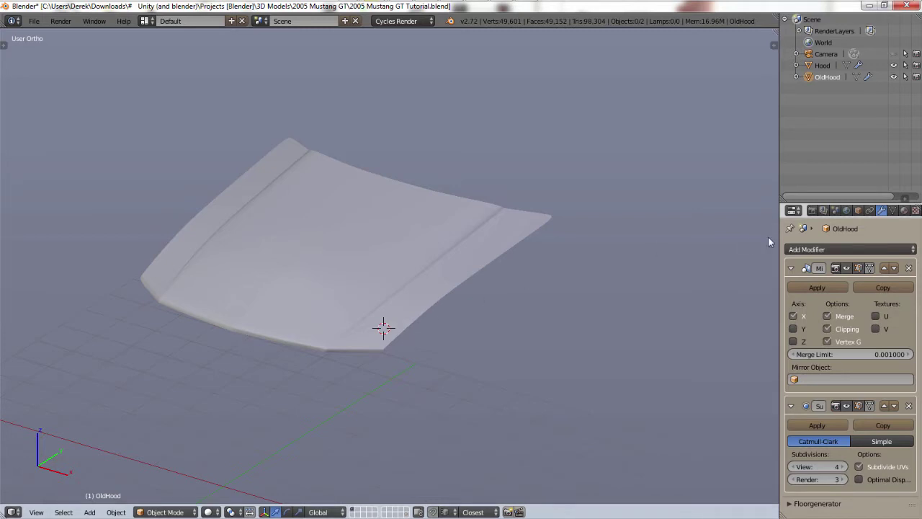
middle_click_drag(769, 242, 456, 280)
scroll(404, 288, "up", 4)
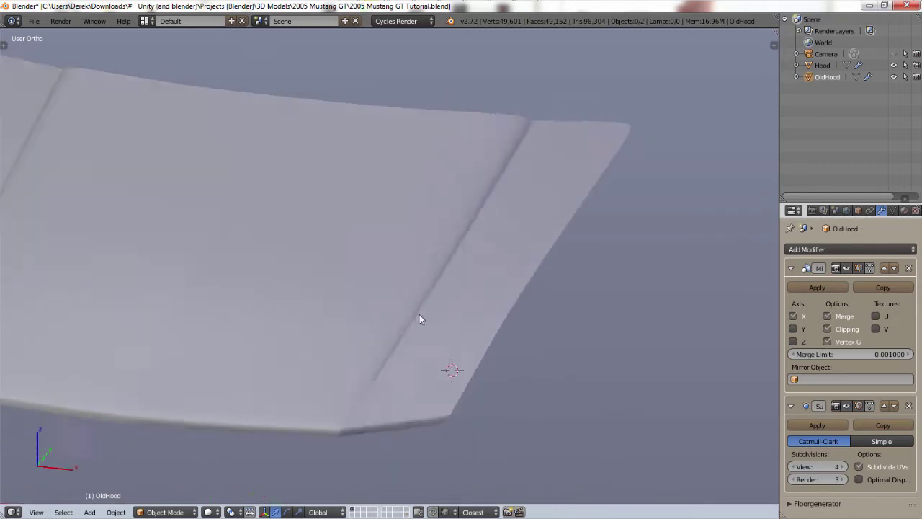
middle_click_drag(420, 320, 224, 387)
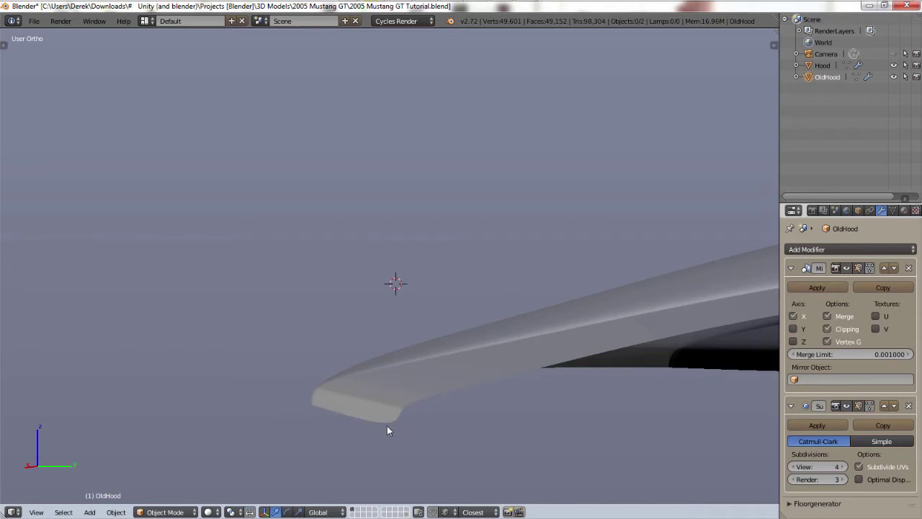
middle_click_drag(357, 315, 478, 326)
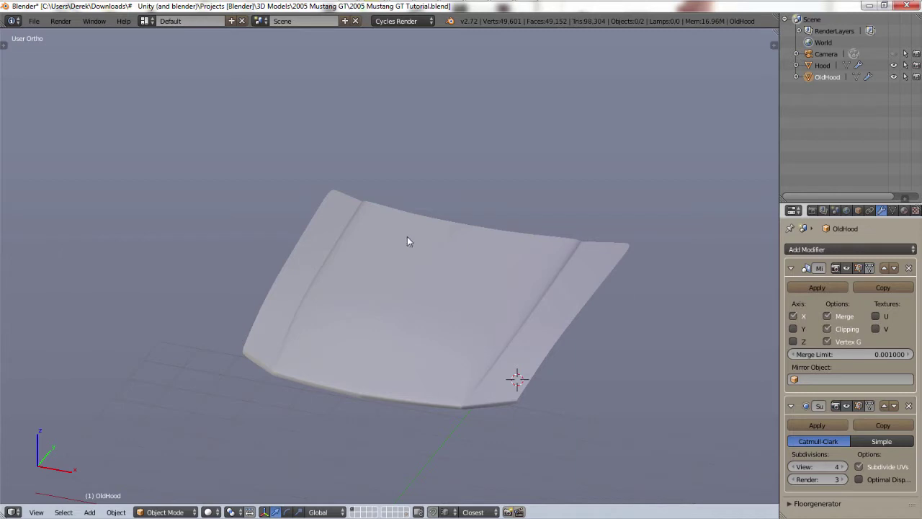
- Select the Hood object and move it to another layer
left_click(392, 280)
right_click(392, 279)
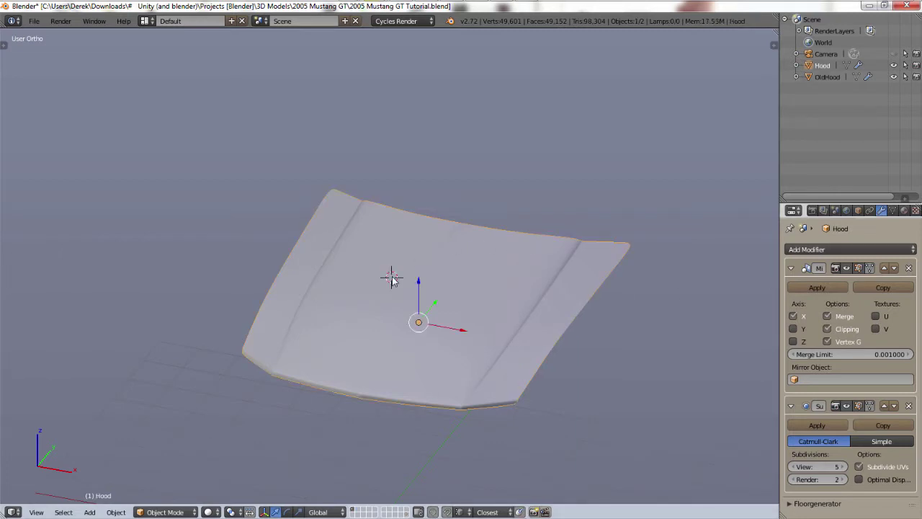
key("m")
left_click(541, 303)
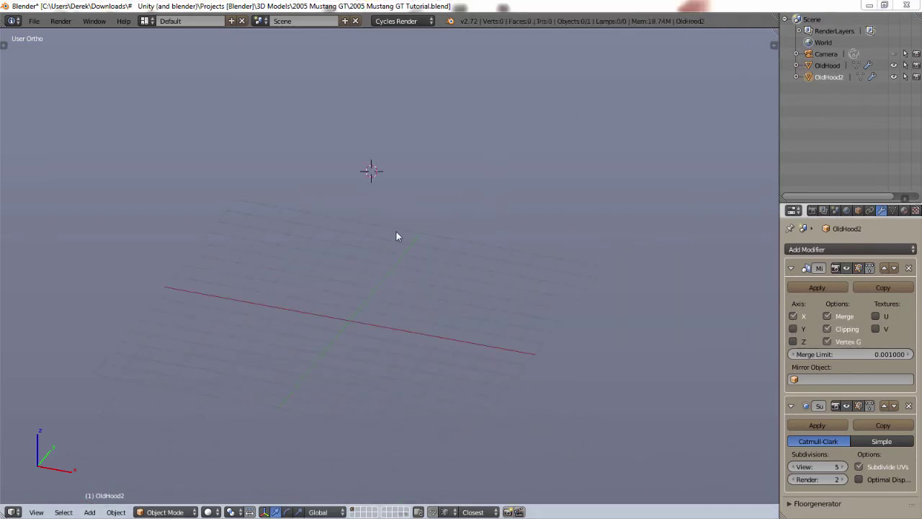
- Lower the viewport subdivision level of OldHood2's Subdivision Surface modifier
middle_click_drag(317, 323, 428, 308)
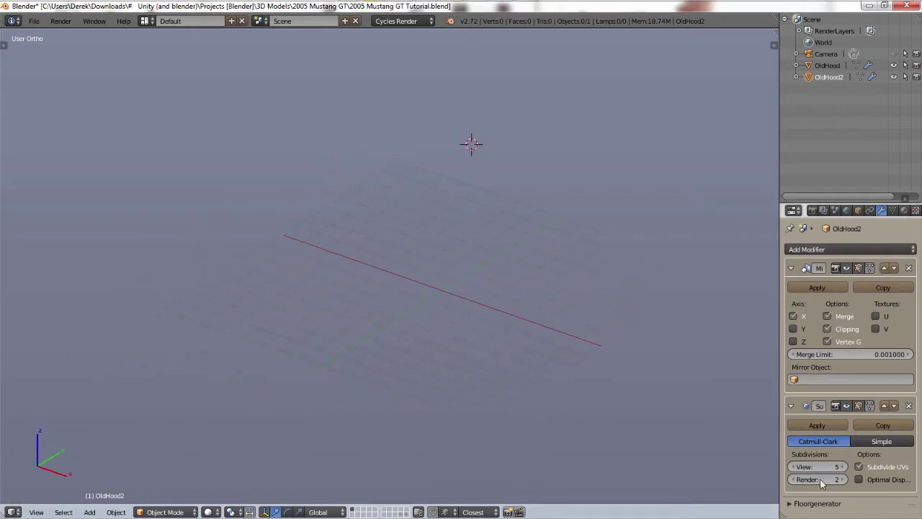
left_click(793, 467)
left_click(793, 468)
left_click(793, 467)
left_click(793, 467)
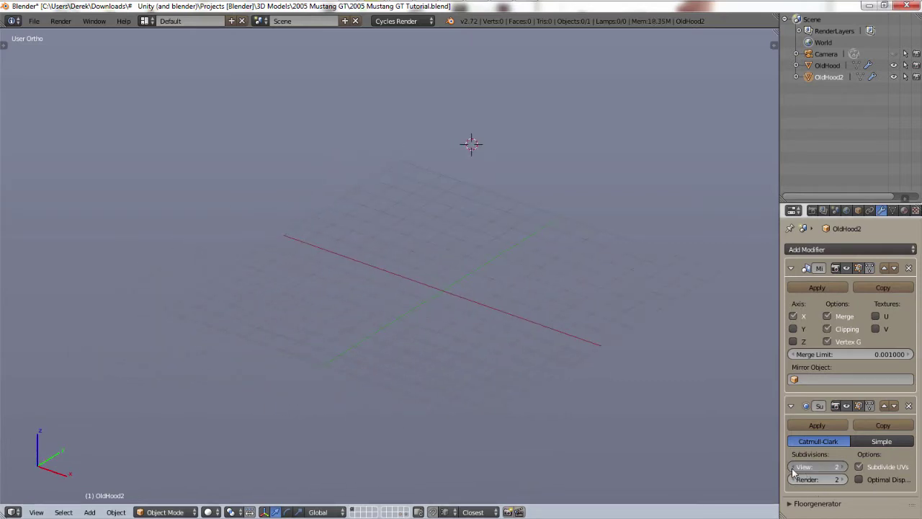
left_click(793, 468)
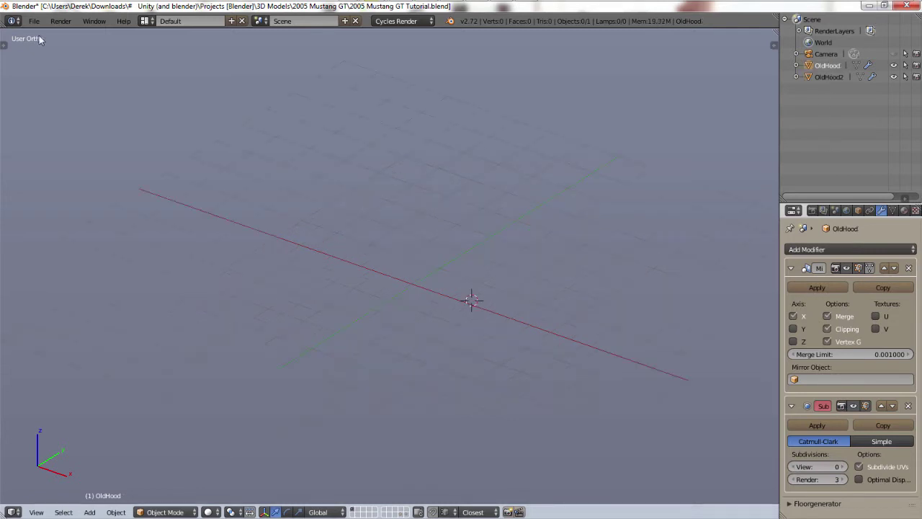
left_click(34, 22)
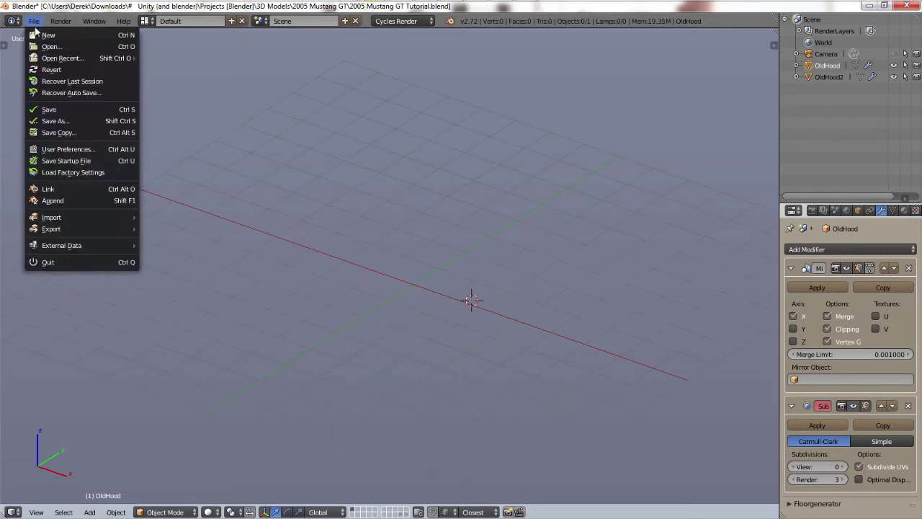
mouse_move(110, 246)
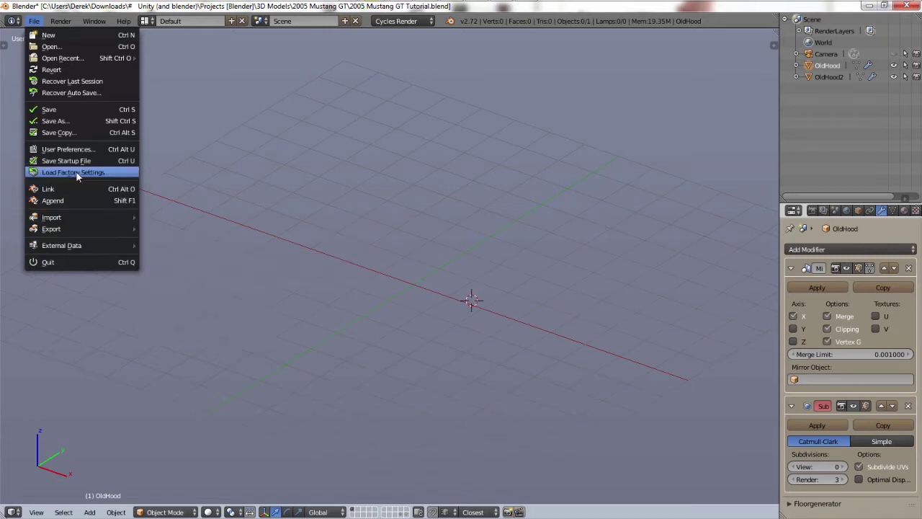
mouse_move(107, 248)
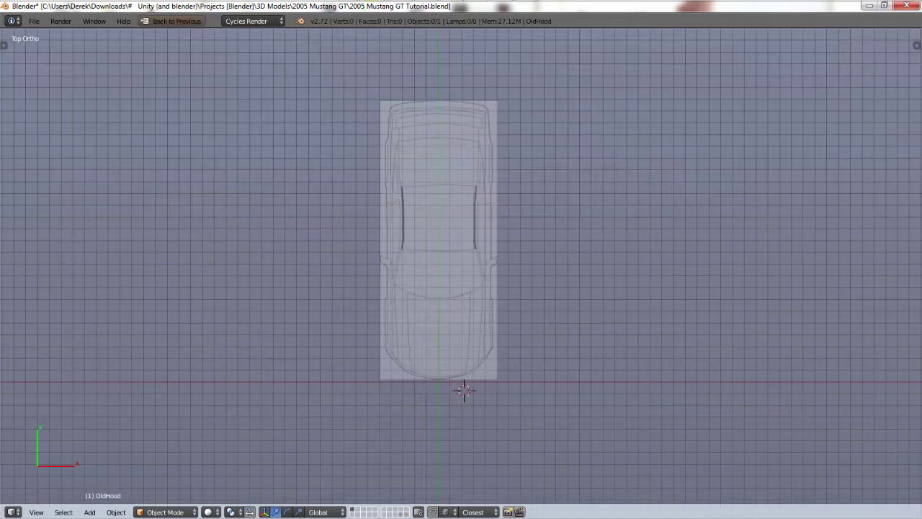
- Check the blueprint backgrounds in the right, top and front views and bring up the background image settings
key("KP_3")
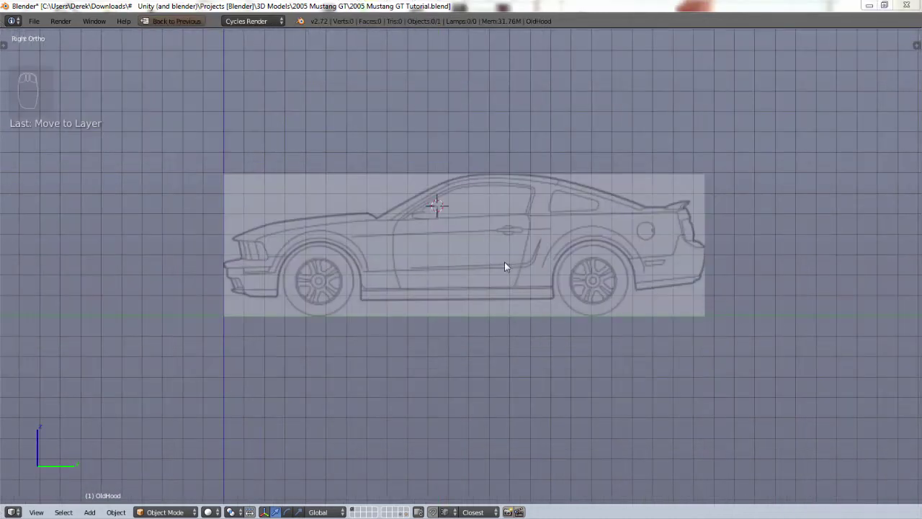
key("KP_7")
key("KP_1")
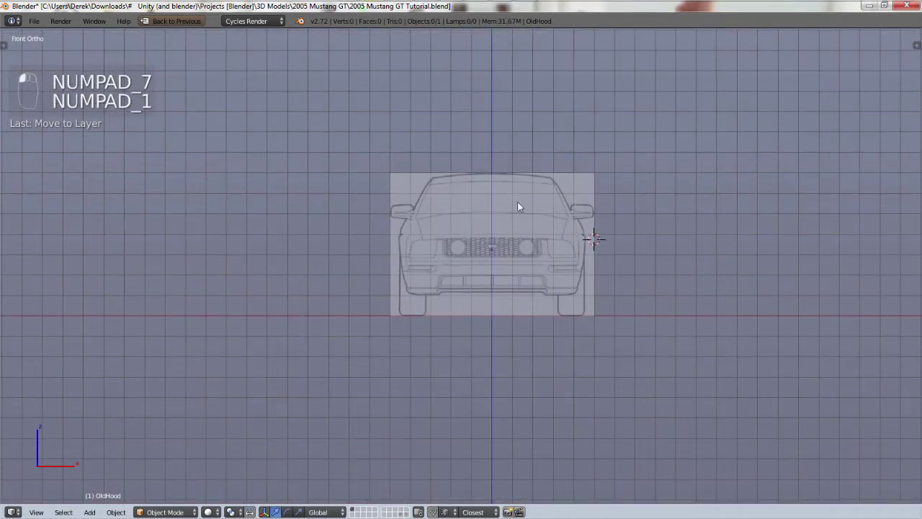
scroll(539, 205, "up", 3)
scroll(544, 212, "up", 1)
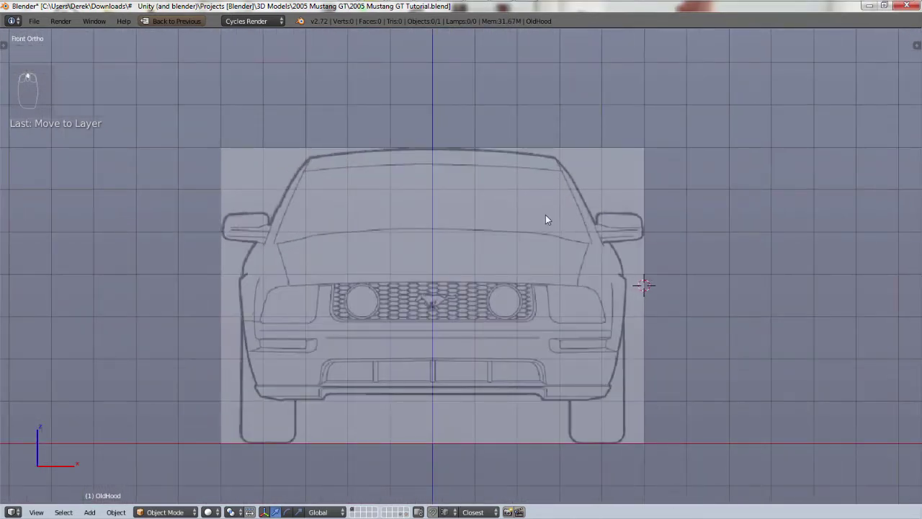
key("n")
scroll(801, 302, "up", 5)
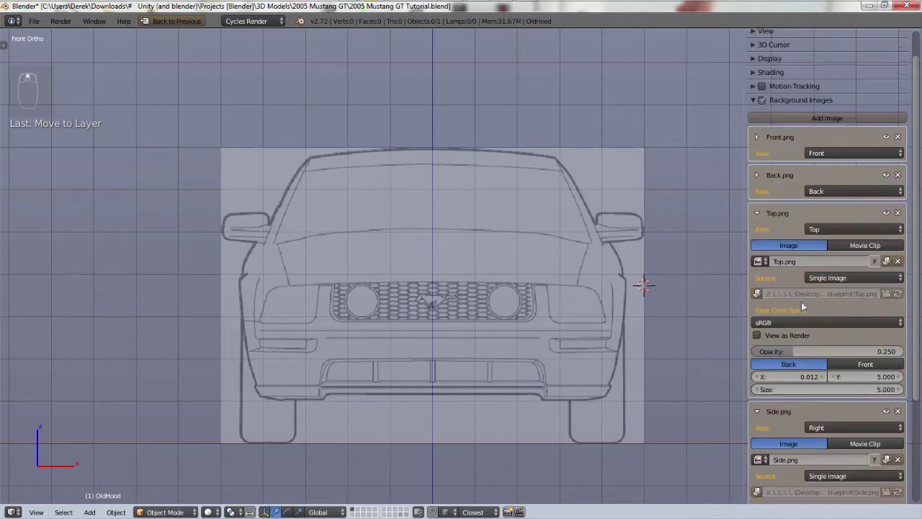
- Collapse the Side.png and Top.png background settings and expand the Front.png settings
left_click(755, 414)
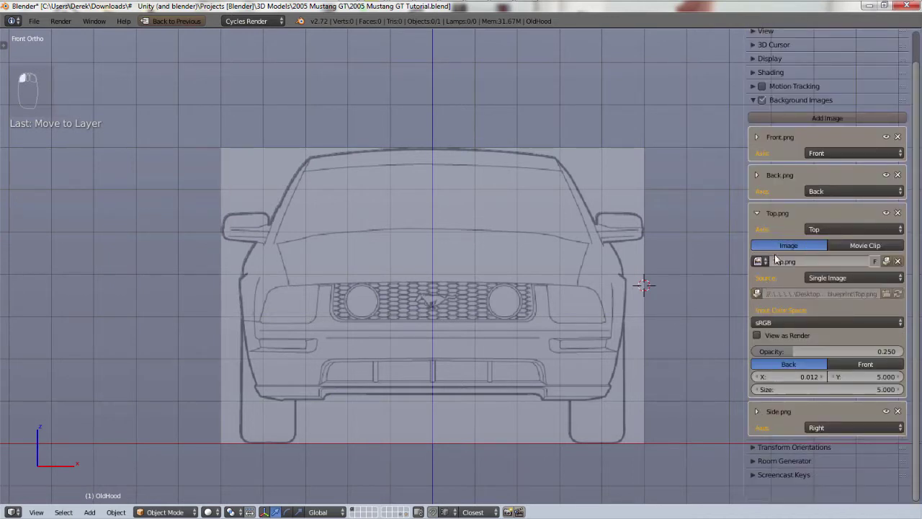
left_click(756, 212)
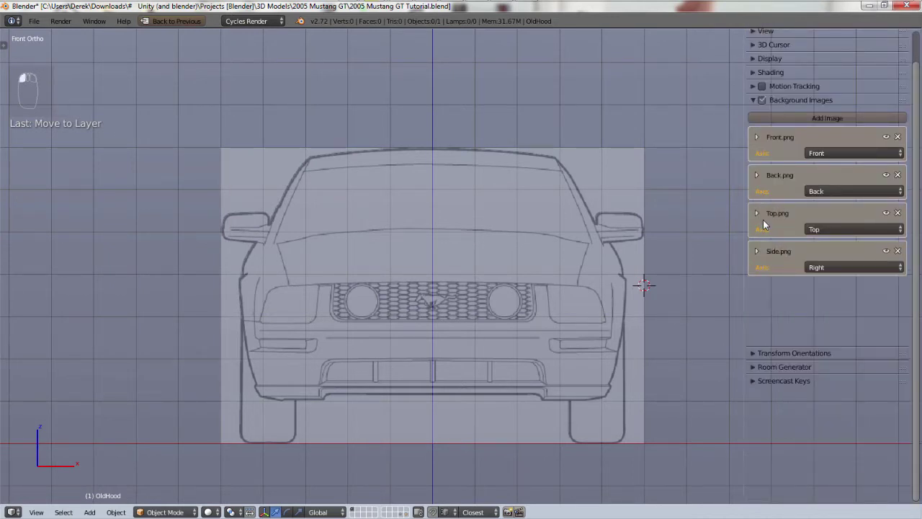
left_click(755, 137)
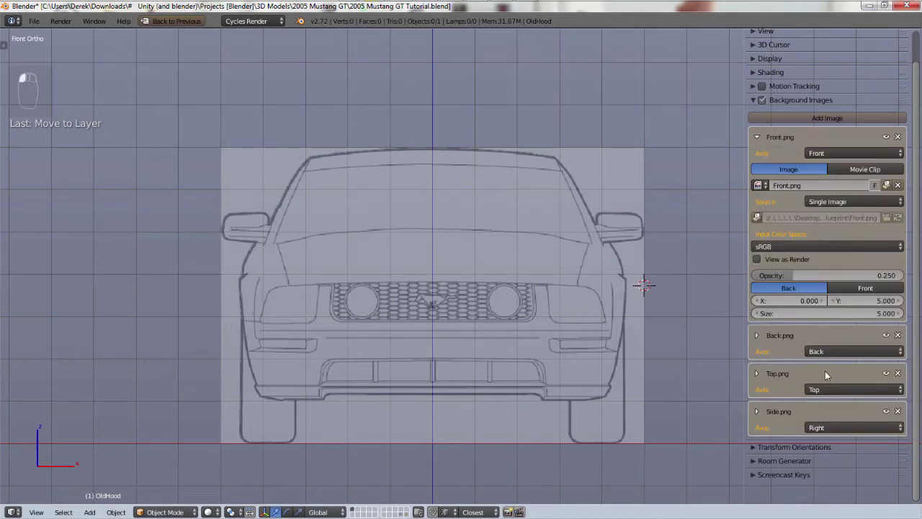
- Try a lower opacity on the Front.png background image and restore it to 0.250
left_click_drag(783, 275, 755, 275)
left_click(782, 277)
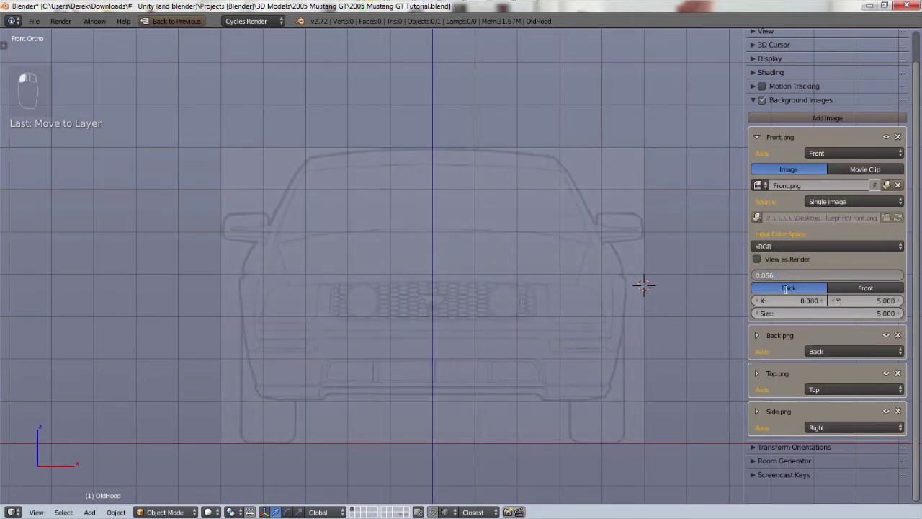
key("BackSpace")
key("BackSpace")
type("25")
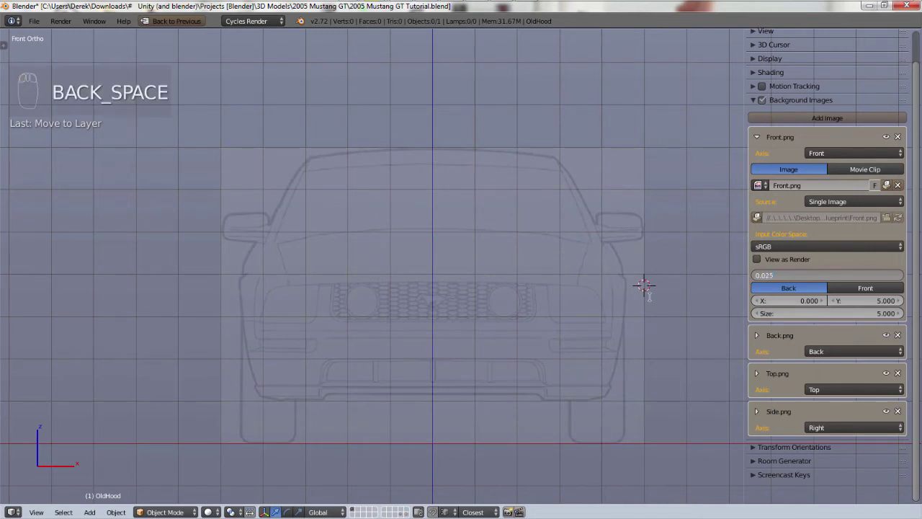
key("BackSpace")
key("BackSpace")
key("Return")
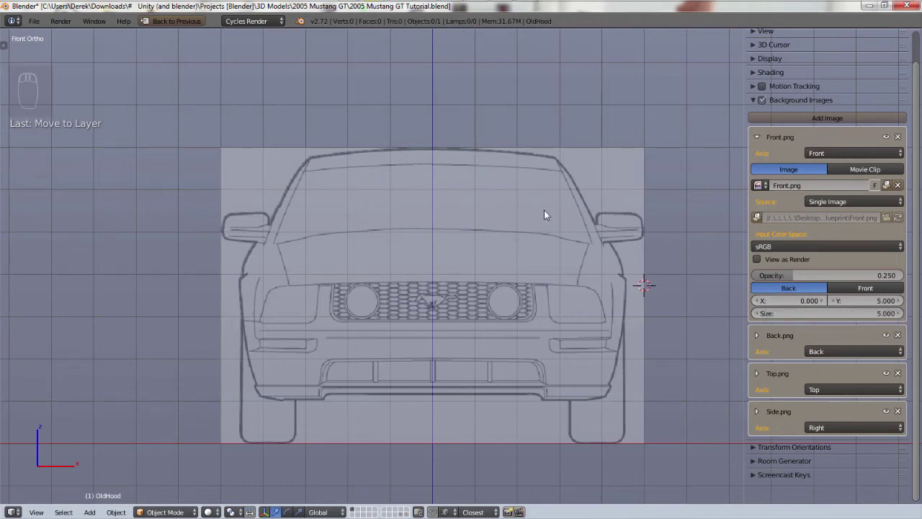
- Check the Back.png background's opacity, offset and size settings against the back view
left_click(759, 138)
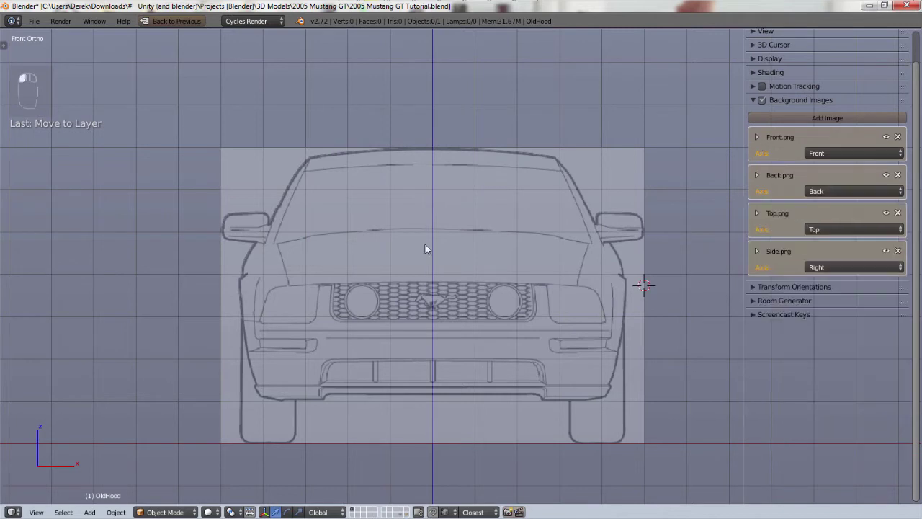
left_click(756, 175)
key("ctrl+KP_1")
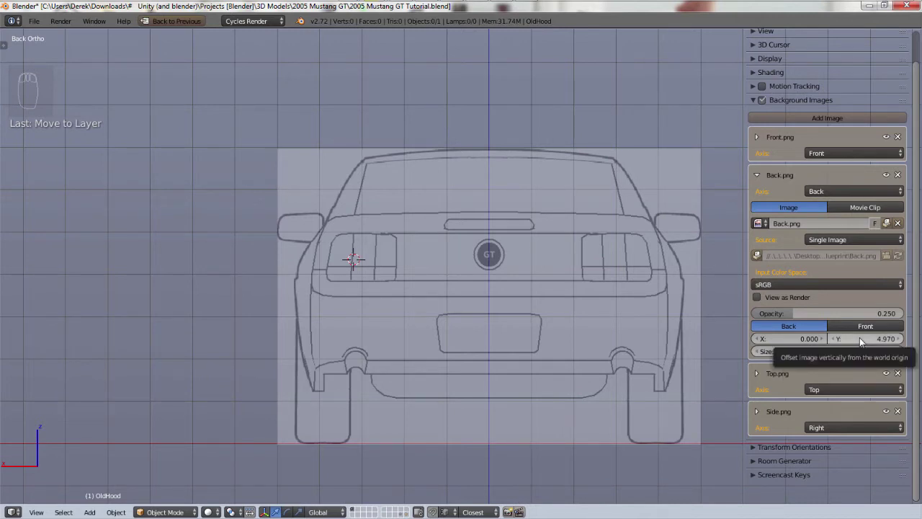
left_click(757, 175)
- Check the Top.png settings against the top view and the Side.png settings against the right view
left_click(756, 213)
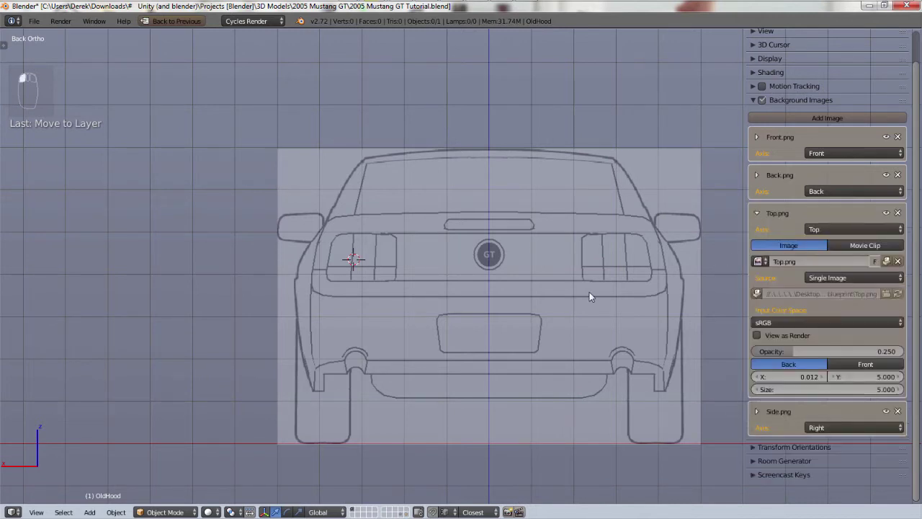
key("KP_1")
key("KP_7")
scroll(620, 324, "down", 3)
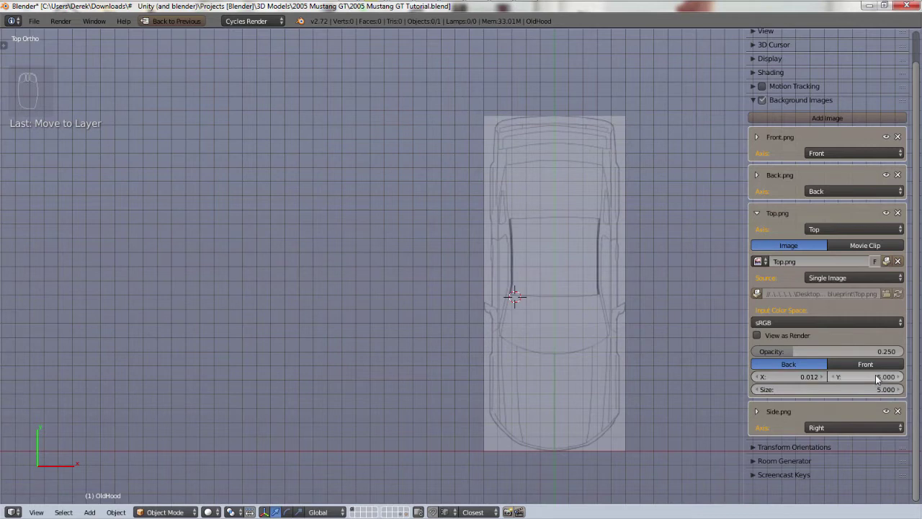
left_click(757, 213)
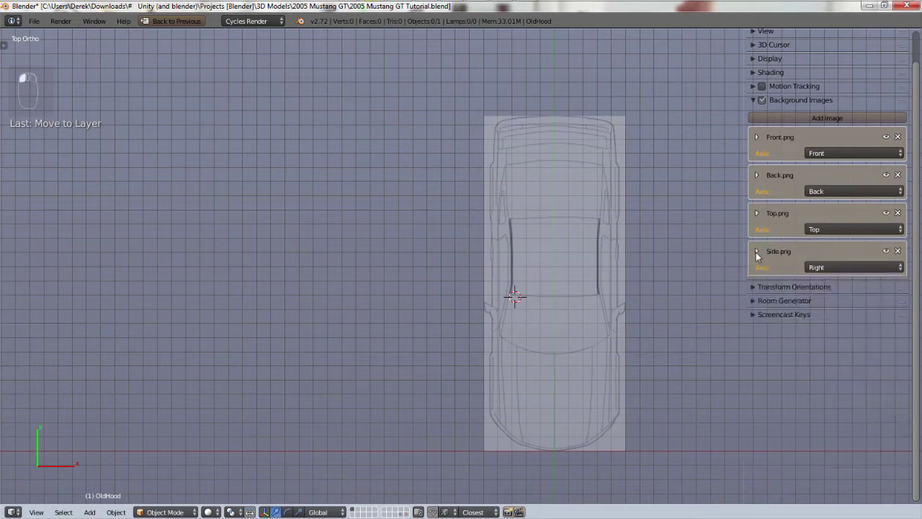
left_click(756, 251)
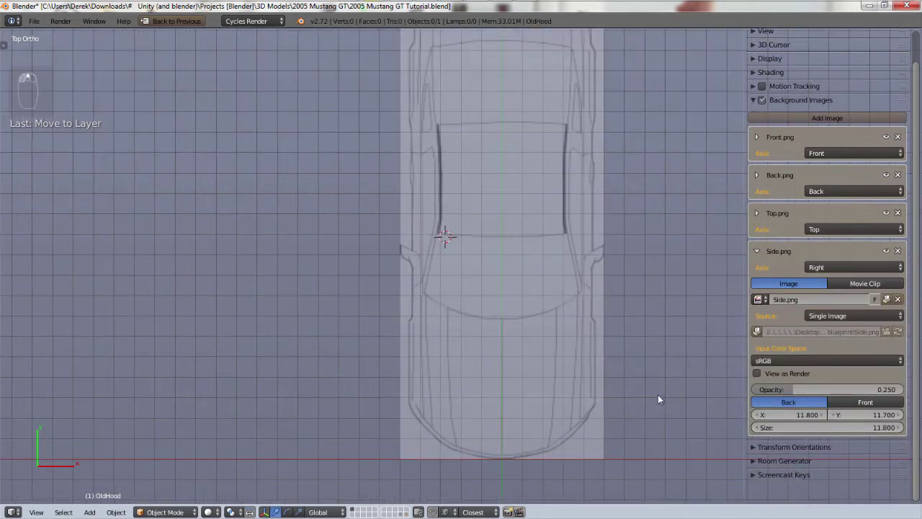
key("KP_3")
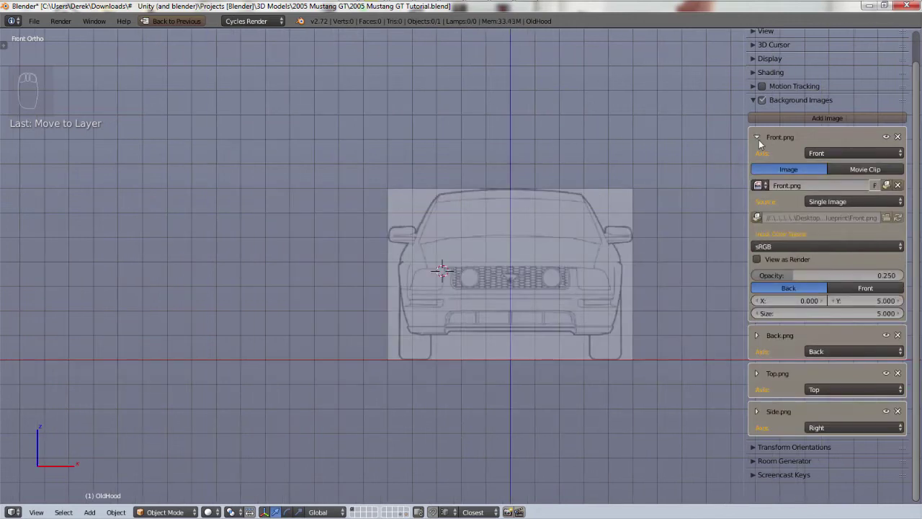
- Collapse the Front.png settings, return to the front view and hide the background image settings
left_click(757, 138)
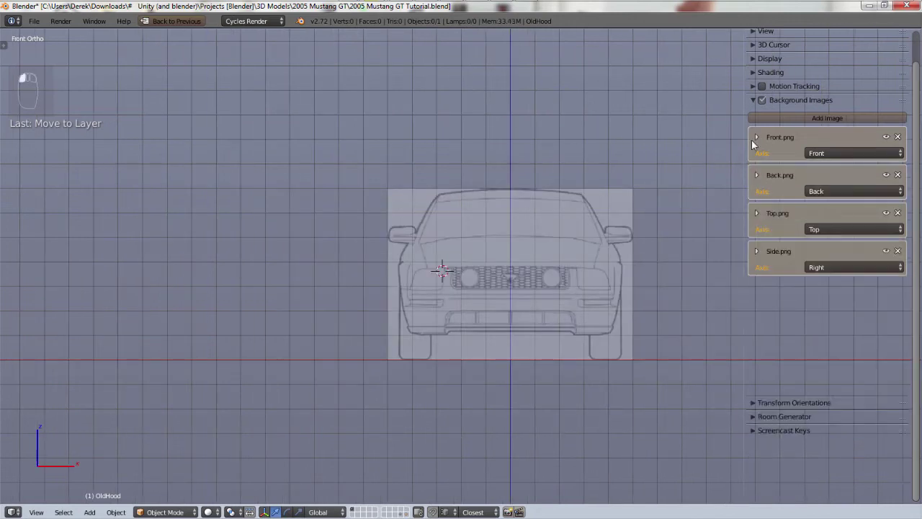
key("KP_1")
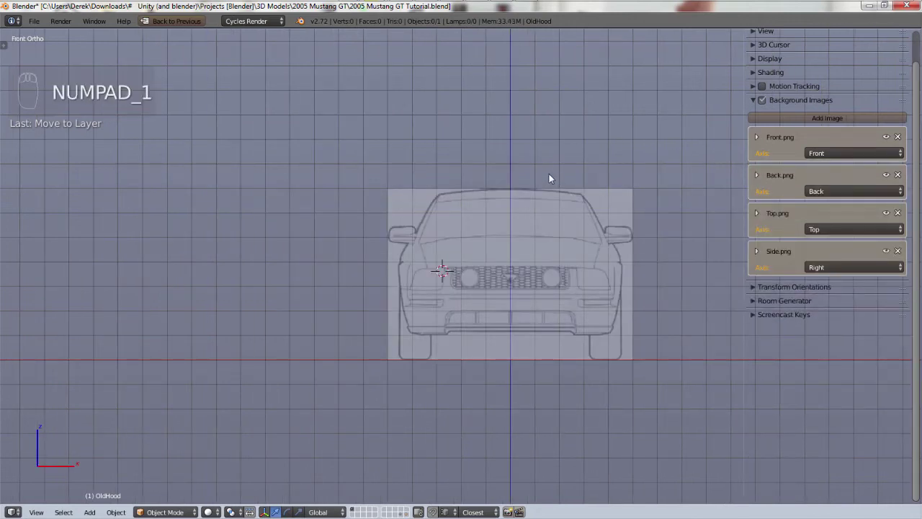
key("n")
scroll(611, 158, "down", 1)
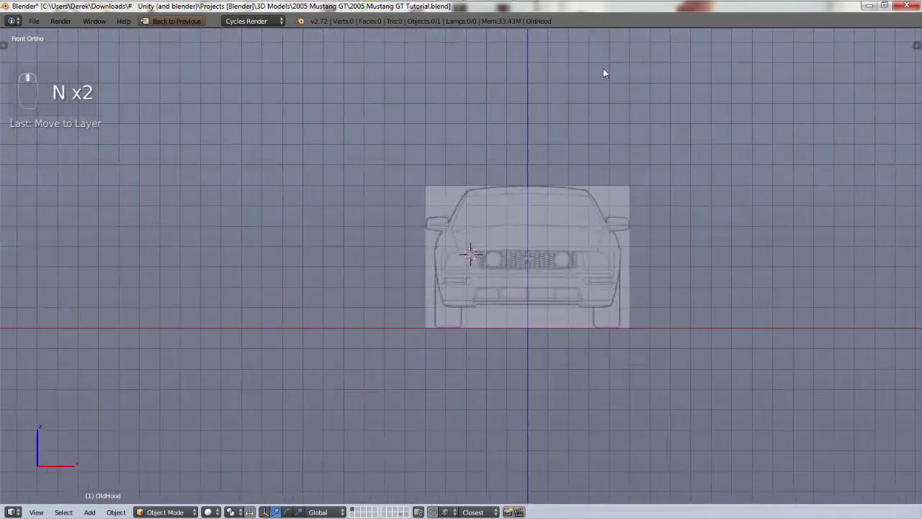
scroll(554, 144, "up", 2)
scroll(519, 295, "up", 4)
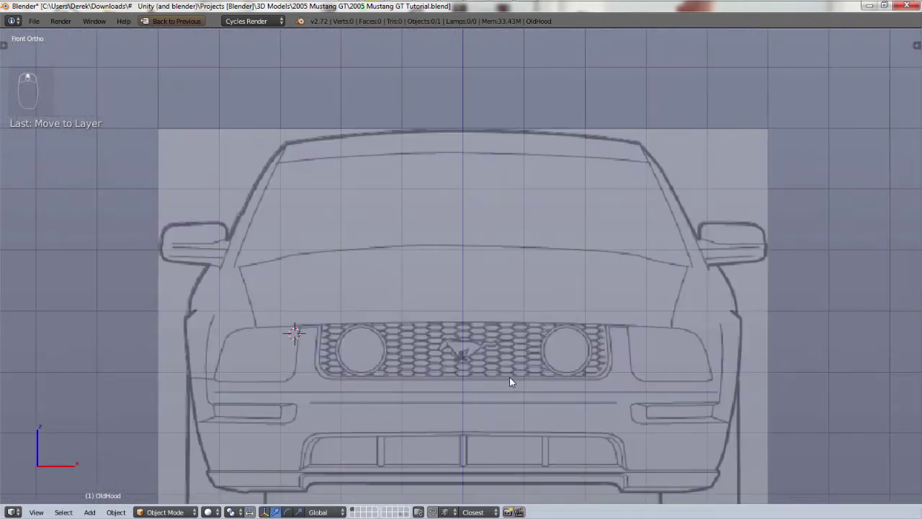
- Add a plane on the centreline of the hood in the top view blueprint
key("KP_7")
scroll(514, 356, "down", 3)
middle_click_drag(501, 339, 515, 94, "shift")
scroll(489, 273, "up", 3)
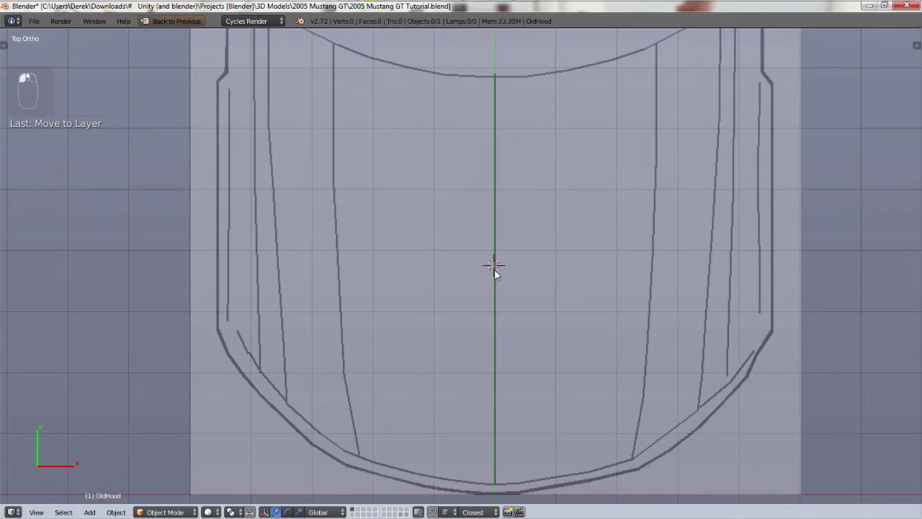
key("shift+a")
mouse_move(495, 278)
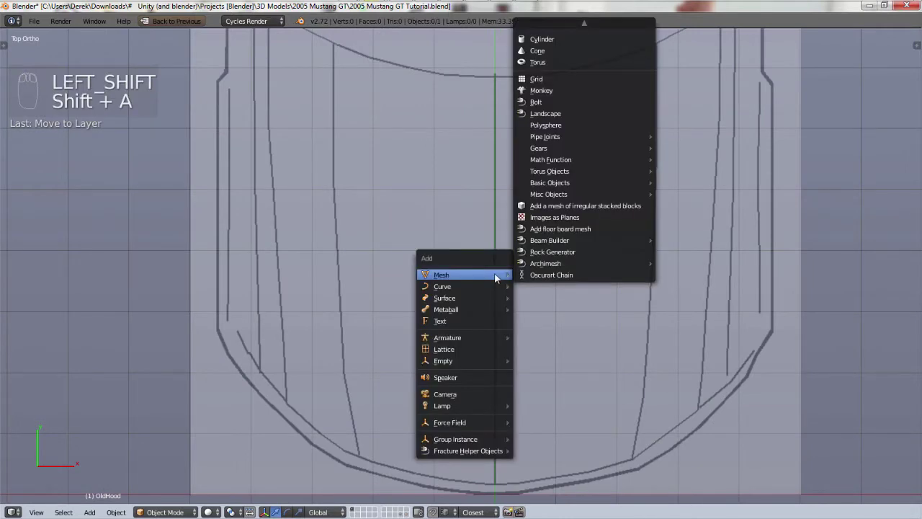
key("p")
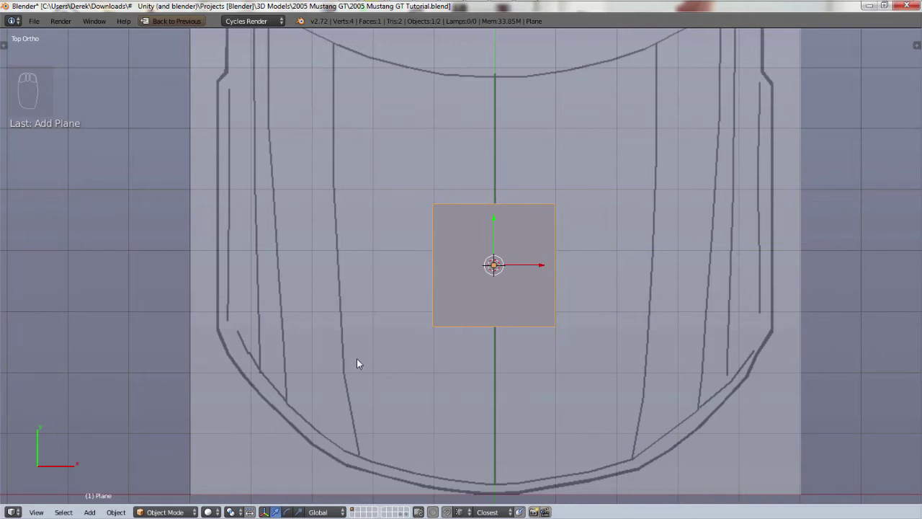
- Try adding a second plane over the hood's left crease lines and undo it
left_click(262, 176)
key("shift+a")
key("p")
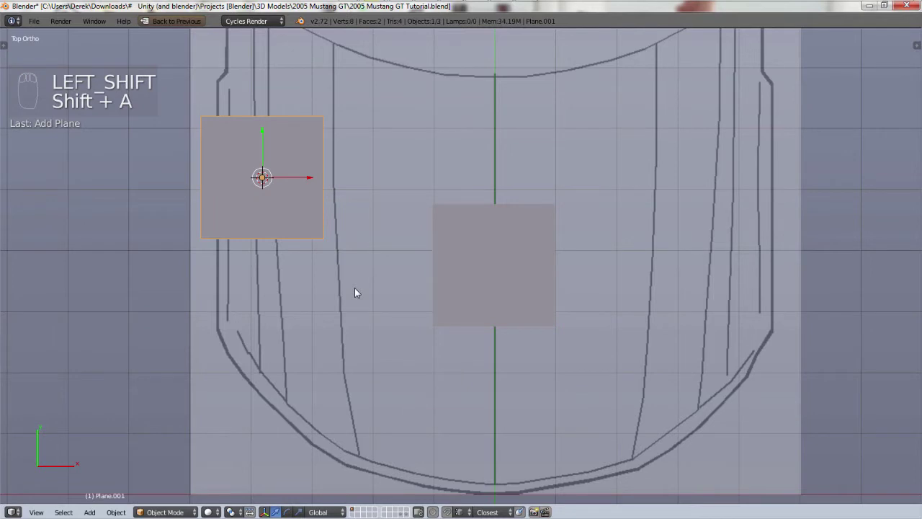
key("ctrl+z")
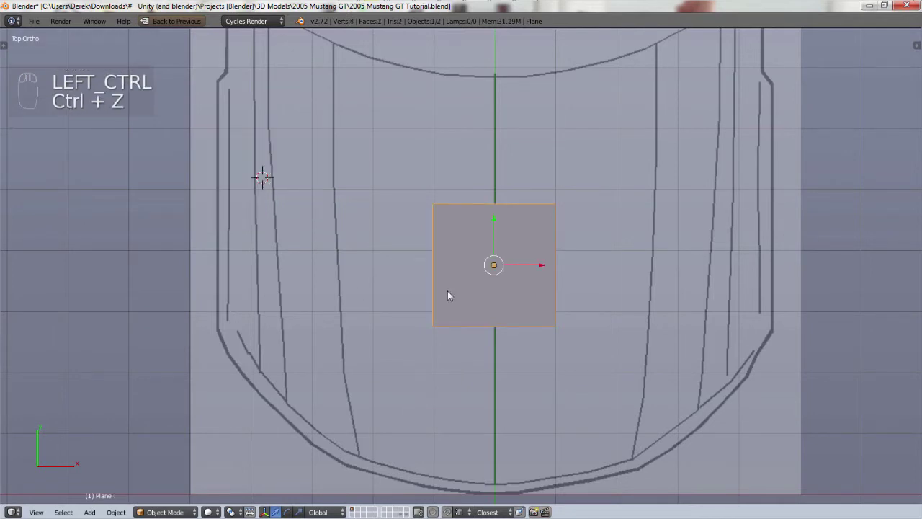
- In Edit Mode, move the plane's two left vertices along X just past the centreline
left_click(166, 510)
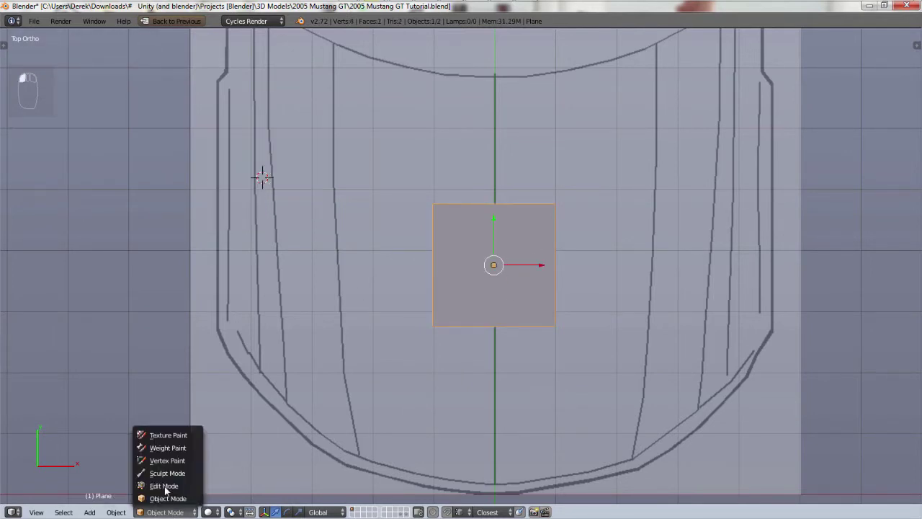
left_click(163, 486)
key("a")
key("b")
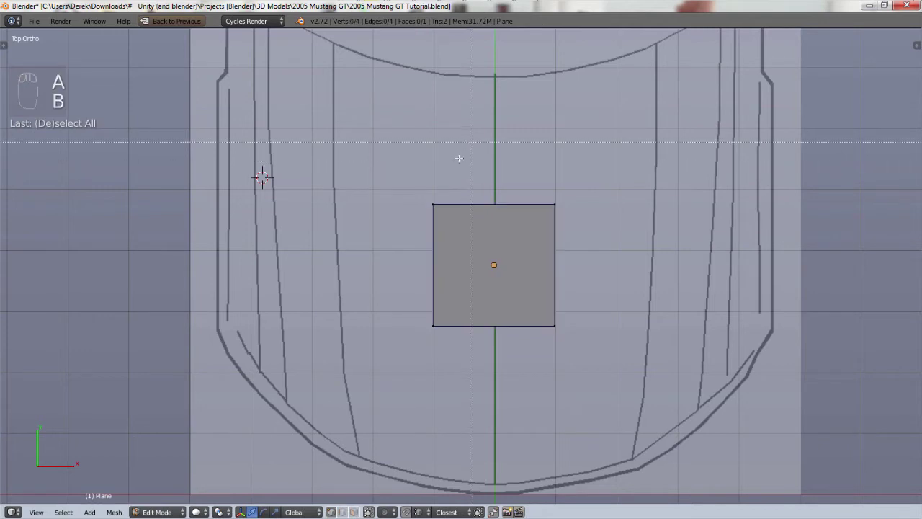
left_click_drag(458, 158, 349, 343)
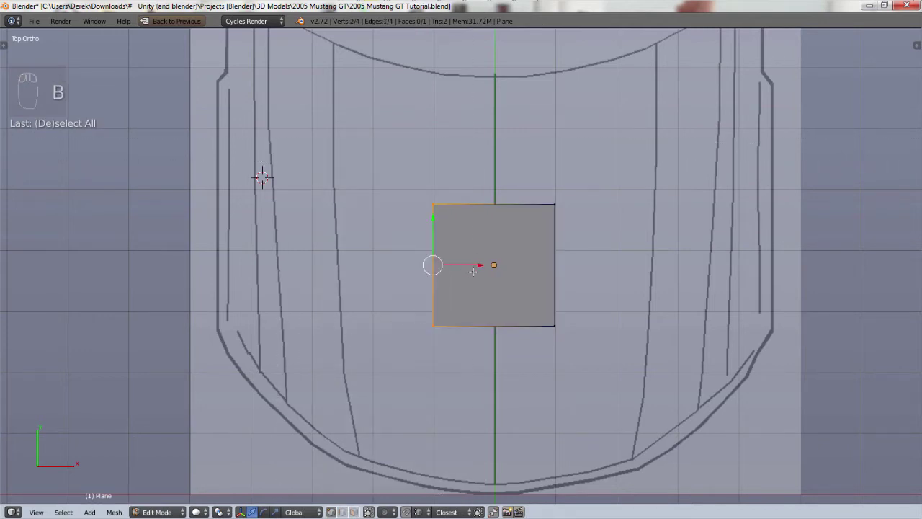
left_click_drag(472, 271, 617, 253)
- Add an X-axis Mirror modifier with Clipping to the plane and move its inner edge onto the centreline
key("ctrl+Up")
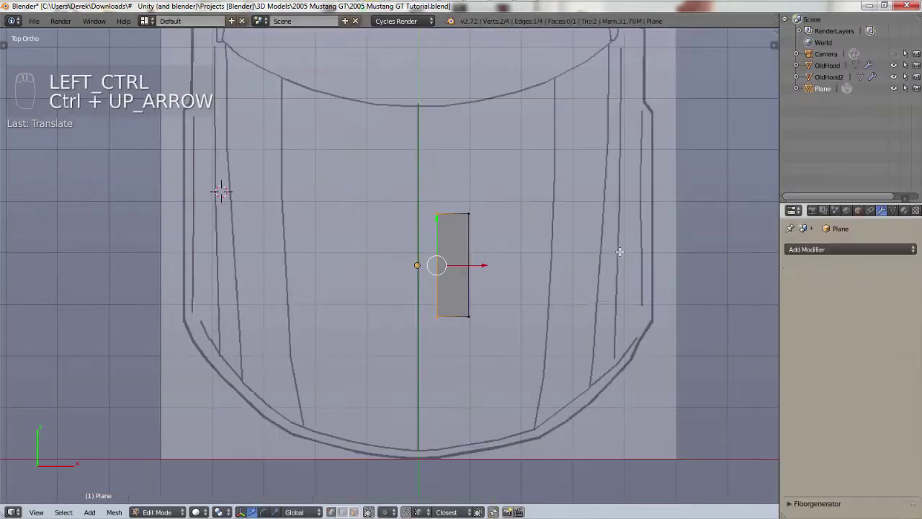
left_click(874, 249)
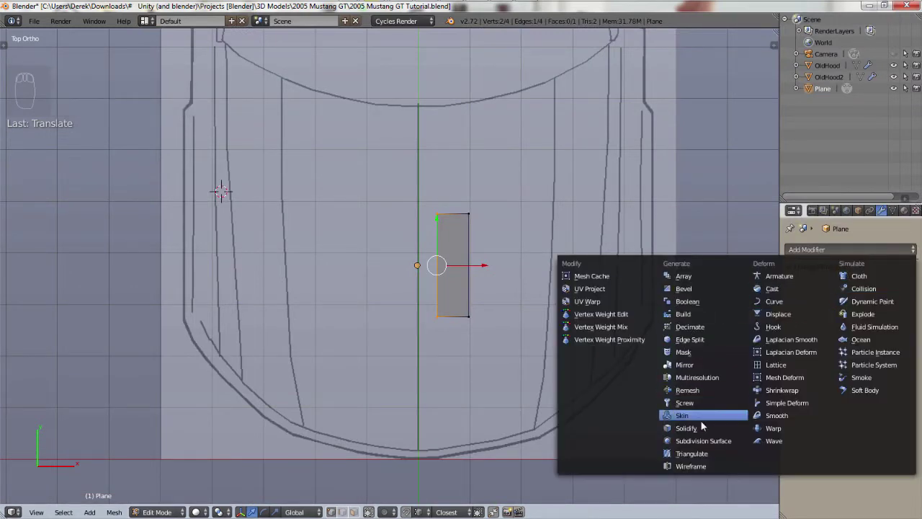
left_click(701, 366)
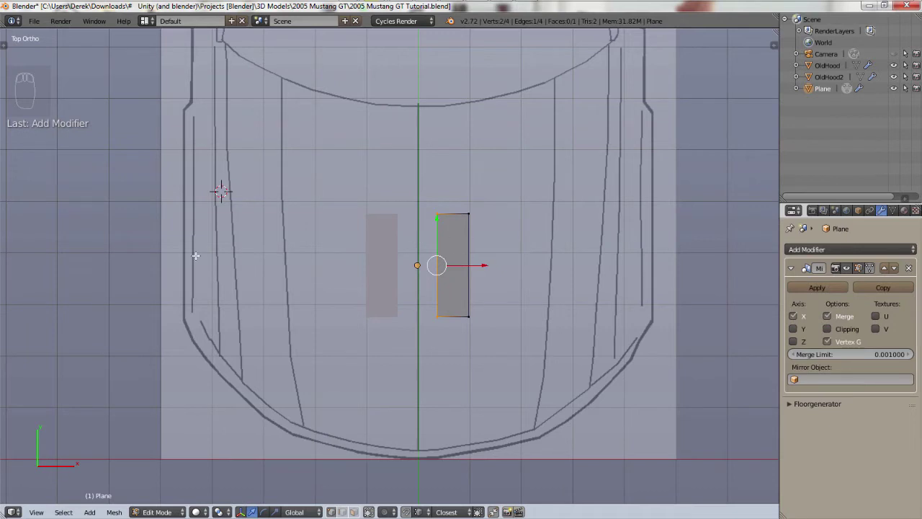
left_click(827, 329)
left_click_drag(485, 264, 331, 287)
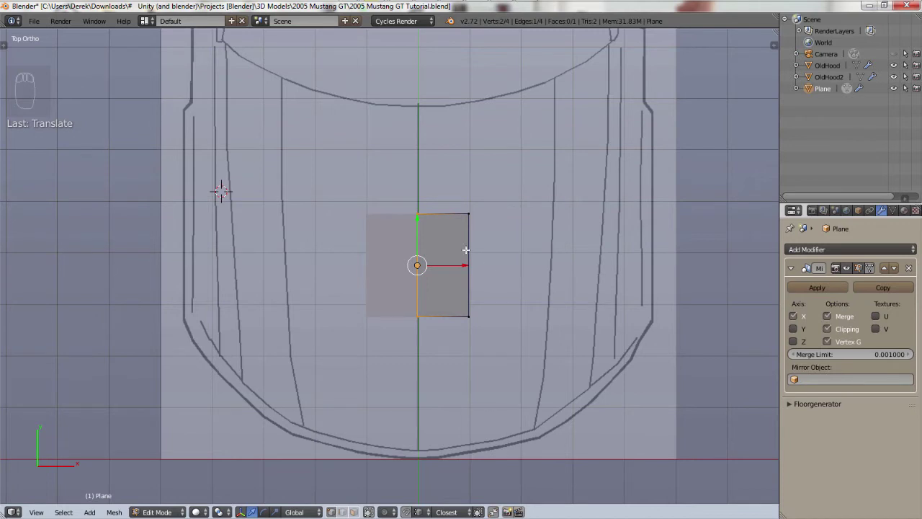
- Scale the whole mirrored plane up by about 3.07 so its rear edge meets the hood's rear line
key("KP_7")
key("a")
key("a")
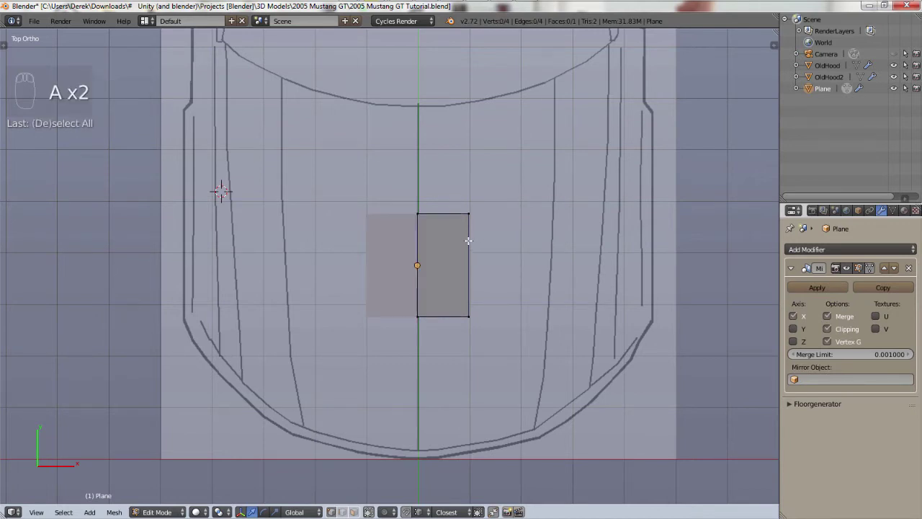
key("a")
key("a")
key("s")
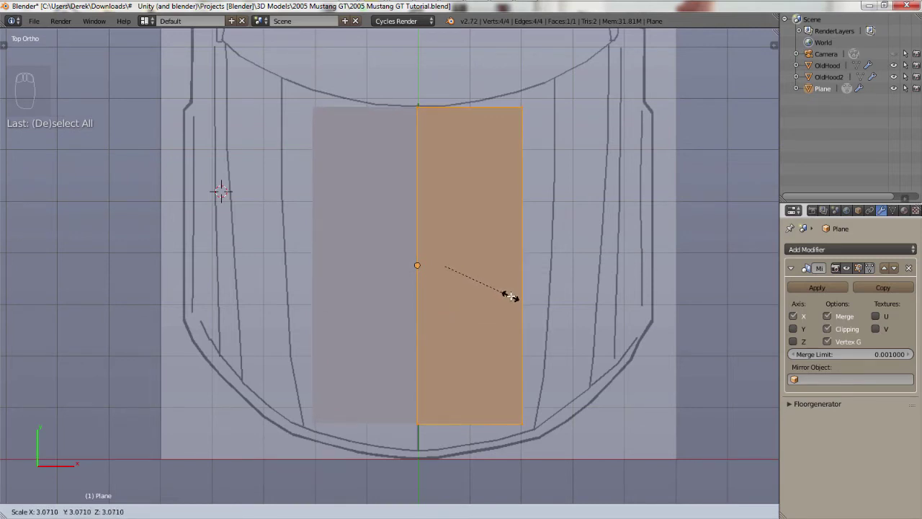
left_click(513, 298)
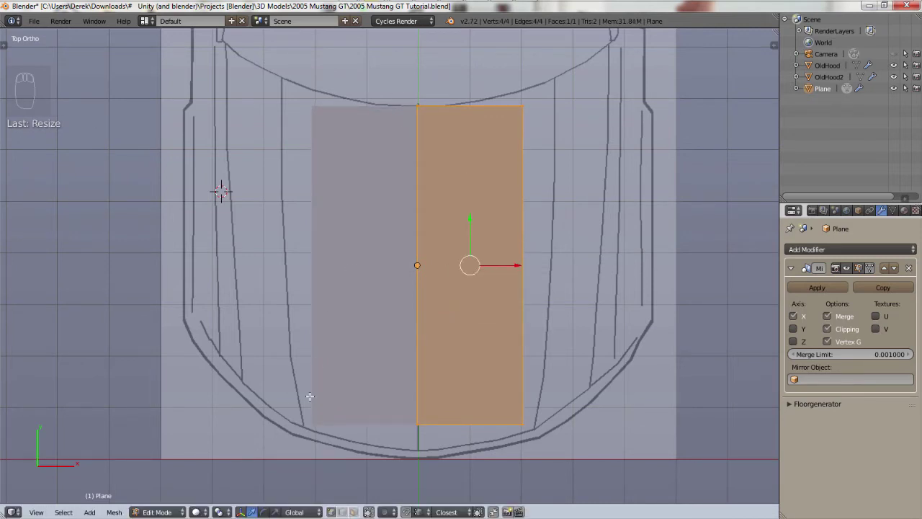
- Switch to wireframe shading and move the plane's front edge along Y to the blueprint hood's inner front line
key("z")
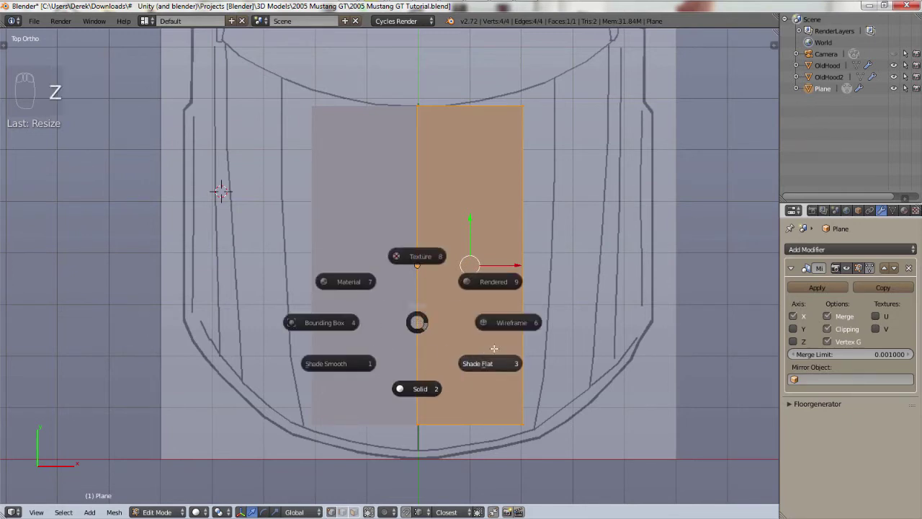
left_click(521, 326)
key("a")
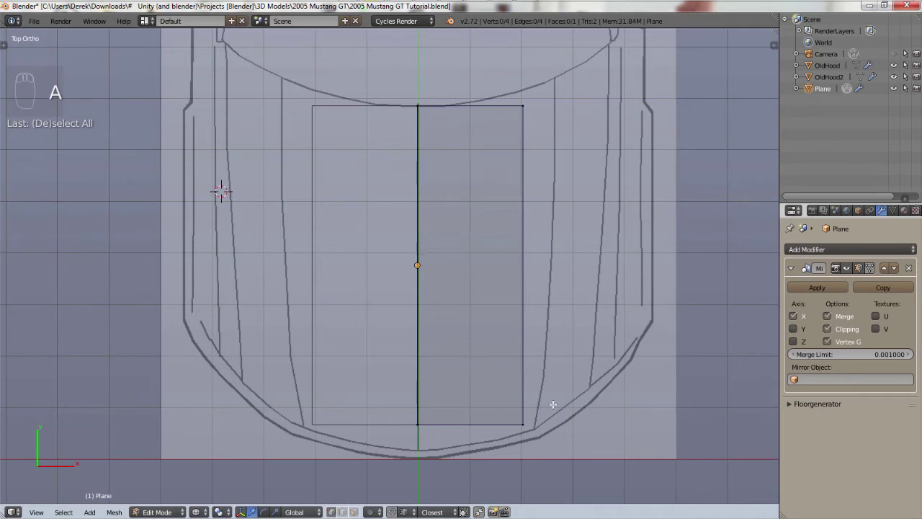
key("b")
left_click_drag(575, 385, 339, 461)
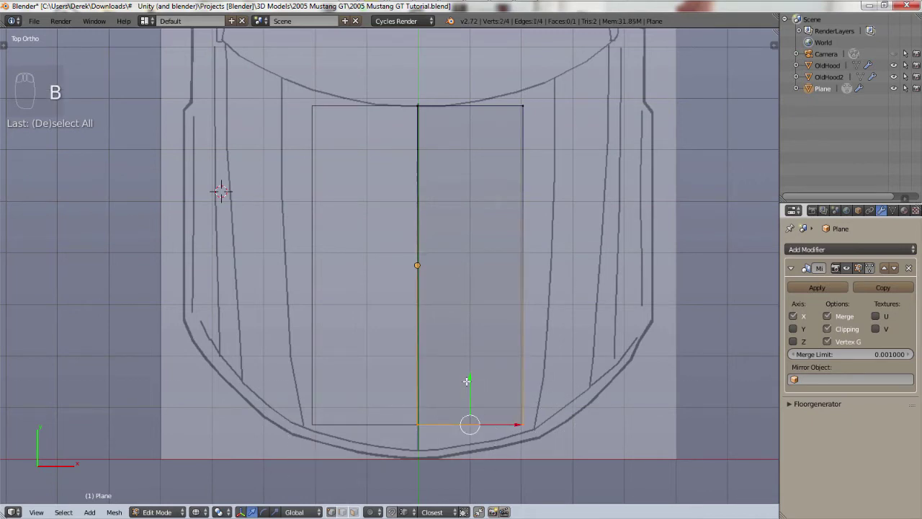
left_click_drag(467, 380, 477, 404)
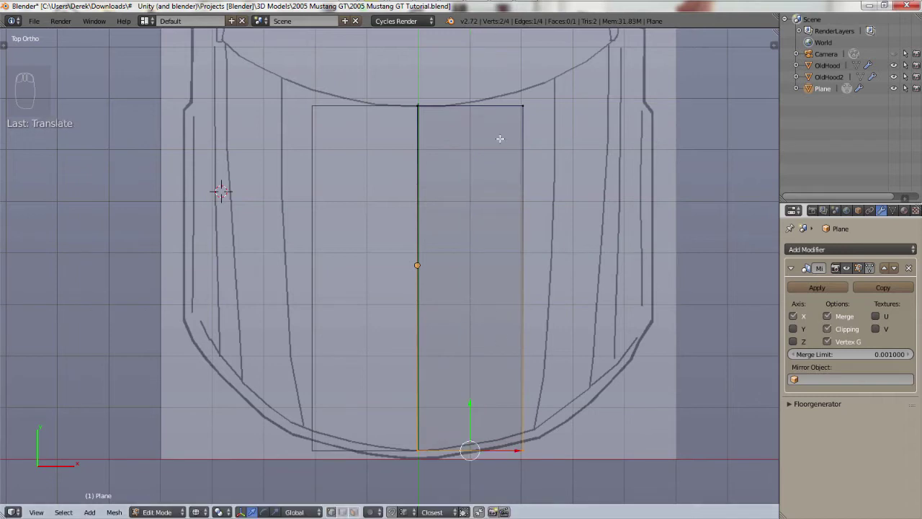
- Move the plane's rear and front outer corner vertices onto the two ends of the blueprint's outer crease line
right_click(523, 105)
key("g")
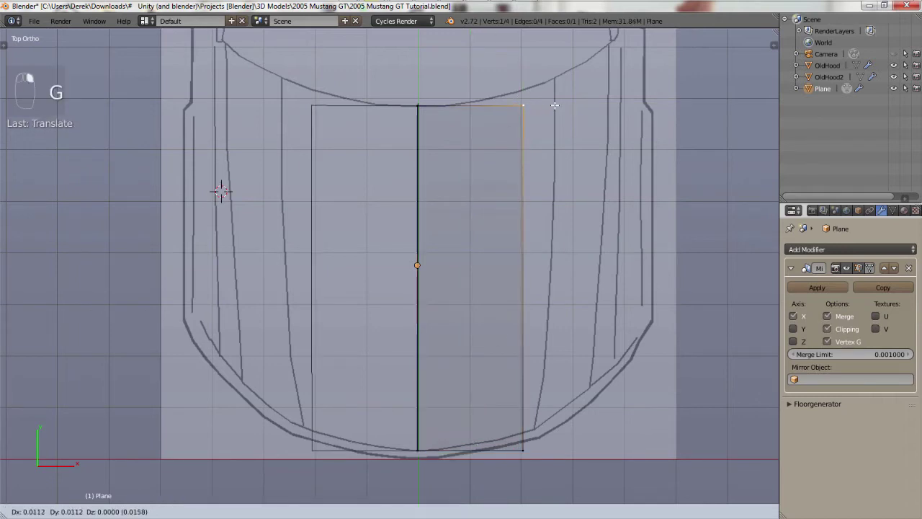
left_click(638, 46)
right_click(523, 445)
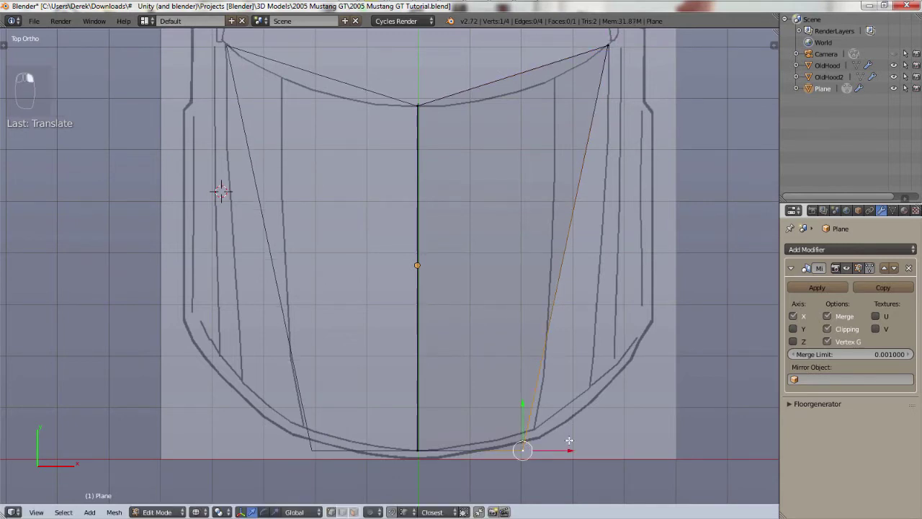
key("g")
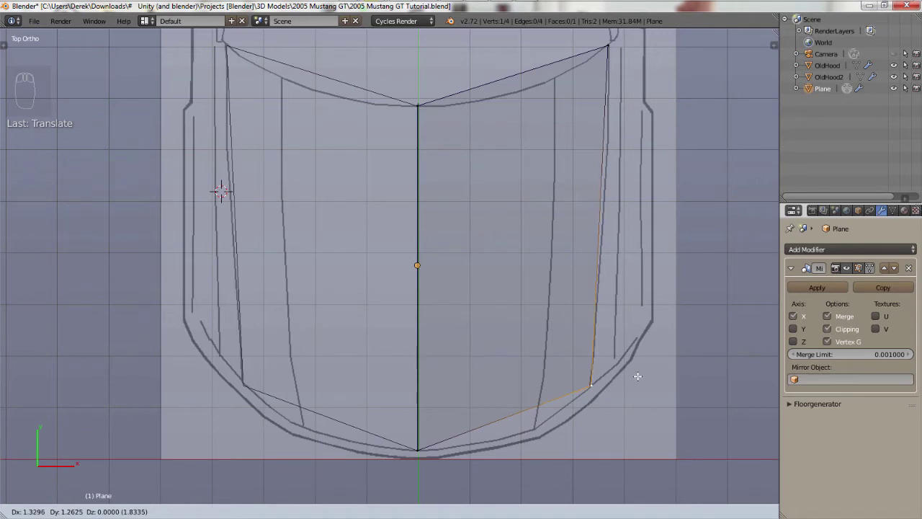
left_click(636, 376)
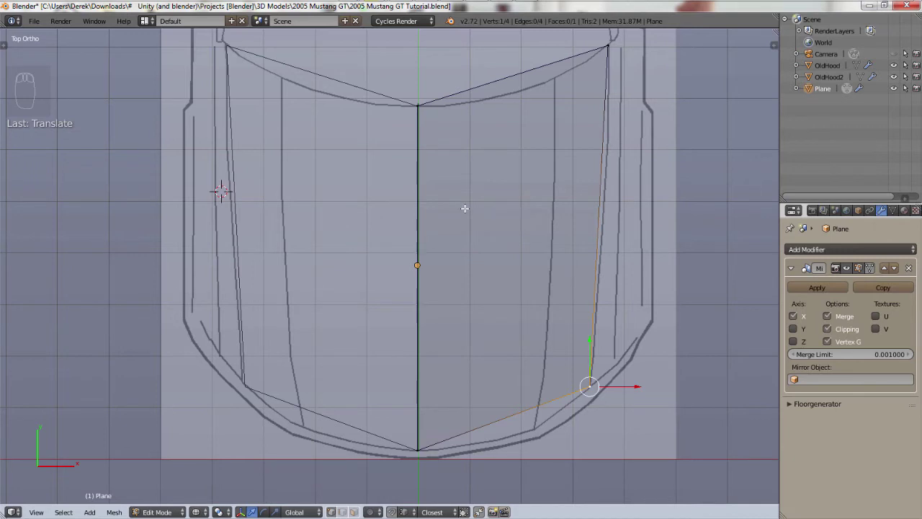
- Add a lengthwise loop cut to the plane and slide it outward to the blueprint's inner crease line
key("ctrl+r")
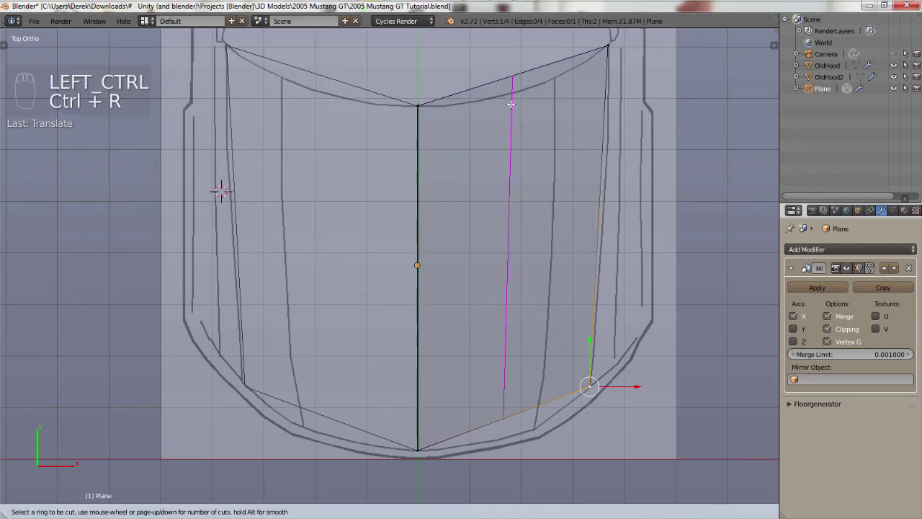
left_click(512, 108)
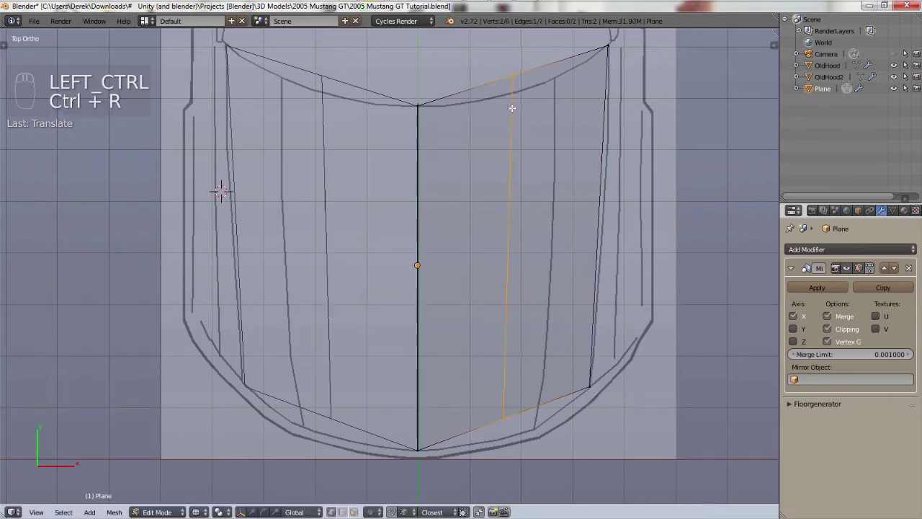
left_click(555, 114)
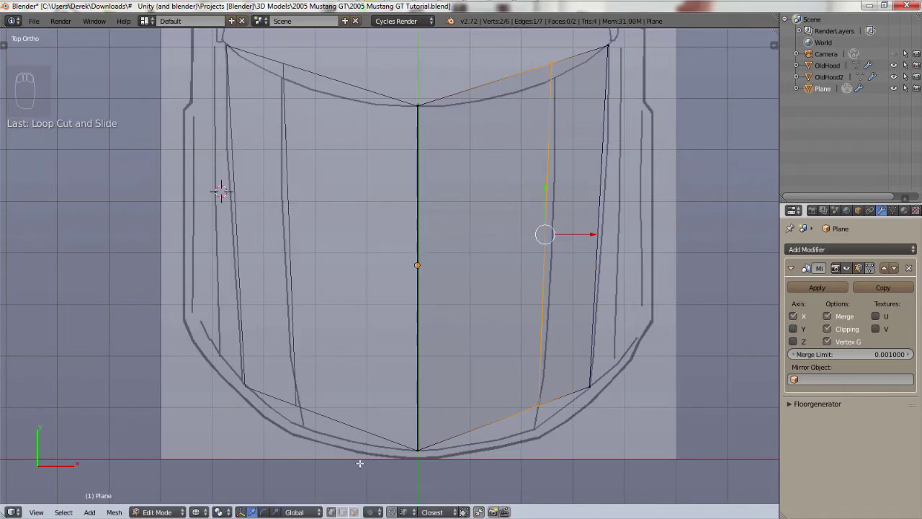
- Move the new loop's front and rear vertices onto the inner crease line's ends at the hood's front and rear lines
right_click(539, 401)
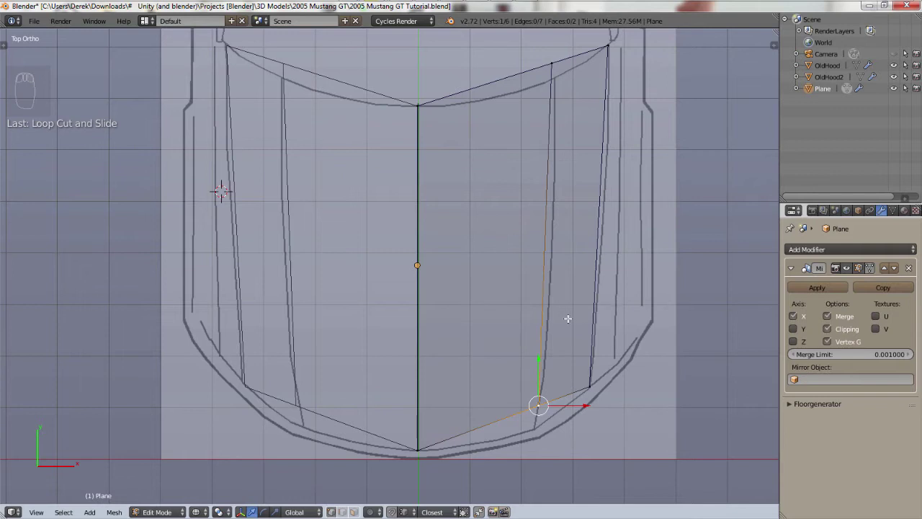
key("g")
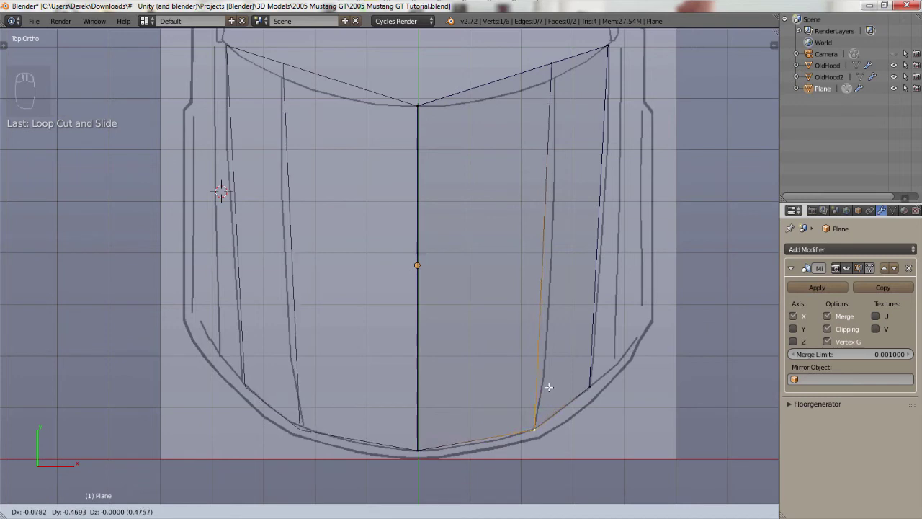
left_click(548, 387)
right_click(551, 65)
key("g")
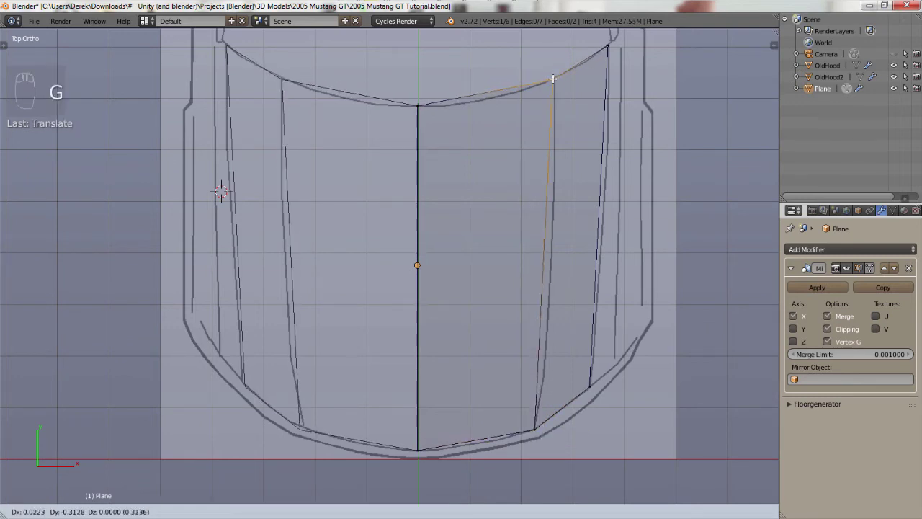
left_click(552, 80)
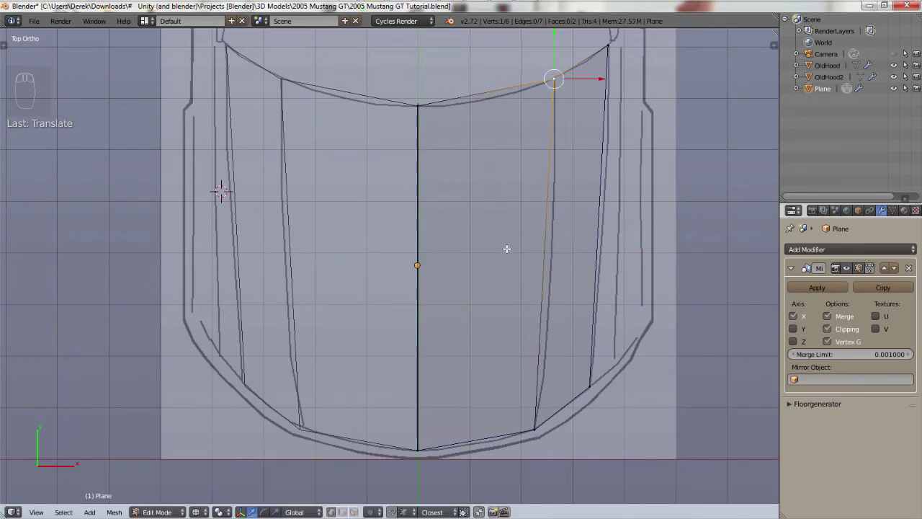
- Add a crosswise loop cut across the hood mesh and slide it close to the front edge
key("ctrl+r")
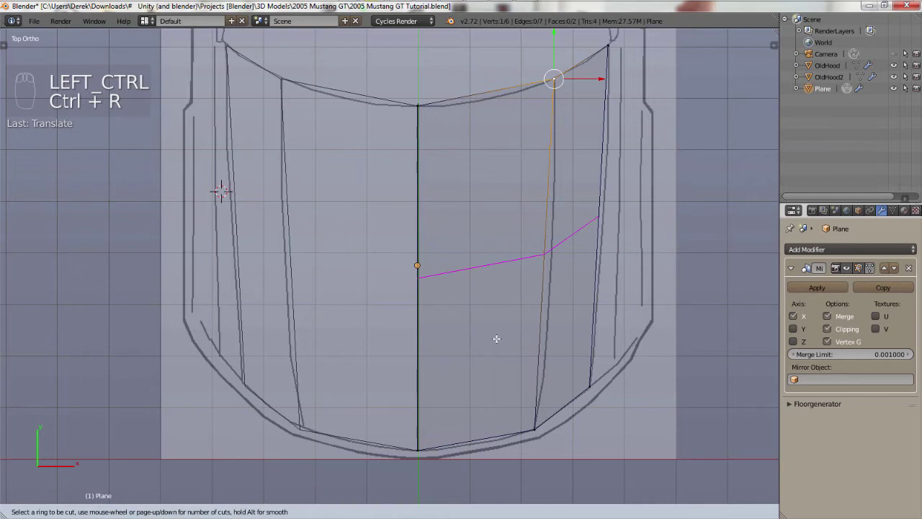
left_click(455, 258)
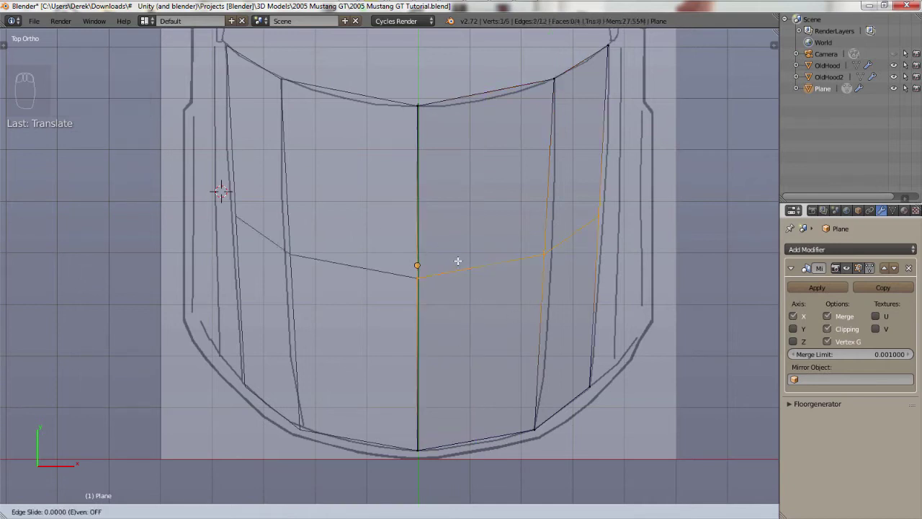
left_click(462, 426)
- Examine how the hood mesh and its front edge loop line up with the top blueprint
scroll(462, 426, "up", 6)
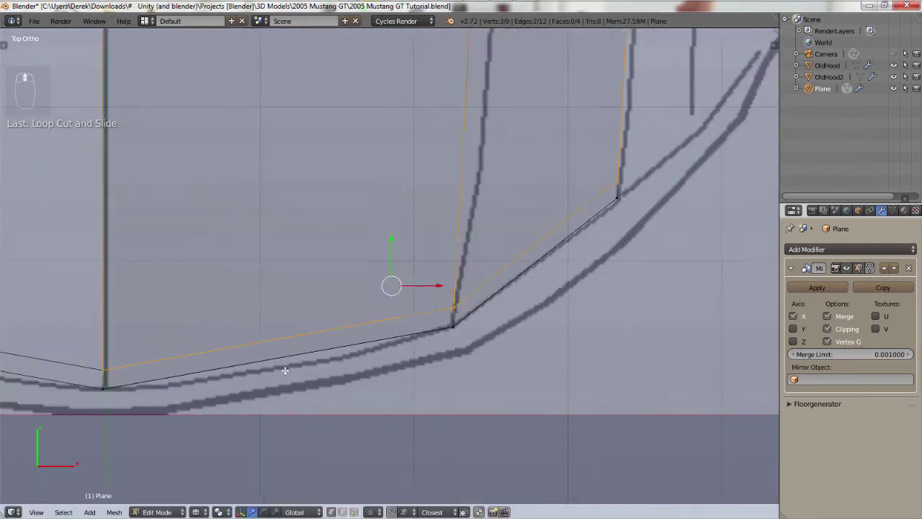
scroll(284, 370, "down", 3)
key("shift")
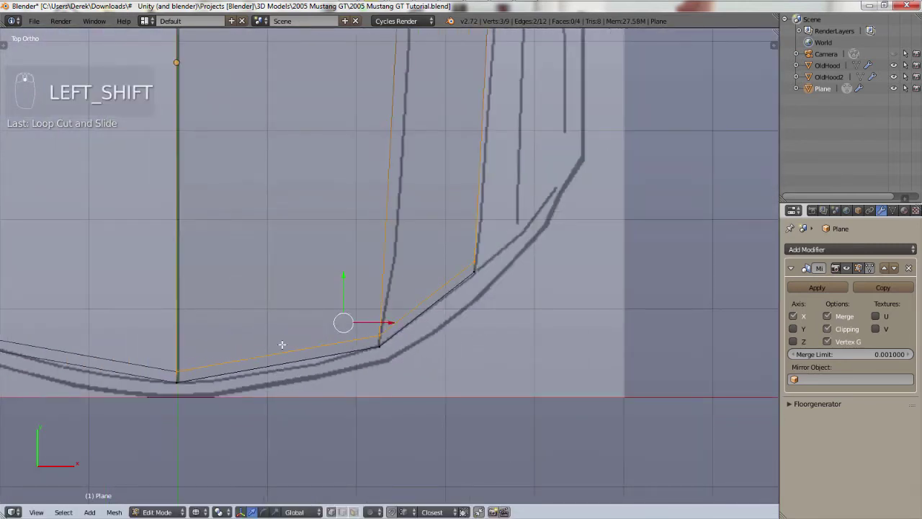
middle_click_drag(285, 317, 503, 388, "shift")
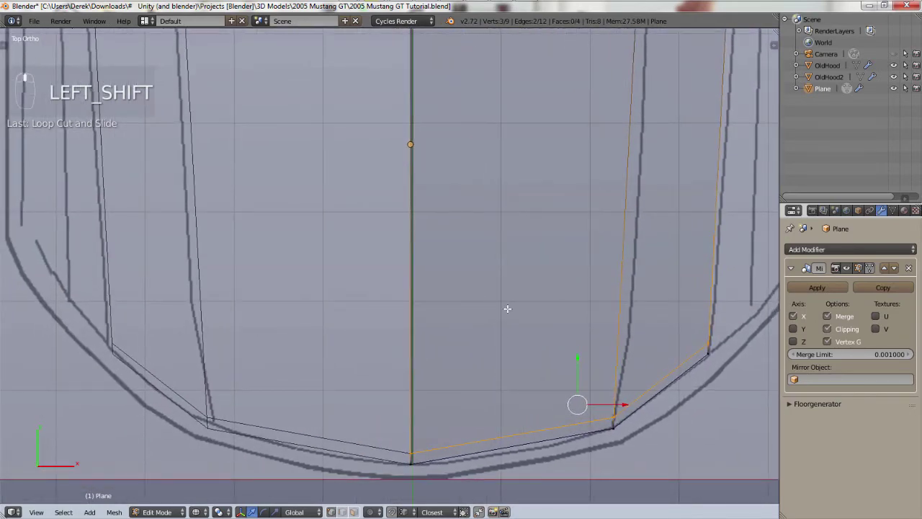
scroll(508, 308, "down", 7)
scroll(533, 346, "up", 4)
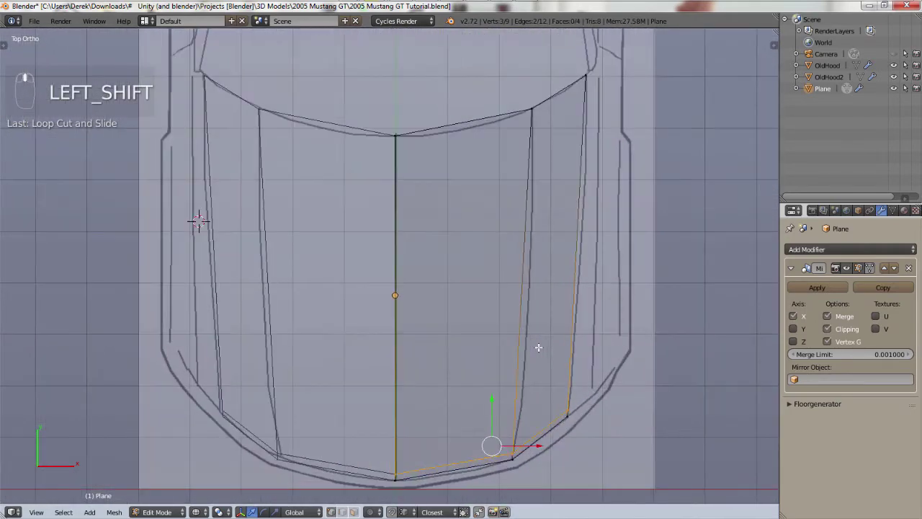
scroll(536, 347, "up", 4)
key("shift")
scroll(540, 344, "down", 3)
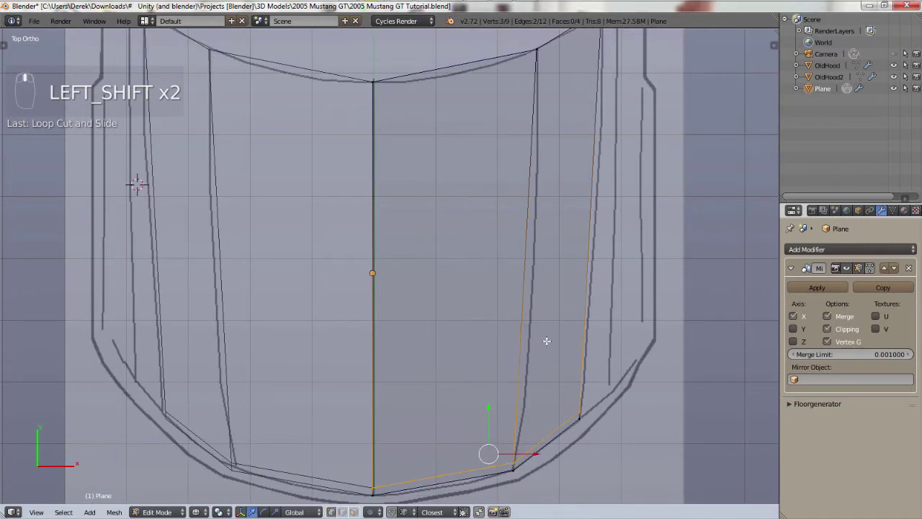
scroll(547, 341, "down", 2)
- Add a lengthwise loop cut in the outer strip, slid by about 0.54 toward the inner crease line, and deselect everything
key("ctrl+r")
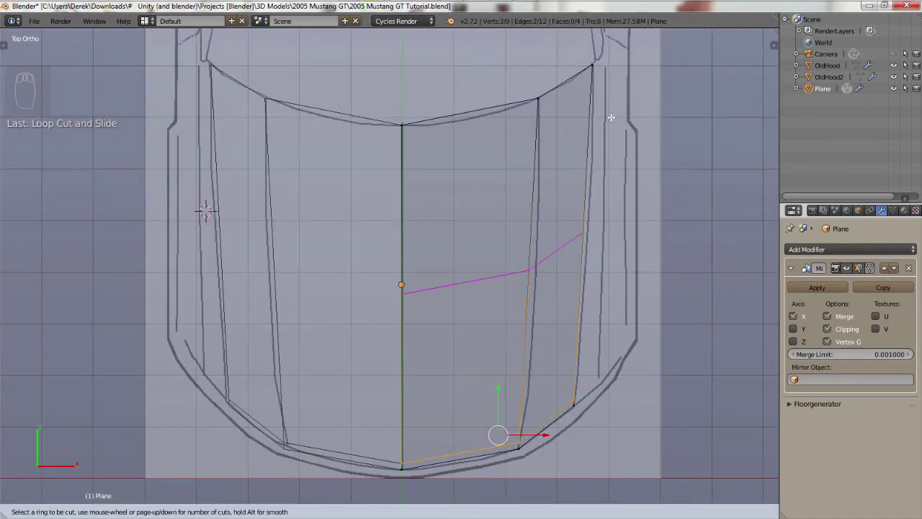
left_click(566, 90)
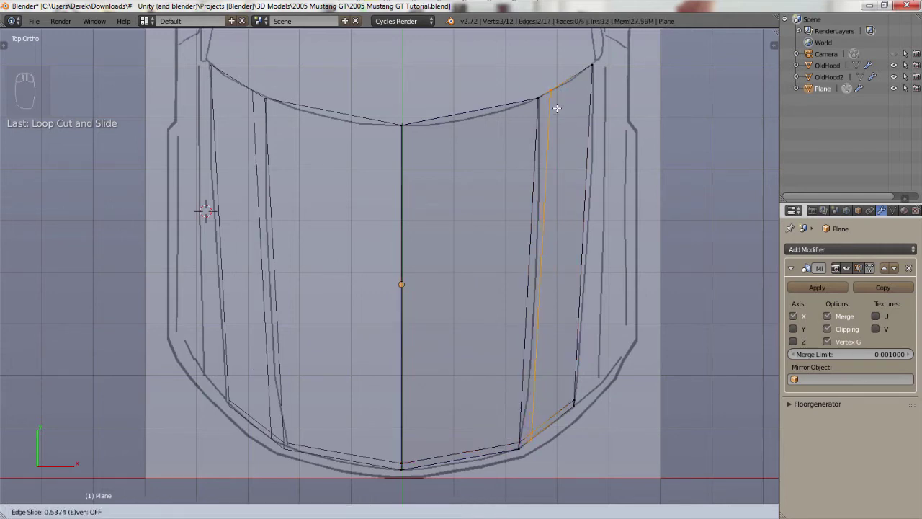
left_click(557, 108)
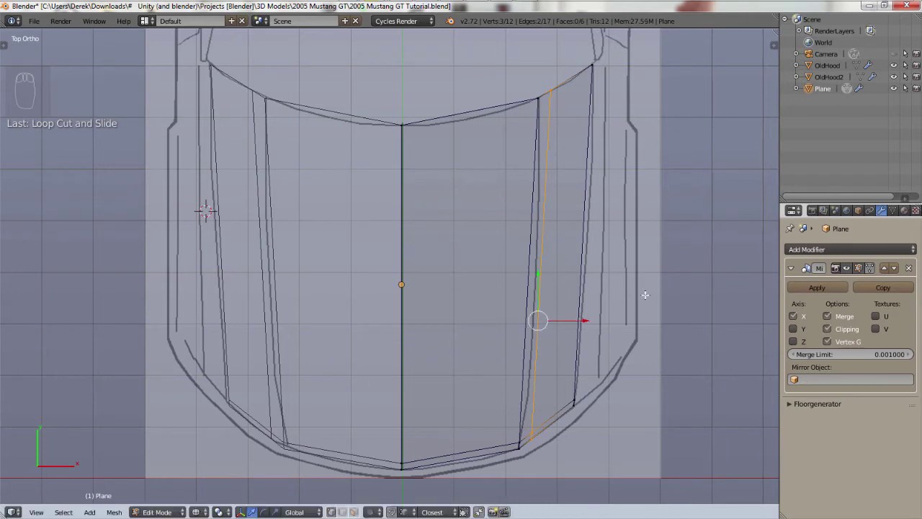
key("a")
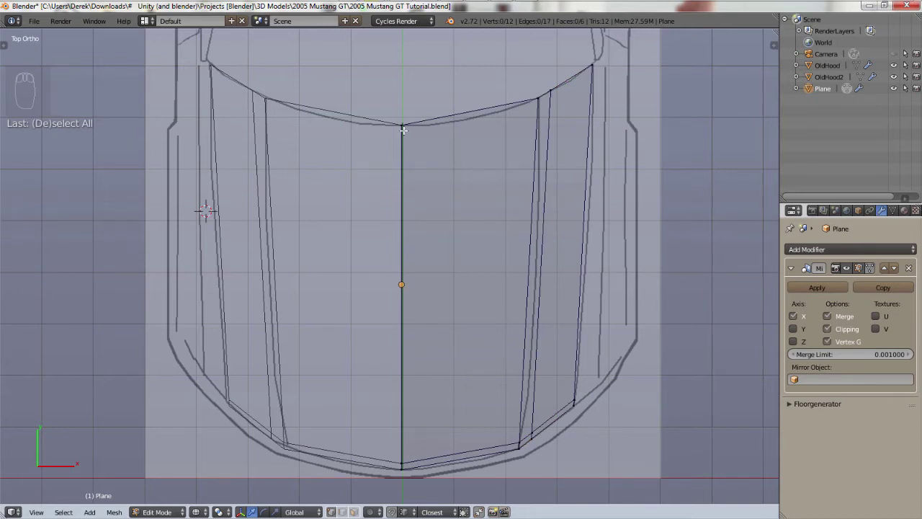
- In front view, raise the whole hood mesh along Z to the blueprint line above the grille
key("KP_1")
scroll(468, 295, "up", 1)
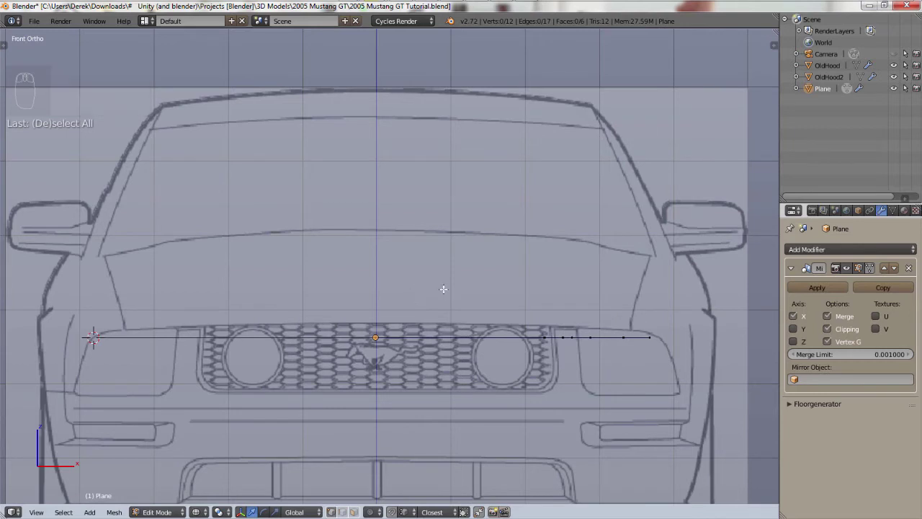
key("a")
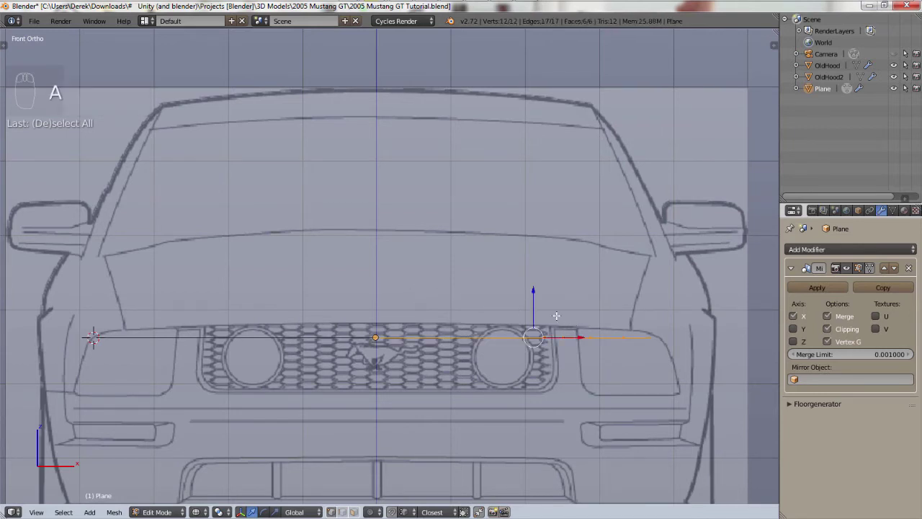
key("a")
key("a")
key("a")
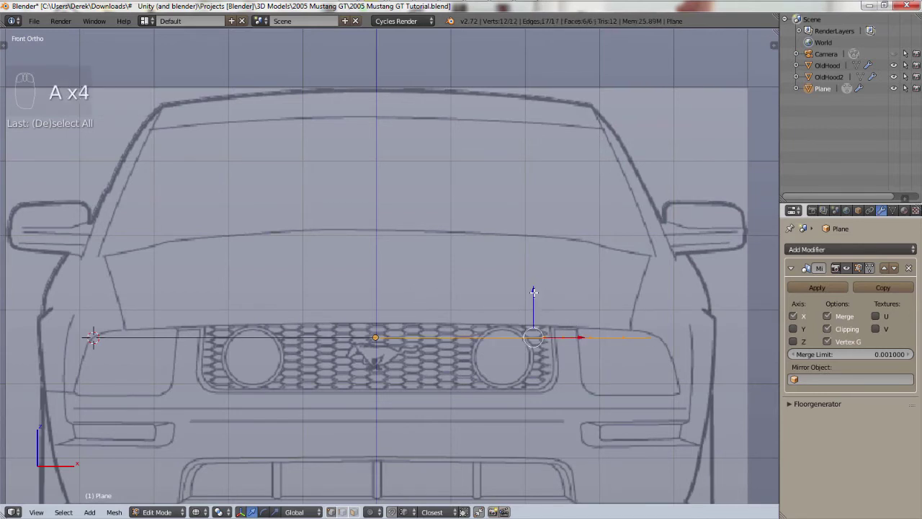
left_click_drag(533, 292, 547, 277)
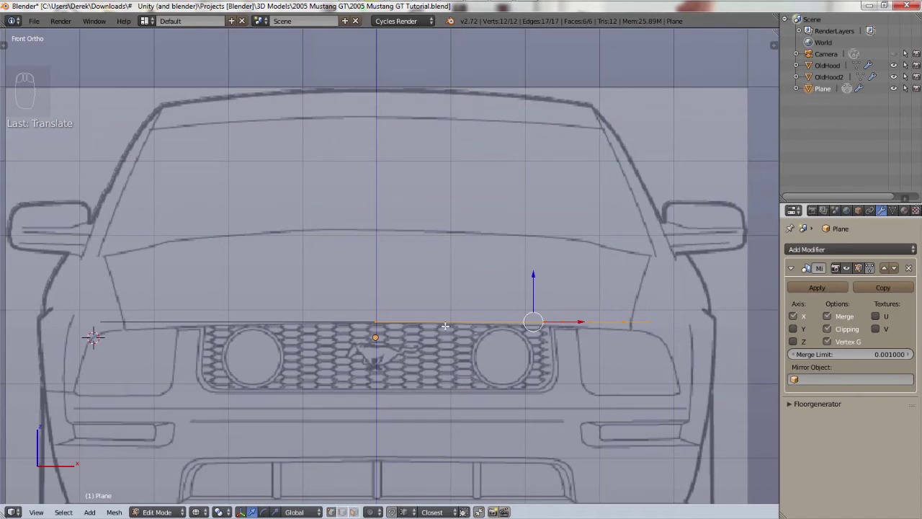
- Select the three outer vertices of the hood's front edge and lower them along Z to the front blueprint's line above the grille
key("KP_7")
scroll(530, 334, "down", 2)
middle_click_drag(585, 453, 594, 282, "shift")
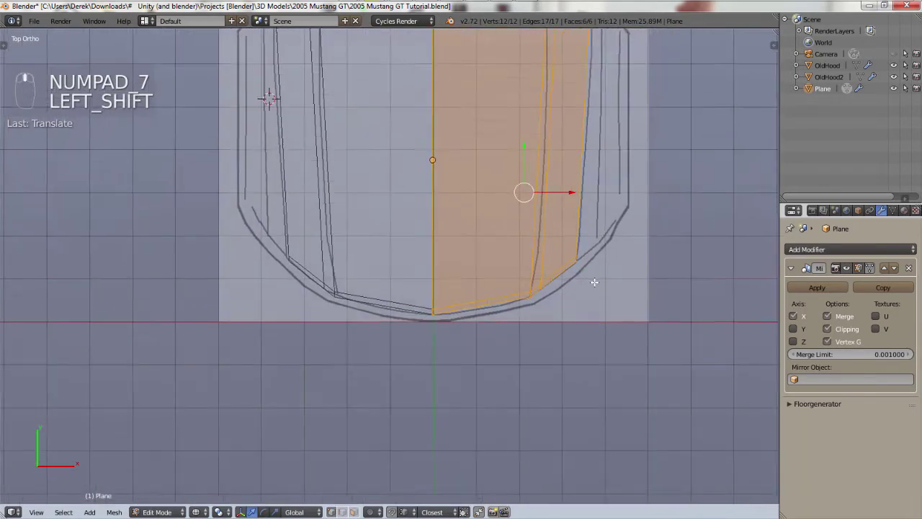
scroll(595, 282, "up", 7)
right_click(416, 238)
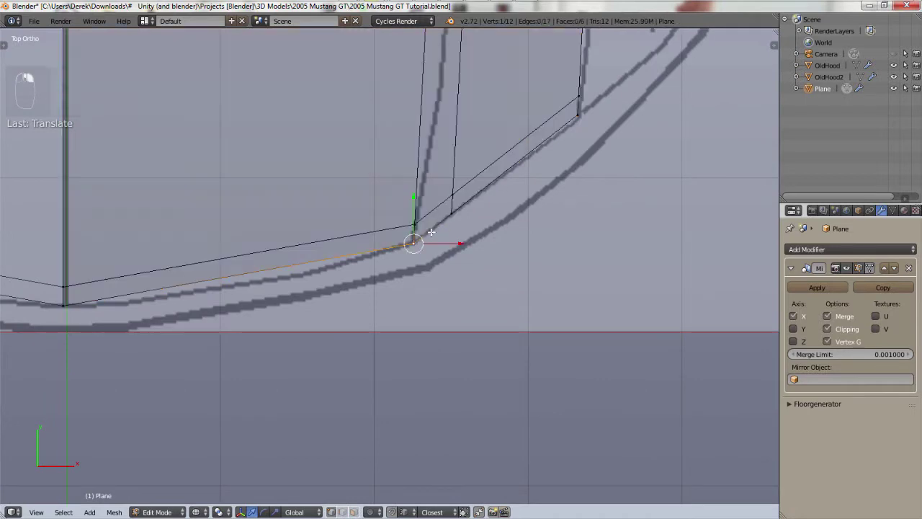
right_click(453, 213, "shift")
right_click(578, 116, "shift")
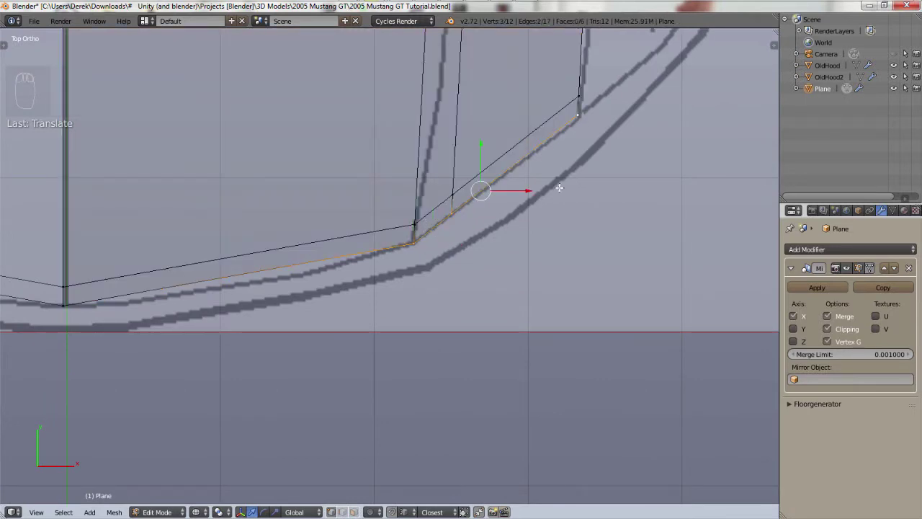
key("KP_1")
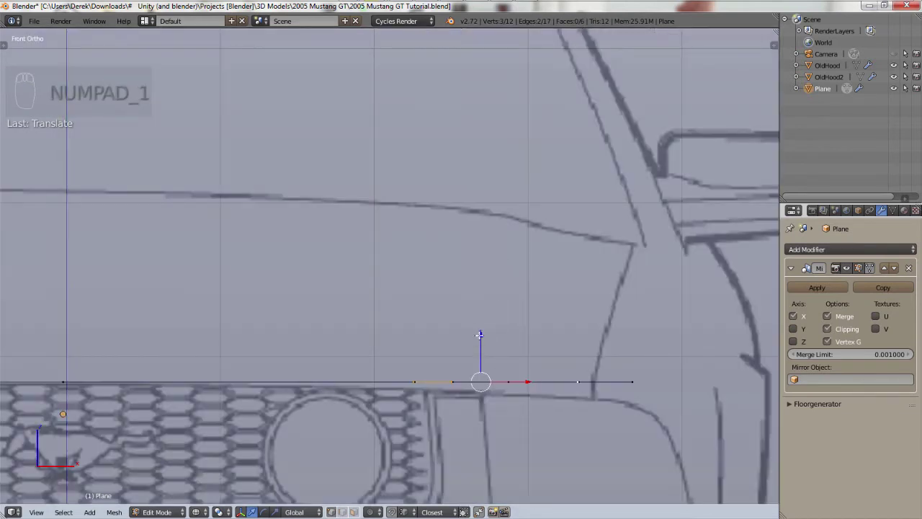
left_click_drag(481, 336, 451, 343)
- Fit the front edge's middle loop vertex and outer corner vertex to the blueprint, placing the corner at the hood outline above the headlight
right_click(452, 387)
right_click(578, 386)
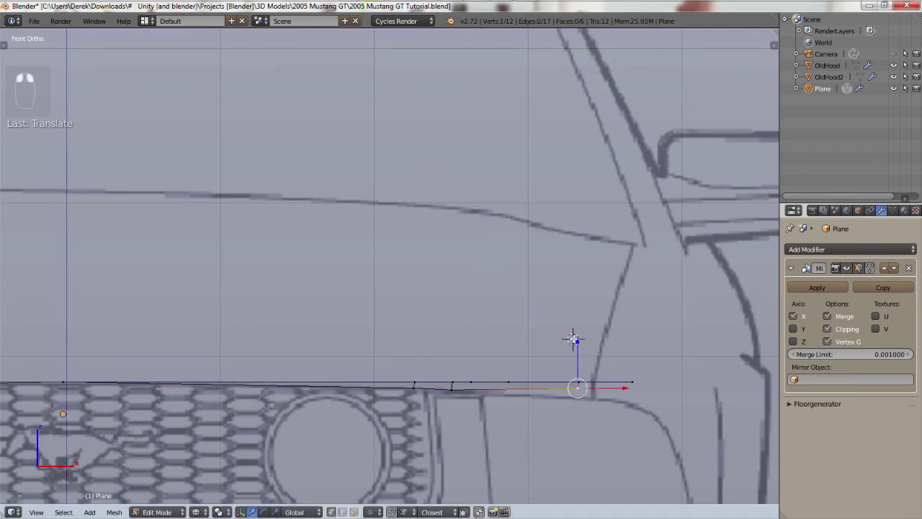
key("g")
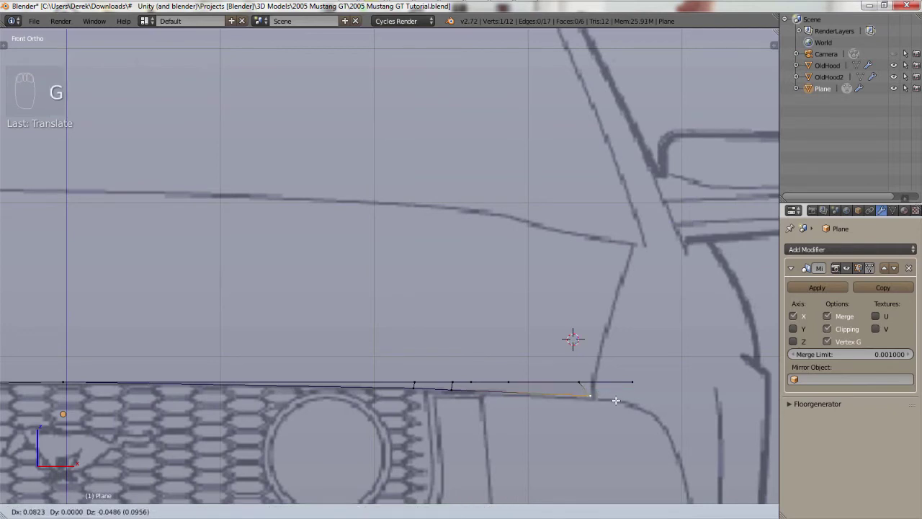
left_click(616, 401)
- Select the three outer vertices of the loop just behind the front edge and lower them slightly along Z in front view
key("KP_7")
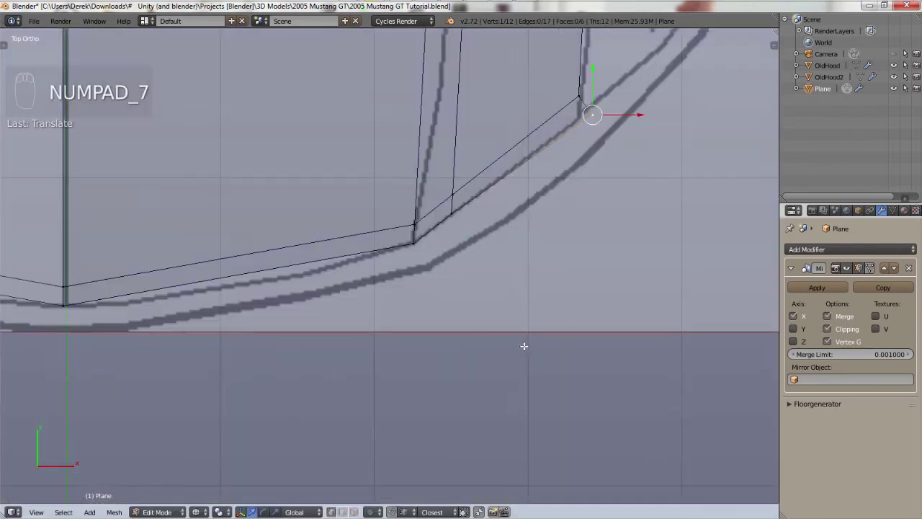
right_click(415, 224)
right_click(452, 194, "shift")
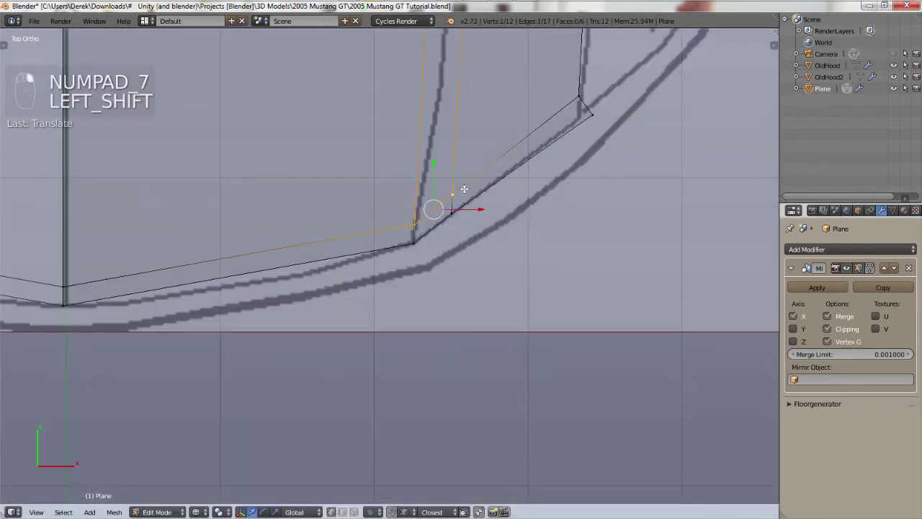
right_click(576, 100, "shift")
key("KP_7")
key("KP_1")
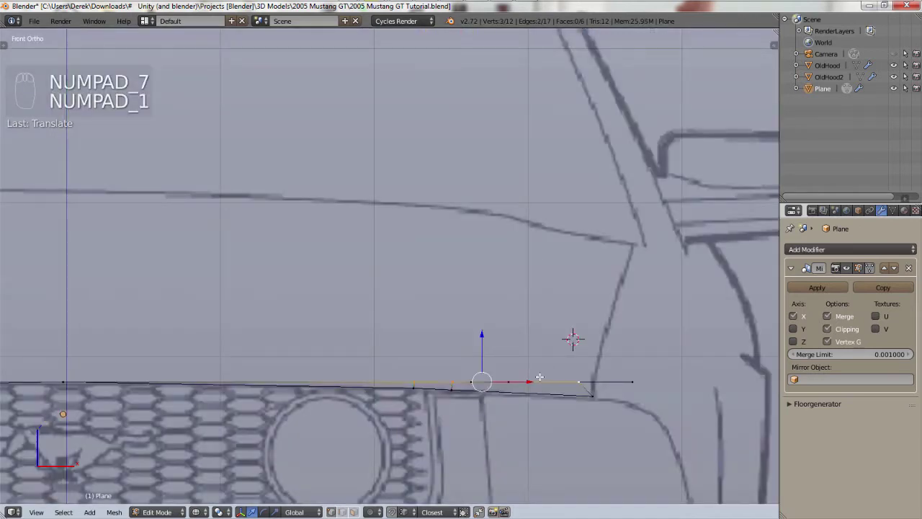
left_click(481, 337)
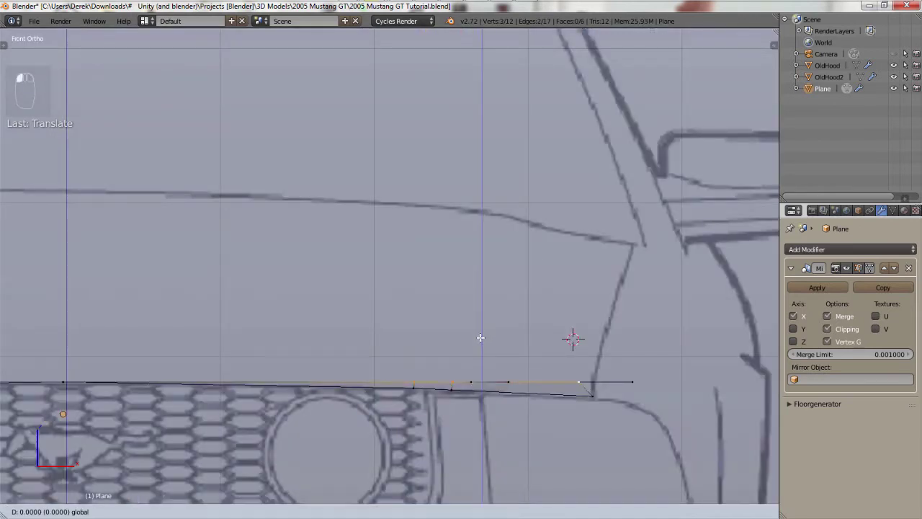
left_click_drag(480, 337, 487, 339)
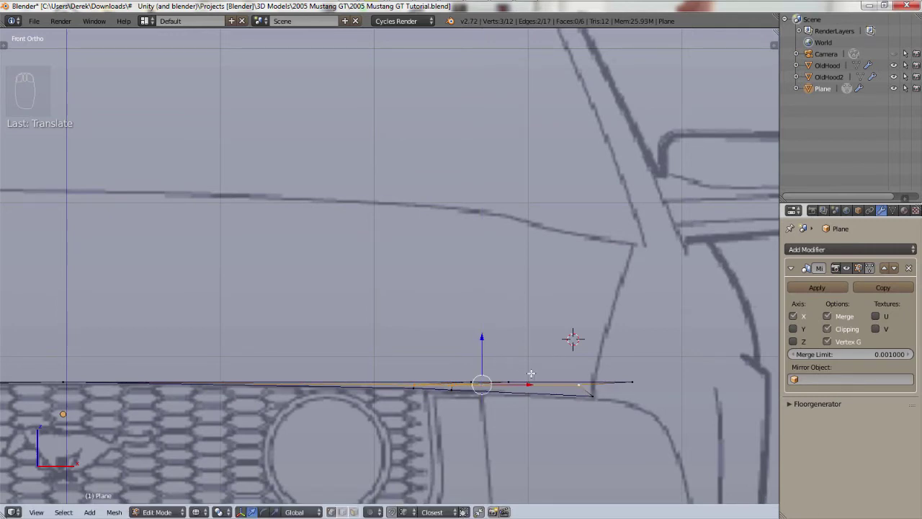
- Move the outermost vertex of the loop behind the front edge outward along X, in line with the front corner vertex
right_click(591, 385)
key("g")
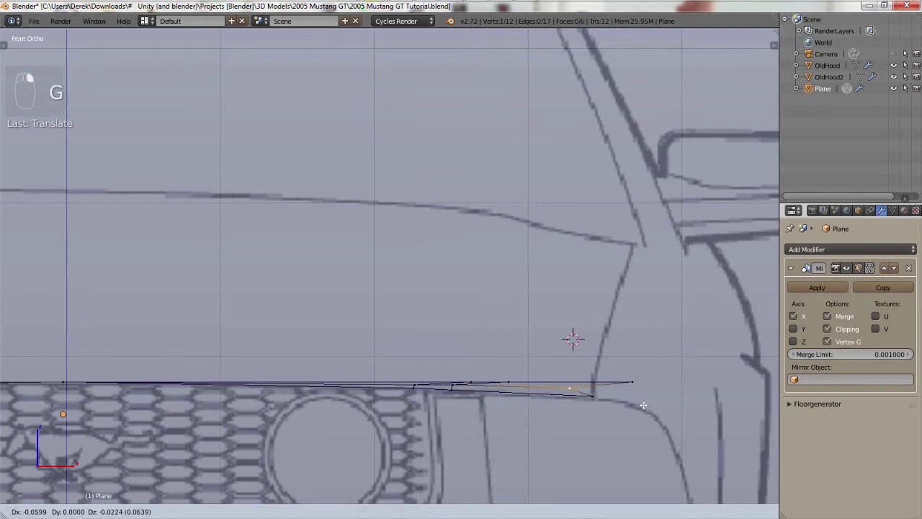
key("Escape")
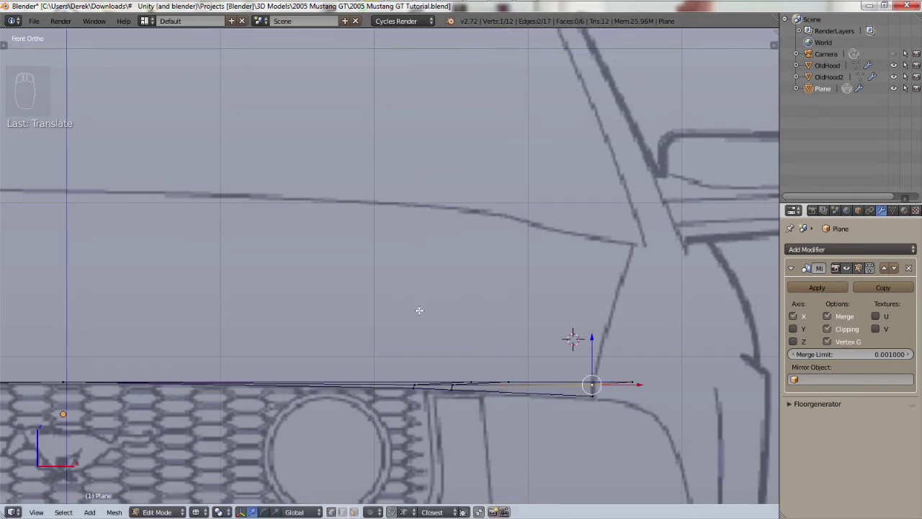
key("KP_7")
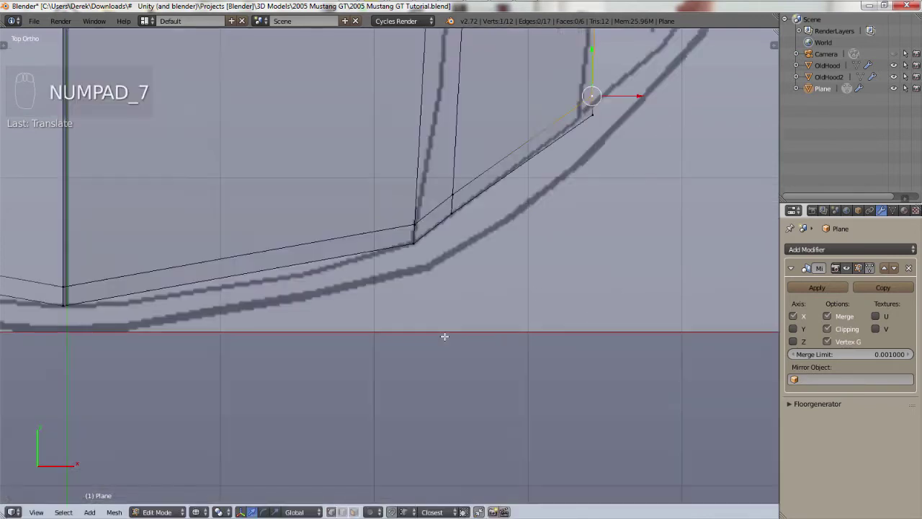
- Select the three outer vertices of the hood's rear edge and raise them along Z to the rear corner in the front blueprint
middle_click_drag(508, 140, 405, 214, "shift")
key("a")
key("b")
left_click_drag(448, 205, 305, 323)
key("KP_7")
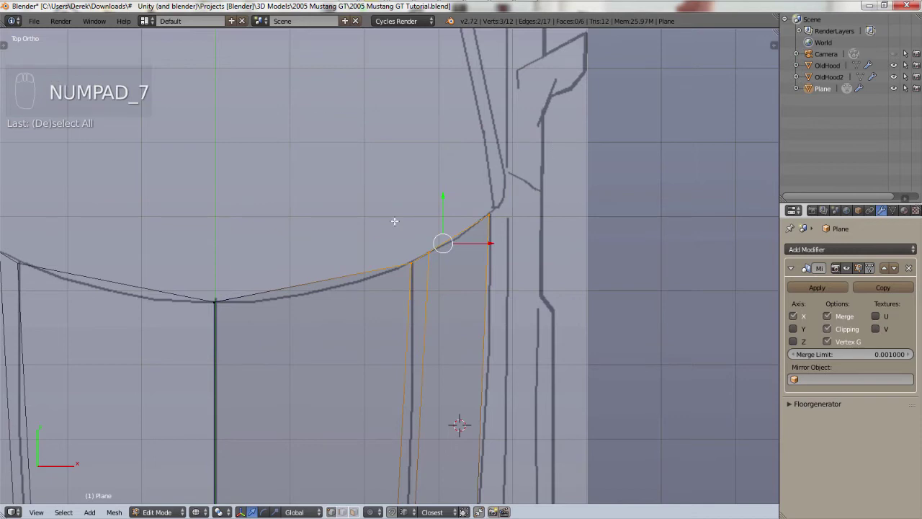
key("KP_1")
scroll(438, 267, "down", 2)
scroll(456, 278, "up", 4)
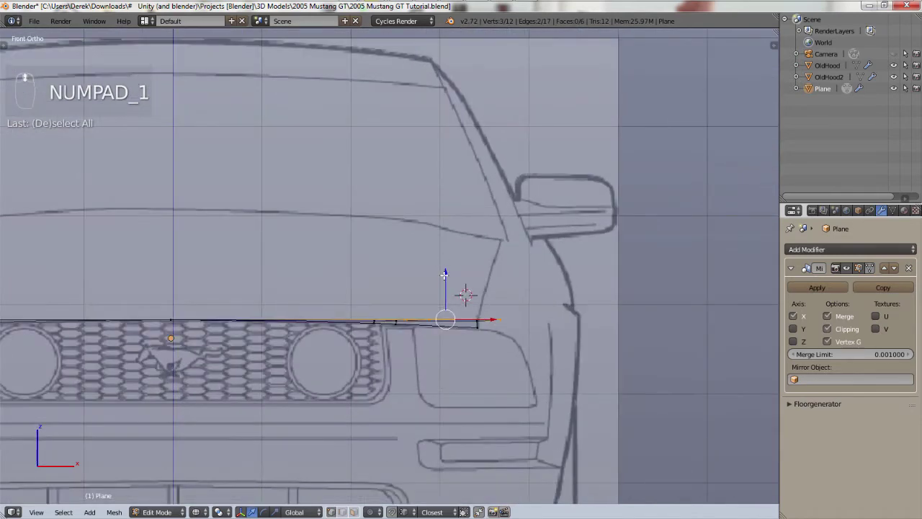
left_click_drag(445, 275, 397, 240)
- Raise the two rear-edge vertices at the crease loops along Z to the blueprint's curved rear hood line
key("a")
key("b")
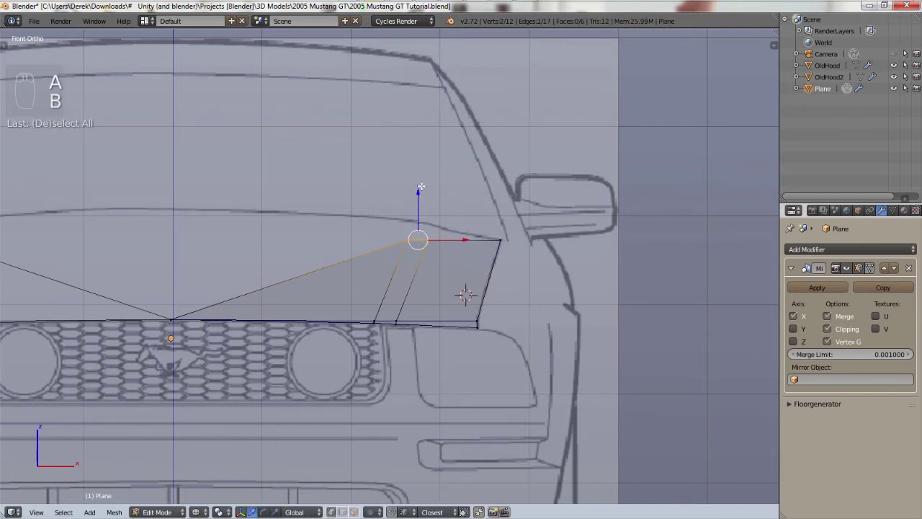
left_click_drag(421, 188, 407, 174)
right_click(403, 219)
- Fine-tune the heights of the crease and outer vertices on the loop behind the front edge, keeping them just above the front edge line
scroll(372, 315, "up", 4)
right_click(378, 324)
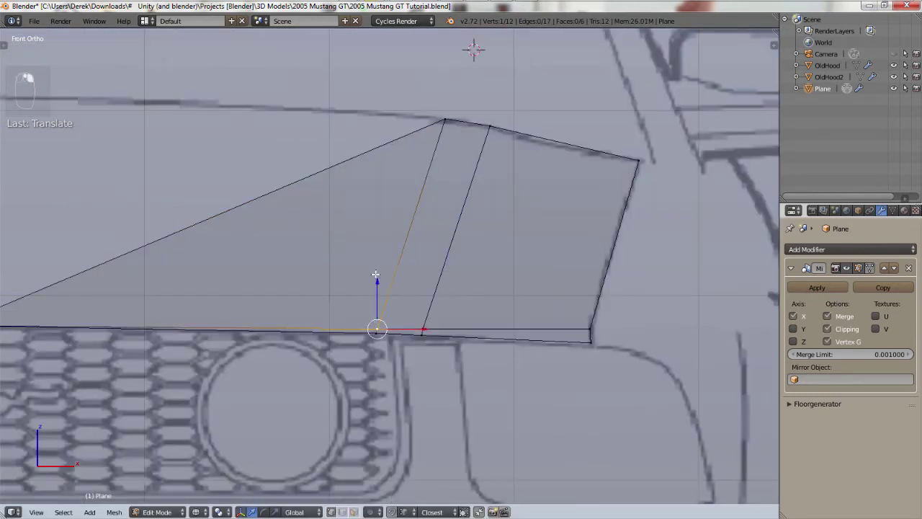
left_click_drag(376, 274, 391, 248)
scroll(370, 346, "up", 5)
right_click(396, 294)
right_click(503, 297)
scroll(504, 248, "down", 4)
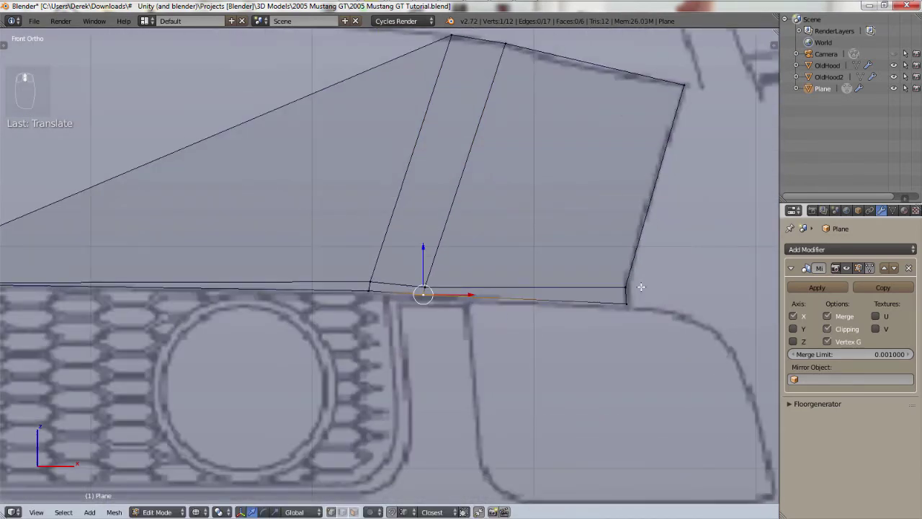
right_click(626, 288)
left_click_drag(623, 243, 622, 247)
right_click(637, 299)
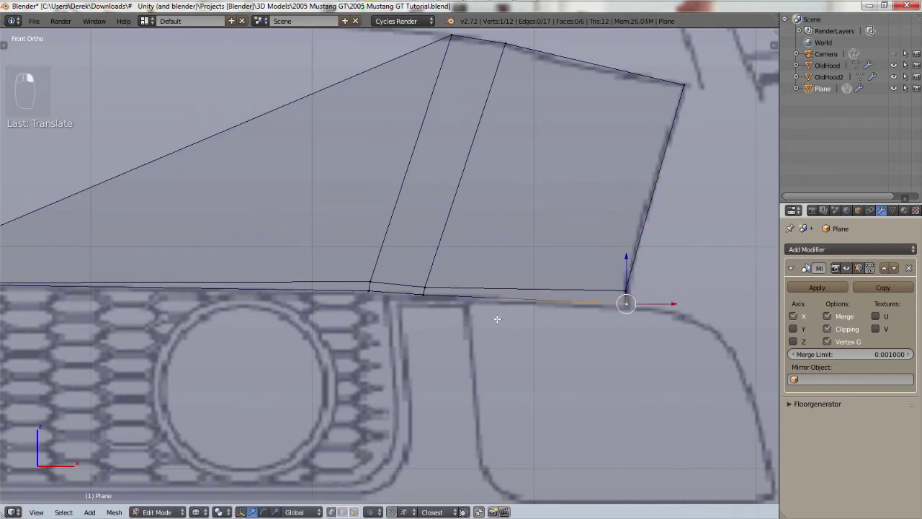
- Select the rear centre vertex in top view and raise it about 1.25 units along Z to the rear hood line in front view
scroll(467, 333, "down", 1)
middle_click_drag(414, 337, 637, 345, "shift")
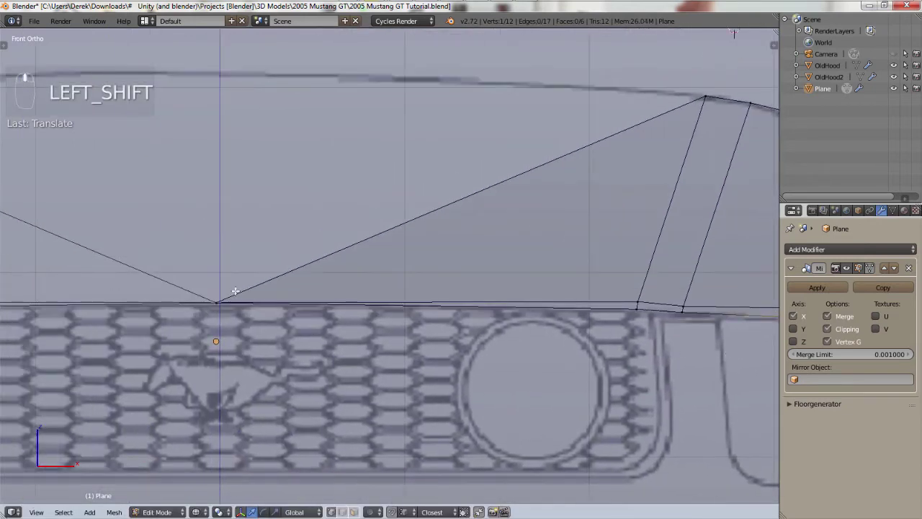
key("KP_7")
scroll(227, 296, "down", 3)
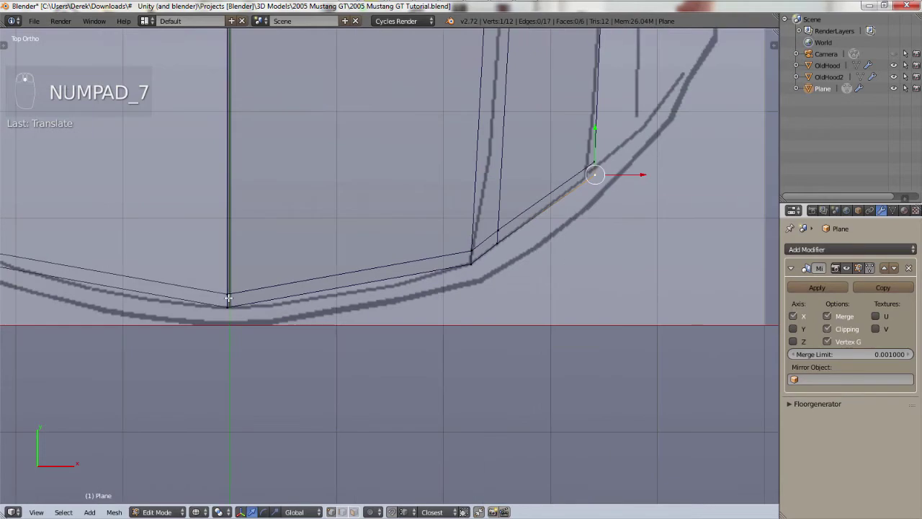
right_click(228, 298)
middle_click_drag(259, 197, 464, 345, "shift")
scroll(469, 206, "down", 4)
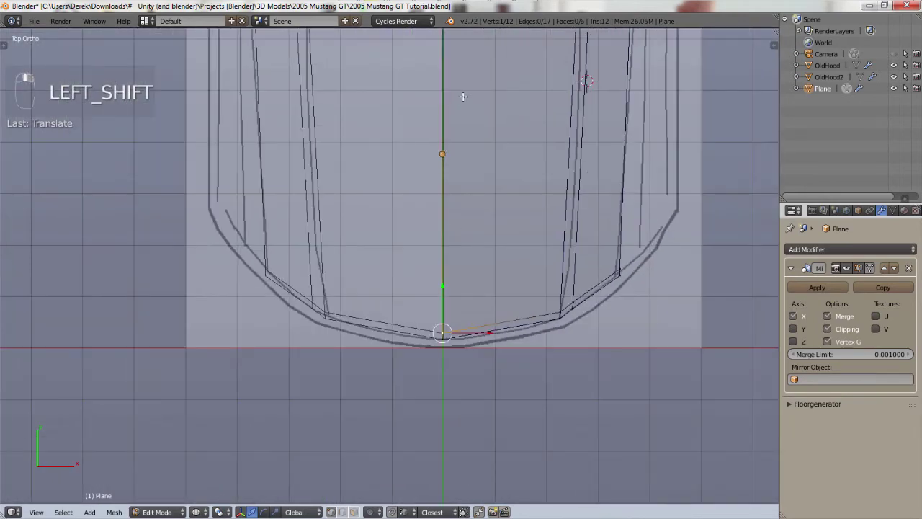
middle_click_drag(463, 97, 455, 228, "shift")
right_click(435, 129)
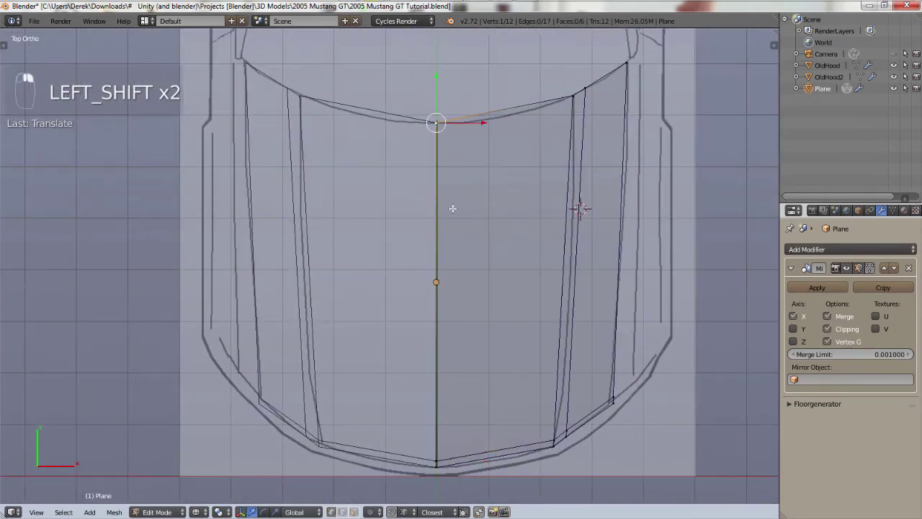
key("KP_7")
key("KP_1")
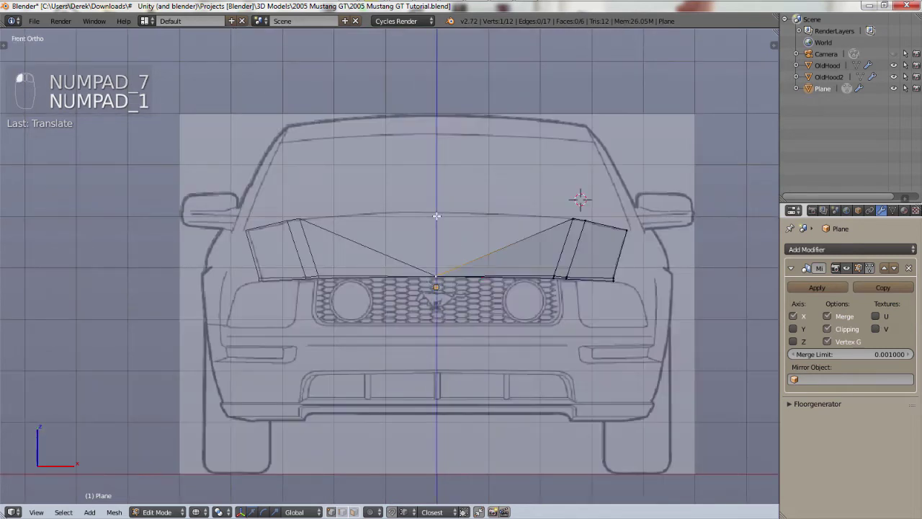
key("g")
key("z")
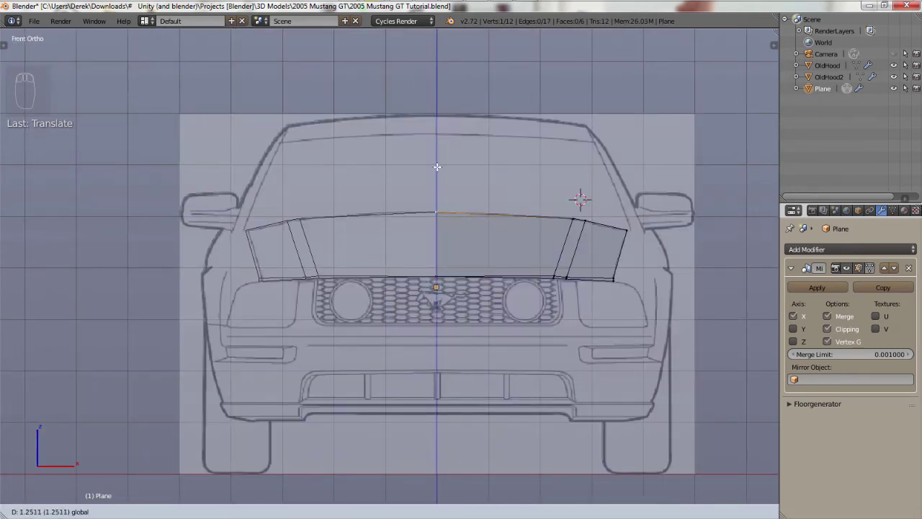
left_click(438, 167)
key("KP_1")
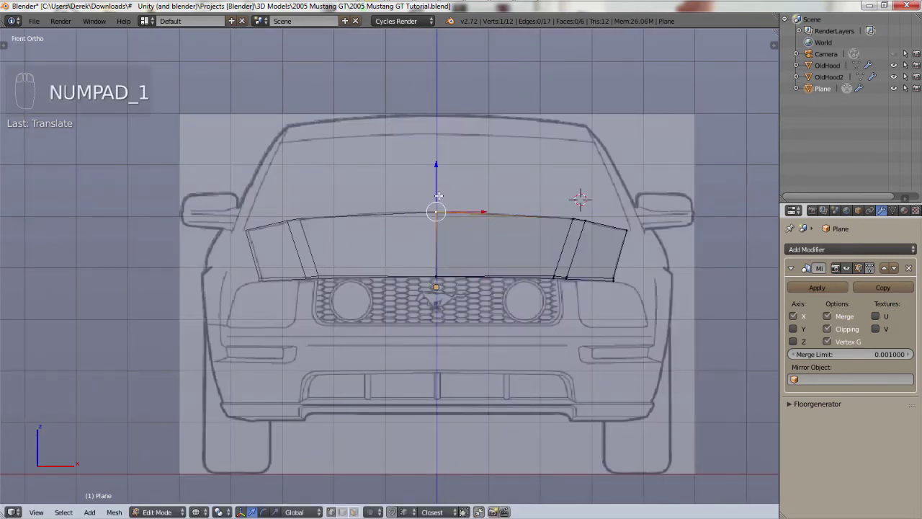
- Compare the hood profile with the side and front blueprints, maximising the viewport for a closer look at the grille edge
key("KP_3")
scroll(396, 177, "up", 3)
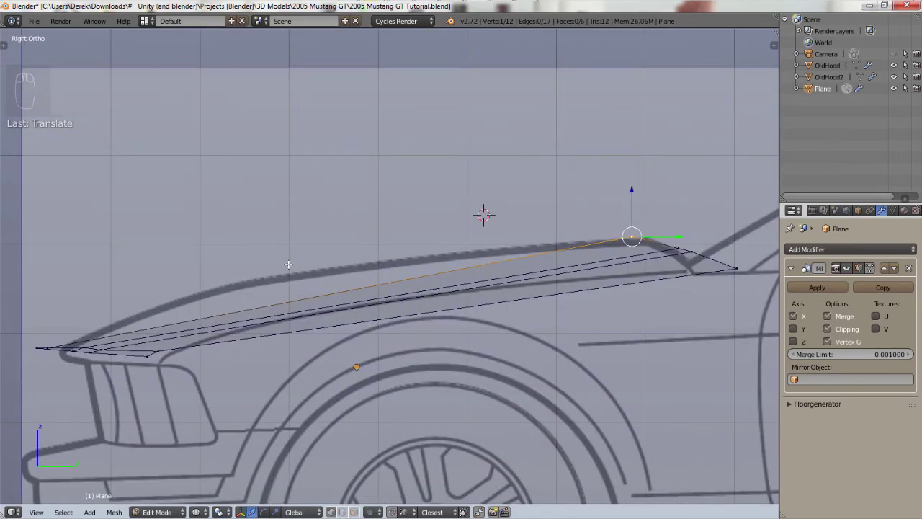
key("KP_1")
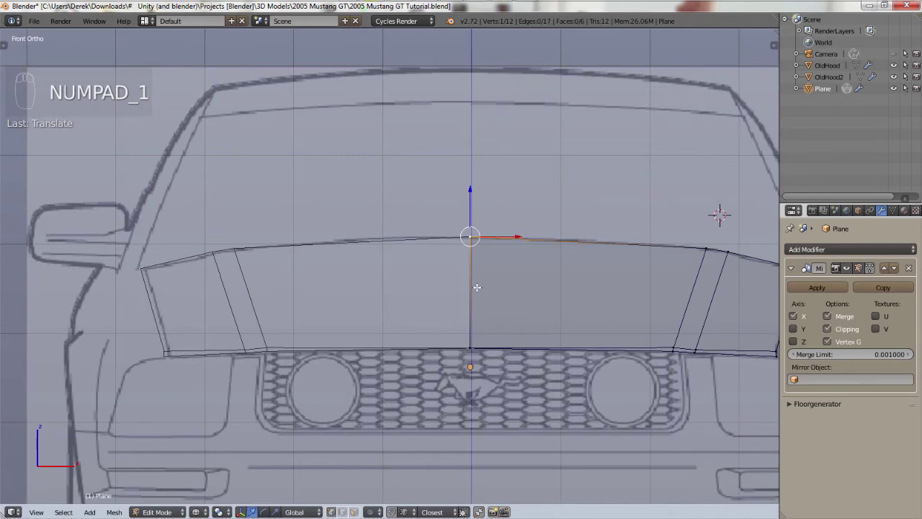
scroll(477, 286, "down", 3)
key("ctrl+Up")
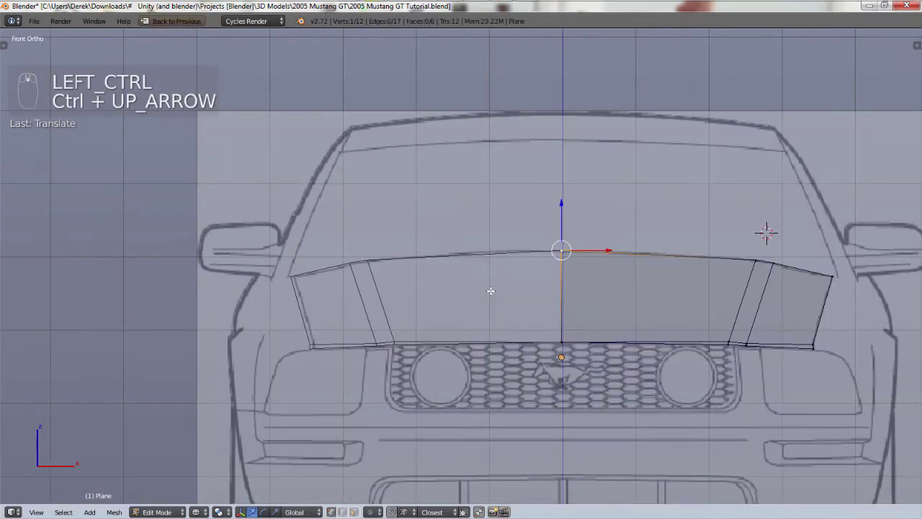
scroll(777, 409, "up", 2)
middle_click_drag(782, 411, 503, 302, "shift")
scroll(503, 303, "up", 5)
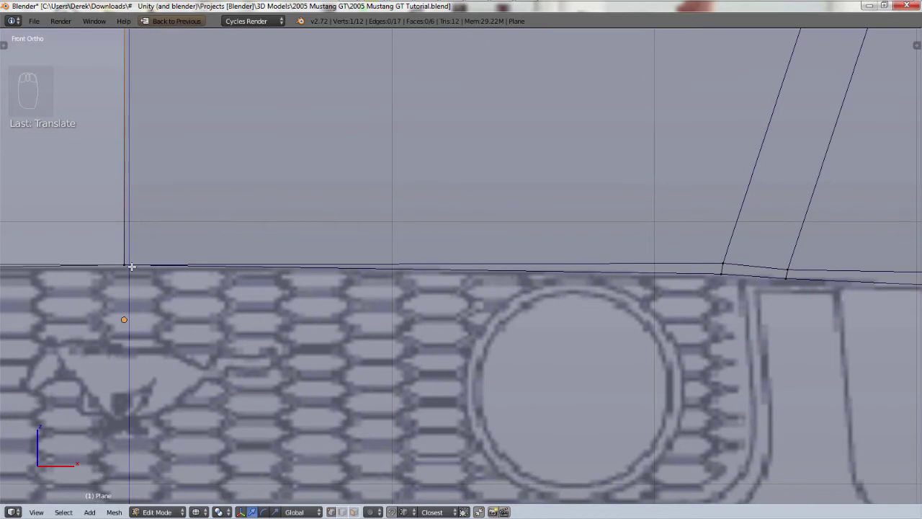
- Raise the centre vertex of the loop behind the front edge slightly along Z, and select the front-edge centre vertex
key("KP_1")
key("KP_7")
scroll(186, 375, "down", 6)
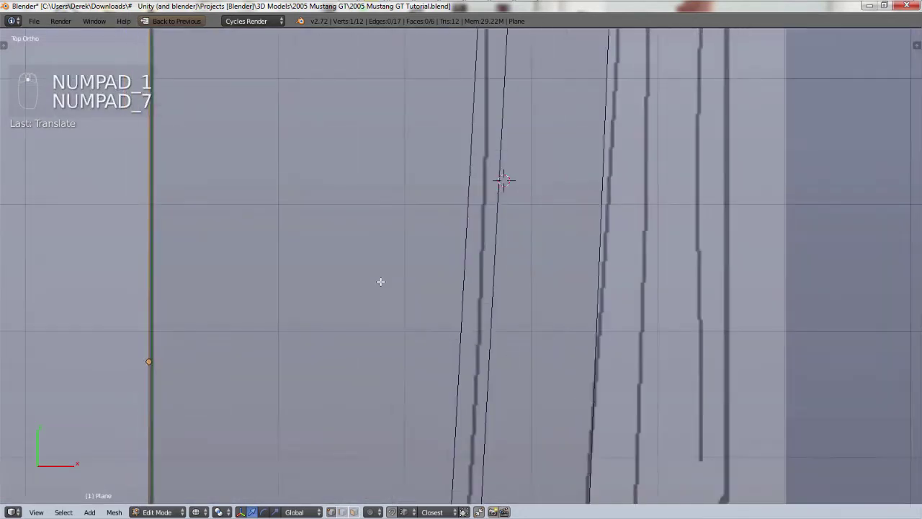
middle_click_drag(309, 338, 405, 59, "shift")
scroll(315, 327, "up", 3)
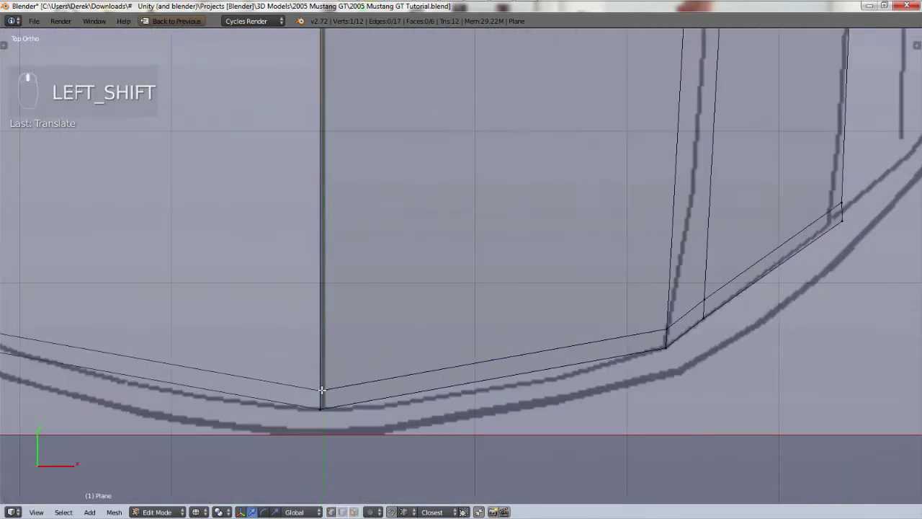
scroll(323, 389, "up", 1)
right_click(320, 387)
key("KP_1")
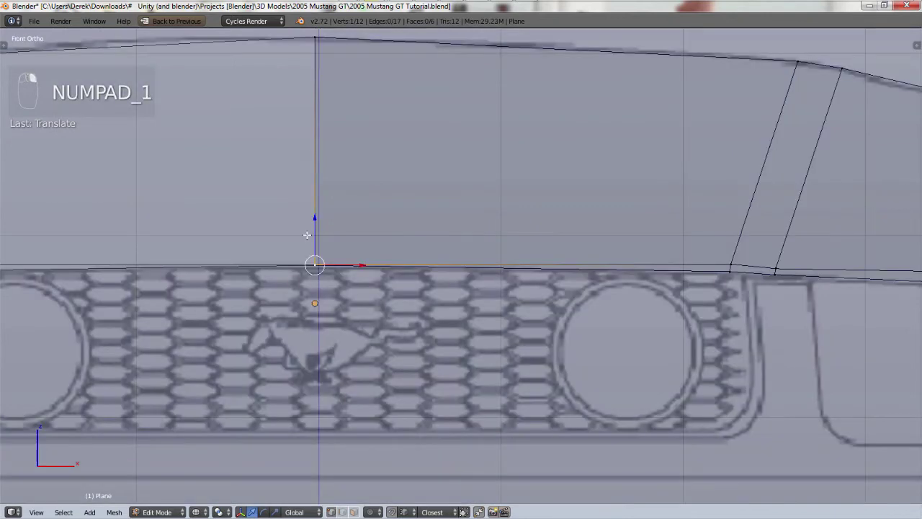
scroll(323, 228, "up", 5)
mouse_move(322, 250)
left_mouse_down()
mouse_move(322, 234)
mouse_move(320, 253)
left_mouse_up()
right_click(322, 298)
scroll(353, 192, "down", 6)
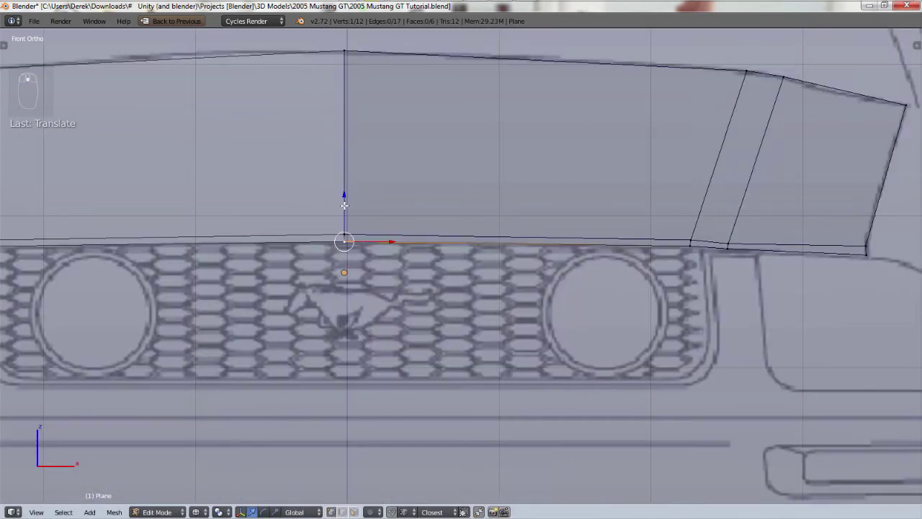
- Examine the hood's centre line, crease loops and outer edge against the top and front blueprints
scroll(373, 183, "up", 6)
scroll(331, 248, "up", 4)
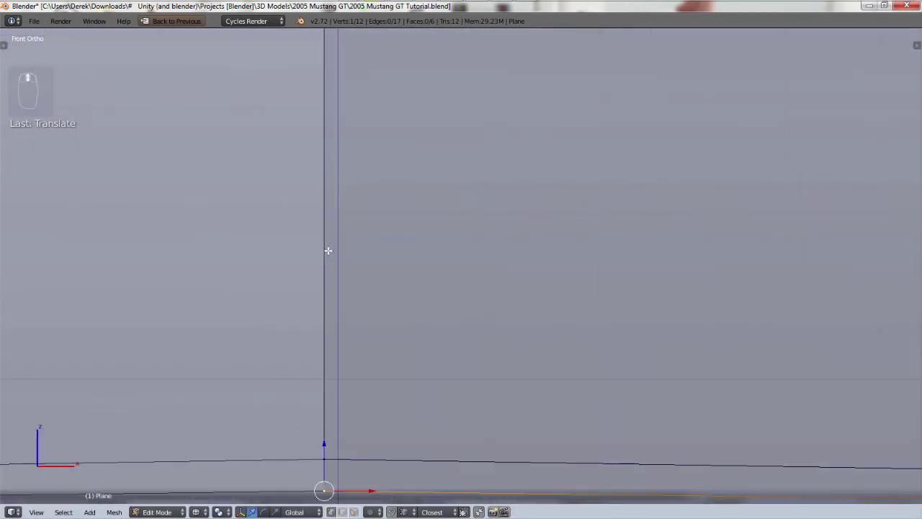
scroll(328, 251, "down", 2)
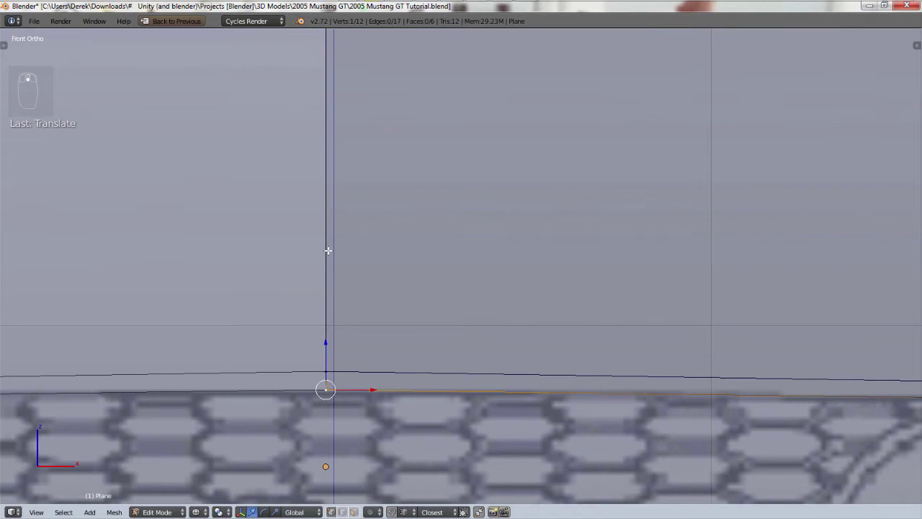
key("KP_1")
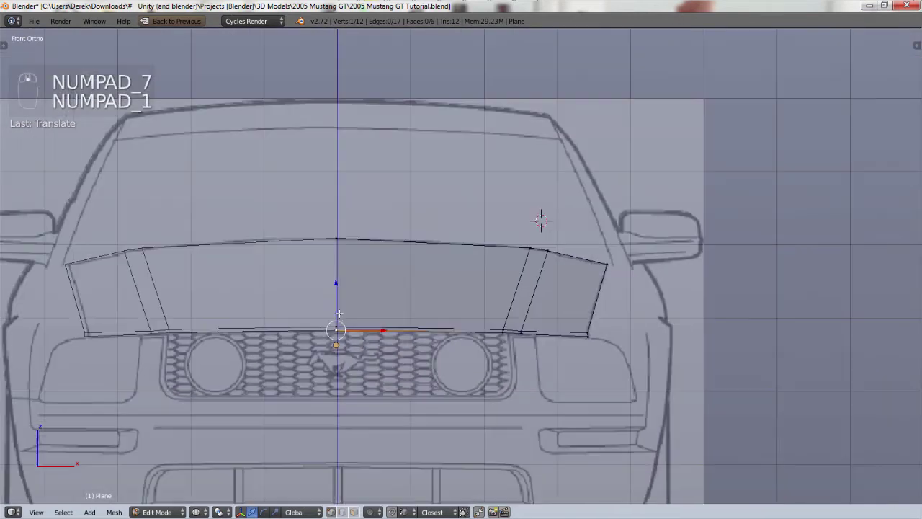
key("KP_7")
scroll(343, 270, "up", 8)
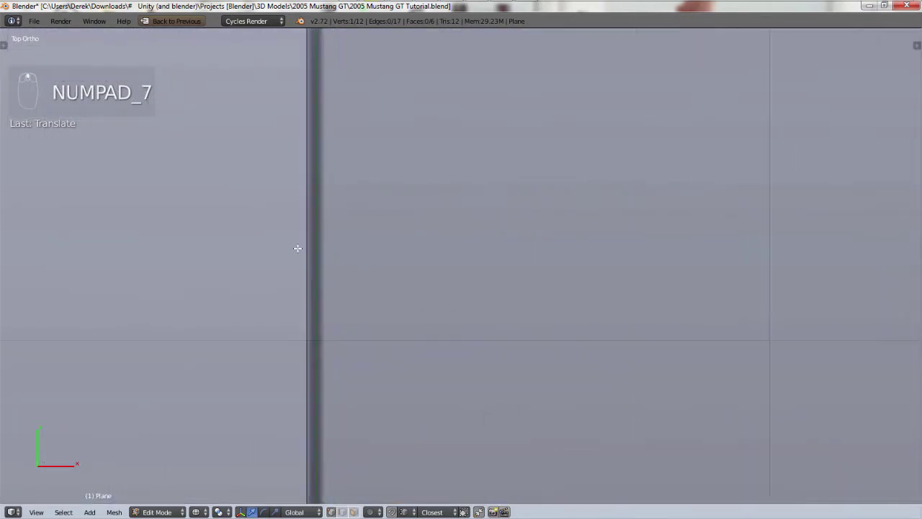
scroll(353, 248, "down", 8)
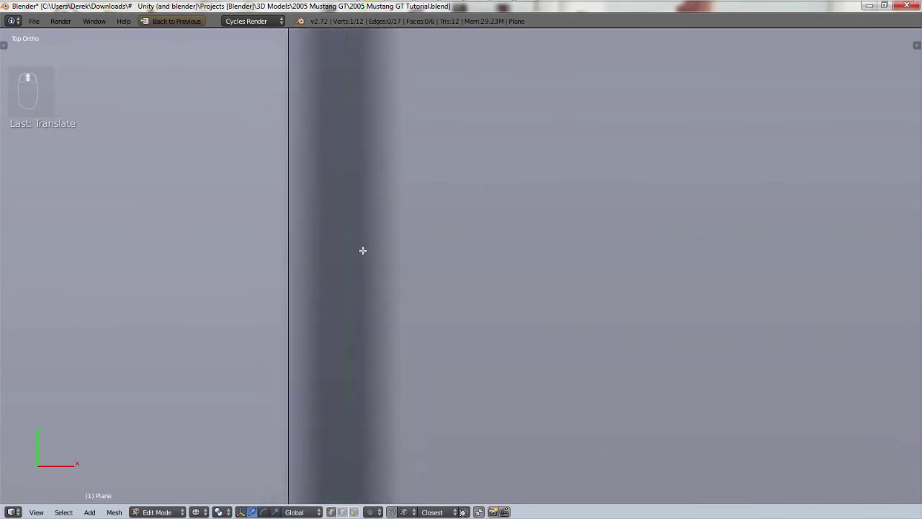
middle_click_drag(372, 198, 349, 206, "shift")
scroll(349, 208, "up", 4)
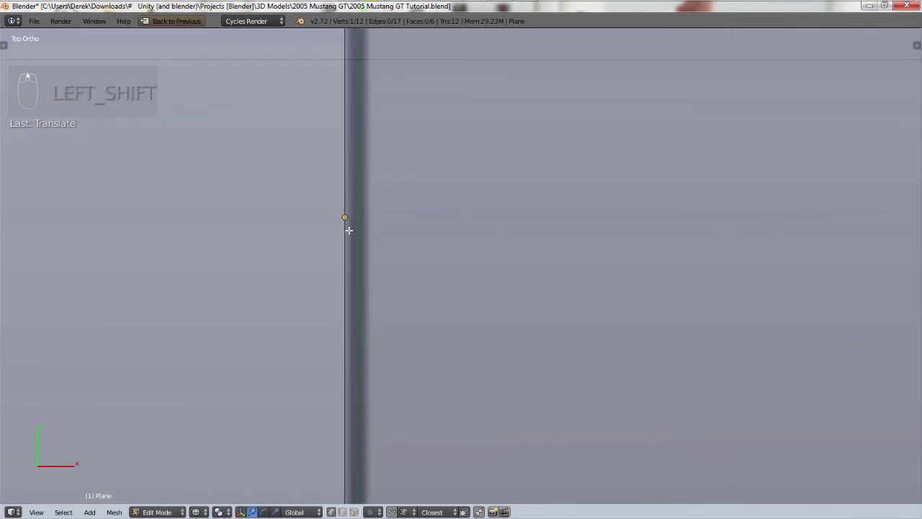
scroll(346, 209, "down", 6)
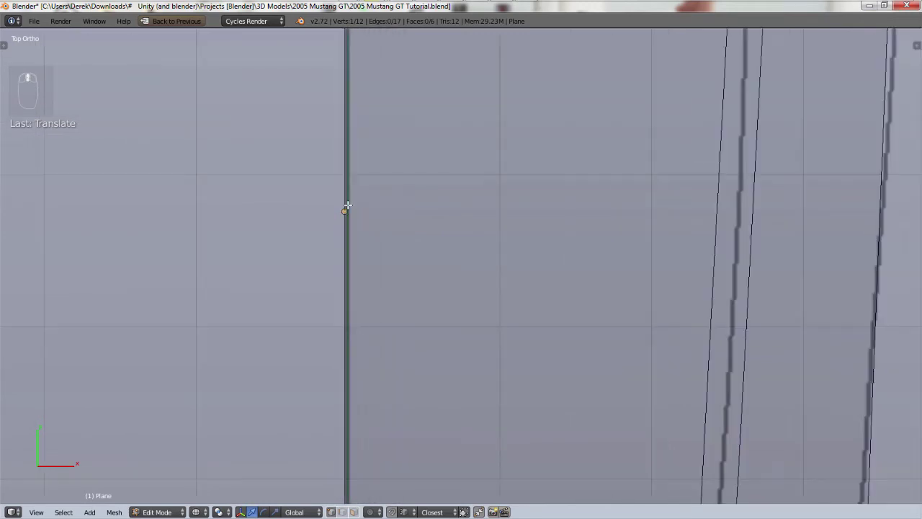
key("KP_1")
middle_click_drag(411, 305, 331, 310, "shift")
scroll(455, 337, "up", 5)
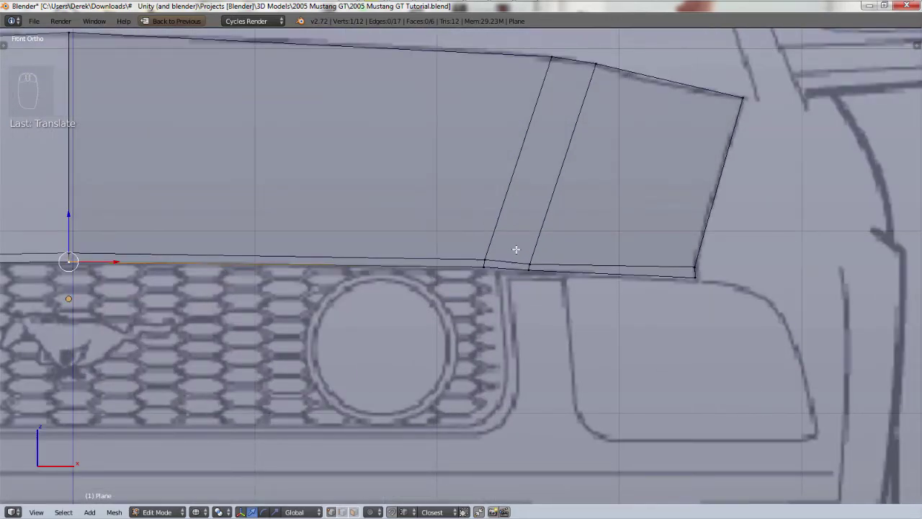
scroll(522, 158, "down", 4)
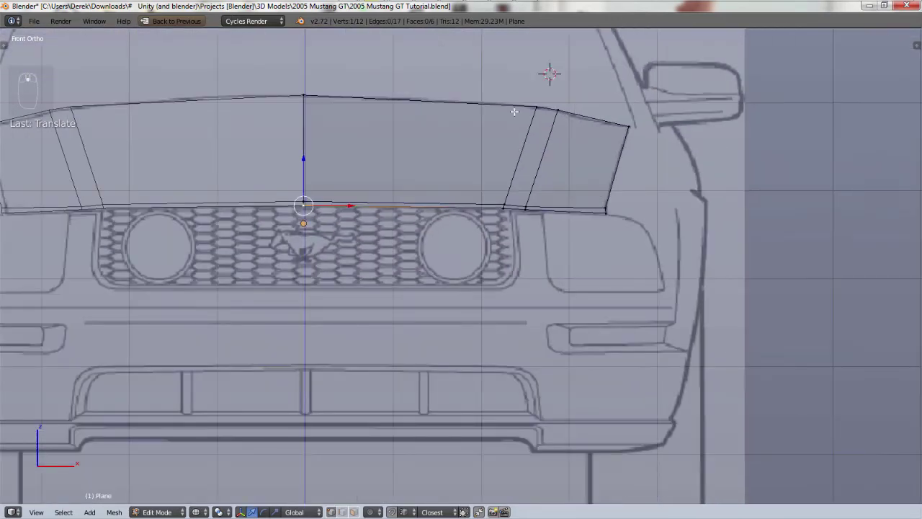
- In side view, move the hood's outer rear corner vertex forward and down to the blueprint corner at the windshield base
key("KP_3")
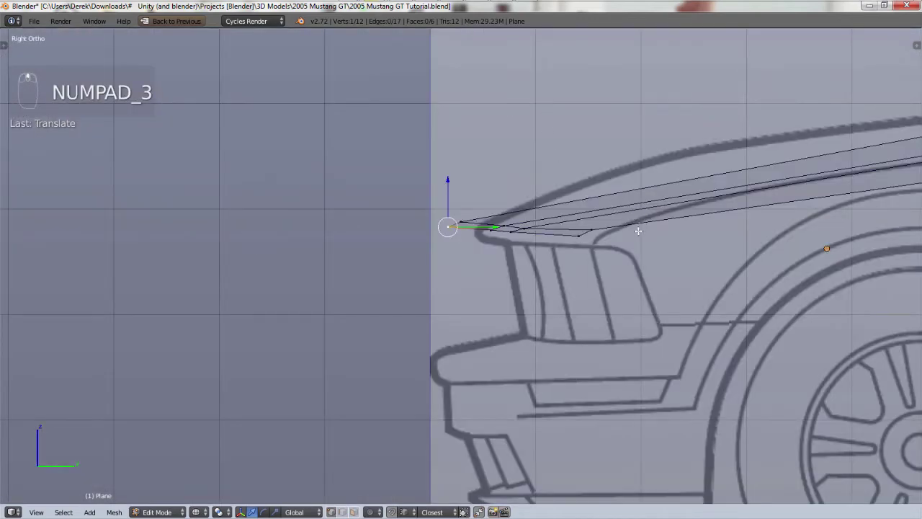
middle_click_drag(651, 305, 50, 314, "shift")
middle_click_drag(794, 193, 658, 221, "shift")
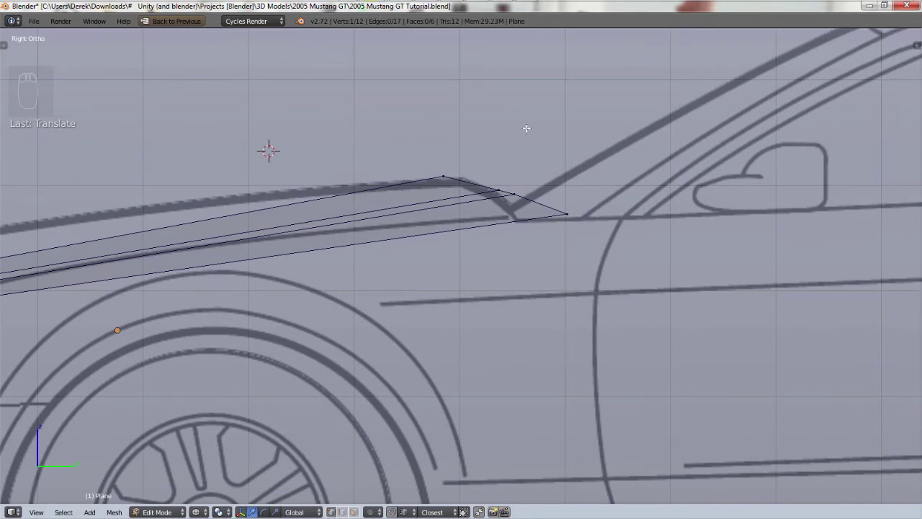
scroll(529, 137, "up", 5)
right_click(594, 299)
key("g")
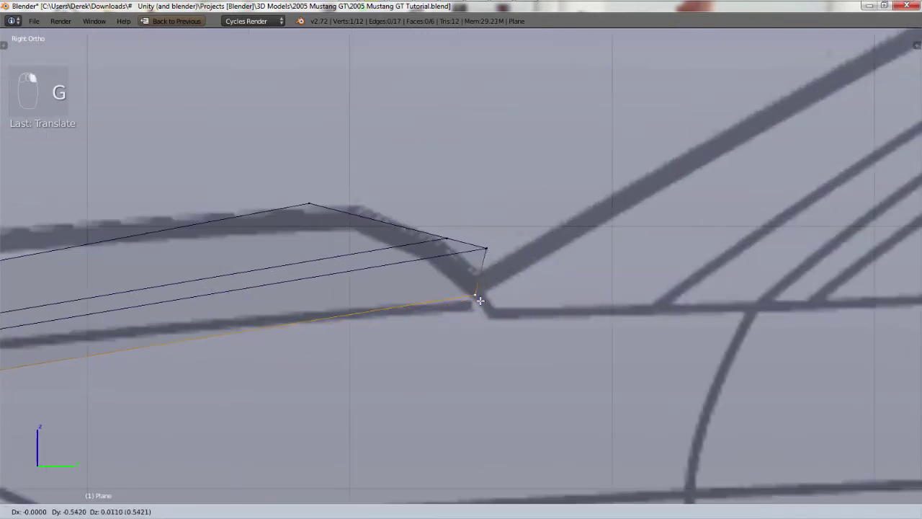
left_click(476, 305)
- Move the two rear crease vertices and the rear centre vertex onto the sloping rear hood line of the side blueprint
right_click(489, 248)
key("g")
left_click(442, 258)
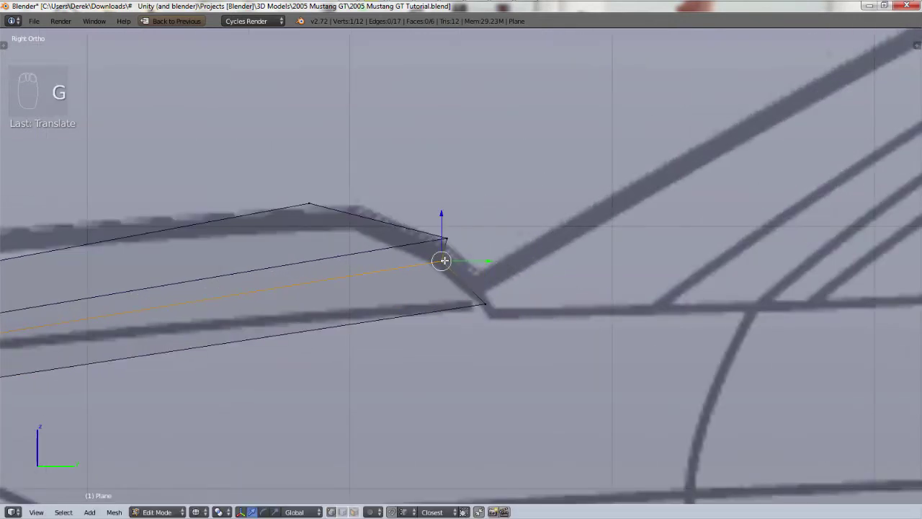
key("g")
left_click(437, 242)
key("g")
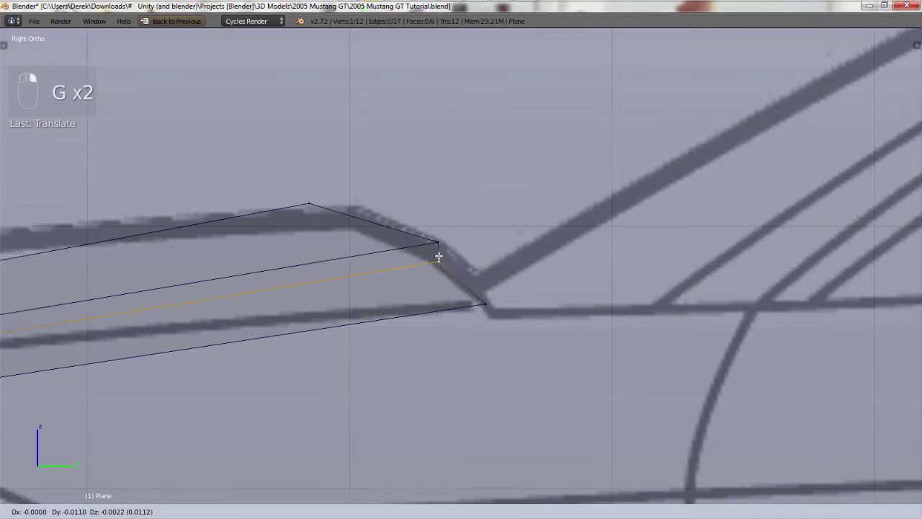
left_click(438, 258)
right_click(334, 200)
key("g")
left_click(372, 213)
scroll(261, 270, "down", 3)
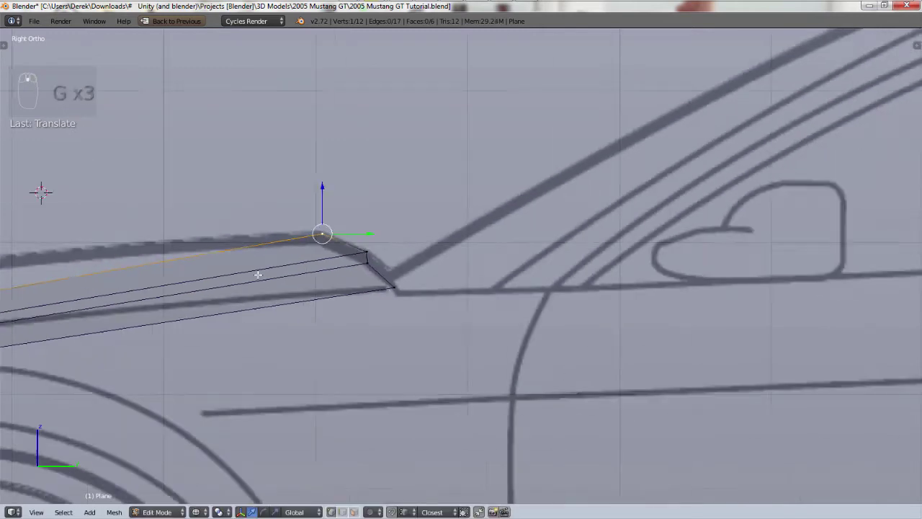
- Circle-select all eight vertices of the two front loops in side view and move them back and down towards the blueprint nose
middle_click_drag(258, 275, 202, 150, "shift")
scroll(139, 274, "up", 5)
key("a")
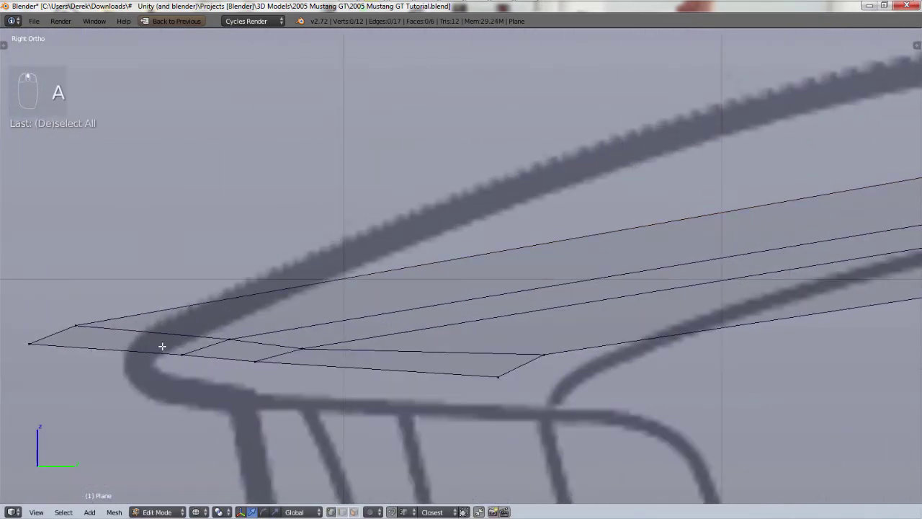
key("c")
scroll(46, 340, "down", 13)
left_click(45, 341)
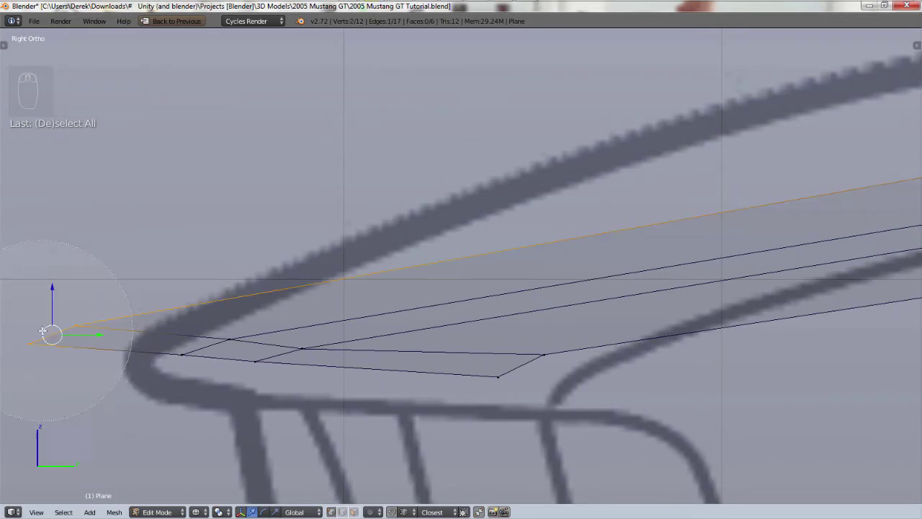
right_click(44, 338)
scroll(45, 336, "up", 2)
key("a")
key("a")
key("a")
key("c")
mouse_move(52, 345)
left_mouse_down()
mouse_move(638, 401)
mouse_move(484, 384)
left_mouse_up()
right_click(484, 384)
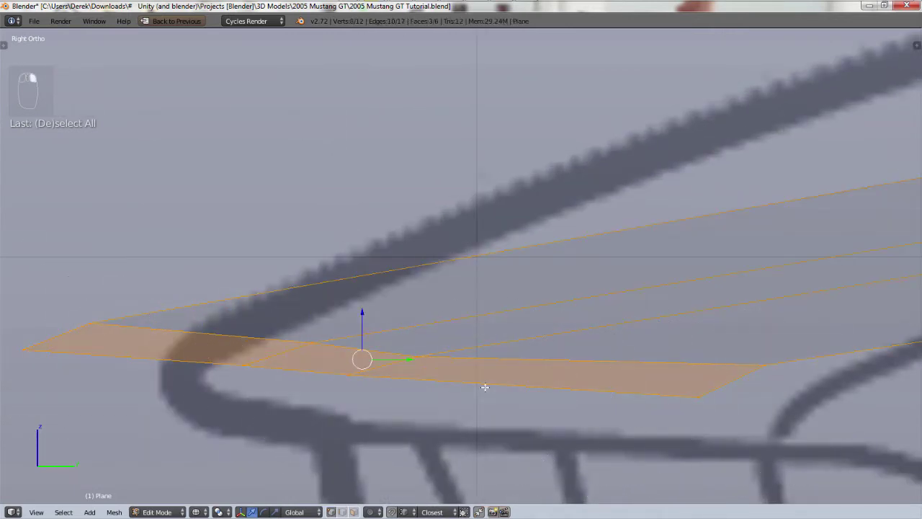
key("g")
left_click(569, 425)
scroll(574, 434, "down", 4)
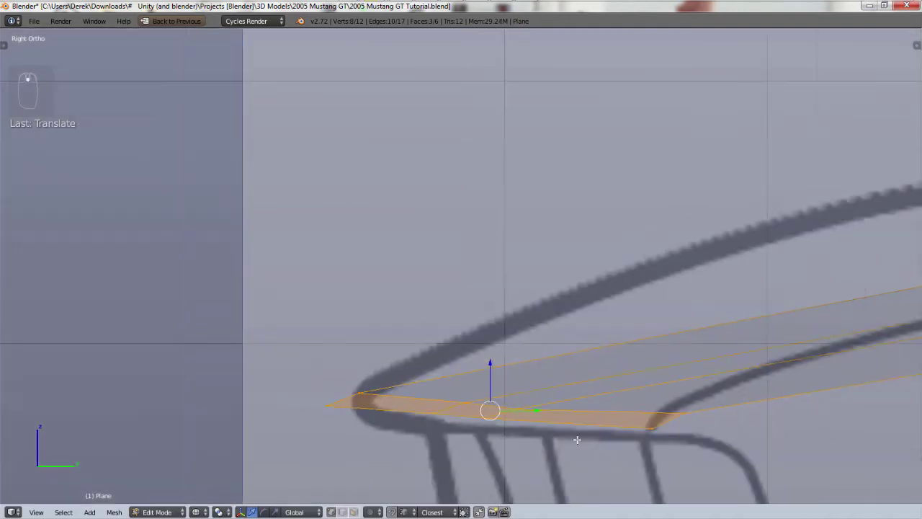
- Raise the outer vertex of the loop behind the front edge and shift it forward onto the curved hood line above the headlight
middle_click_drag(671, 447, 528, 350, "shift")
key("a")
scroll(542, 326, "up", 3)
right_click(538, 301)
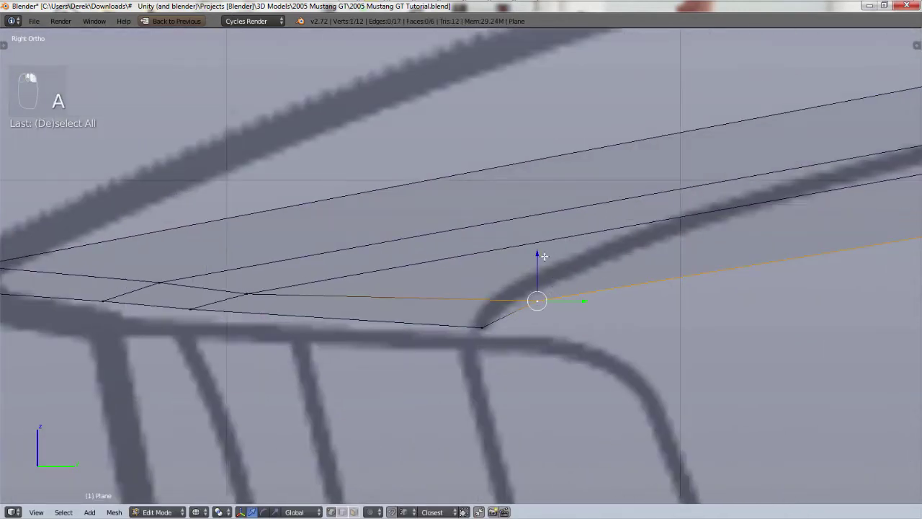
left_click_drag(541, 252, 537, 232)
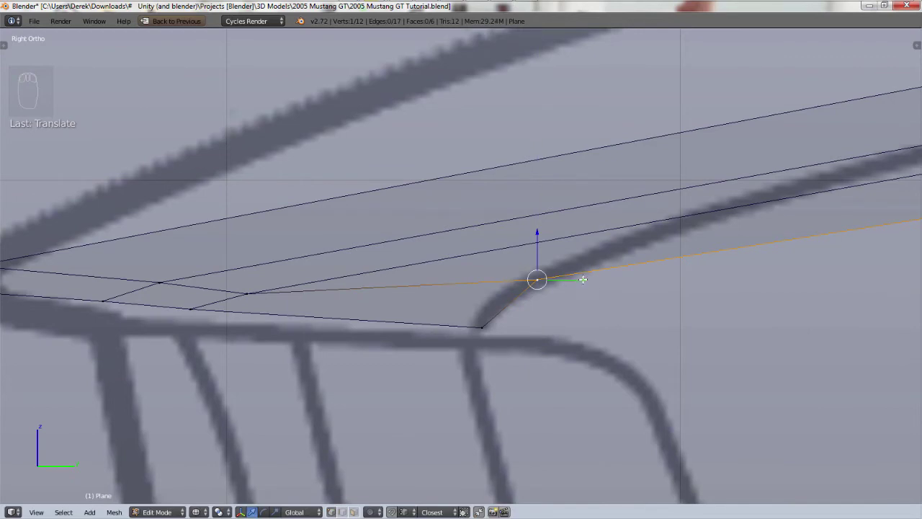
left_click_drag(582, 279, 564, 284)
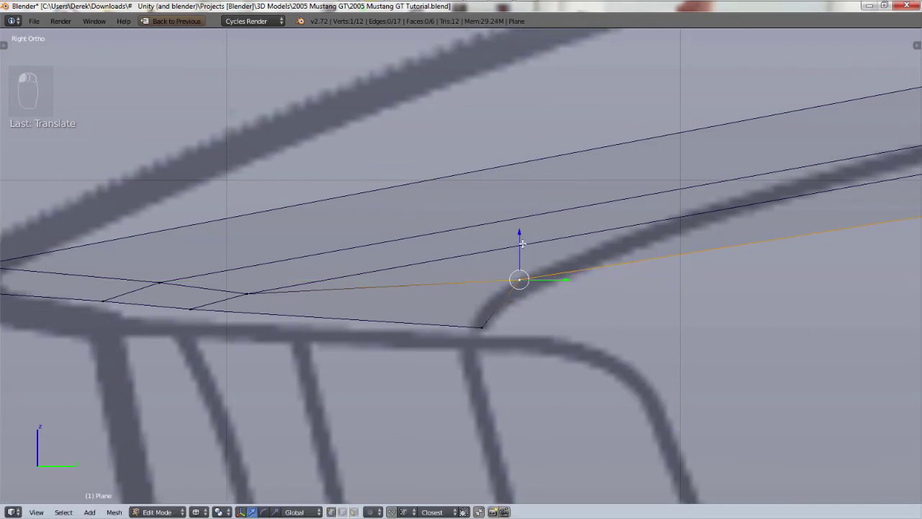
left_click_drag(521, 232, 520, 241)
- Compare the whole hood profile with the side blueprint
scroll(543, 257, "down", 4)
scroll(587, 262, "down", 5)
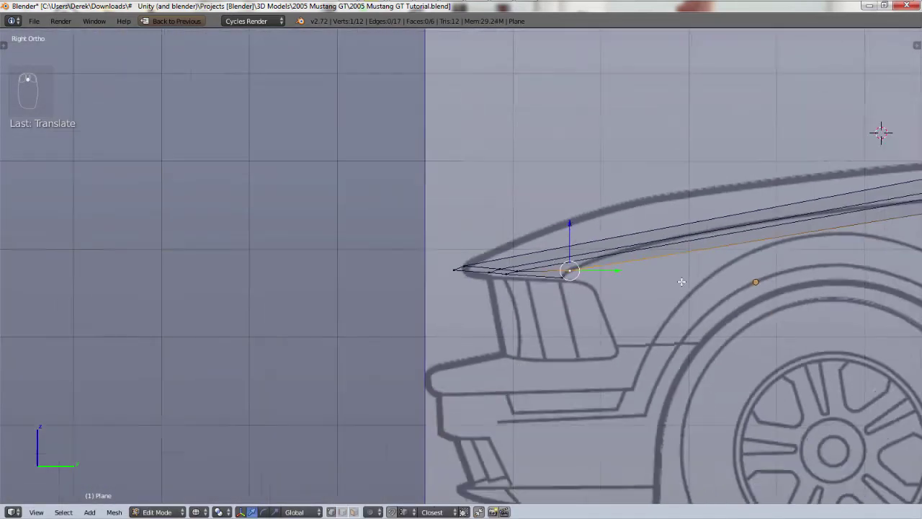
mouse_move(649, 285)
middle_mouse_down("shift")
mouse_move(430, 342)
mouse_move(647, 300)
middle_mouse_up("shift")
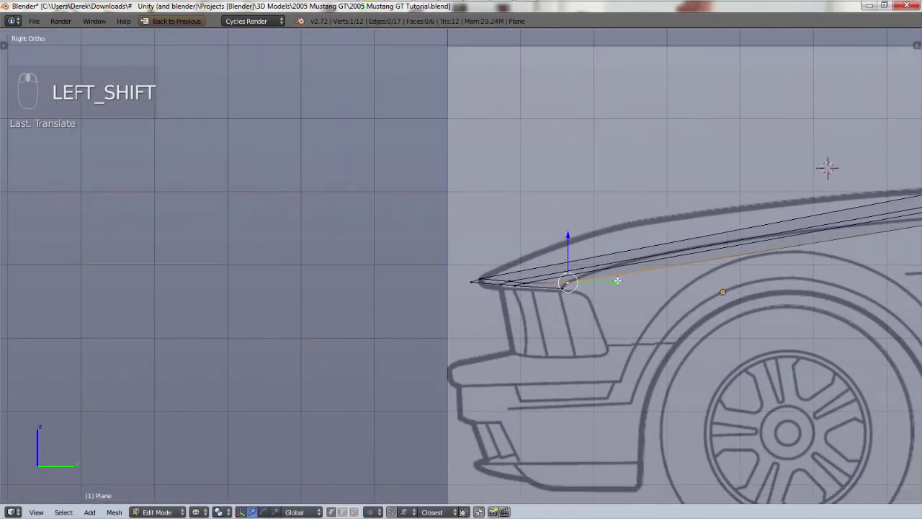
scroll(617, 281, "up", 5)
scroll(634, 288, "down", 5)
middle_click_drag(843, 300, 658, 312, "shift")
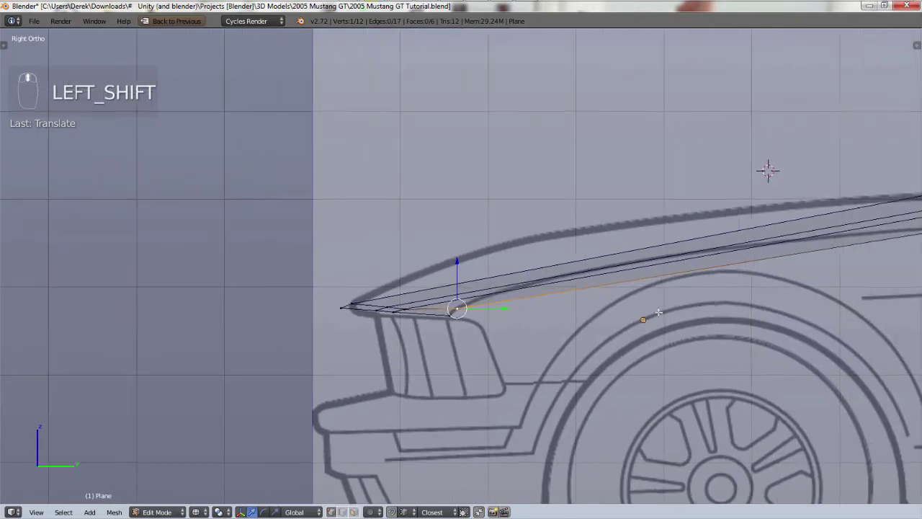
middle_click_drag(576, 336, 611, 361, "shift")
- Lower the front edge's outer crease vertex along Z to the line above the headlight, and move the front outer corner onto the hood curve's start
scroll(437, 342, "up", 4)
scroll(410, 337, "up", 2)
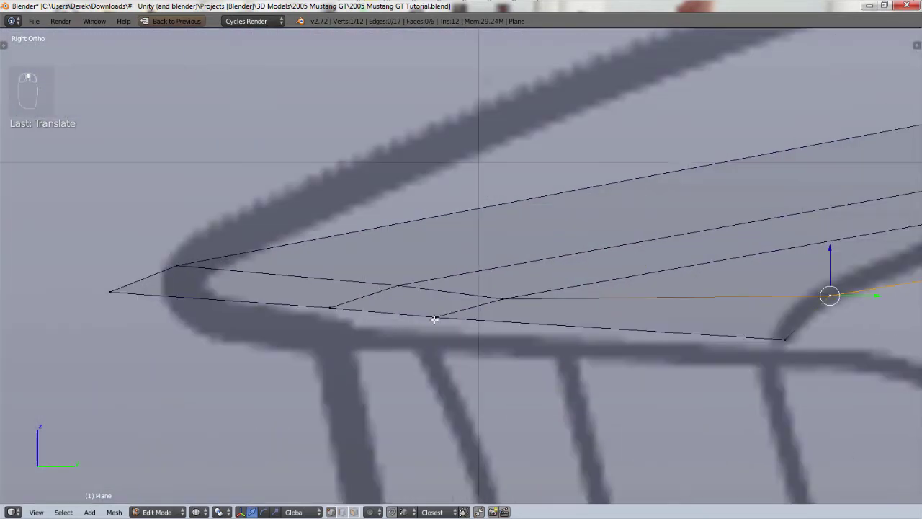
key("g")
key("z")
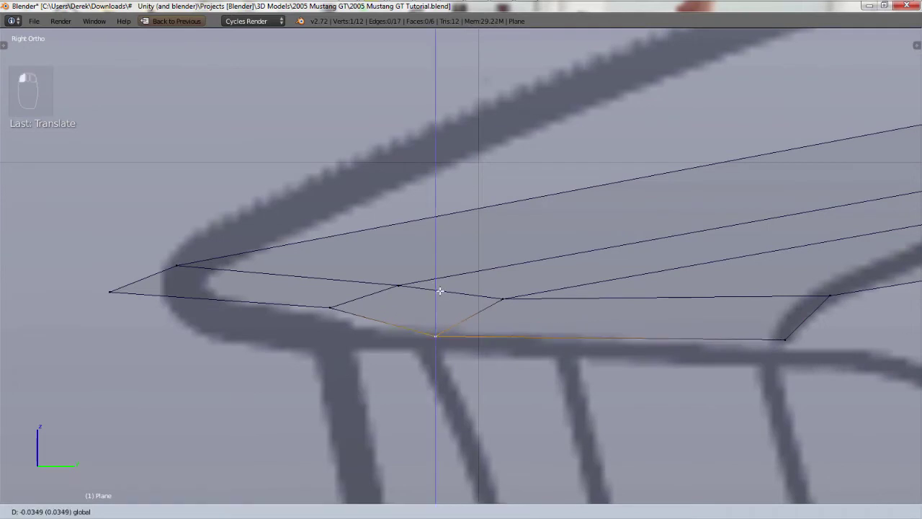
left_click(443, 288)
right_click(784, 335)
key("g")
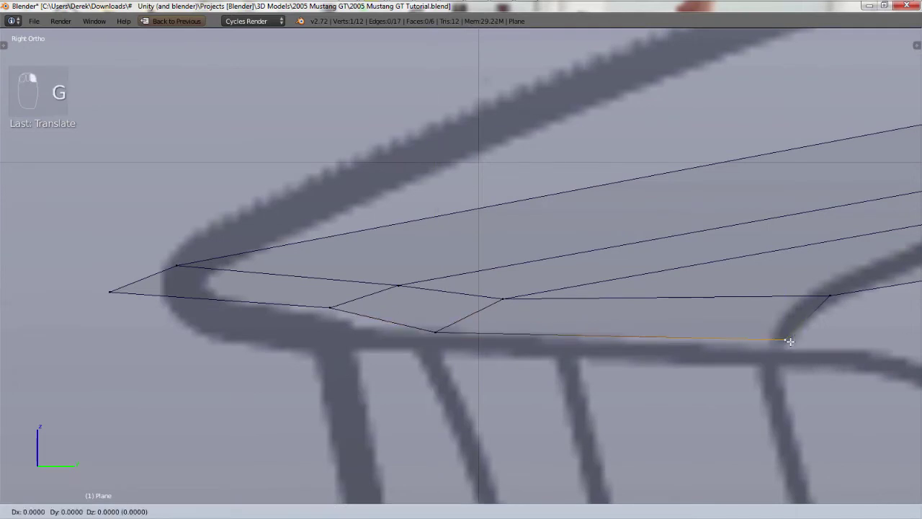
left_click(778, 345)
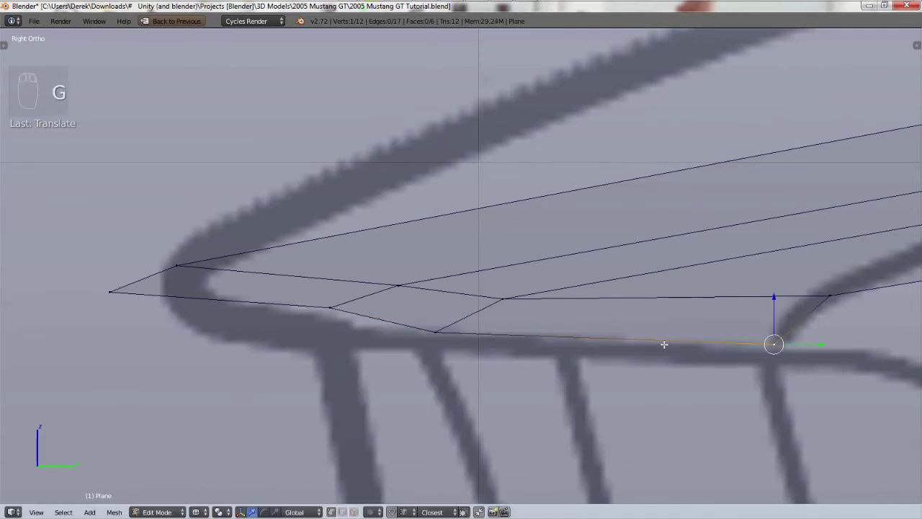
- Lower the front edge's inner crease vertex along Z to the lower nose line, and move the front-edge centre vertex onto the nose tip
right_click(326, 319)
key("g")
key("z")
left_click(329, 288)
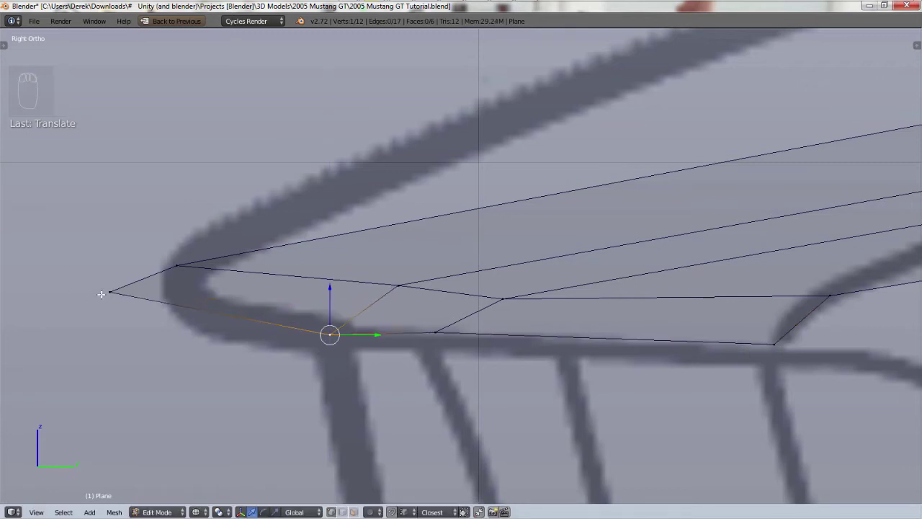
right_click(101, 294)
key("g")
left_click(167, 287)
key("g")
key("z")
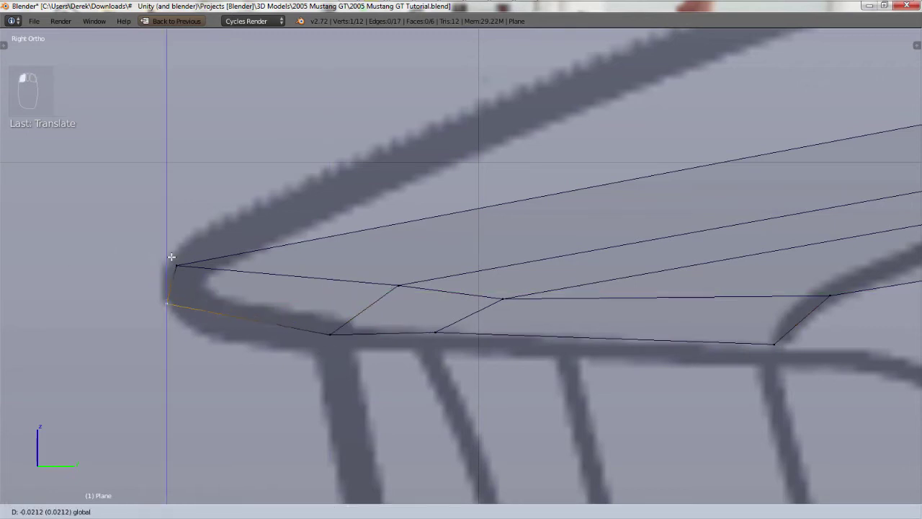
left_click(171, 253)
- Move the two crease vertices behind the front edge forward so they sit directly above the front-edge crease vertices, lowering them slightly
right_click(399, 286)
key("g")
key("y")
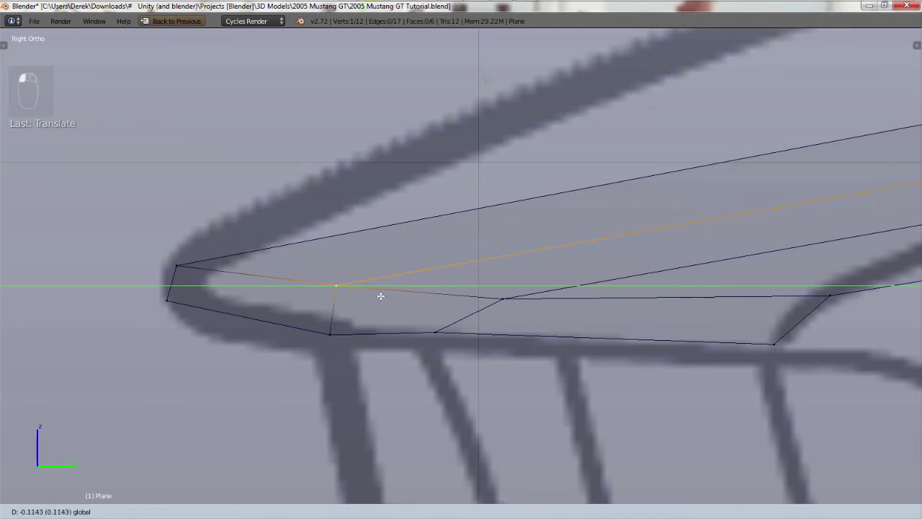
left_click_drag(379, 296, 379, 297)
left_click_drag(333, 240, 333, 249)
right_click_drag(500, 302, 435, 302)
- Move the second loop's outer vertex forward and down along the hood curve, and nudge its outer crease vertex slightly back and down
right_click(830, 295)
key("g")
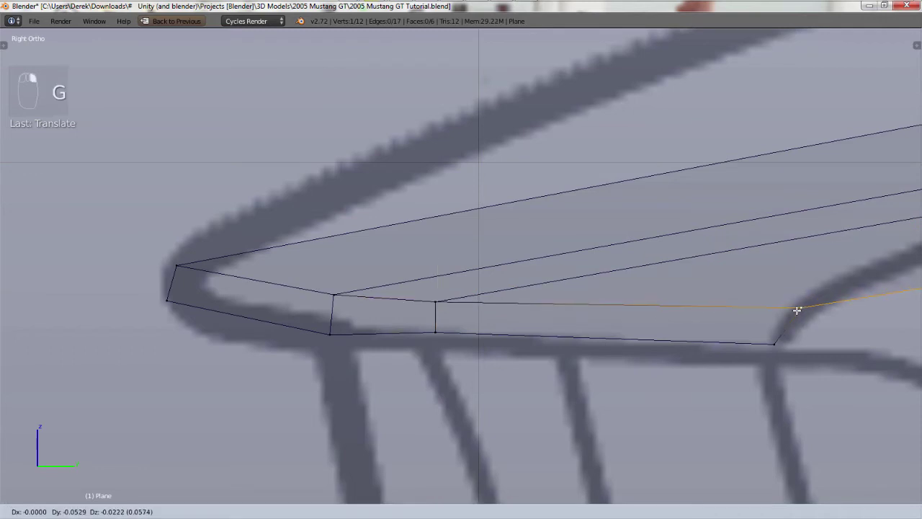
left_click(792, 310)
right_click(442, 307)
key("g")
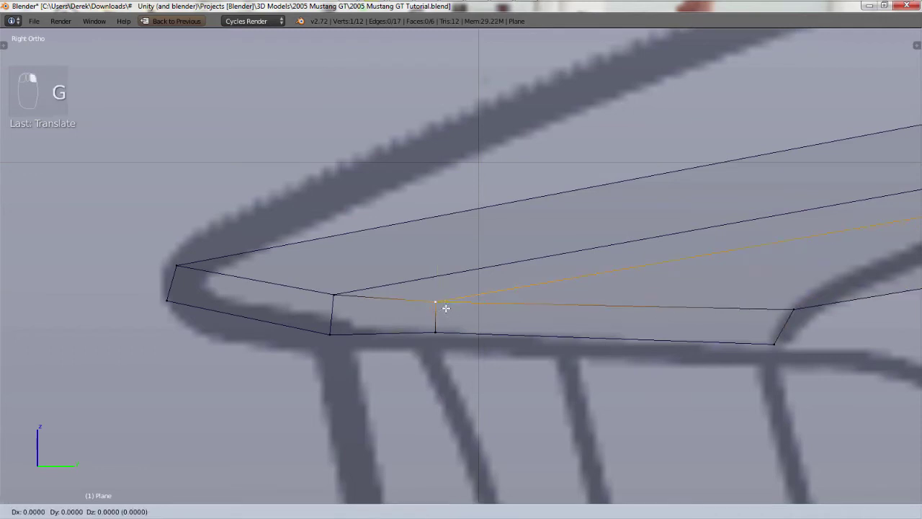
left_click(456, 312)
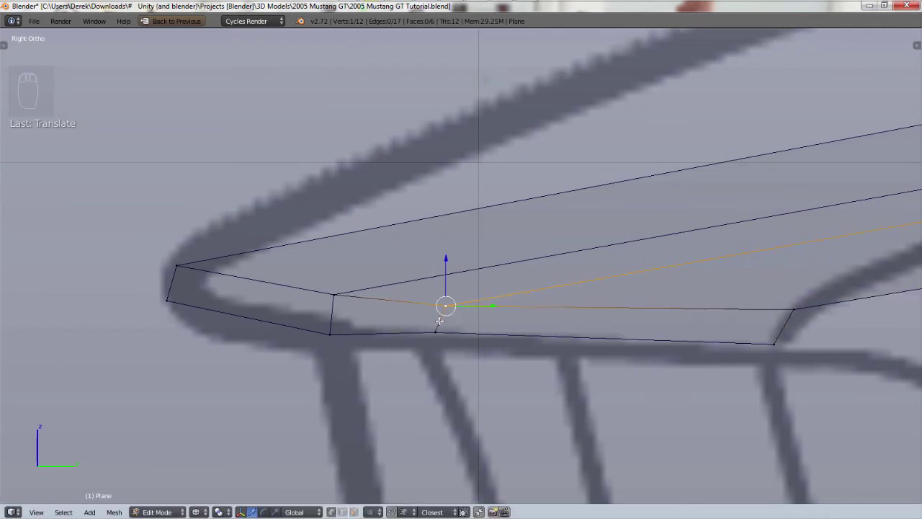
- Move the second loop's inner crease vertex slightly back and up in side view
right_click(333, 294)
key("g")
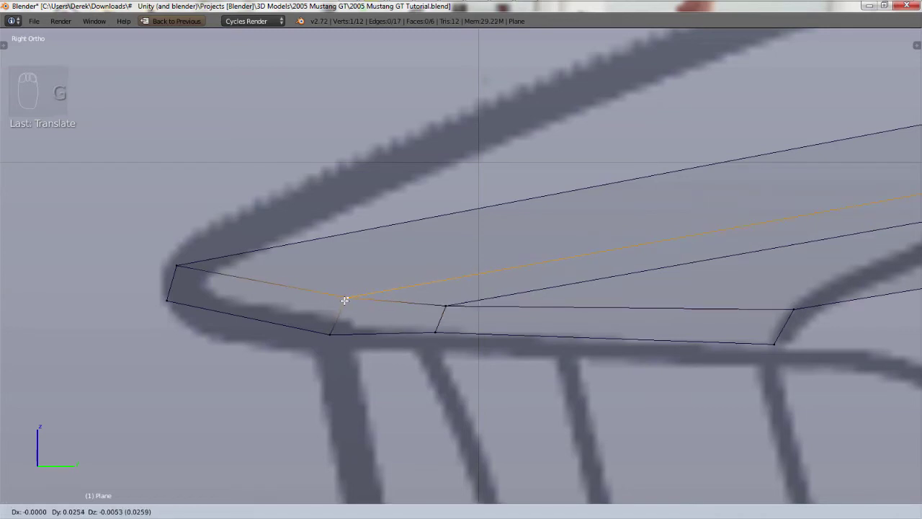
left_click(347, 292)
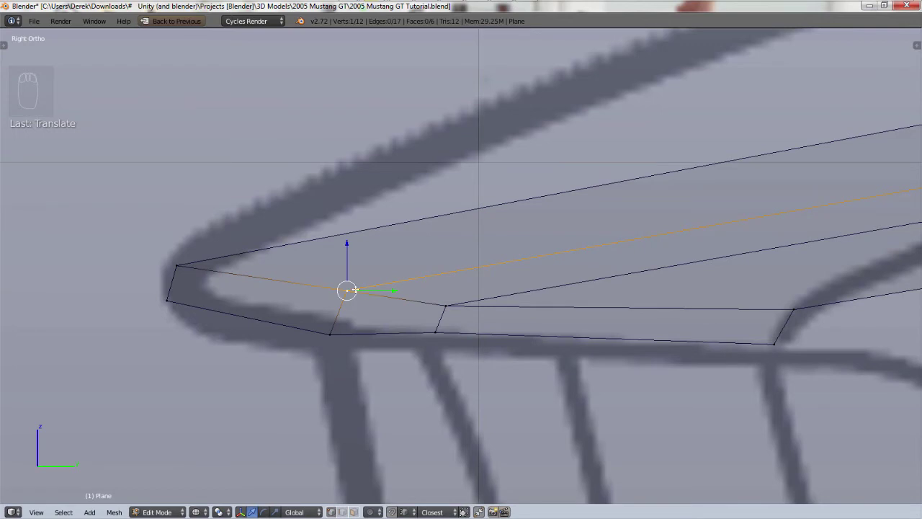
right_click(443, 308)
right_click(177, 264)
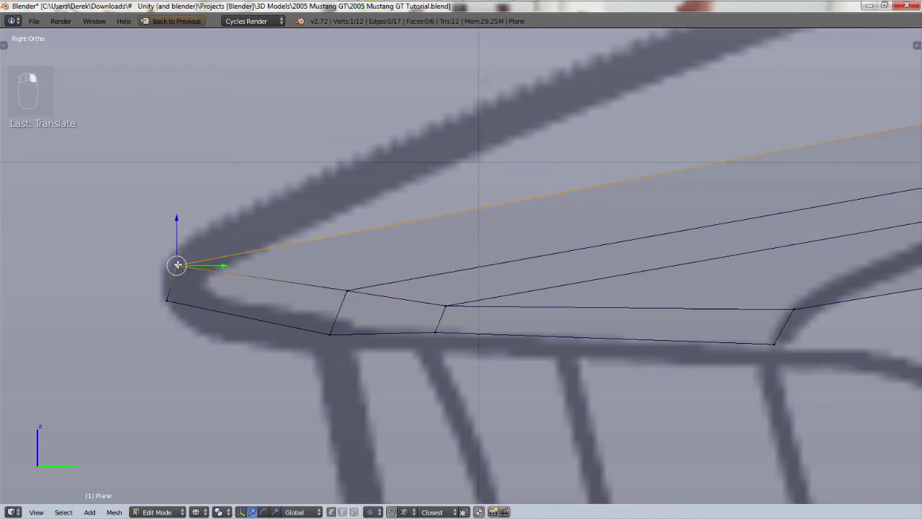
- In top view, move the rear edge's centre vertex forward along Y onto the curved line at the windshield base
scroll(254, 348, "down", 2)
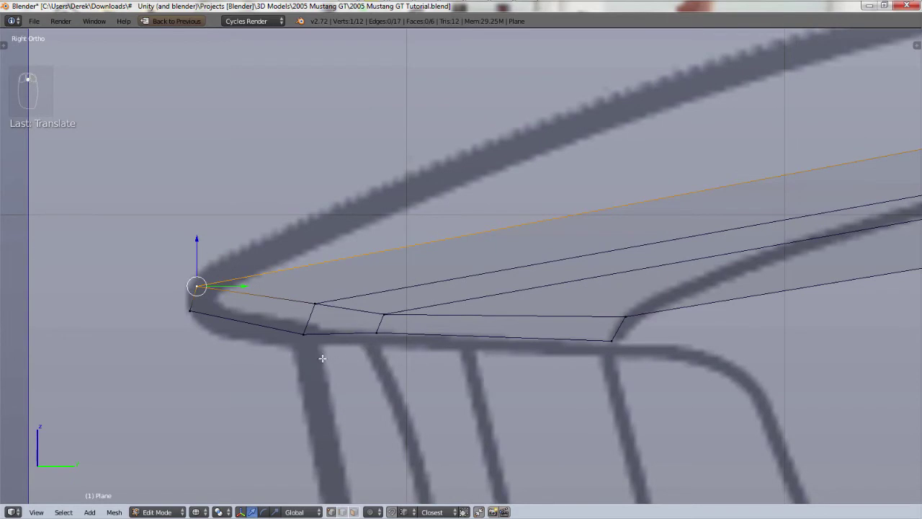
scroll(340, 366, "down", 10)
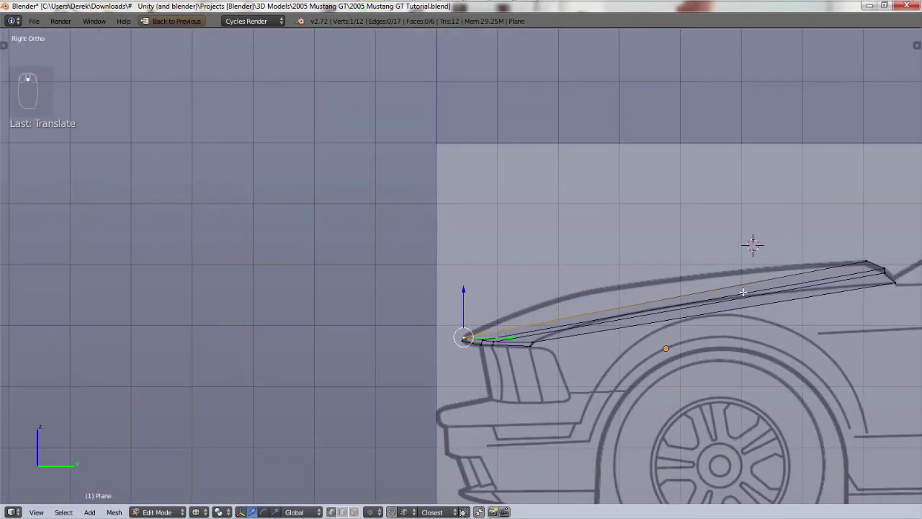
key("KP_7")
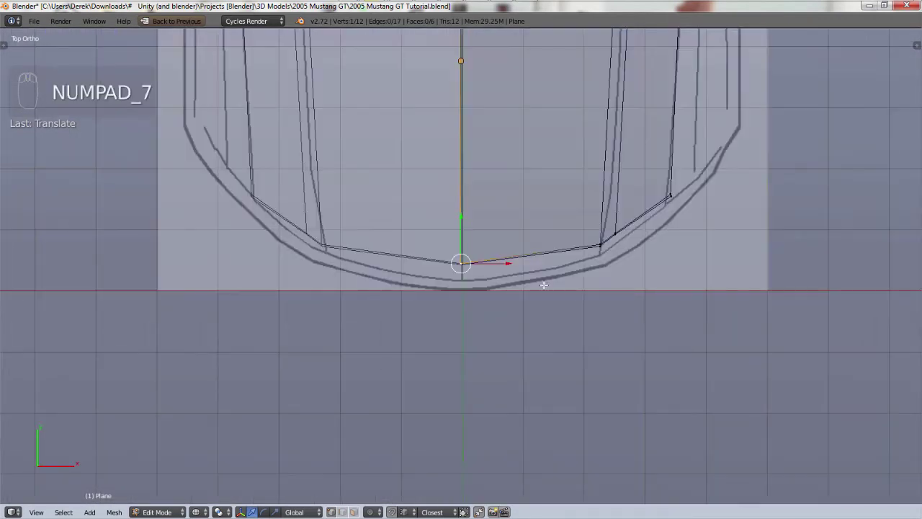
middle_click_drag(552, 165, 485, 117, "shift")
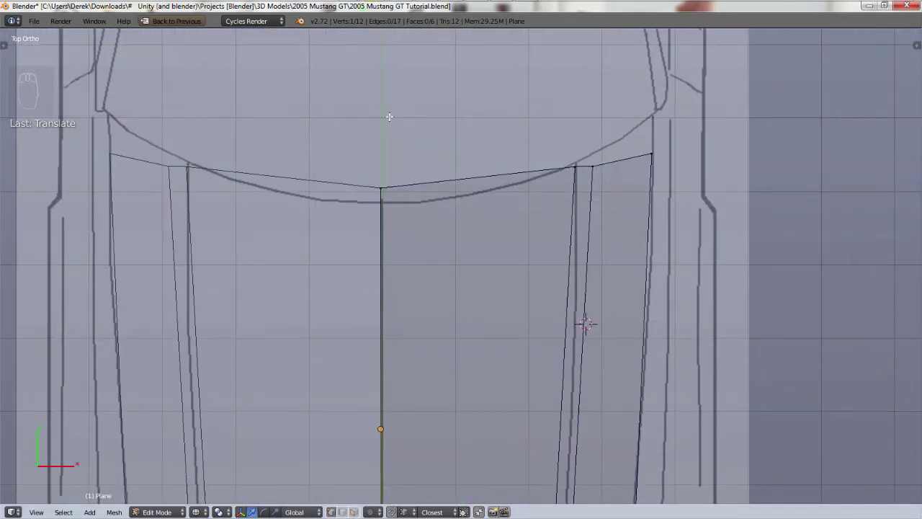
scroll(375, 148, "up", 2)
right_click(386, 213)
left_click_drag(383, 173, 377, 194)
- Move the rear edge's crease vertices and outer corner back along Y onto the curved rear hood line
right_click(658, 181)
left_click_drag(661, 141, 687, 123)
right_click(684, 187)
right_click(769, 177)
left_click_drag(774, 126, 776, 66)
- Move the two front outer corner vertices onto the hood side line, with the front-edge one at the blueprint corner
middle_click_drag(679, 351, 682, 259, "shift")
right_click(731, 248)
scroll(785, 261, "up", 5)
key("g")
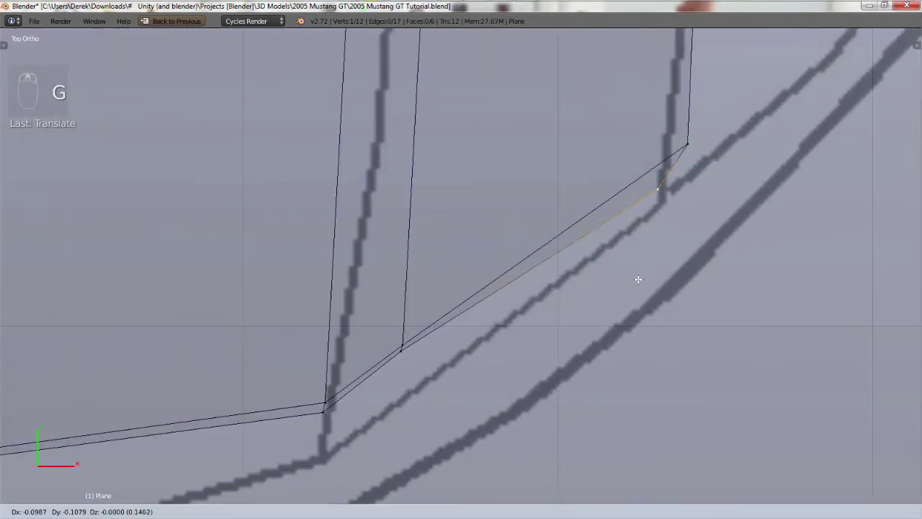
left_click(646, 292)
key("g")
key("g")
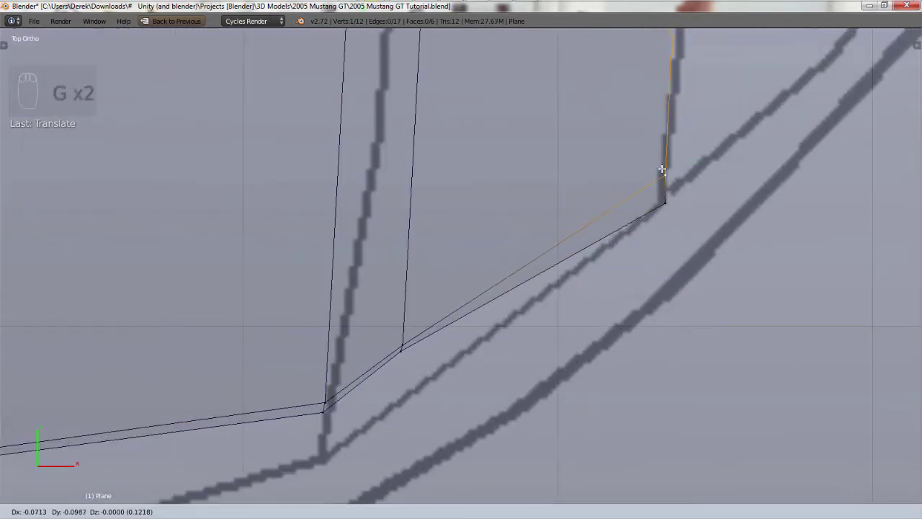
left_click(668, 205)
- Show the transform manipulator and move the front outer crease vertices forward along Y, placing the front-edge one on the hood's front line
left_click(251, 511)
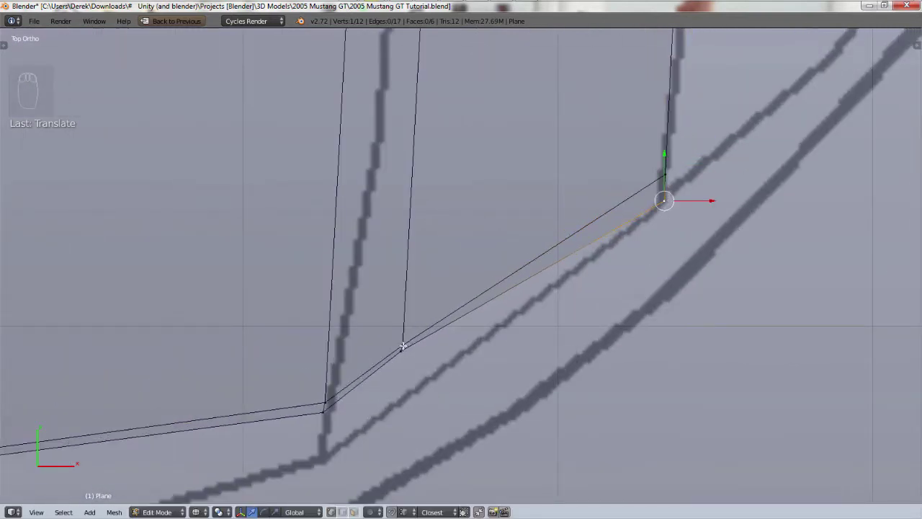
key("a")
key("b")
left_click_drag(413, 322, 389, 363)
left_click_drag(401, 300, 400, 325)
key("a")
right_click(400, 382)
- Move the two front inner crease vertices forward along Y, placing the front-edge one at the corner of the hood's front line
right_click(322, 416)
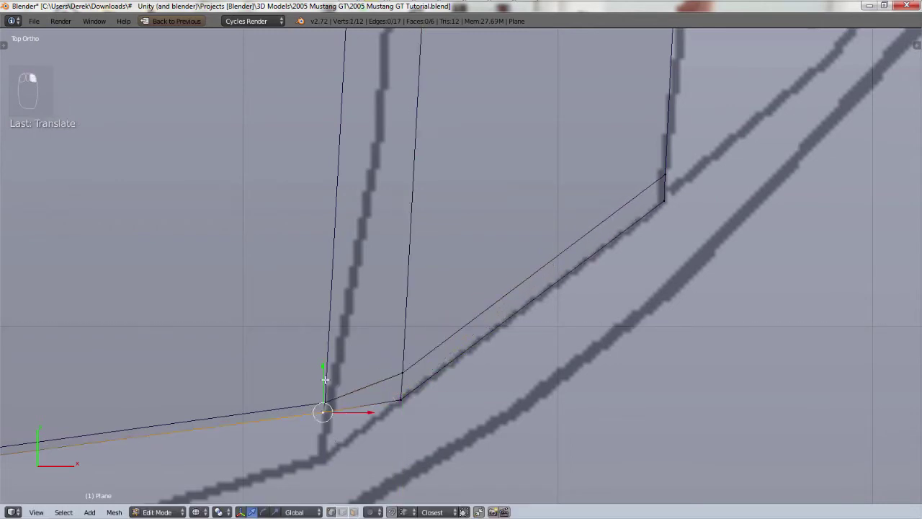
left_click_drag(325, 369, 325, 417)
right_click(325, 403)
left_click_drag(327, 358, 328, 385)
- Move both front centre vertices together forward along Y onto the hood's front line
scroll(314, 391, "down", 4)
middle_click_drag(371, 349, 747, 253, "shift")
scroll(447, 265, "up", 3)
key("a")
key("b")
left_click_drag(425, 278, 382, 315)
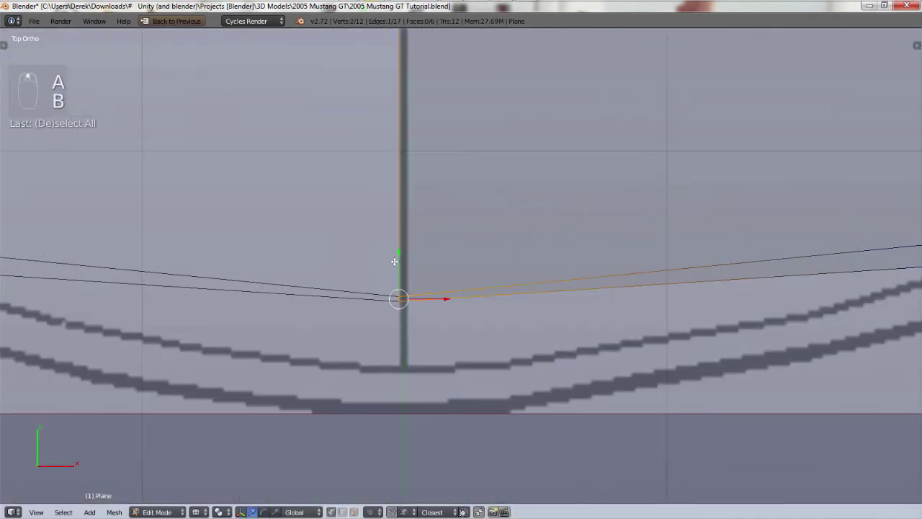
left_click_drag(394, 262, 394, 330)
scroll(415, 343, "down", 1)
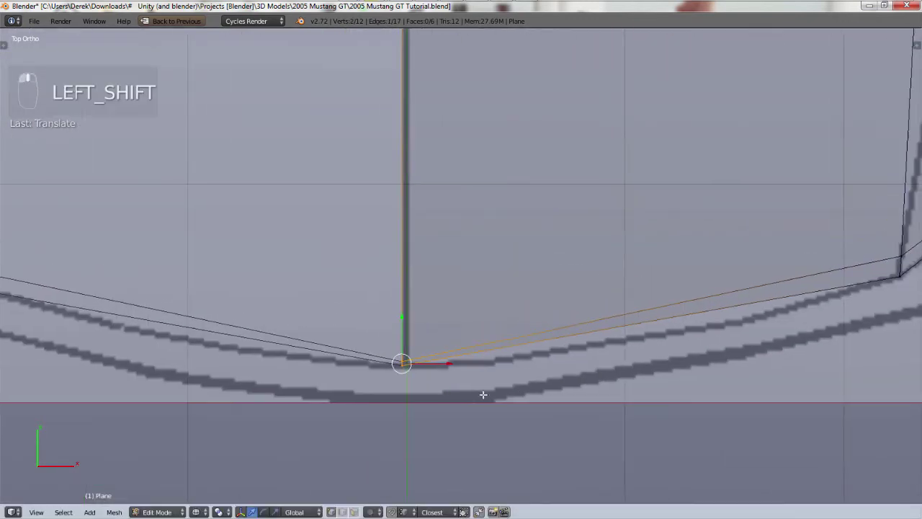
middle_click_drag(483, 395, 378, 421, "shift")
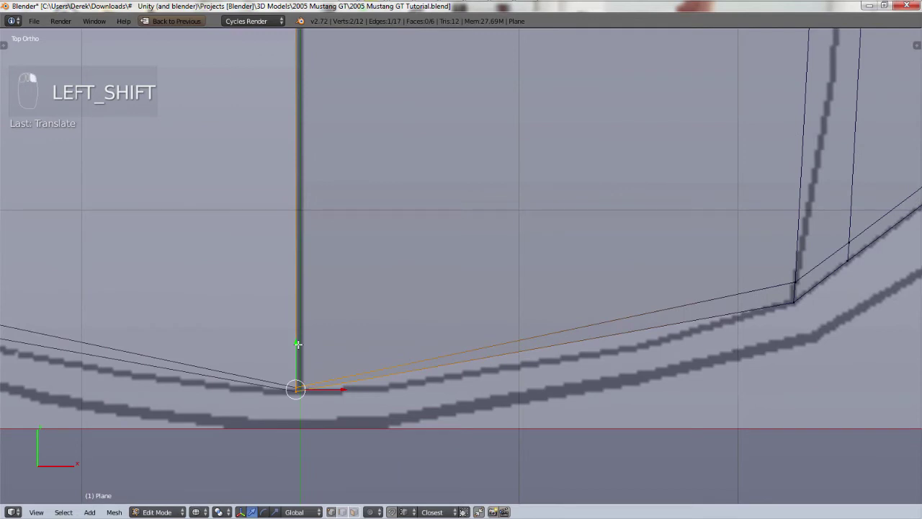
- Move the second loop's centre vertex back along Y by about 0.05 so it sits behind the front-edge centre vertex
key("a")
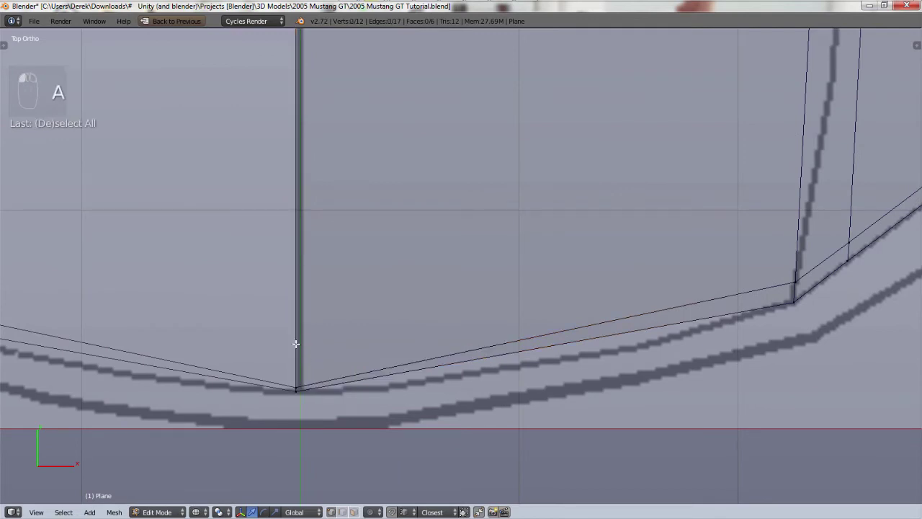
right_click(294, 385)
right_click(295, 386)
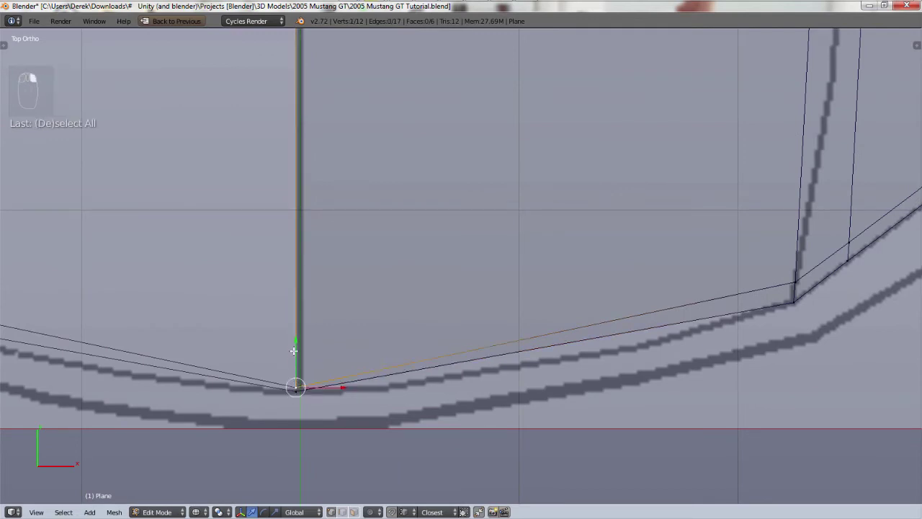
key("g")
key("y")
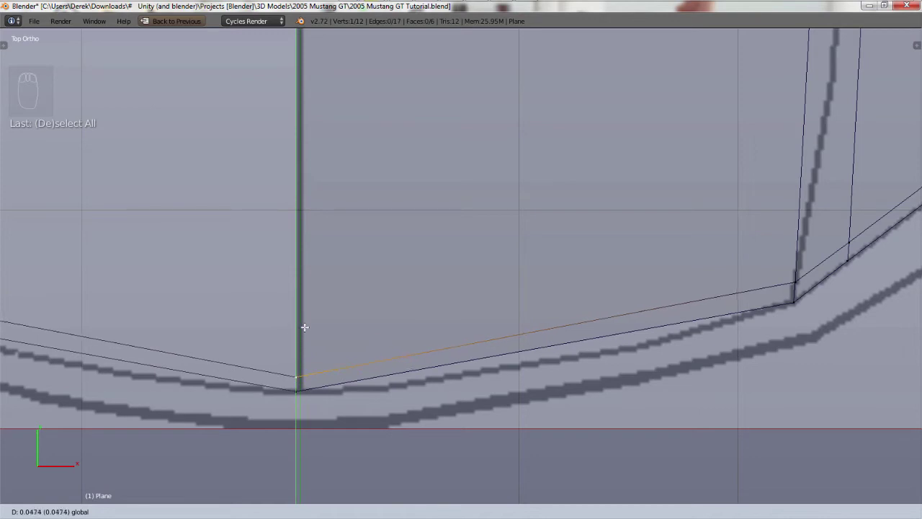
left_click(305, 323)
- Add a centred loop cut across the middle of the hood's length
scroll(540, 271, "down", 3)
middle_click_drag(760, 257, 599, 461, "shift")
scroll(620, 218, "down", 3)
middle_click_drag(606, 293, 596, 398, "shift")
scroll(605, 245, "down", 3)
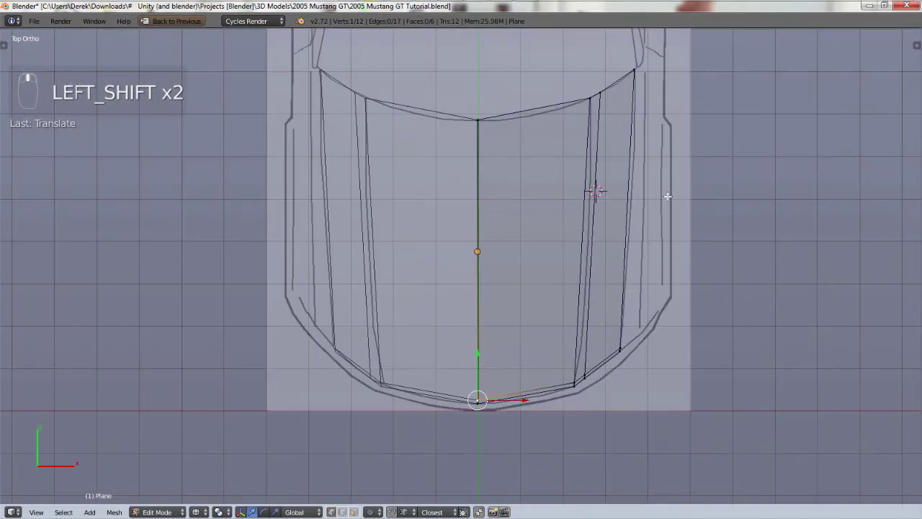
key("ctrl+r")
left_click(541, 242)
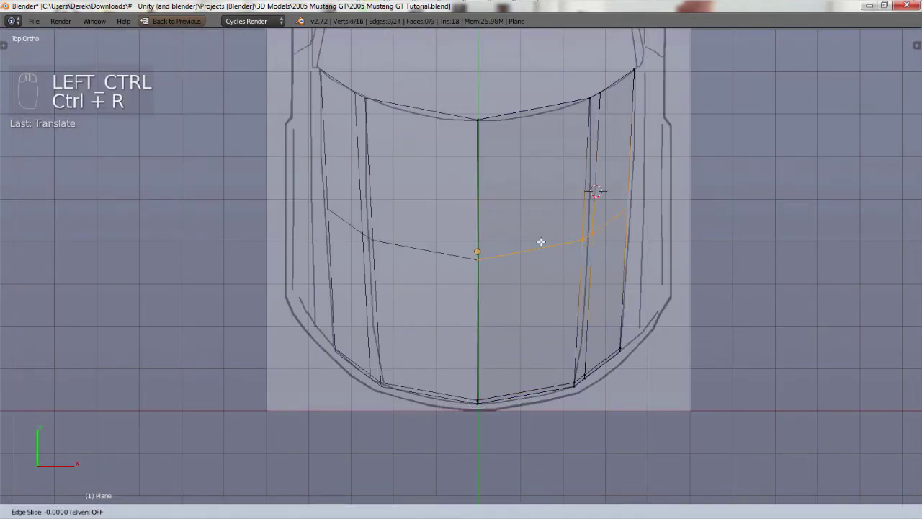
left_click(541, 242)
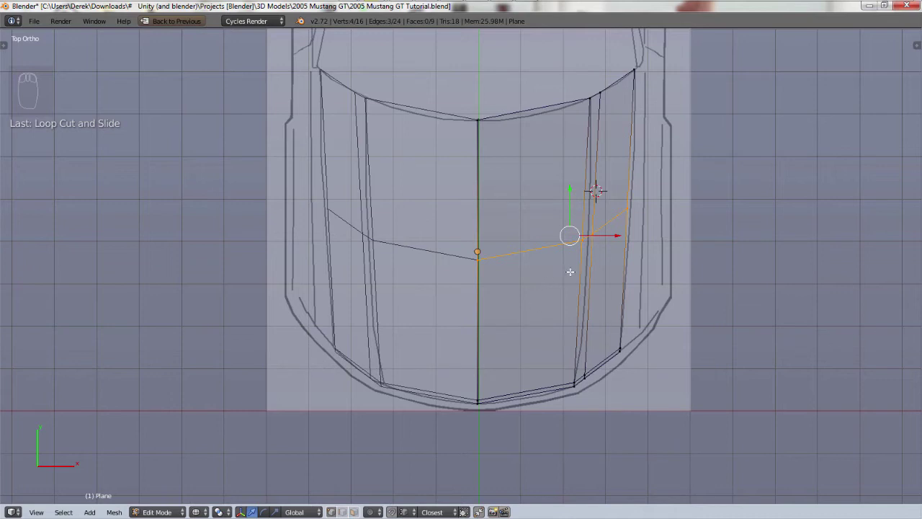
- Add two more crosswise loop cuts, one centred in the hood's rear half and one centred in its front half
key("ctrl+r")
left_click(538, 176)
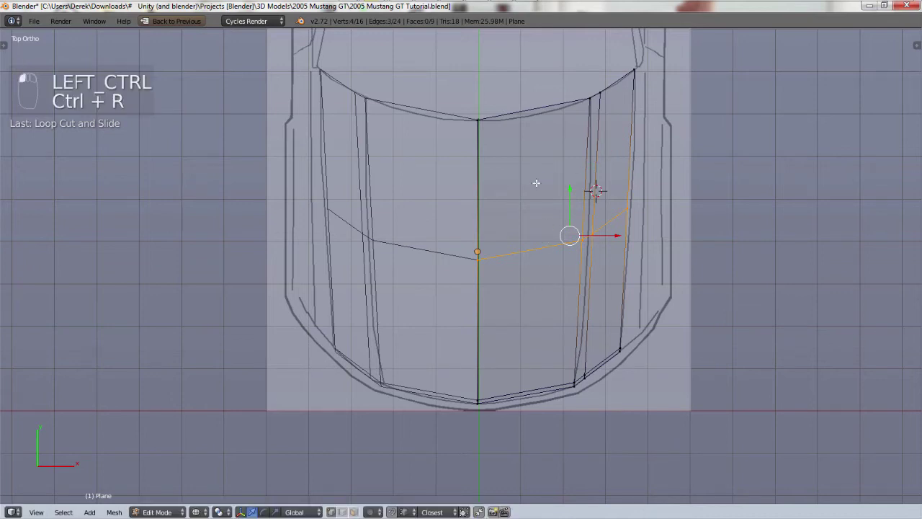
key("ctrl+r")
left_click(547, 172)
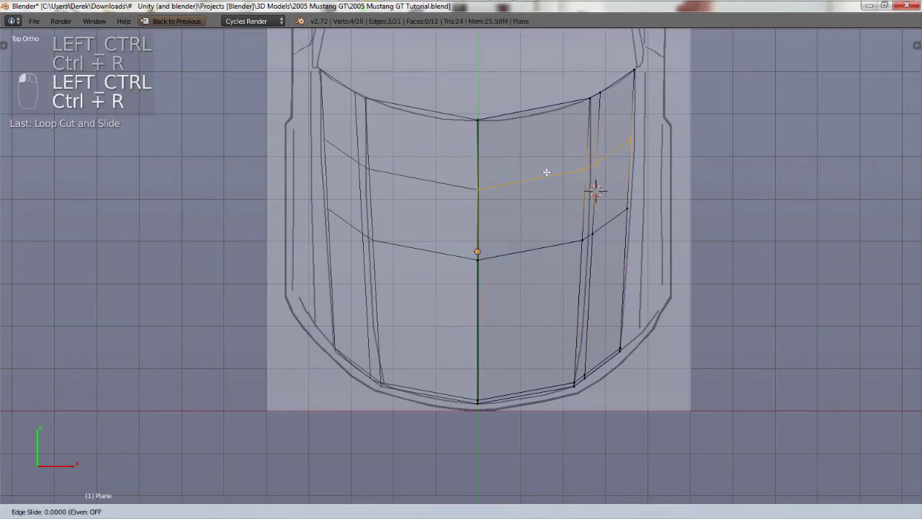
right_click(539, 240)
key("ctrl+r")
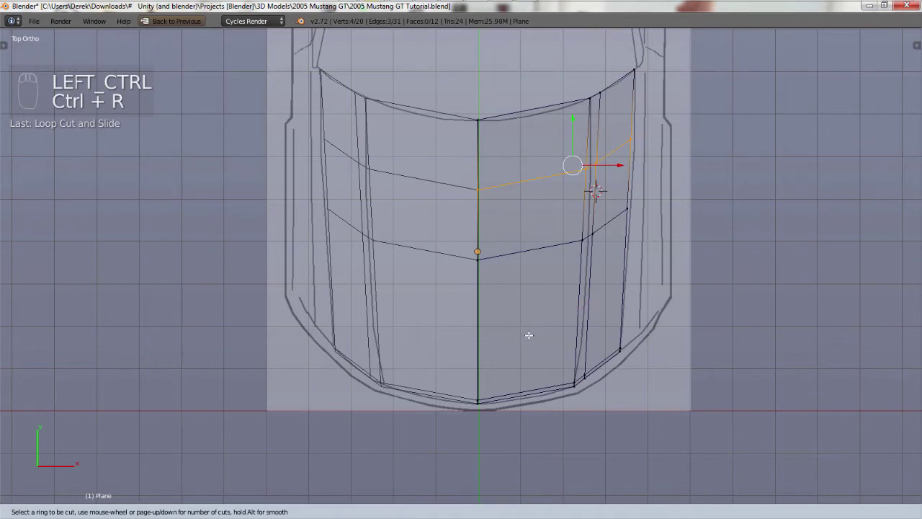
left_click(538, 324)
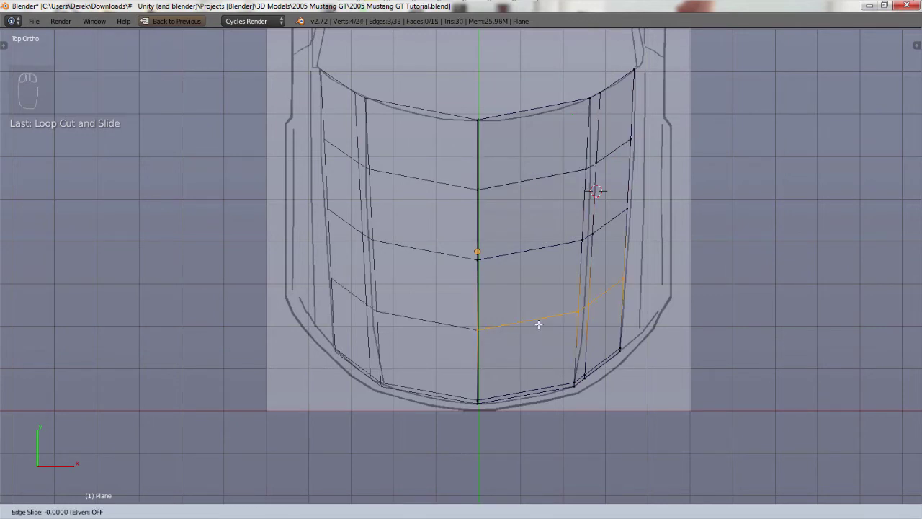
right_click(538, 324)
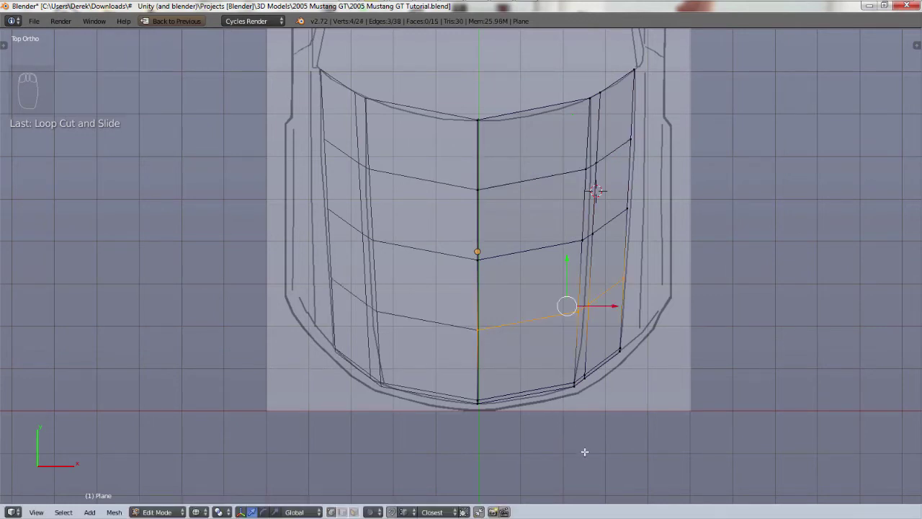
- Examine the hood mesh against the side blueprint from nose to rear, and deselect all vertices
key("KP_3")
scroll(454, 310, "up", 6)
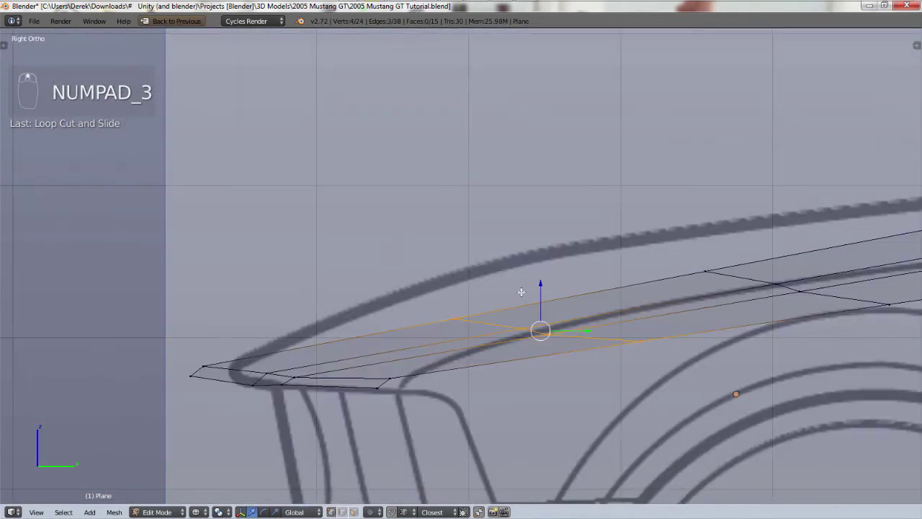
scroll(693, 372, "down", 1)
middle_click_drag(668, 389, 398, 326, "shift")
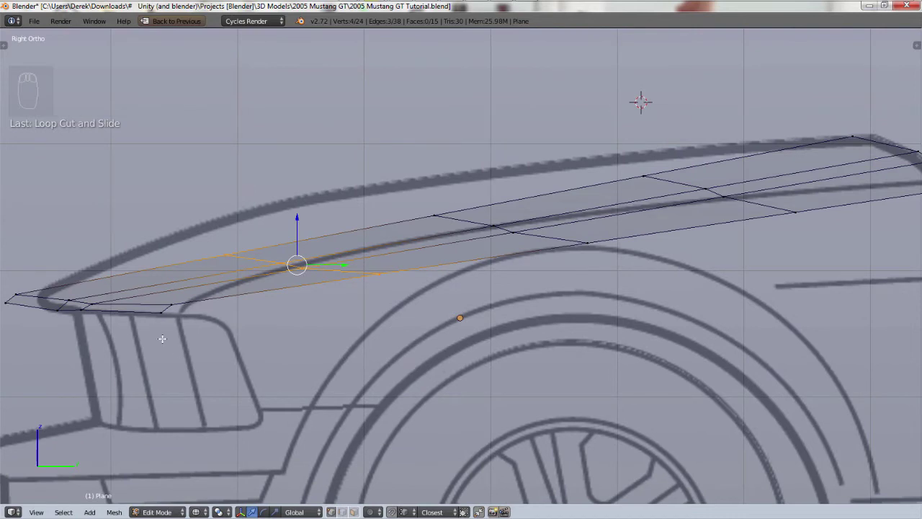
middle_click_drag(173, 383, 384, 382, "shift")
key("a")
key("a")
key("a")
key("a")
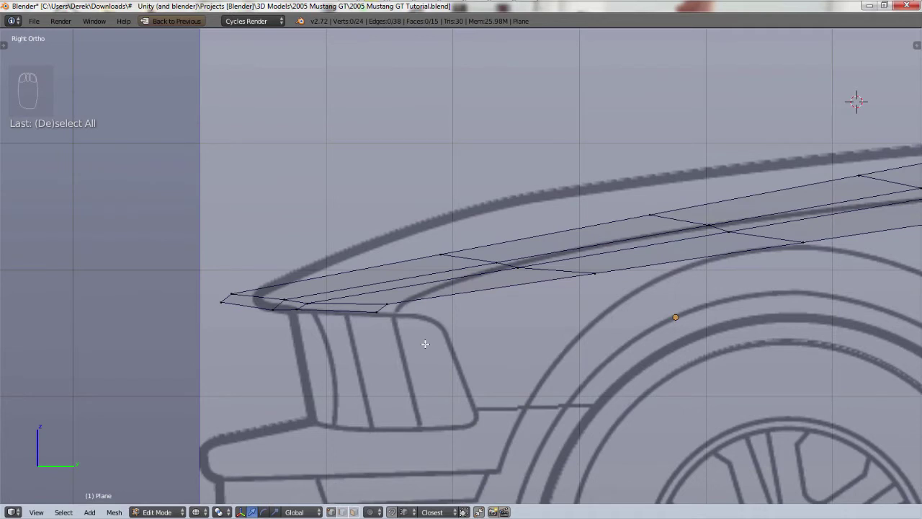
- Set the Side.png background image's X offset to 11.600 to line its nose up with the mesh, keeping the Y offset at 11.700
key("n")
scroll(782, 318, "down", 1)
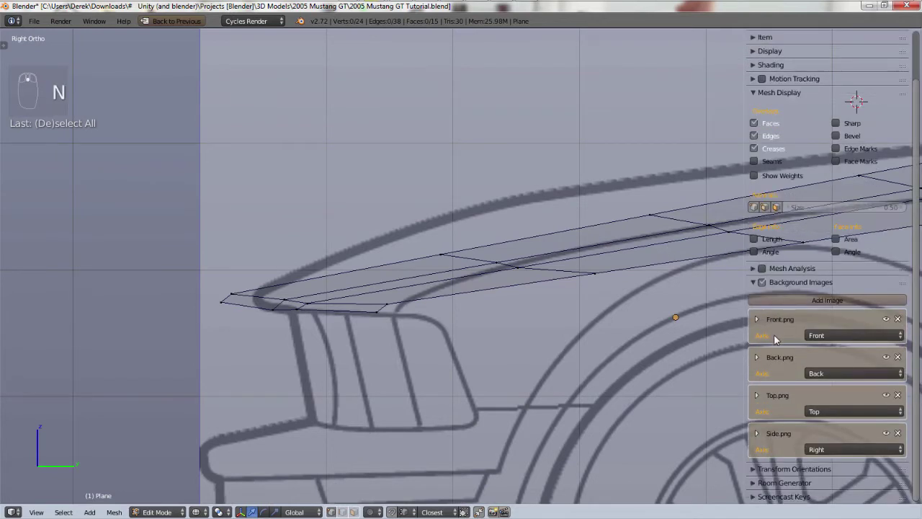
left_click(757, 435)
scroll(838, 442, "down", 6)
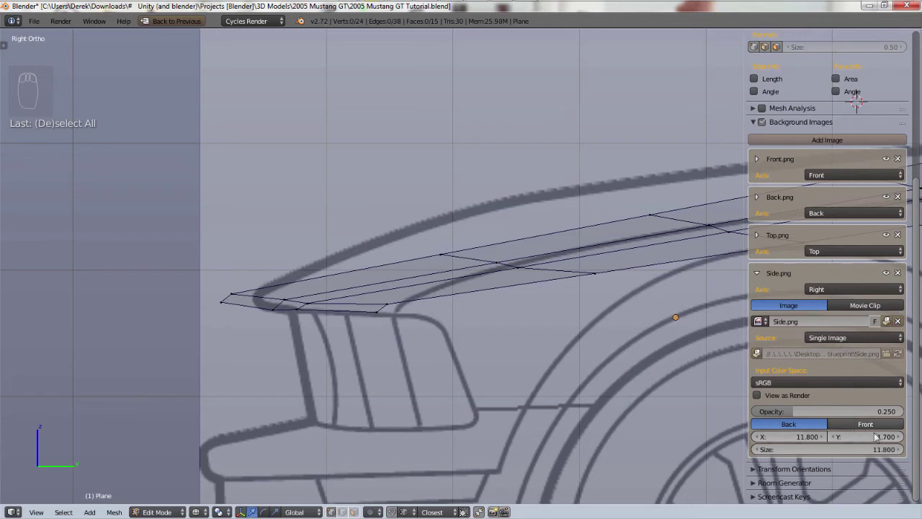
left_click(898, 437)
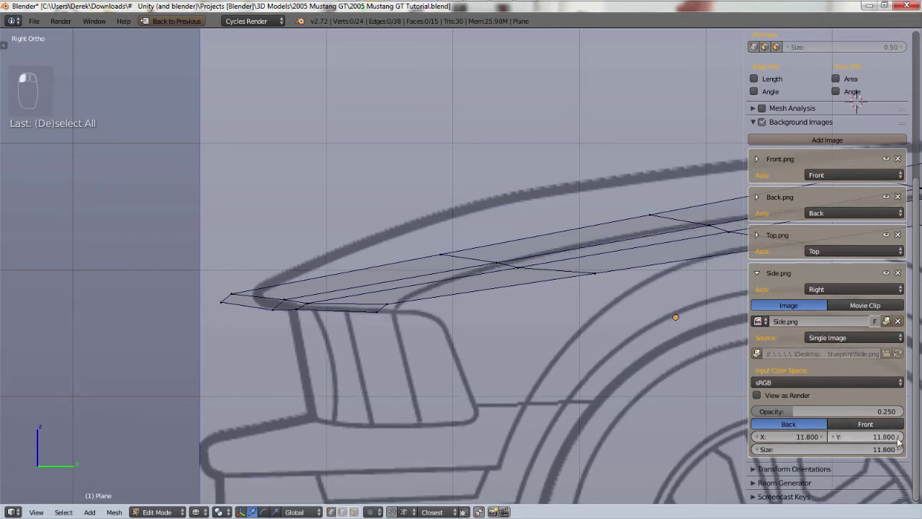
left_click(834, 438)
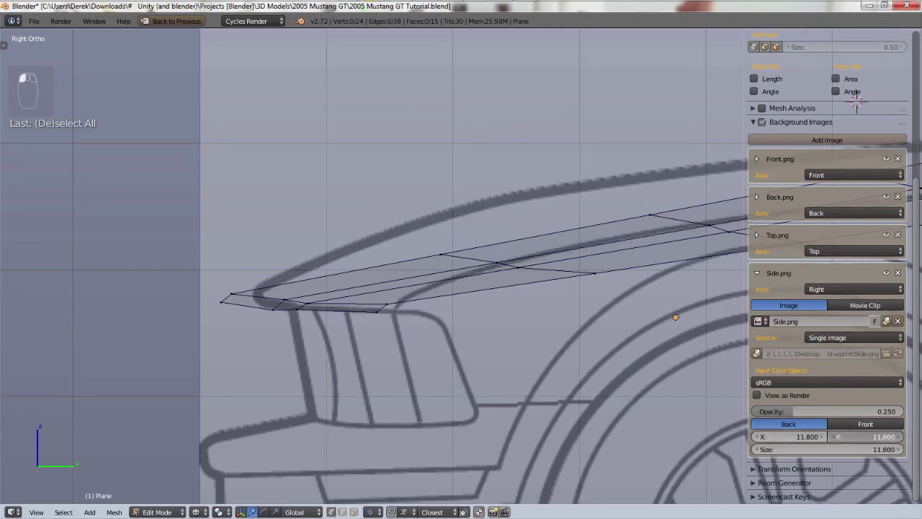
left_click(823, 437)
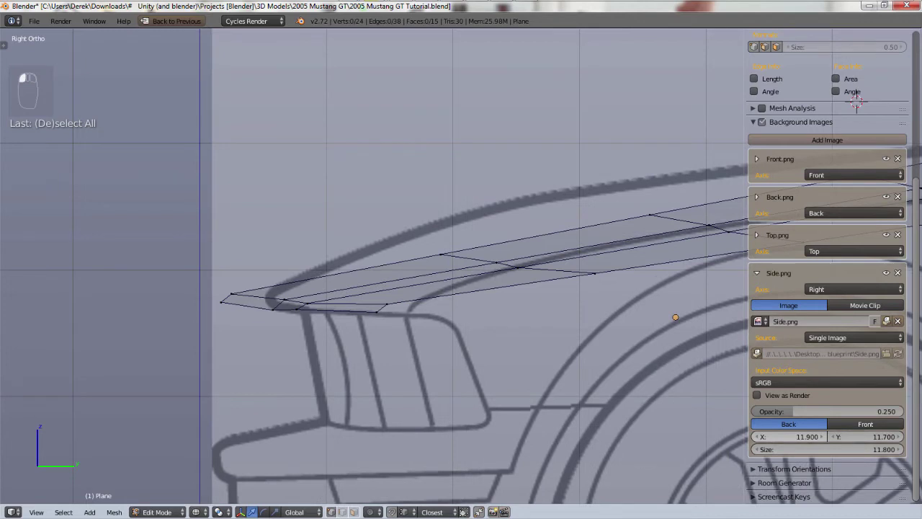
left_click(755, 437)
left_click(755, 437)
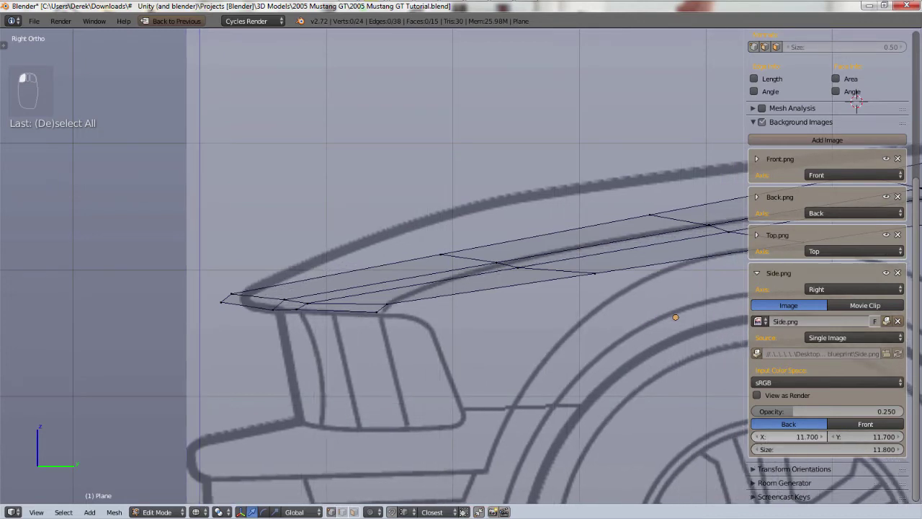
left_click(756, 437)
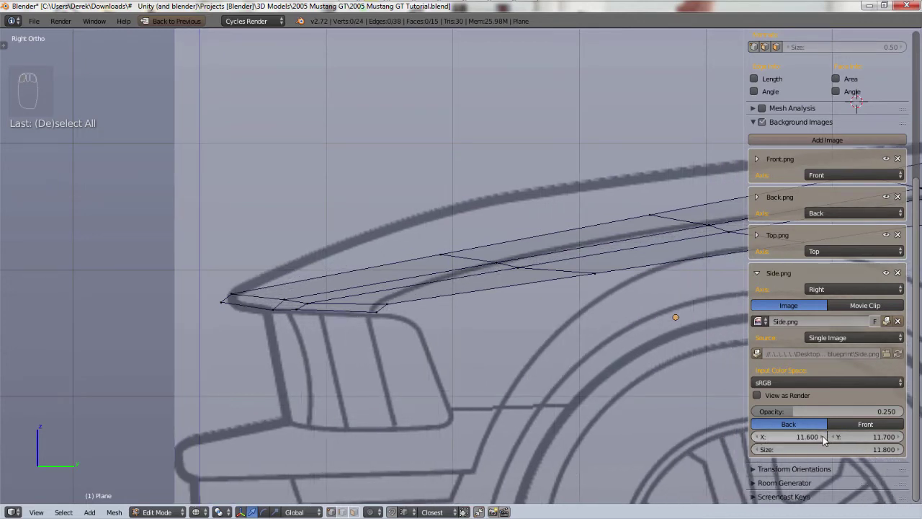
- Set the Side.png background image's X offset to 11.700 and hide the background settings
left_click(824, 438)
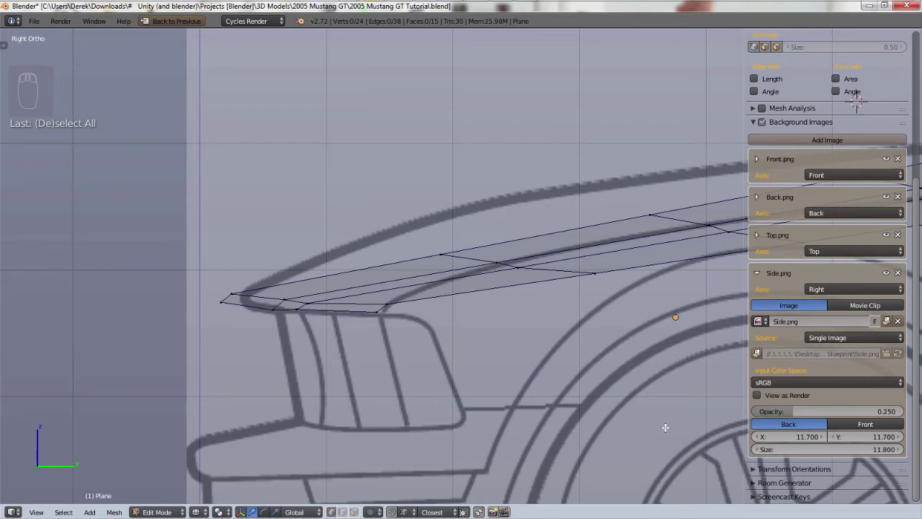
key("n")
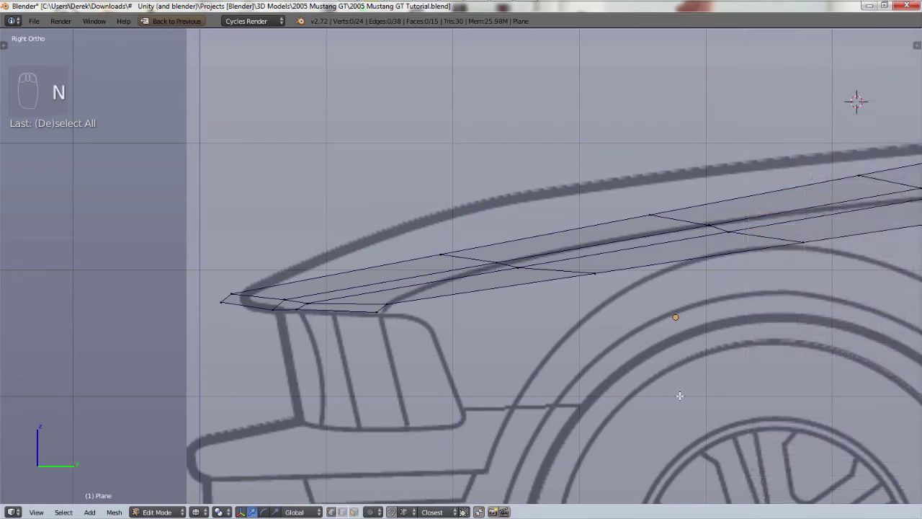
scroll(679, 391, "down", 2)
scroll(638, 339, "up", 2)
scroll(609, 257, "up", 3)
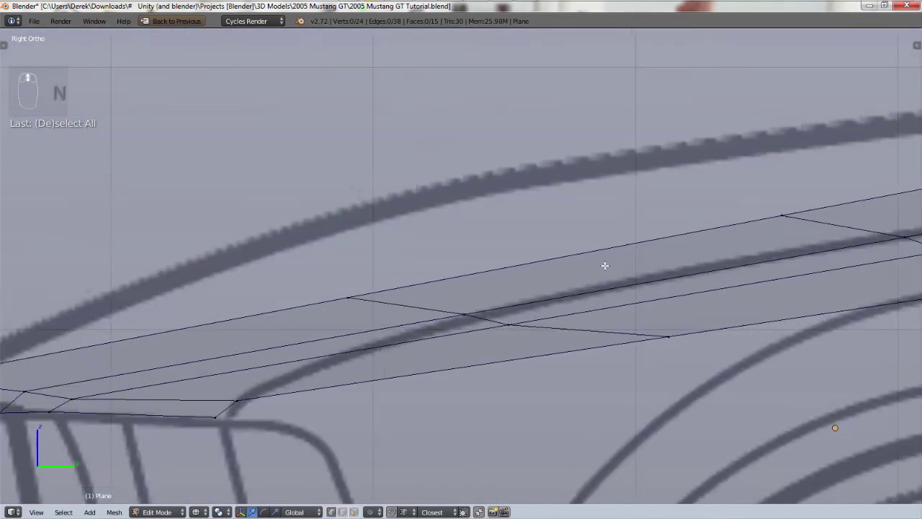
scroll(598, 282, "down", 1)
scroll(589, 297, "down", 2)
- Raise the front and middle crosswise vertex rows along Z so the hood's centre line follows the side blueprint's top contour
key("a")
key("a")
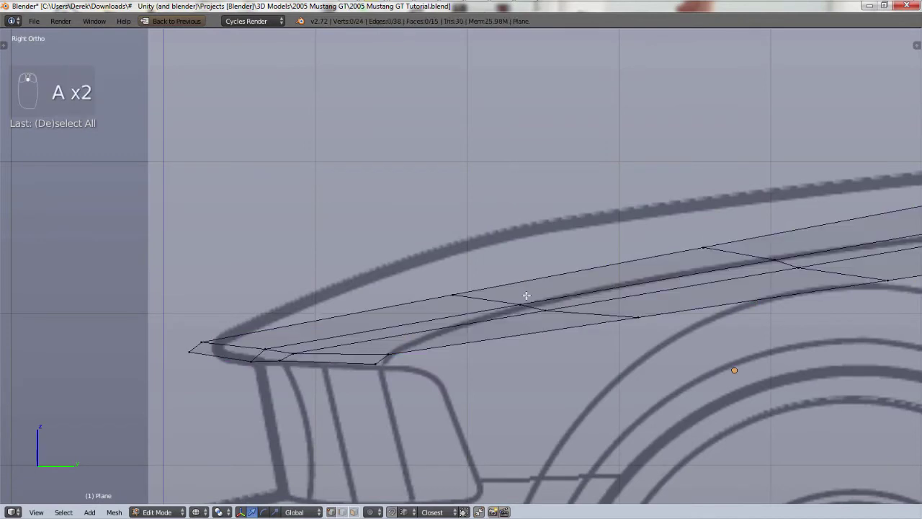
key("c")
left_click(469, 289)
right_click(479, 288)
key("a")
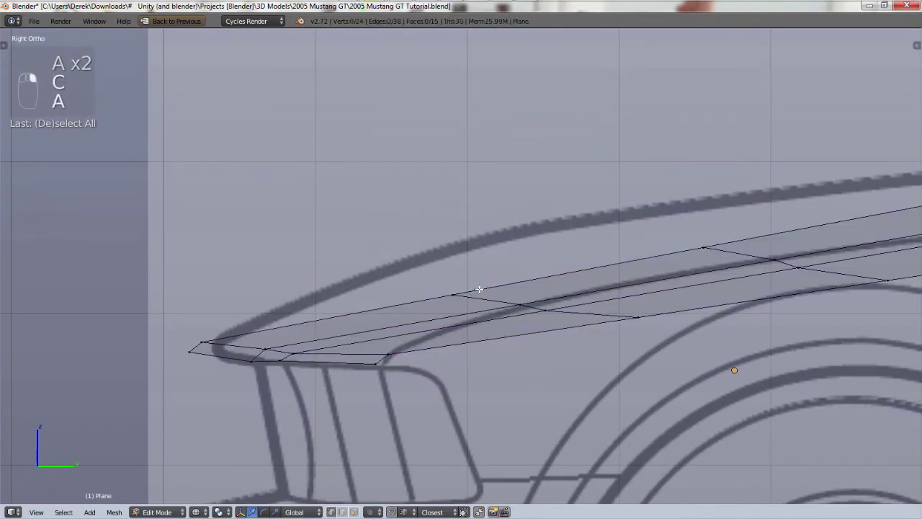
key("c")
left_click(537, 302)
left_click(631, 318)
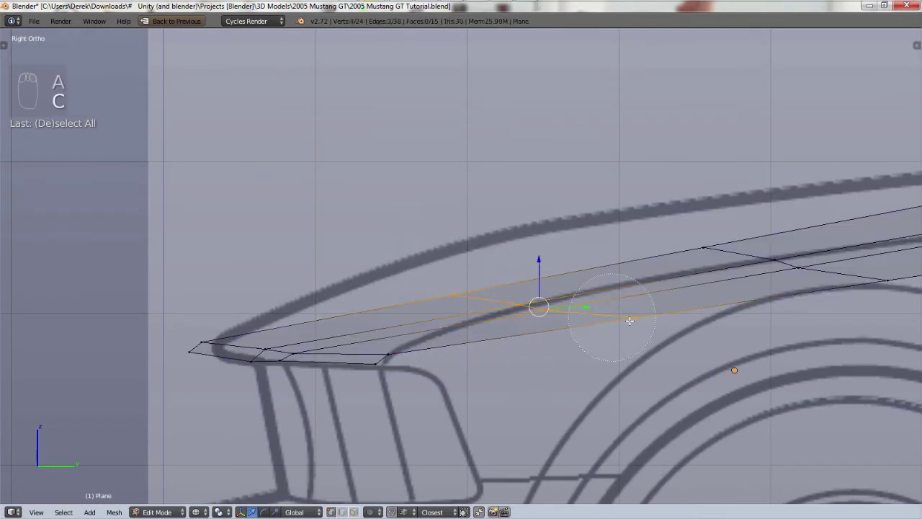
left_click(874, 275)
mouse_move(874, 276)
left_mouse_down()
mouse_move(735, 200)
mouse_move(746, 196)
left_mouse_up()
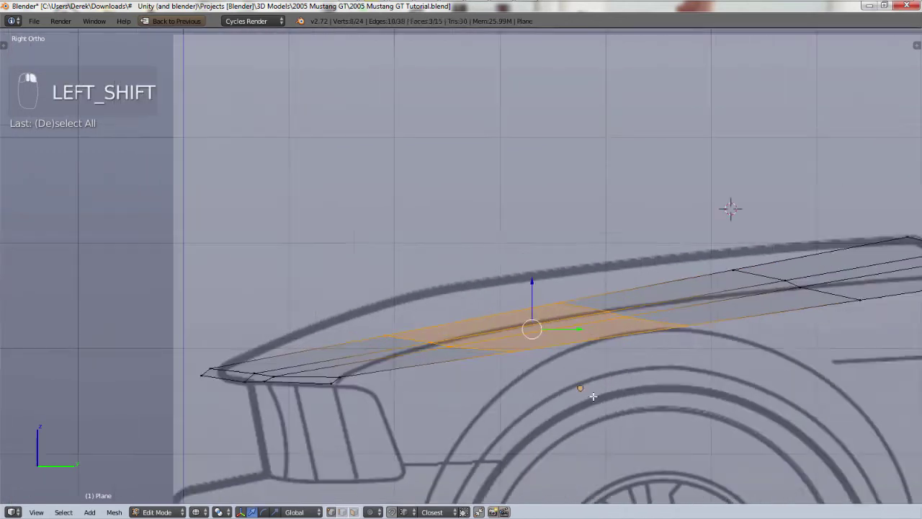
middle_click_drag(593, 395, 470, 377, "shift")
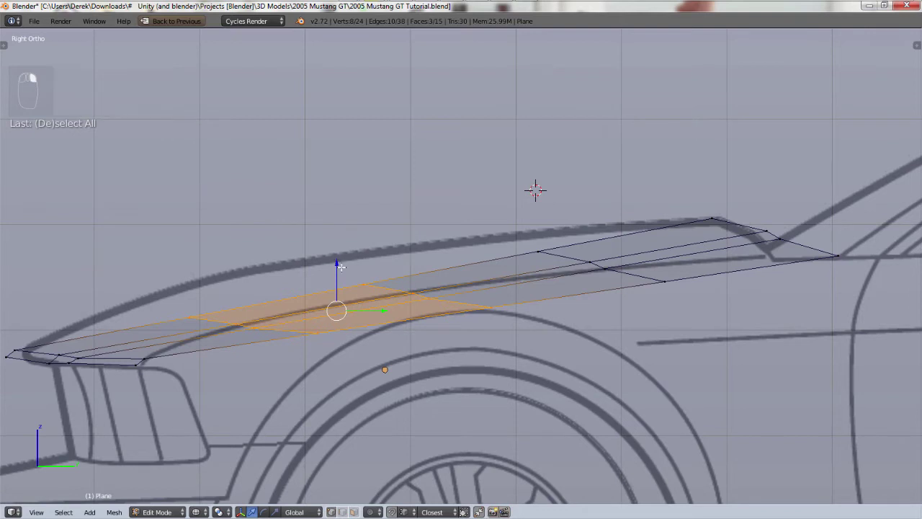
left_click_drag(339, 261, 344, 232)
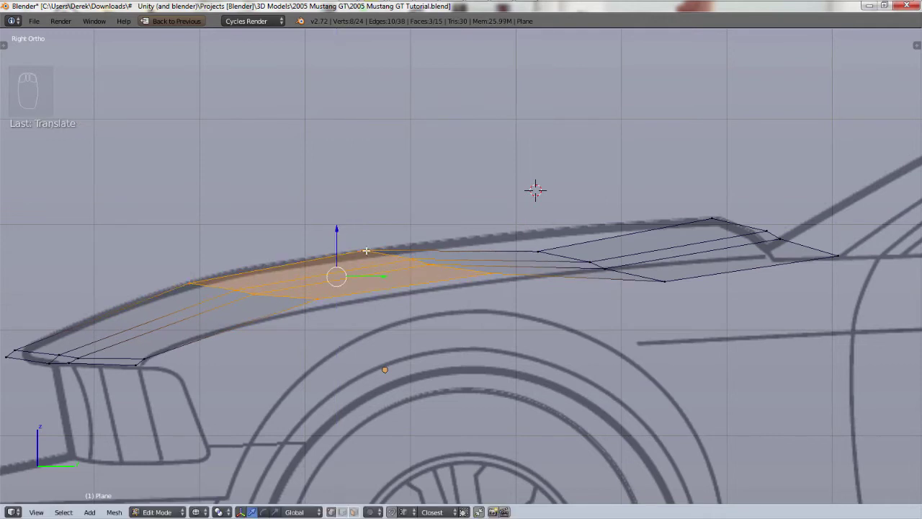
- Raise the rear crosswise vertex row along Z onto the side blueprint's top hood contour
key("a")
key("c")
left_click_drag(669, 281, 547, 256)
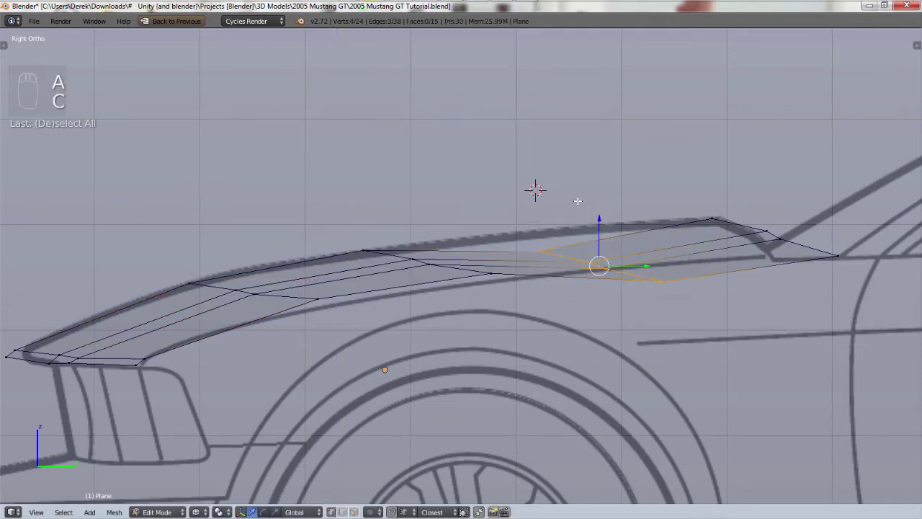
left_click_drag(599, 220, 598, 199)
scroll(411, 253, "up", 3)
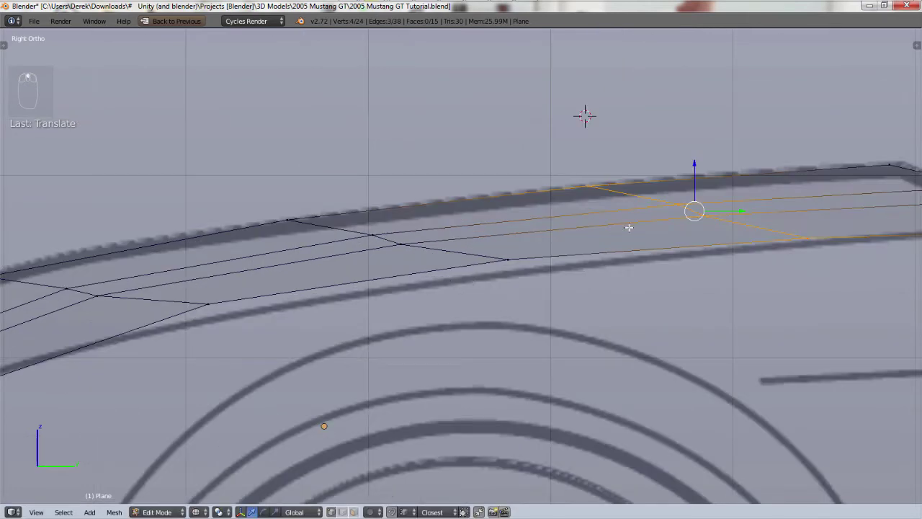
scroll(582, 271, "down", 3)
- Lower the outer-edge vertices of the front and middle crosswise rows onto the fender line, and check the rear row's outer vertex
right_click(380, 277)
scroll(395, 270, "up", 3)
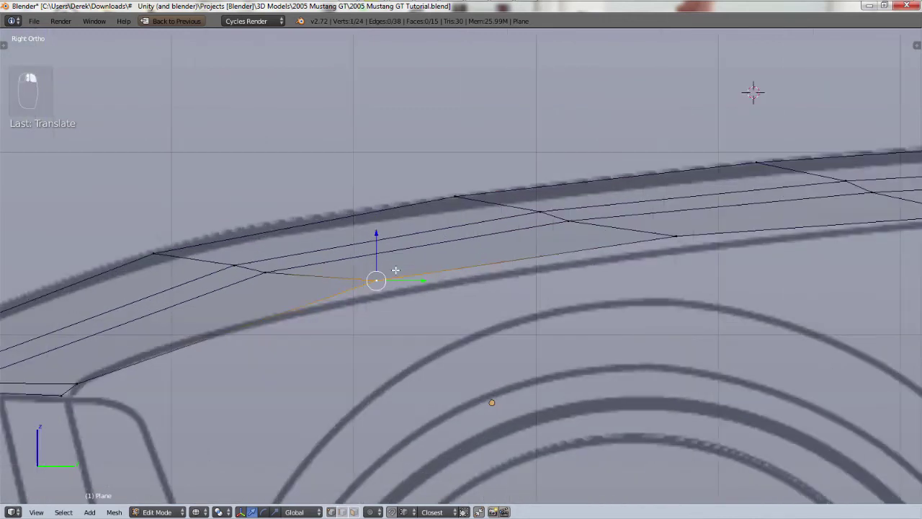
left_click_drag(376, 229, 380, 253)
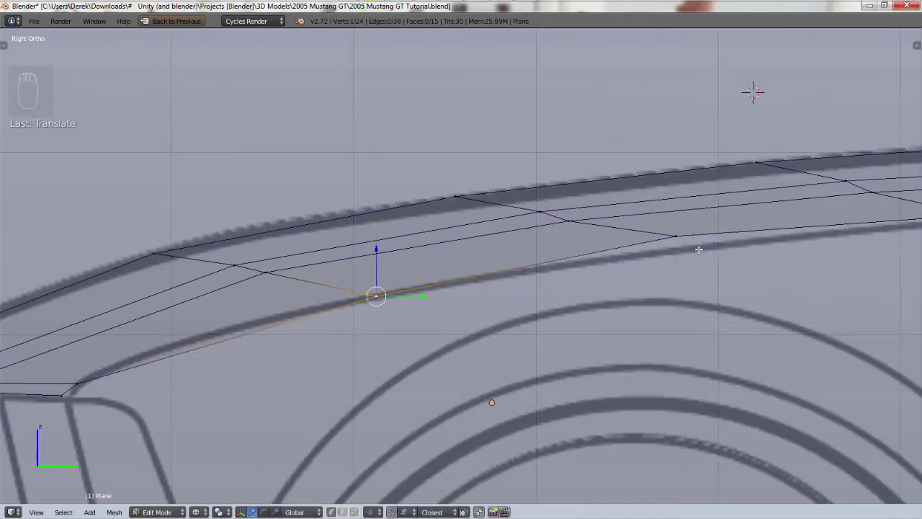
right_click(675, 237)
left_click_drag(676, 191, 675, 204)
scroll(672, 216, "down", 4)
middle_click_drag(765, 283, 586, 340, "shift")
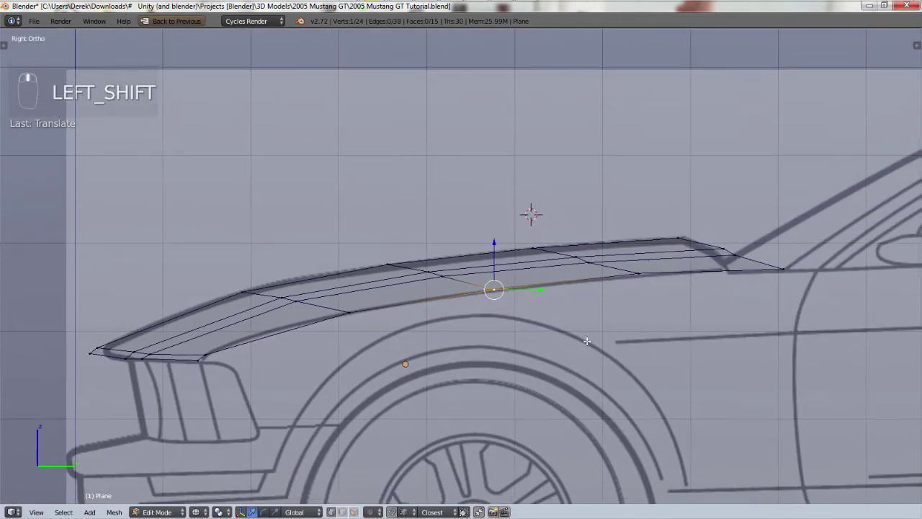
scroll(733, 250, "up", 3)
middle_click_drag(732, 251, 697, 280, "shift")
right_click(533, 315)
scroll(547, 303, "up", 4)
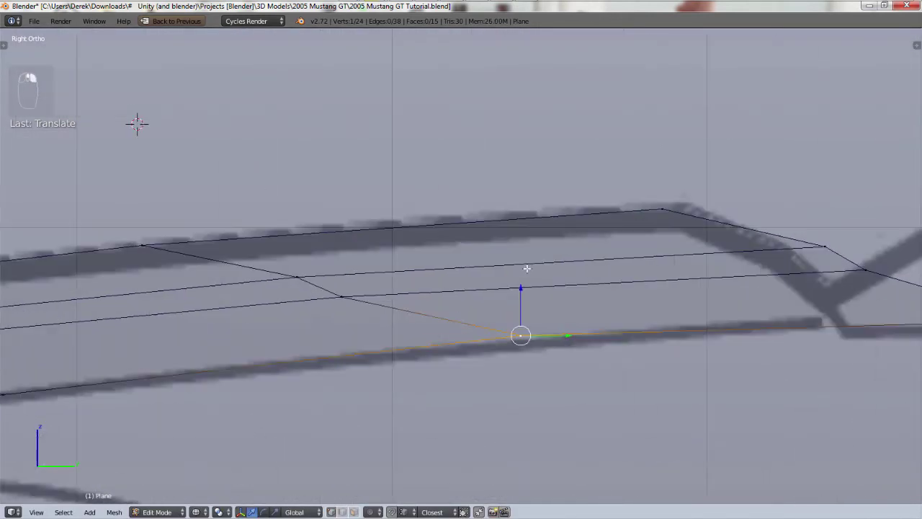
scroll(613, 353, "down", 3)
- Move the four rear-edge vertices along Y to fit the hood's rear end in the side blueprint
right_click(821, 328)
scroll(821, 328, "up", 2)
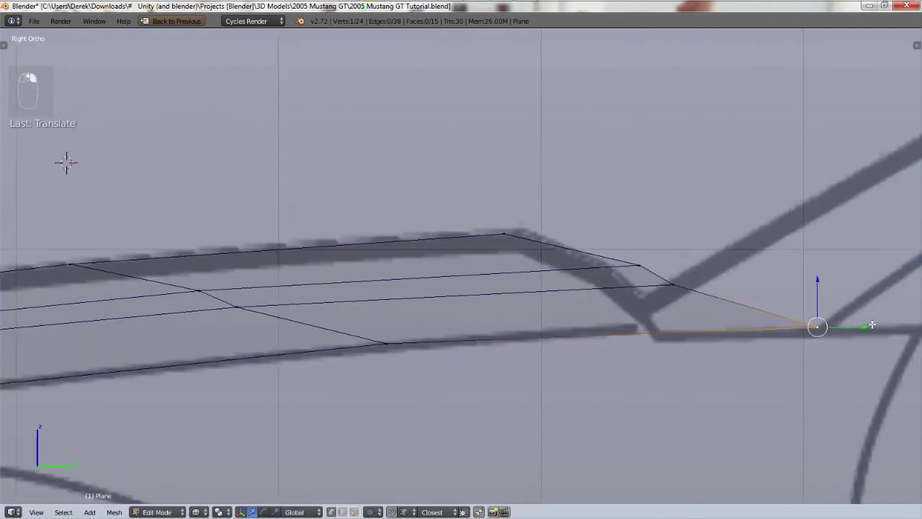
key("g")
key("y")
left_click_drag(702, 347, 706, 347)
right_click(678, 289)
left_click_drag(720, 285, 670, 299)
right_click(633, 265)
left_click_drag(683, 268, 663, 267)
right_click(502, 224)
left_click_drag(551, 233, 574, 228)
- Examine the hood's nose vertices against the side blueprint
scroll(530, 310, "down", 6)
middle_click_drag(474, 372, 603, 356, "shift")
middle_click_drag(73, 413, 309, 350, "shift")
scroll(309, 350, "up", 7)
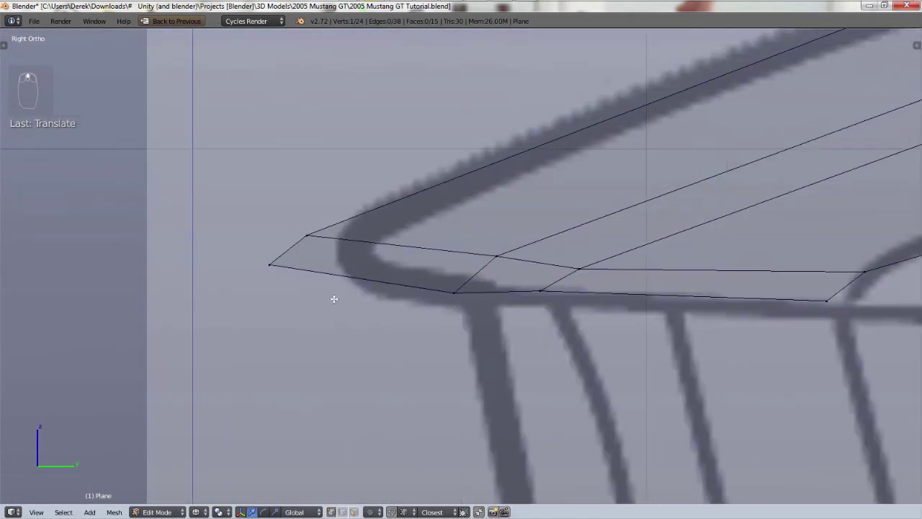
scroll(460, 343, "down", 2)
right_click(486, 279)
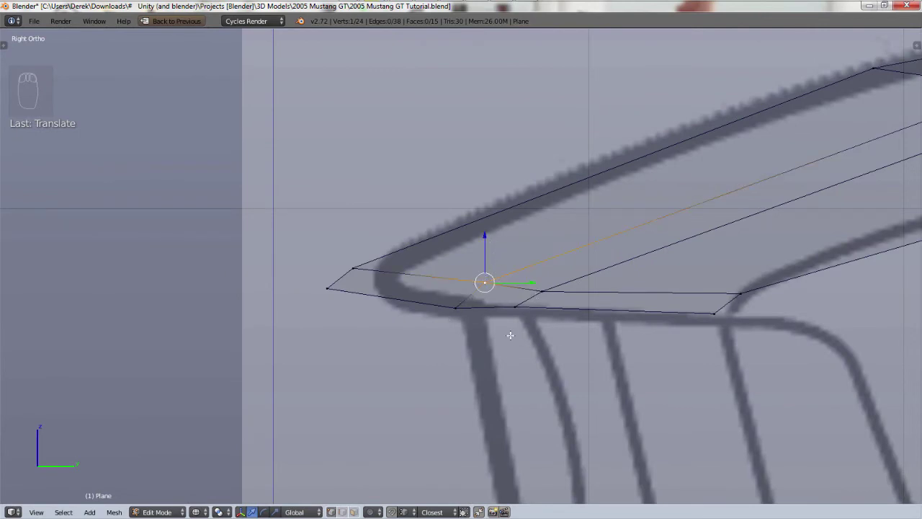
scroll(446, 366, "down", 3)
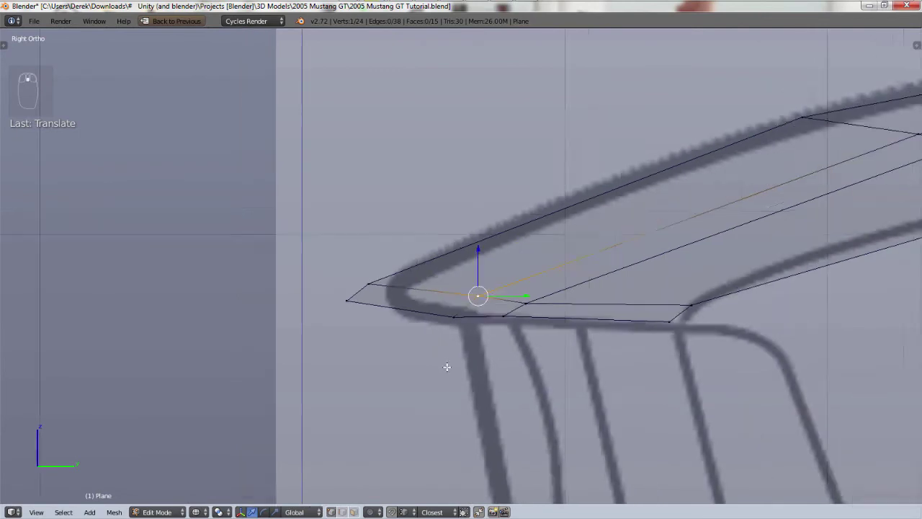
- In the front view, raise the two lowest front-edge vertex rows along Z to the line above the grille
key("KP_1")
middle_click_drag(288, 392, 651, 378, "shift")
key("a")
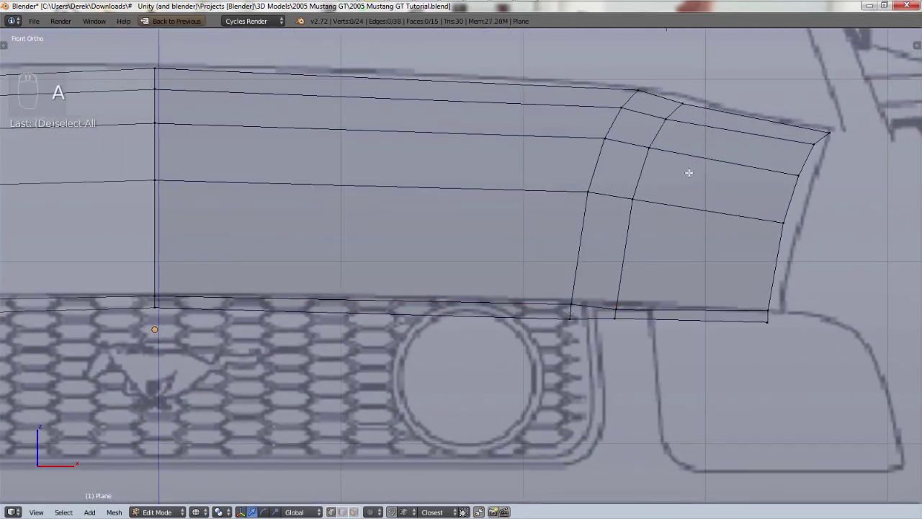
key("b")
left_click_drag(788, 292, 144, 332)
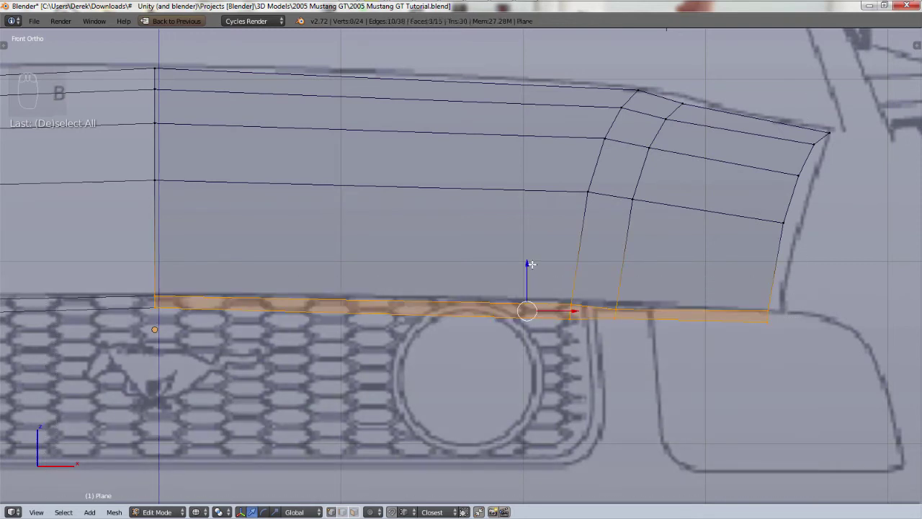
left_click_drag(528, 265, 545, 249)
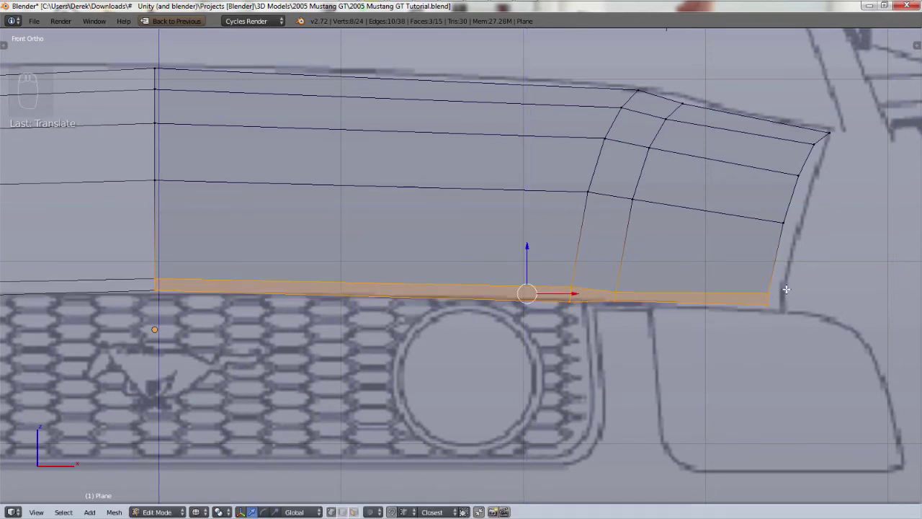
key("a")
key("b")
left_click_drag(811, 271, 718, 338)
key("a")
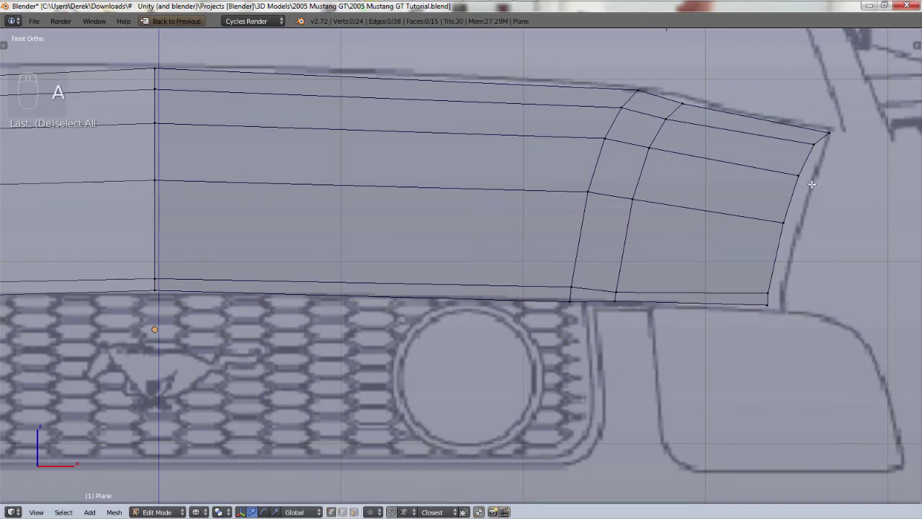
- Move the five lower side-edge vertices outward along X onto the front blueprint's hood edge, fine-tuning the uppermost of them
key("c")
mouse_move(789, 278)
left_mouse_down()
mouse_move(803, 206)
mouse_move(818, 204)
mouse_move(849, 227)
left_mouse_up()
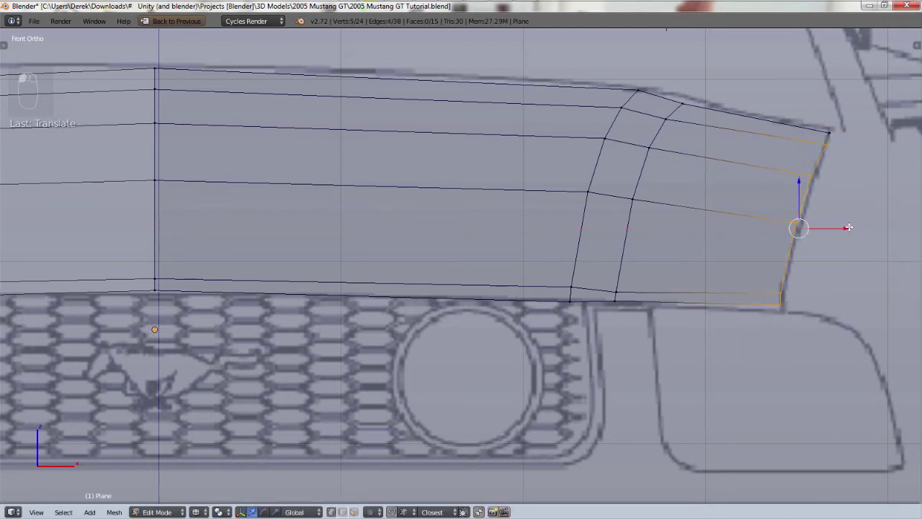
right_click(832, 150)
left_click_drag(876, 147, 875, 147)
- Lower the front outer corner vertex to the line above the headlight and adjust the height of the vertex above it
right_click(782, 297)
left_click_drag(779, 252, 758, 288)
right_click(775, 294)
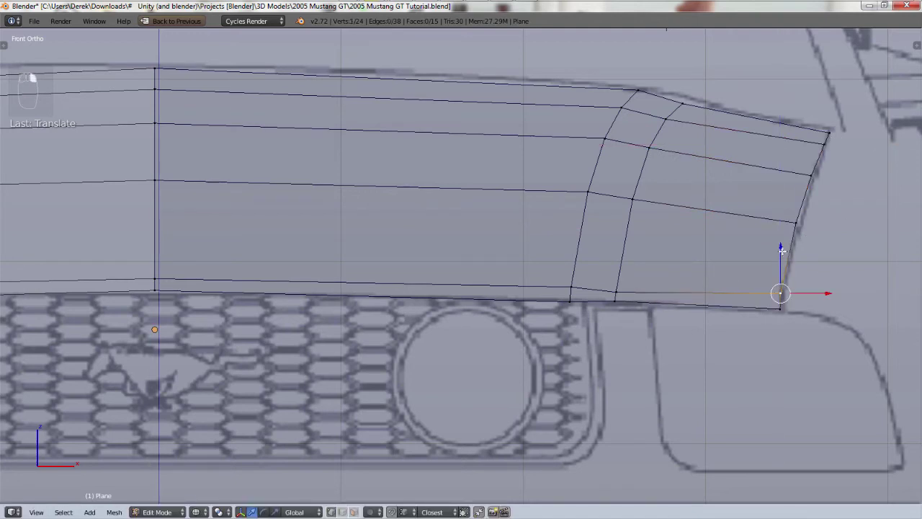
left_click_drag(783, 252, 780, 256)
- In the top view, move the two rear-edge crease vertices back along Y onto the blueprint's curved rear hood line
scroll(345, 243, "down", 4)
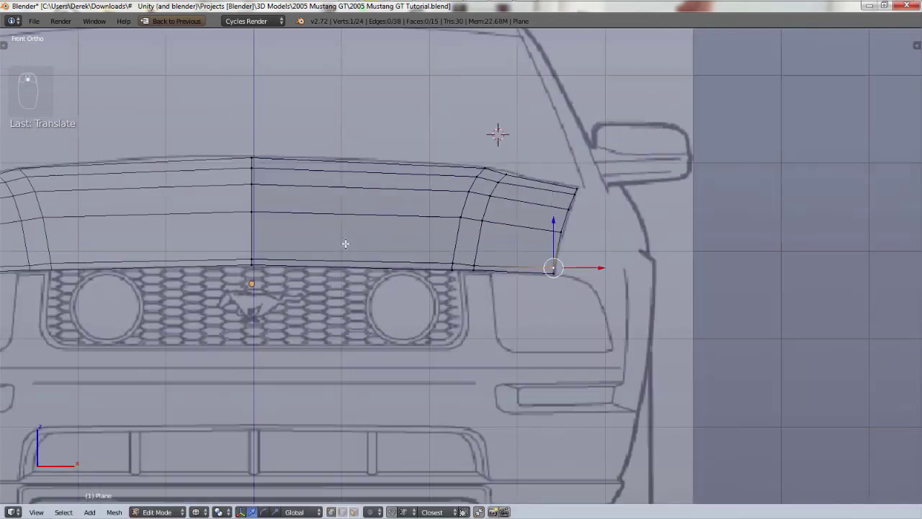
key("KP_7")
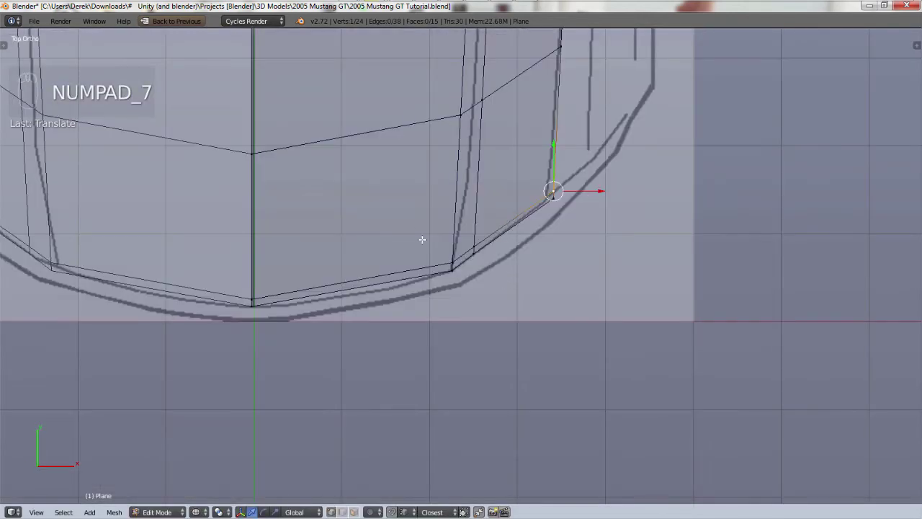
scroll(432, 168, "down", 6)
middle_click_drag(440, 216, 456, 369, "shift")
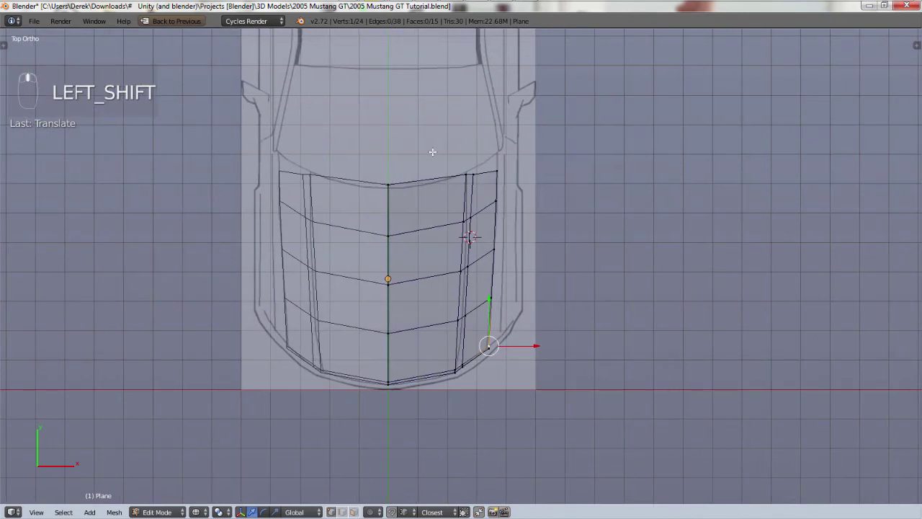
scroll(434, 149, "up", 4)
scroll(475, 190, "up", 3)
right_click(561, 215)
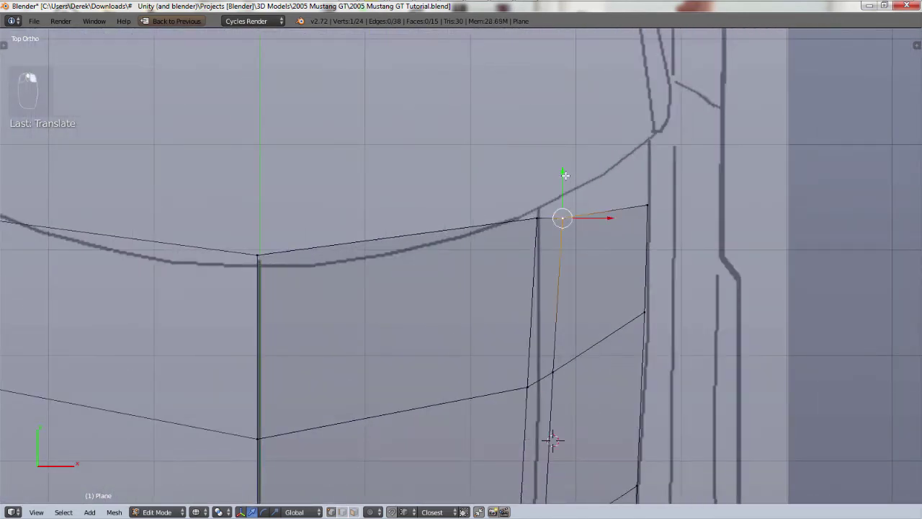
left_click_drag(565, 173, 539, 169)
right_click(538, 211)
- Move the centre rear vertex forward and the outer rear corner vertex back along Y onto the curved rear hood line
right_click(258, 254)
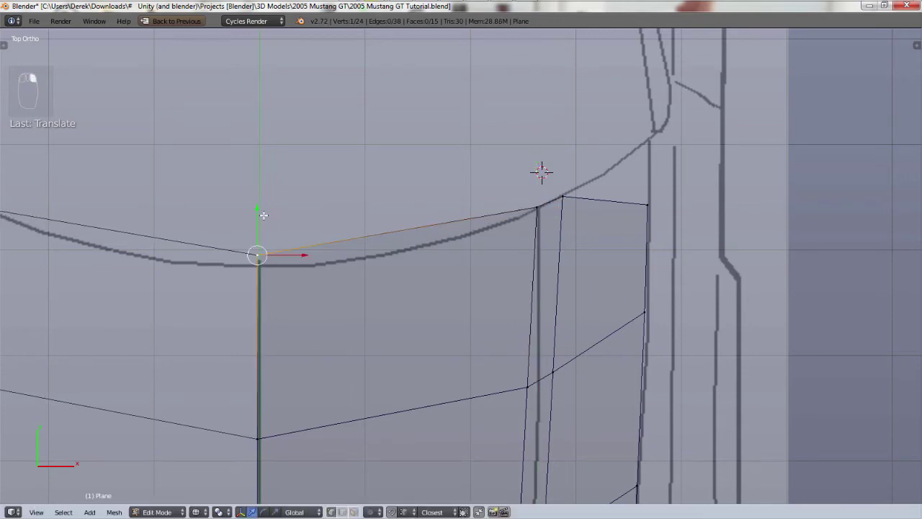
left_click(252, 207)
left_click_drag(252, 207, 252, 209)
right_click(647, 206)
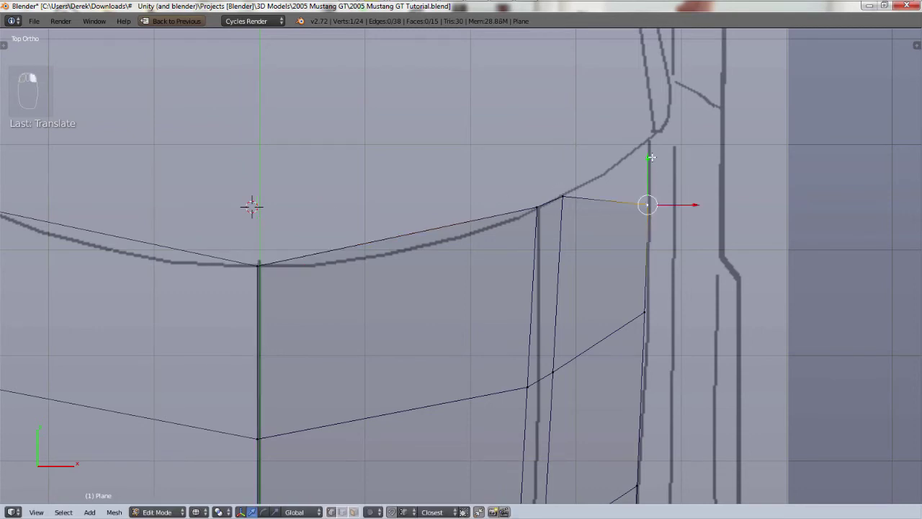
left_click_drag(648, 158, 649, 90)
- In the side view, set the Side.png background image's Y offset to 11.900 and its size to 11.900
key("KP_3")
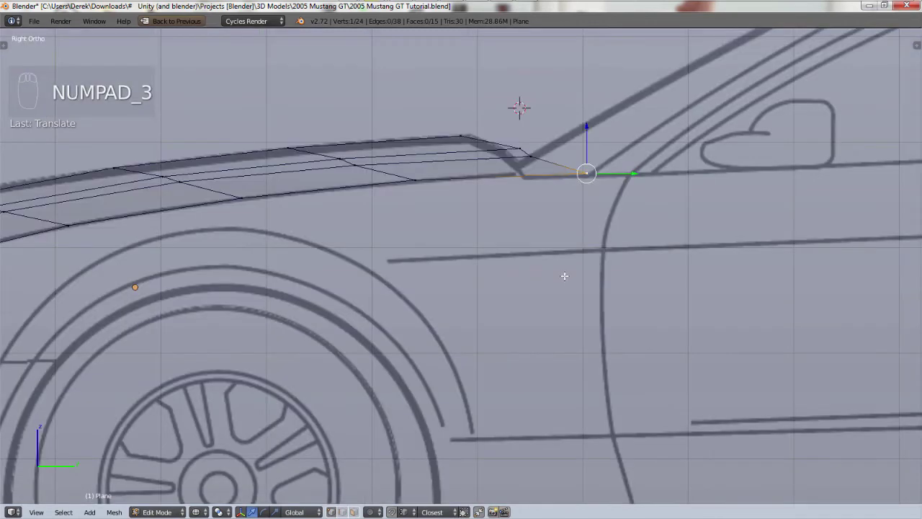
scroll(518, 255, "down", 2)
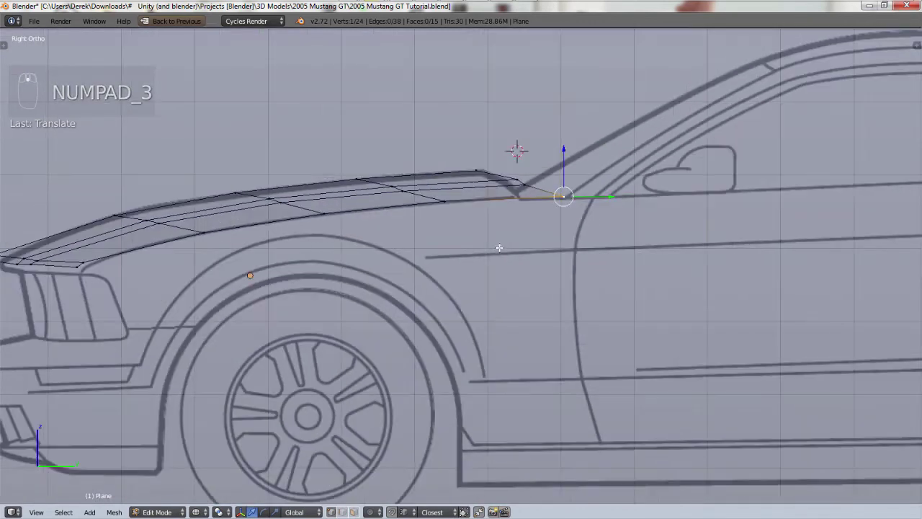
middle_click_drag(499, 252, 648, 240, "shift")
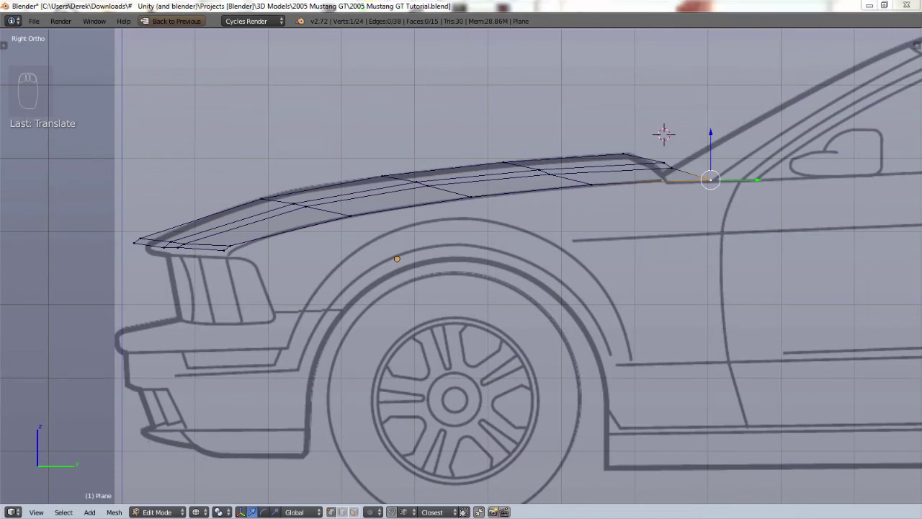
key("n")
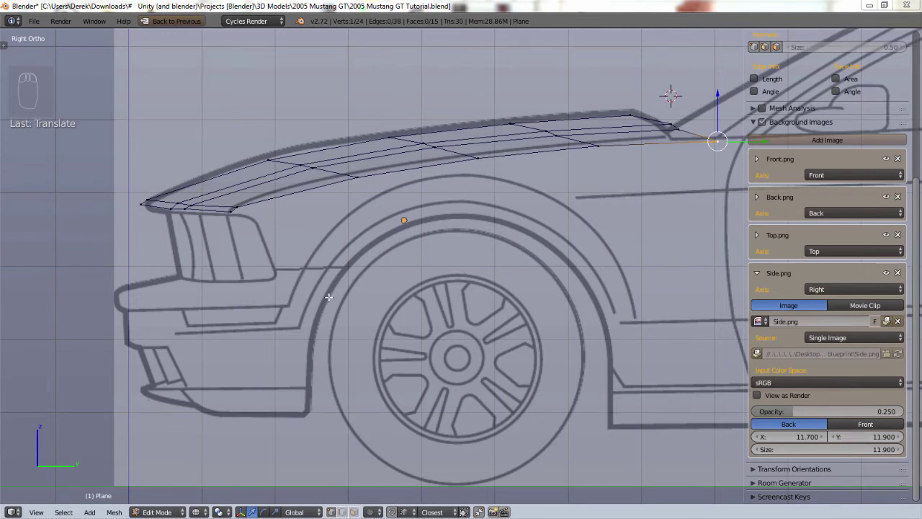
key("n")
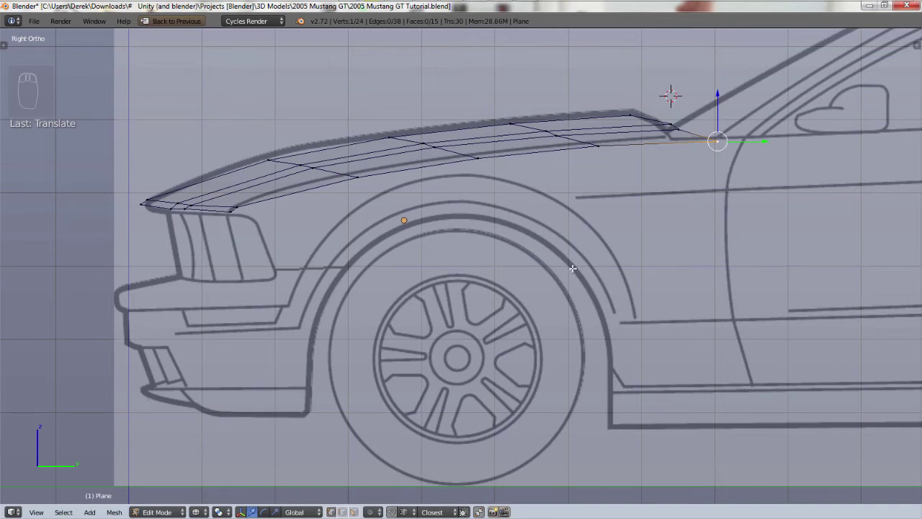
- View the hood mesh from an angle in solid shading
middle_click_drag(454, 323, 499, 350)
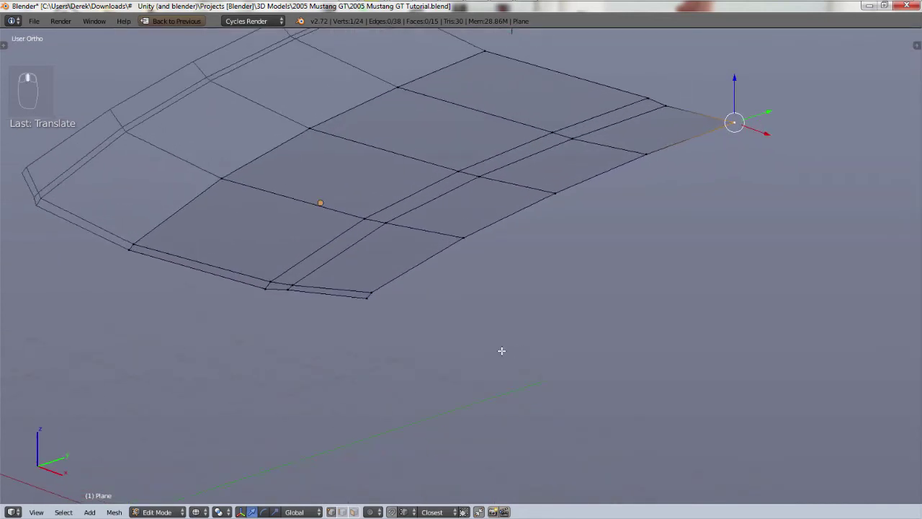
key("z")
left_click(312, 364)
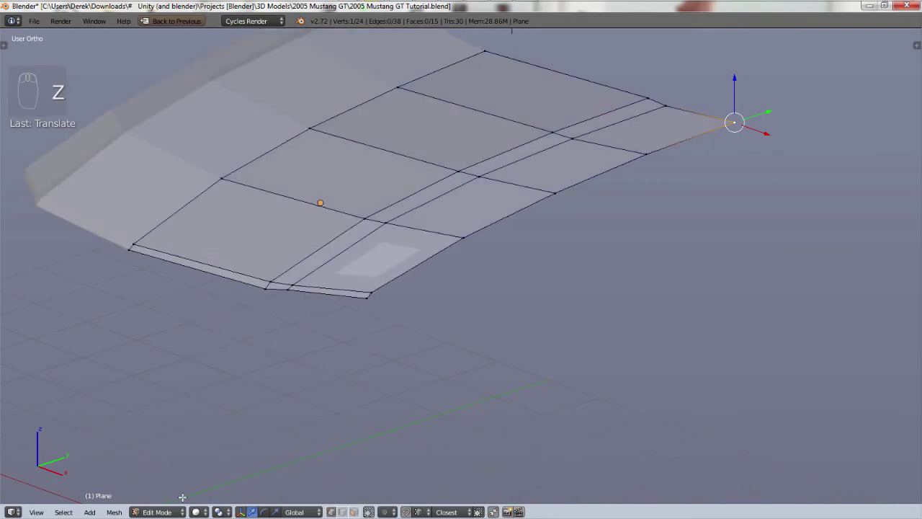
- Return the hood mesh to Object Mode, restore the full window layout and add a Subdivision Surface modifier after the Mirror
left_click(157, 512)
left_click(165, 499)
middle_click_drag(224, 397, 430, 359)
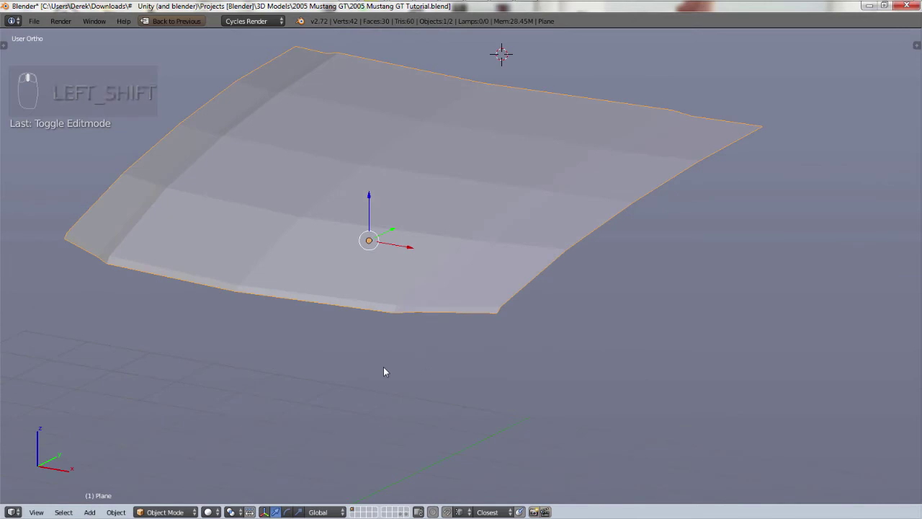
key("ctrl+Up")
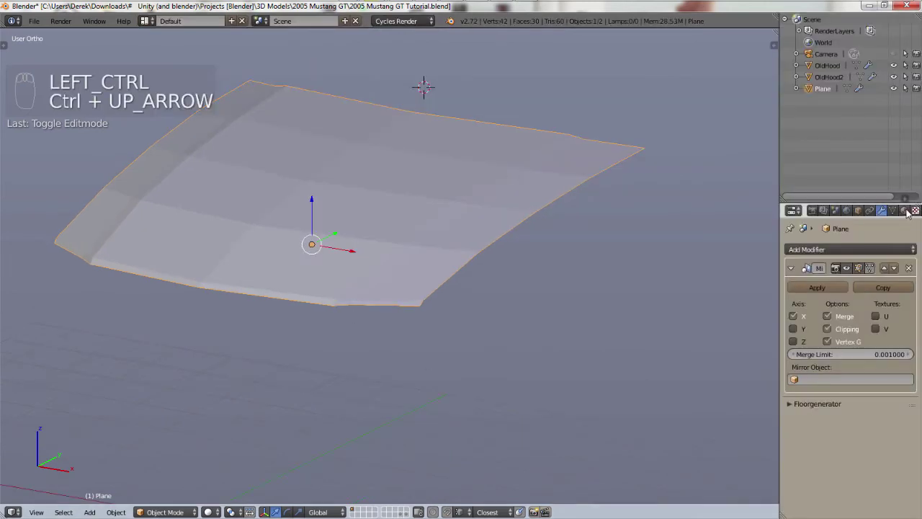
left_click(841, 250)
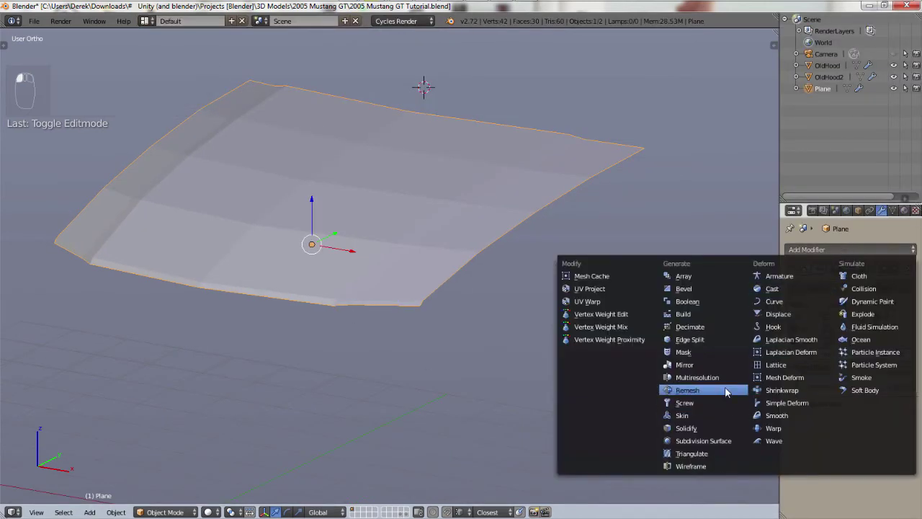
left_click(703, 441)
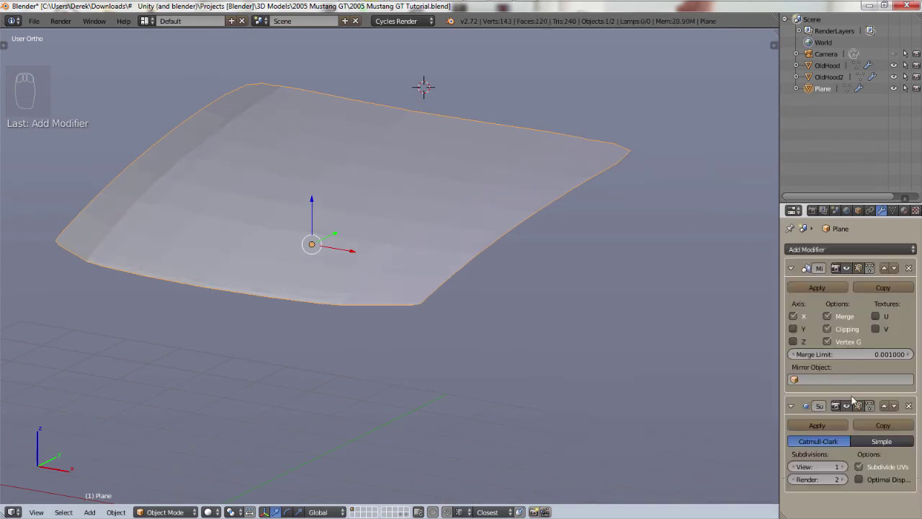
- Preview the hood's smoothing by raising the Subdivision Surface viewport level to 3
middle_click_drag(535, 315, 505, 358, "shift")
left_click(844, 466)
left_click(845, 467)
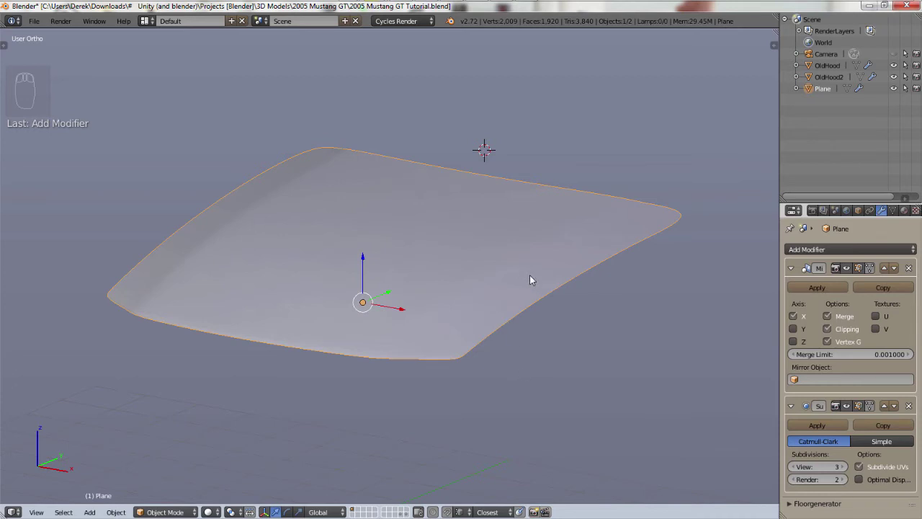
- Set the Subdivision Surface modifier's viewport subdivisions to 0
left_click(792, 466)
left_click(792, 467)
left_click(791, 467)
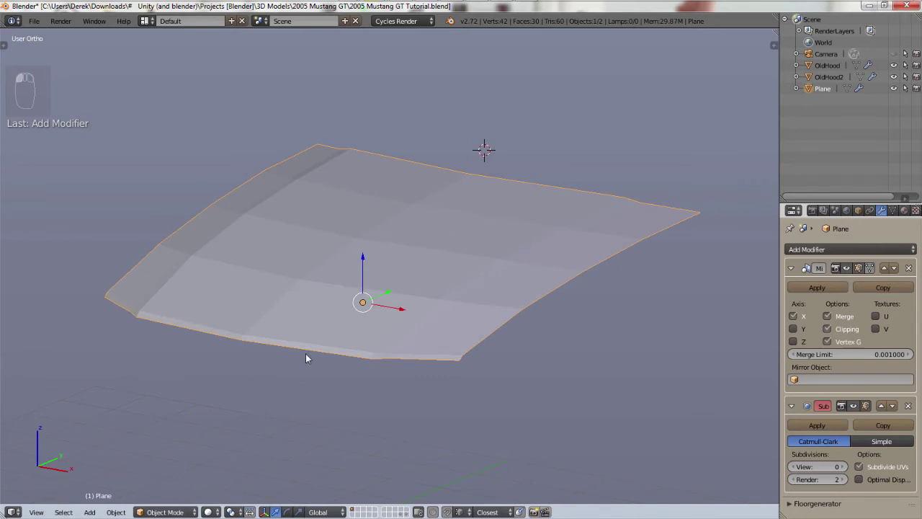
- Show the hood as a wireframe in the top orthographic view and put it in Edit Mode
key("z")
left_click(412, 357)
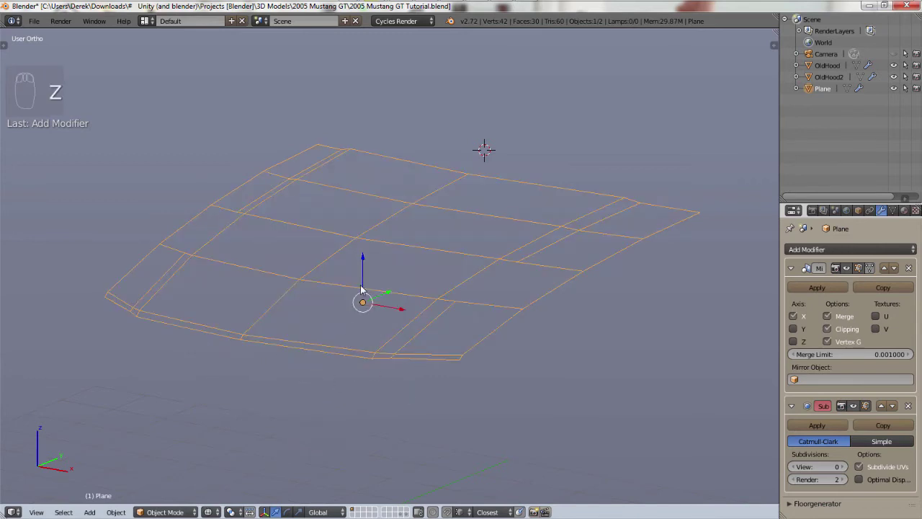
key("KP_7")
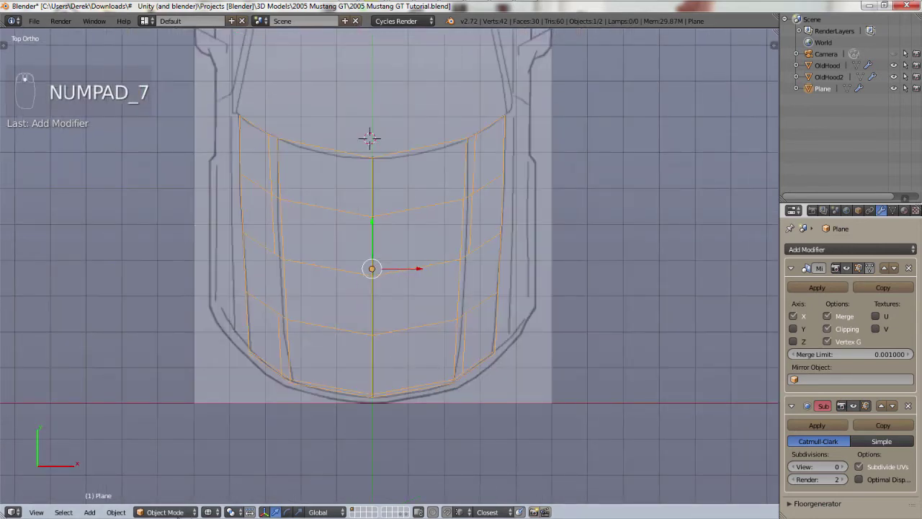
left_click(165, 511)
left_click(161, 486)
- Move the crease vertex in the second row from the windshield edge outward along X onto the blueprint's hood line
scroll(460, 140, "up", 4)
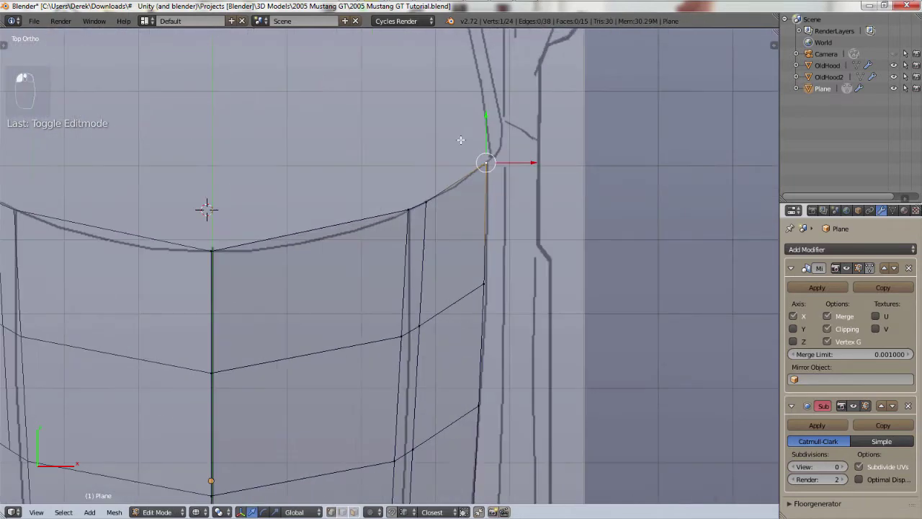
scroll(439, 209, "up", 2)
scroll(498, 212, "up", 2)
middle_click_drag(386, 353, 505, 185, "shift")
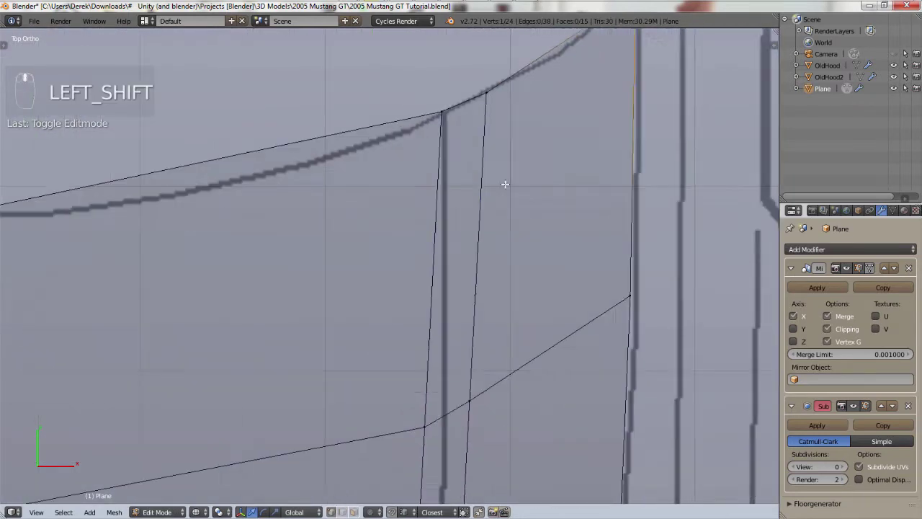
scroll(505, 184, "down", 1)
scroll(508, 373, "down", 2)
scroll(513, 331, "up", 2)
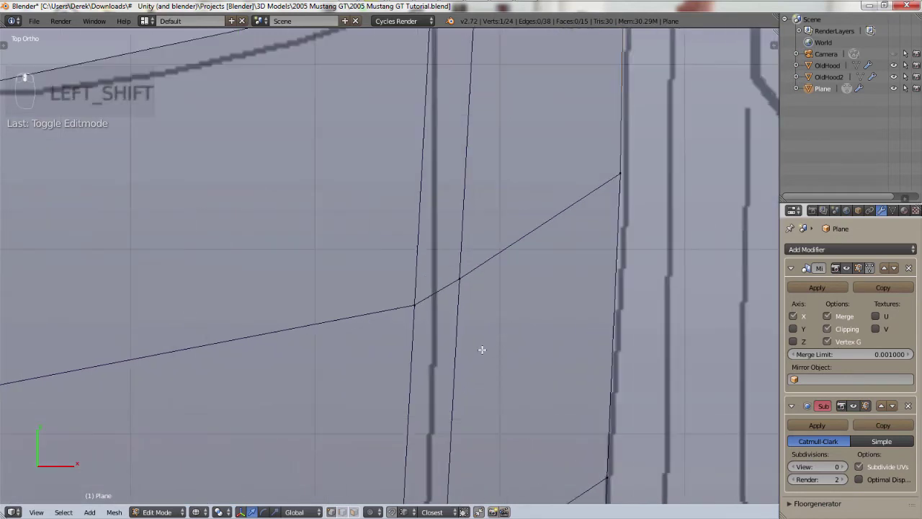
right_click(410, 302)
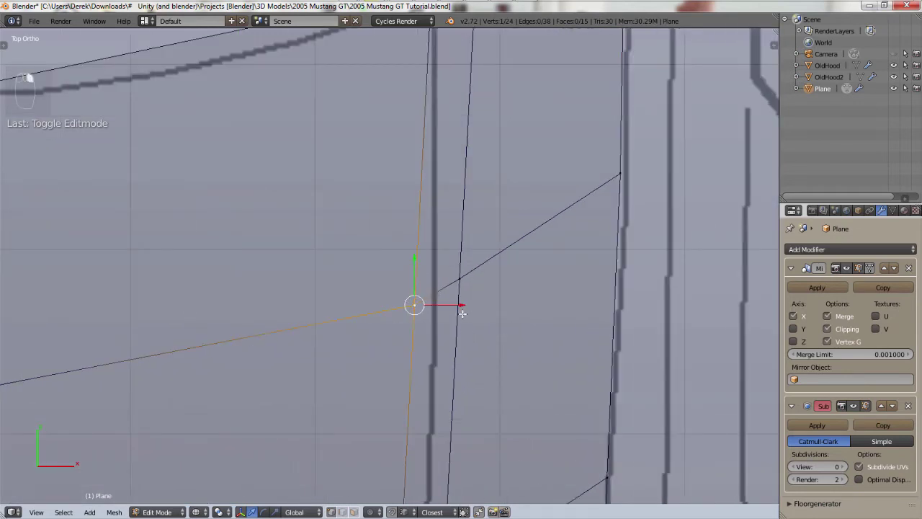
left_click_drag(462, 308, 482, 306)
- Move the middle row's crease vertex outward about 0.13 units along X onto the blueprint's hood line
scroll(484, 308, "down", 4)
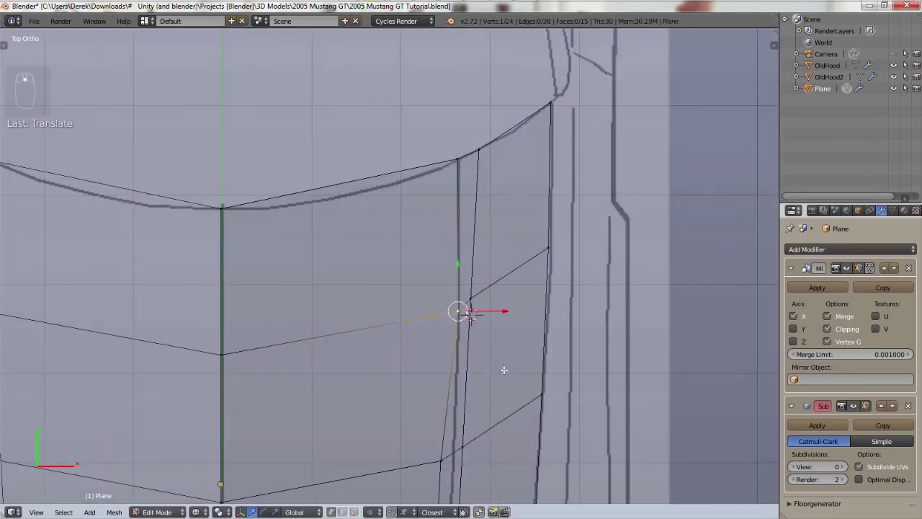
middle_click_drag(504, 366, 521, 181, "shift")
scroll(474, 280, "up", 2)
right_click(452, 293)
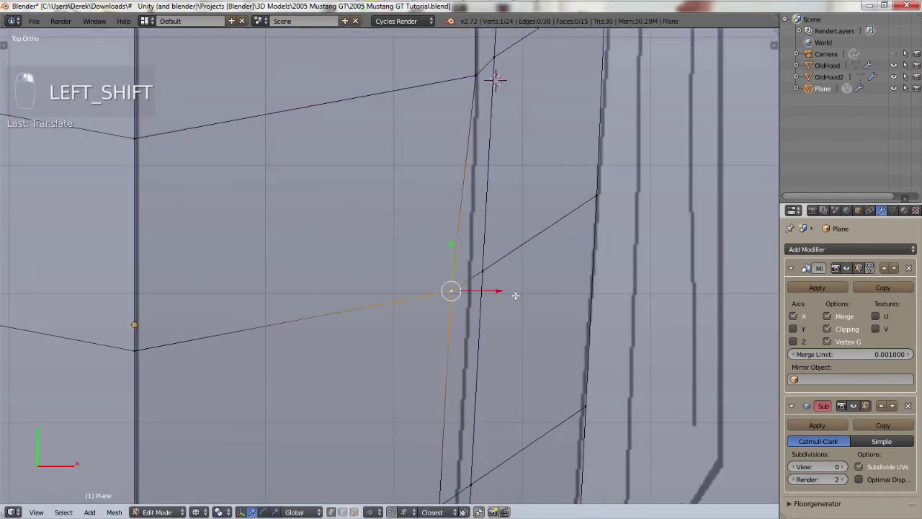
key("g")
key("x")
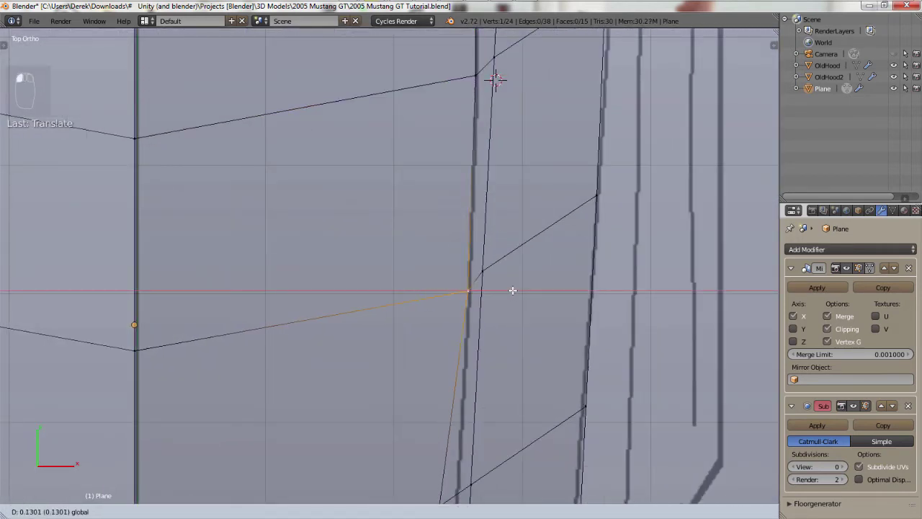
left_click(511, 290)
- Move the crease vertex in the row nearest the hood's front edge outward along X onto the blueprint line
scroll(510, 290, "down", 2)
scroll(470, 250, "down", 6, "shift")
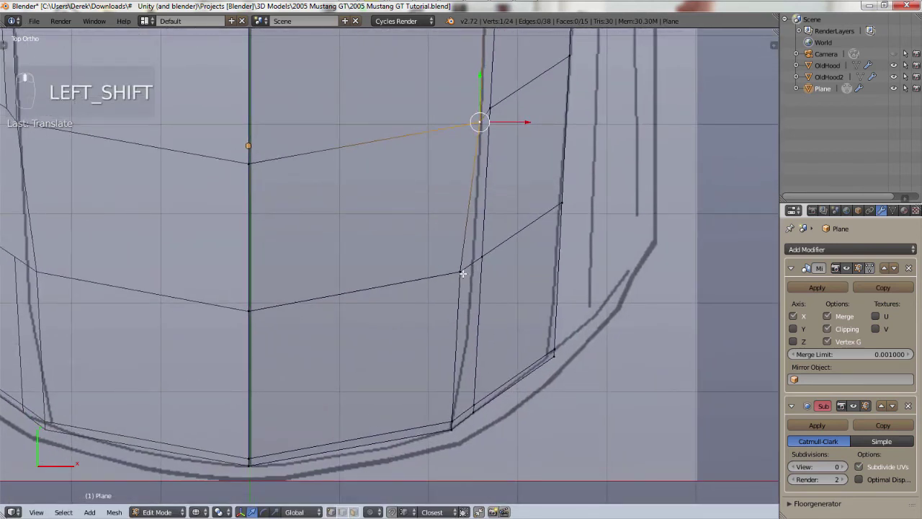
right_click(461, 272)
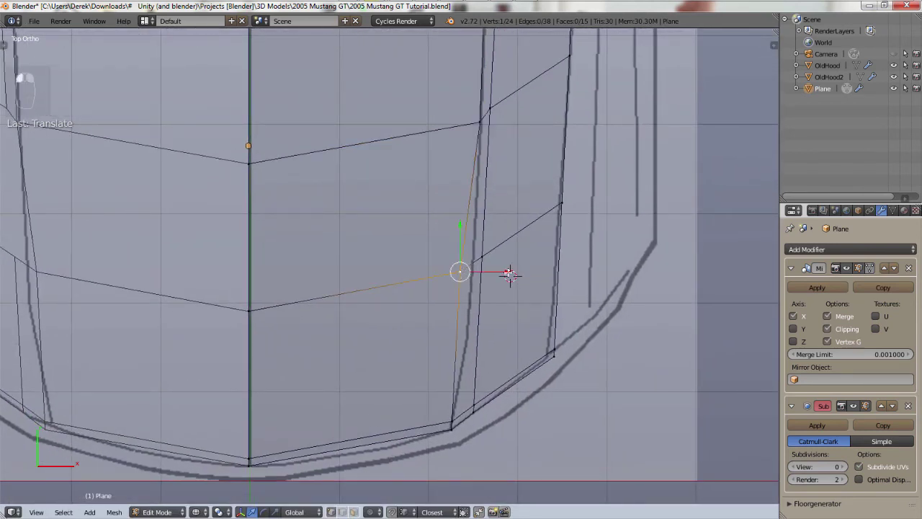
key("g")
key("x")
left_click(512, 273)
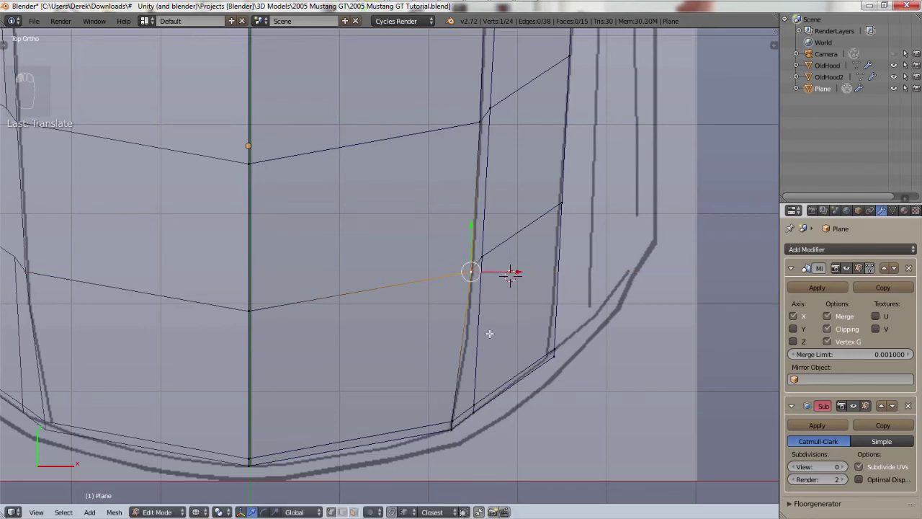
- Move the vertex just outside the crease in the frontmost inner row about 0.08 units forward along Y
right_click(482, 258)
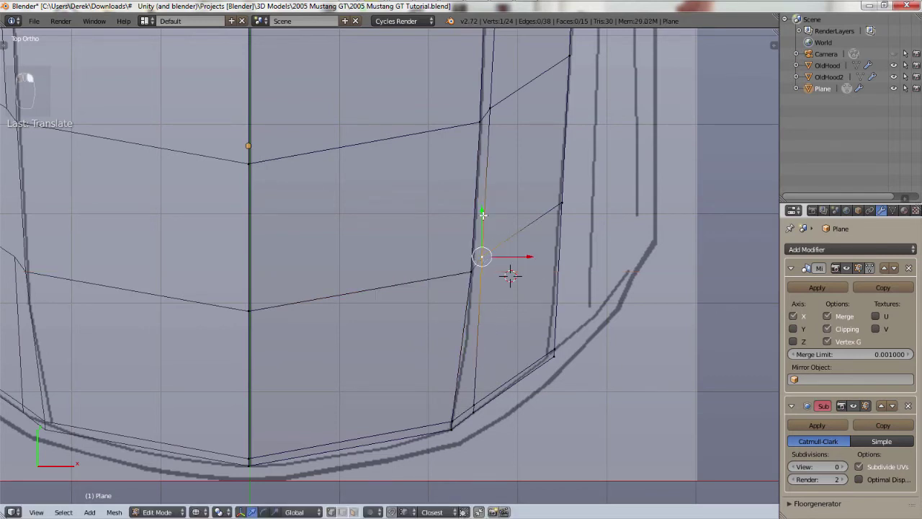
key("g")
key("y")
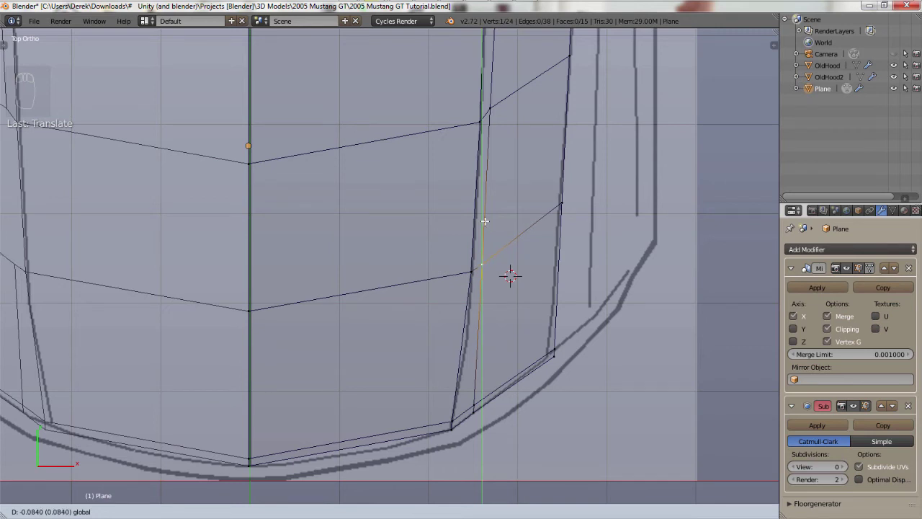
left_click(485, 224)
- Move the middle row's vertex just outside the crease slightly forward along Y to even out the row
middle_click_drag(487, 119, 500, 230, "shift")
right_click(502, 226)
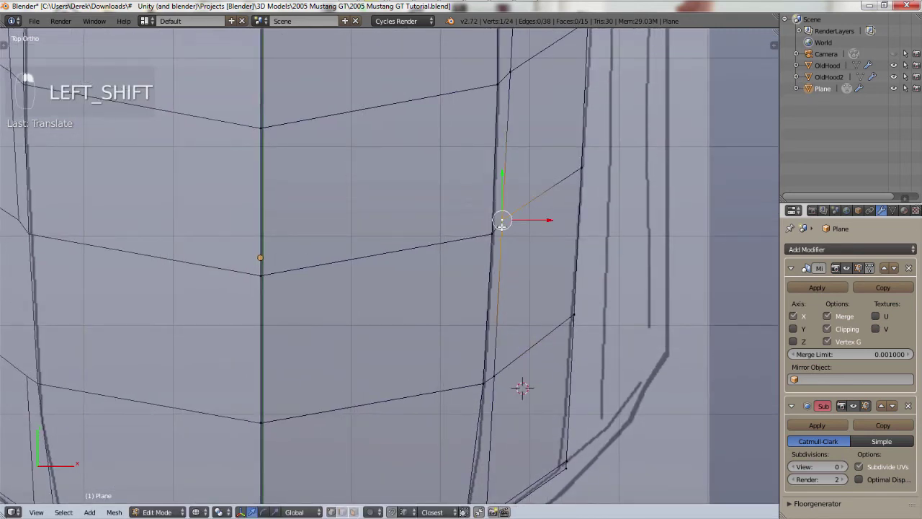
key("g")
key("y")
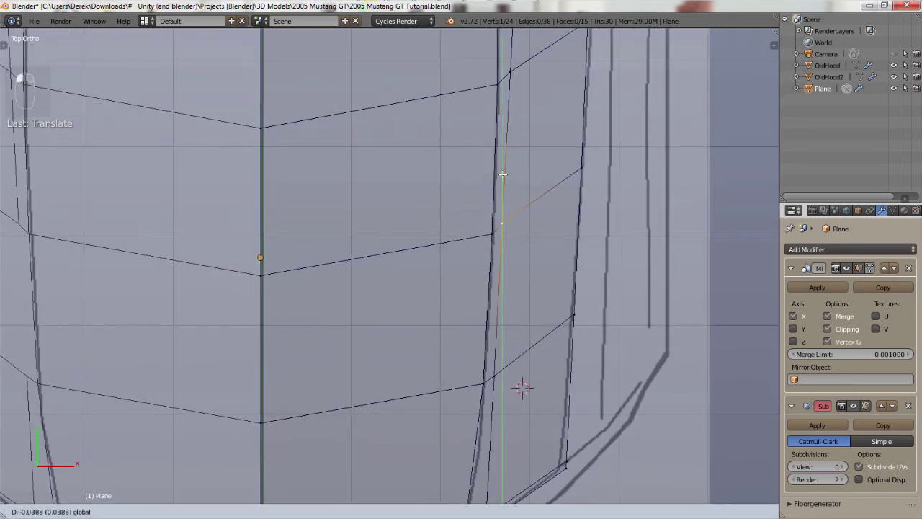
left_click(502, 180)
- Move the vertex just outside the crease in the second row from the windshield slightly forward along Y
middle_click_drag(512, 140, 521, 280, "shift")
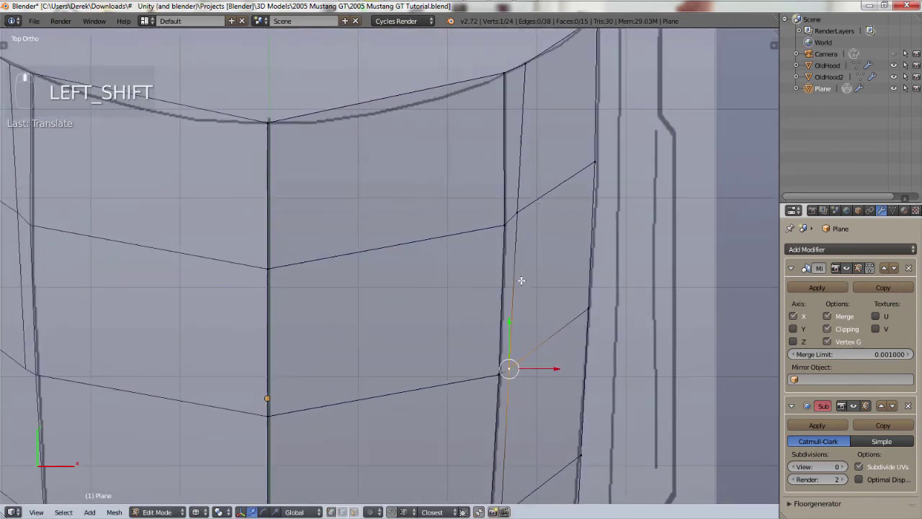
right_click(512, 219)
key("g")
key("y")
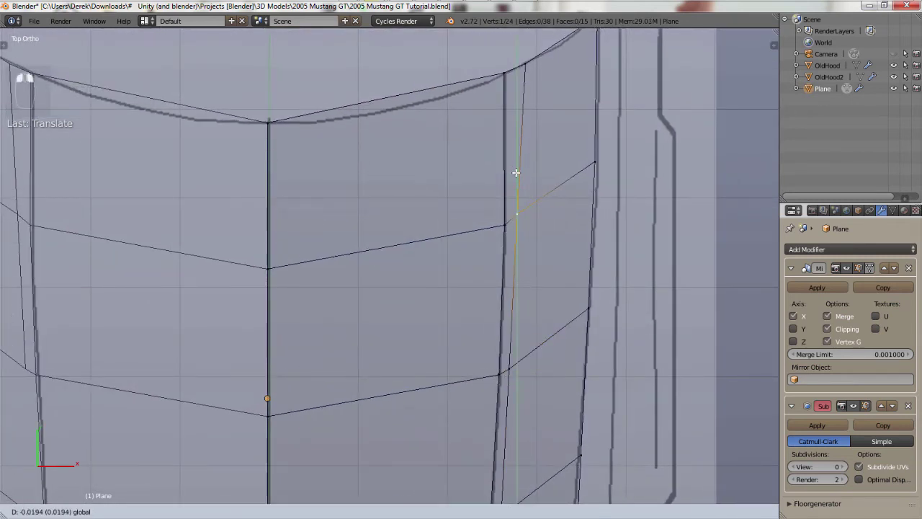
left_click(515, 173)
- Move both vertices at the hood's front outer corner inward along X onto the blueprint's hood outline
scroll(523, 318, "down", 2)
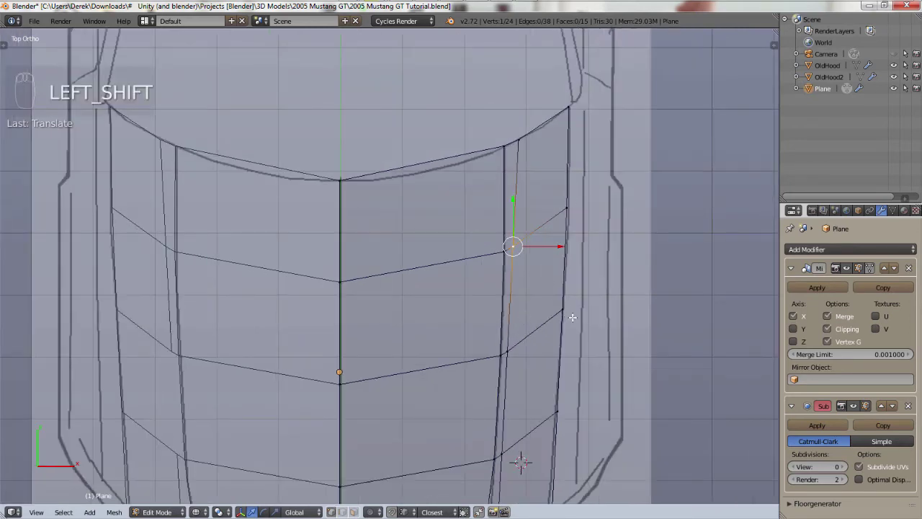
middle_click_drag(570, 318, 599, 130, "shift")
scroll(481, 407, "up", 4)
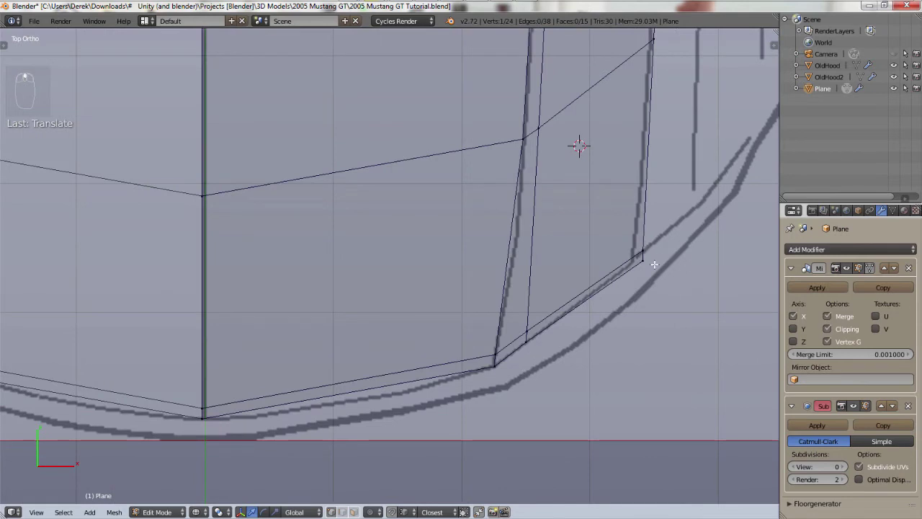
scroll(654, 264, "up", 3)
right_click(631, 238)
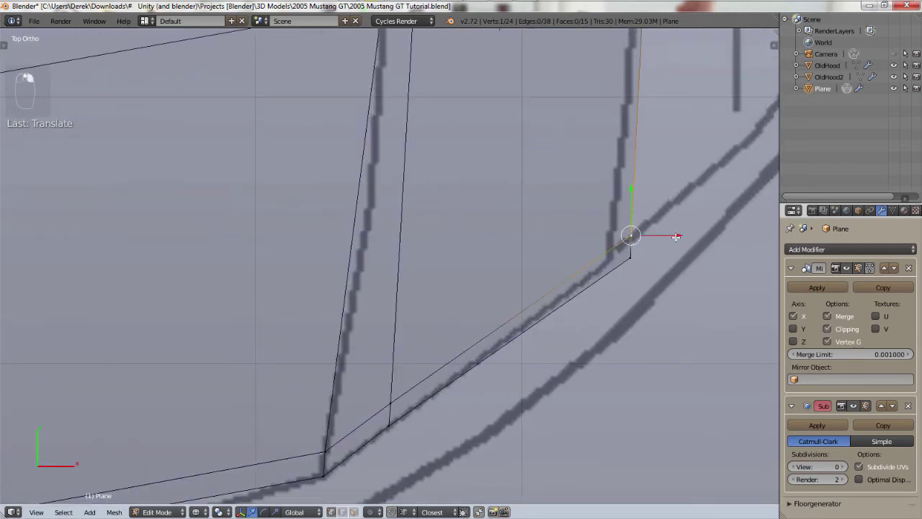
left_click_drag(676, 237, 618, 239)
left_click(655, 238)
right_click(632, 252)
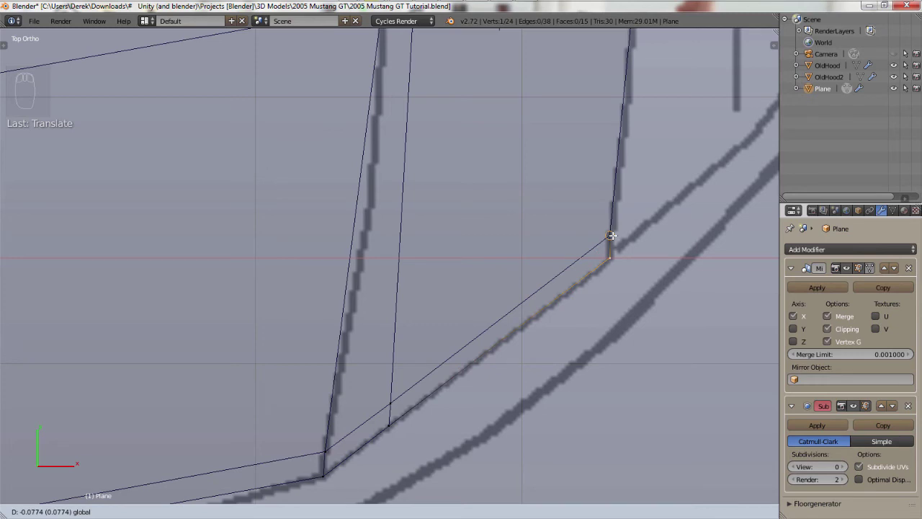
left_click(613, 235)
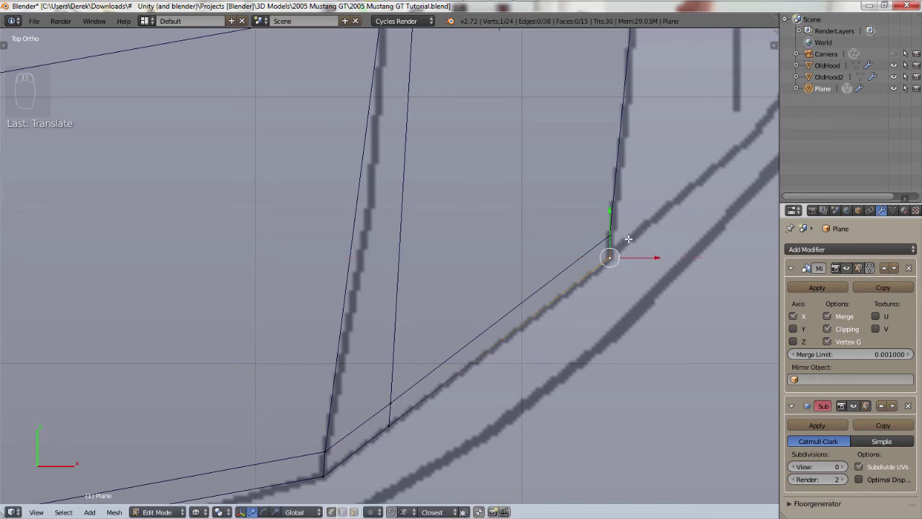
- Deselect all vertices and examine the hood's front edge and crease against the top-view blueprint
left_click(411, 512)
key("a")
scroll(609, 345, "down", 4)
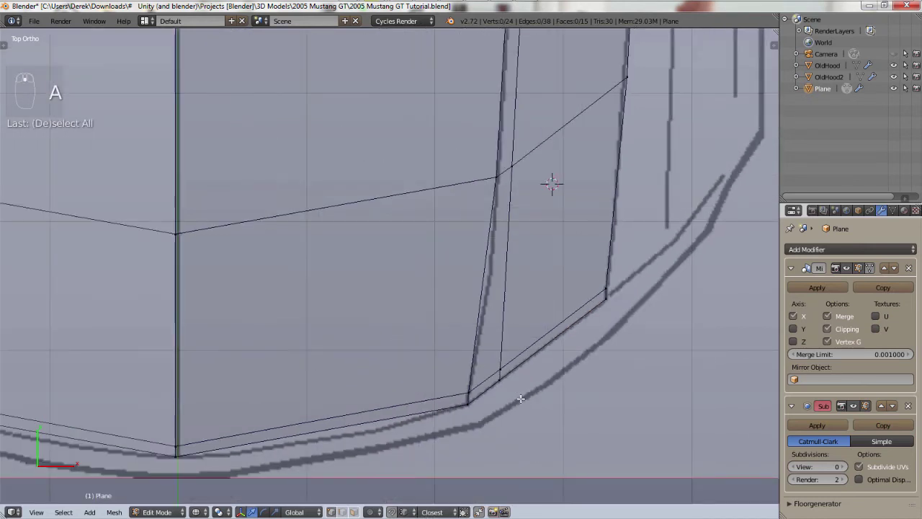
scroll(443, 420, "up", 4)
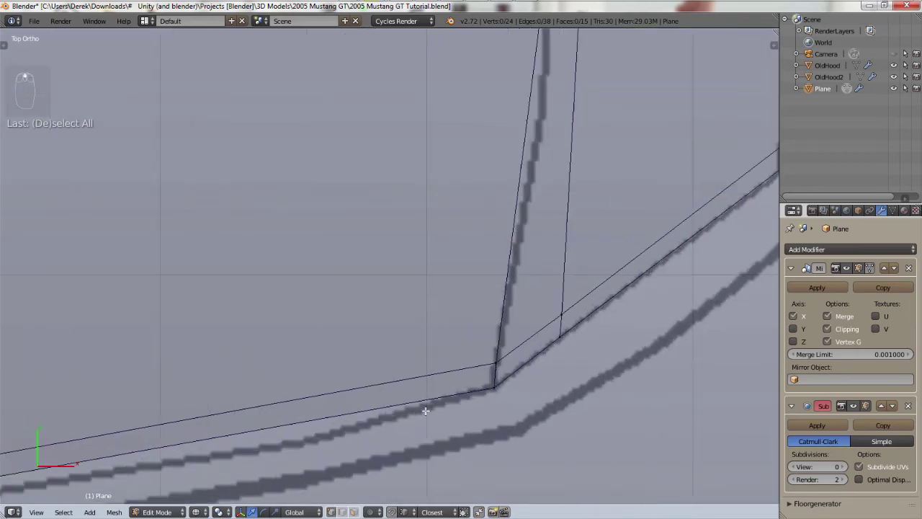
scroll(643, 72, "down", 5)
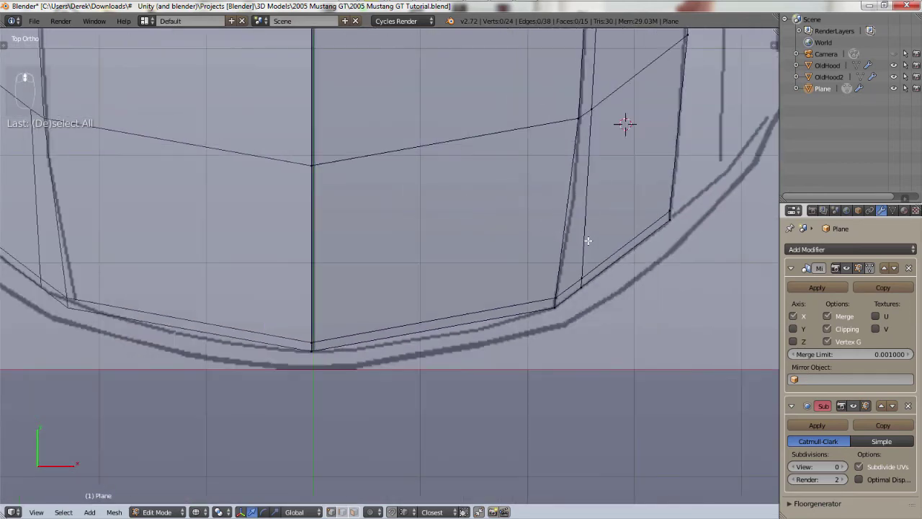
middle_click_drag(618, 144, 569, 211, "shift")
middle_click_drag(544, 332, 524, 346, "shift")
scroll(535, 321, "down", 2)
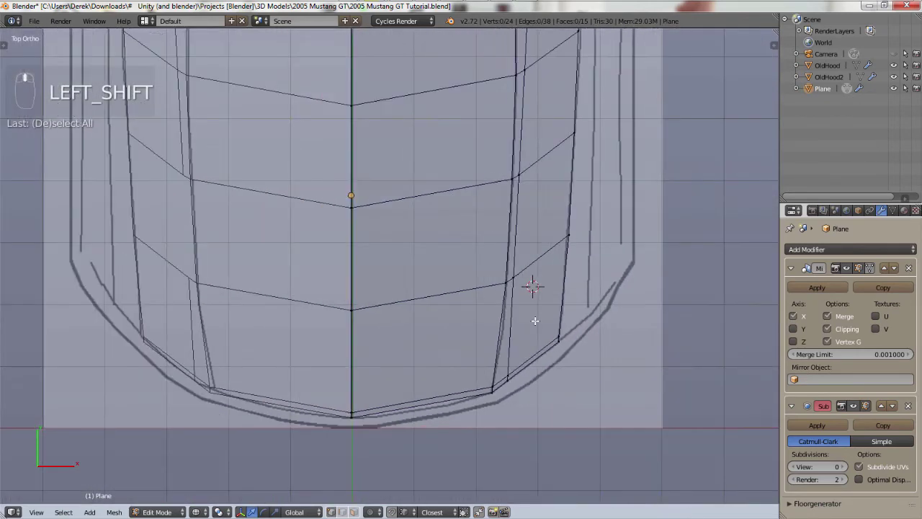
- In front view, move the upper vertex at the hood's front outer corner outward along X onto the blueprint's hood outline
key("KP_1")
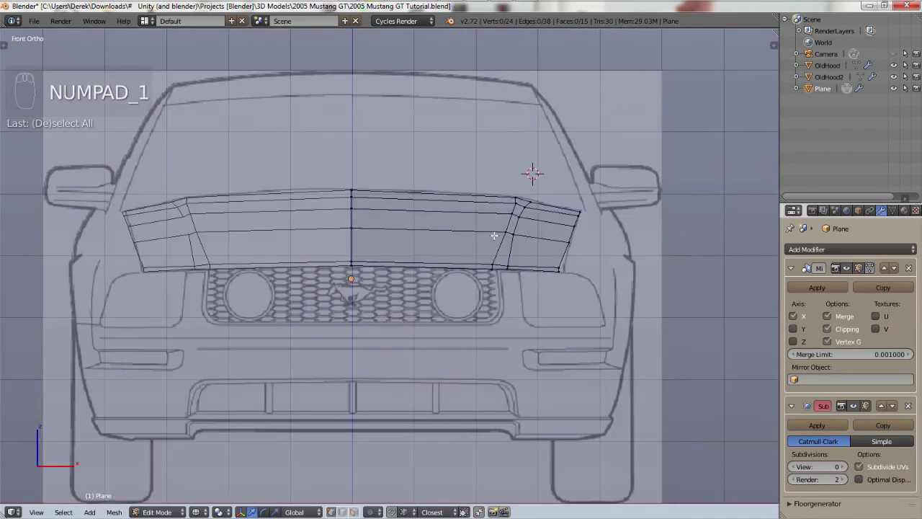
scroll(591, 257, "up", 4)
middle_click_drag(648, 325, 546, 317, "shift")
scroll(560, 329, "up", 1)
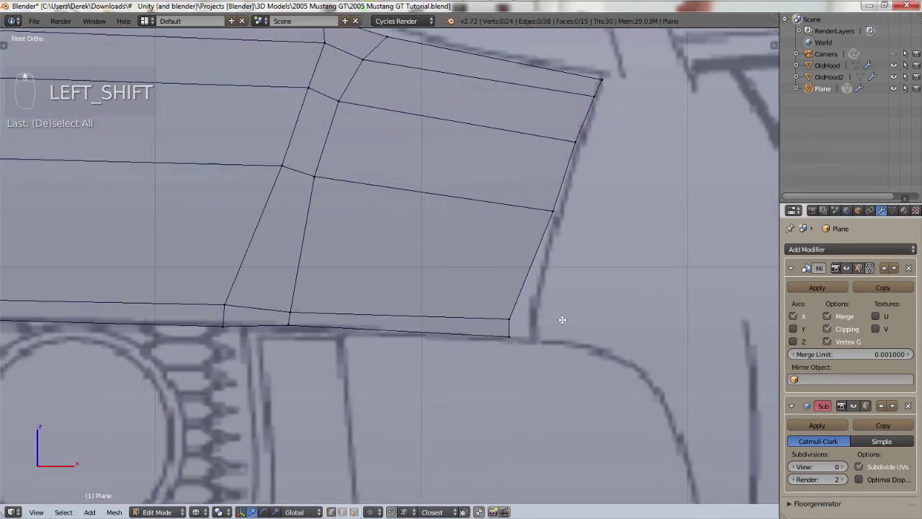
right_click(507, 318)
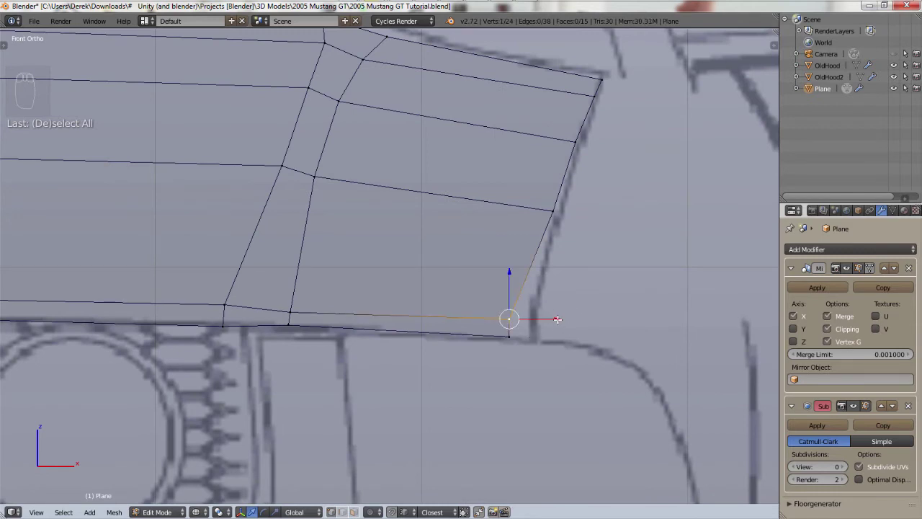
mouse_move(557, 319)
left_mouse_down()
mouse_move(580, 319)
mouse_move(587, 334)
mouse_move(541, 318)
left_mouse_up()
- Move the lower vertex at the hood's front outer corner outward along X until it sits under the upper corner vertex
right_click(511, 335)
right_click(541, 318)
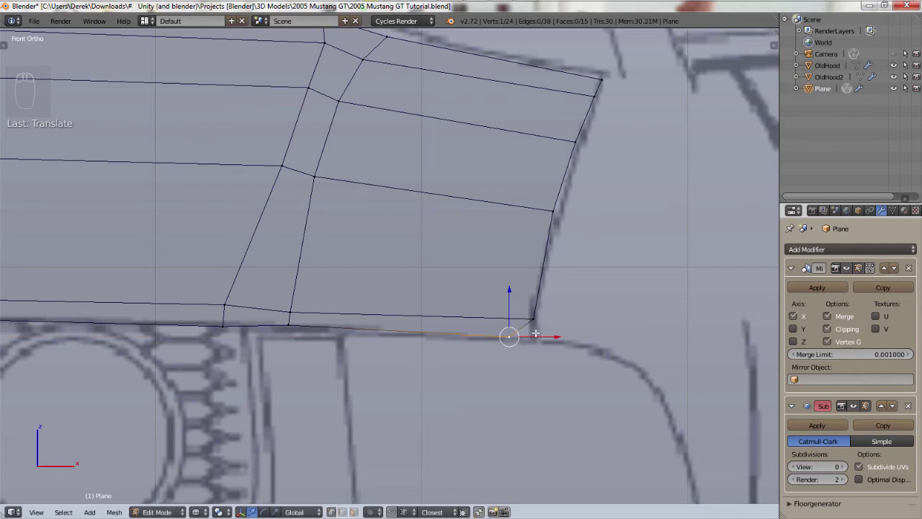
key("g")
key("x")
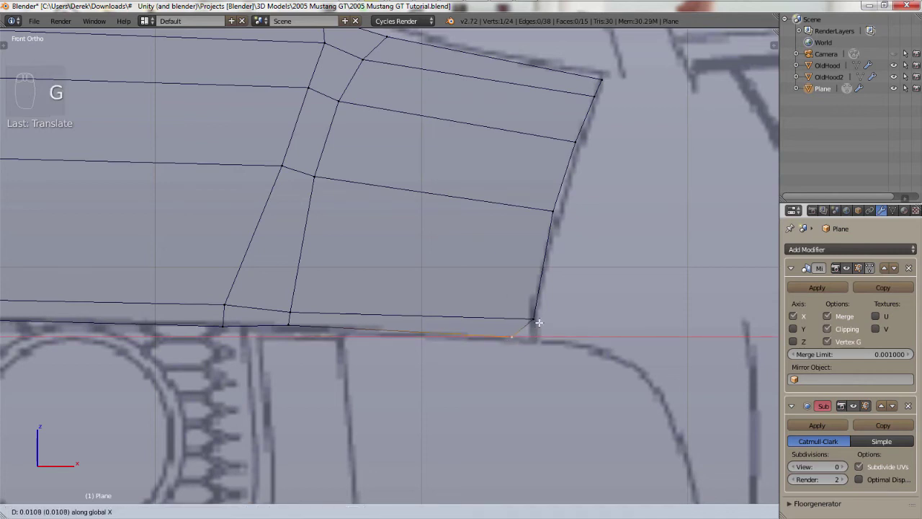
left_click(537, 316)
- Compare the hood's front outer corner and overall outline with the blueprint in both top and front views
key("KP_7")
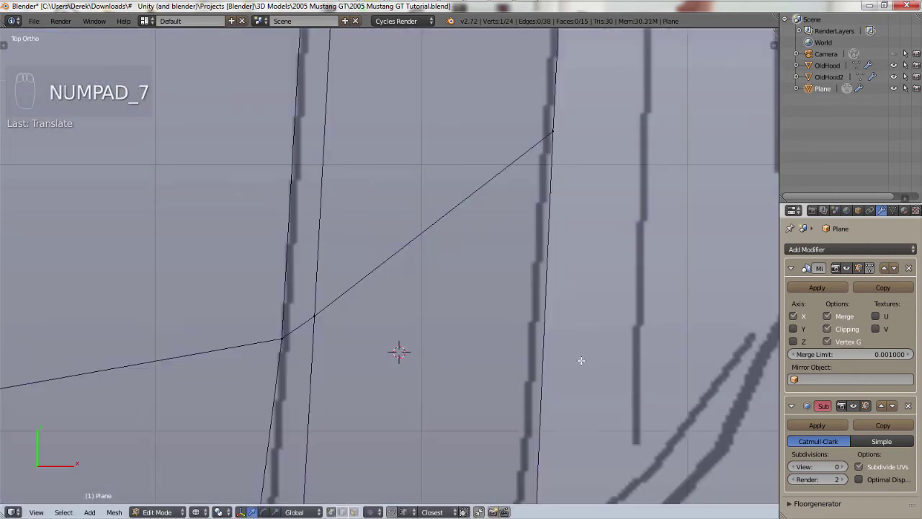
middle_click_drag(572, 362, 576, 265, "shift")
scroll(573, 359, "up", 4)
scroll(574, 356, "down", 8)
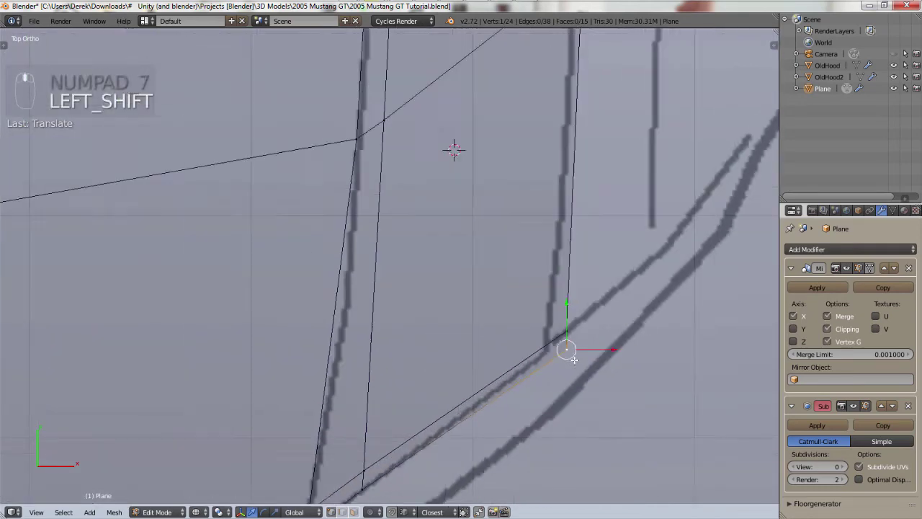
scroll(586, 191, "down", 1)
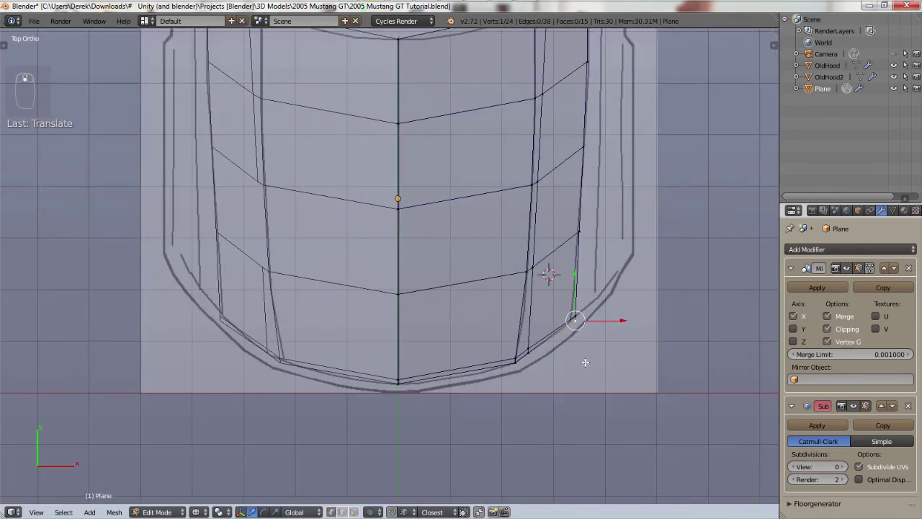
scroll(585, 362, "up", 8)
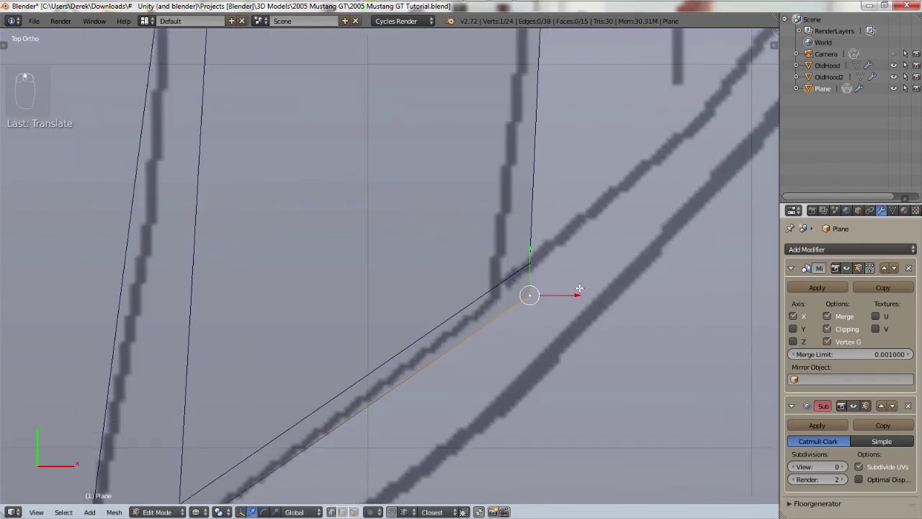
scroll(581, 288, "down", 5)
scroll(584, 285, "up", 4)
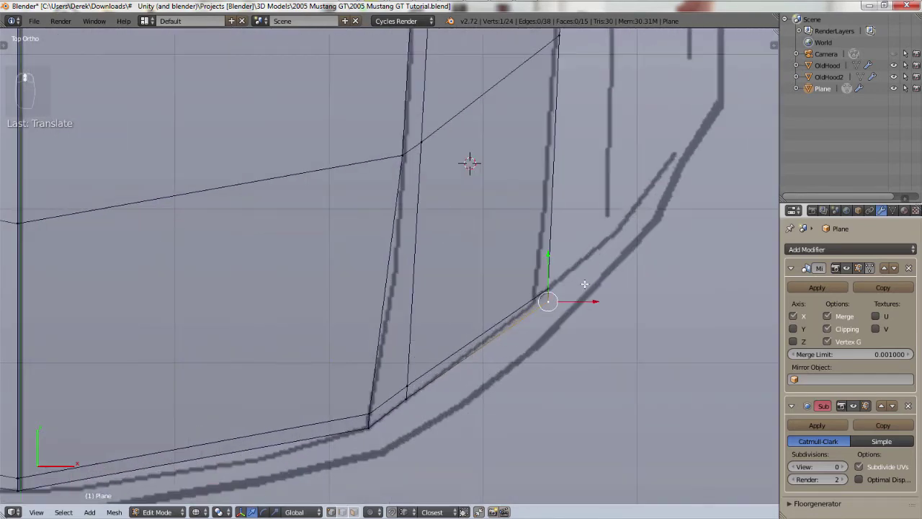
scroll(585, 284, "down", 1)
key("KP_1")
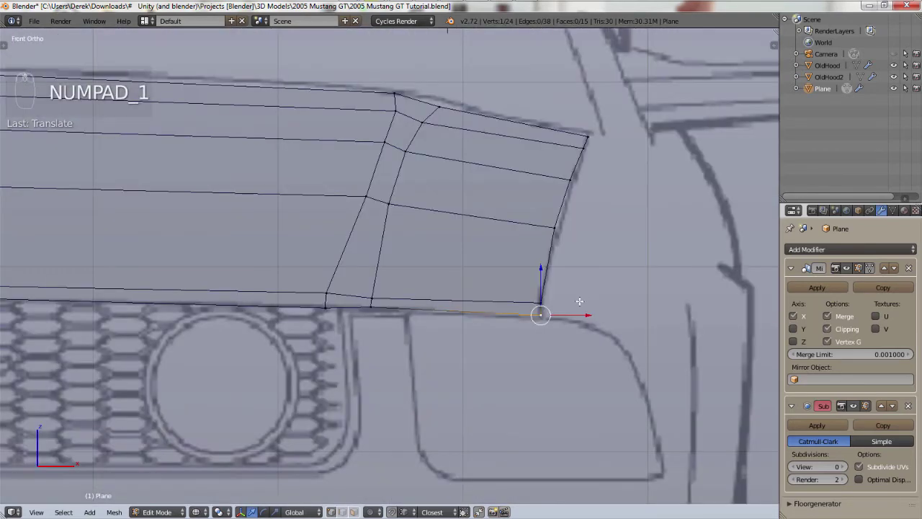
key("KP_7")
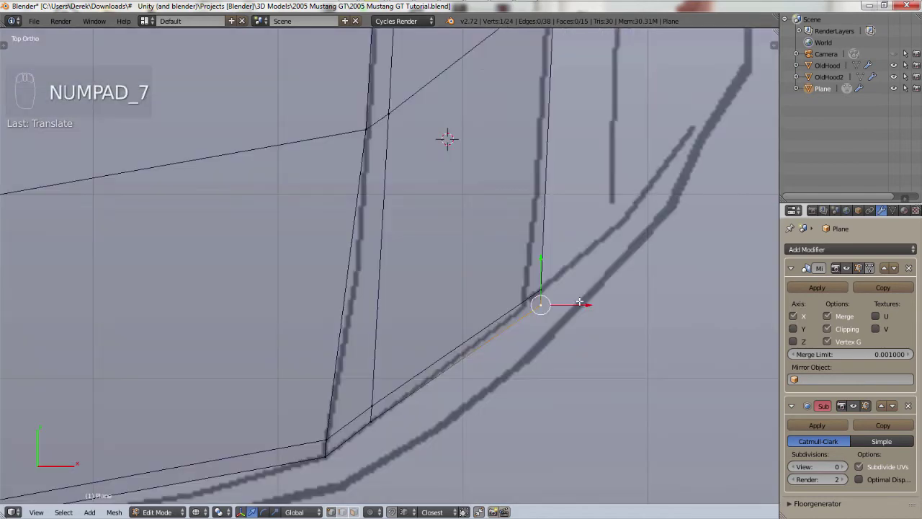
scroll(583, 294, "down", 4)
key("KP_1")
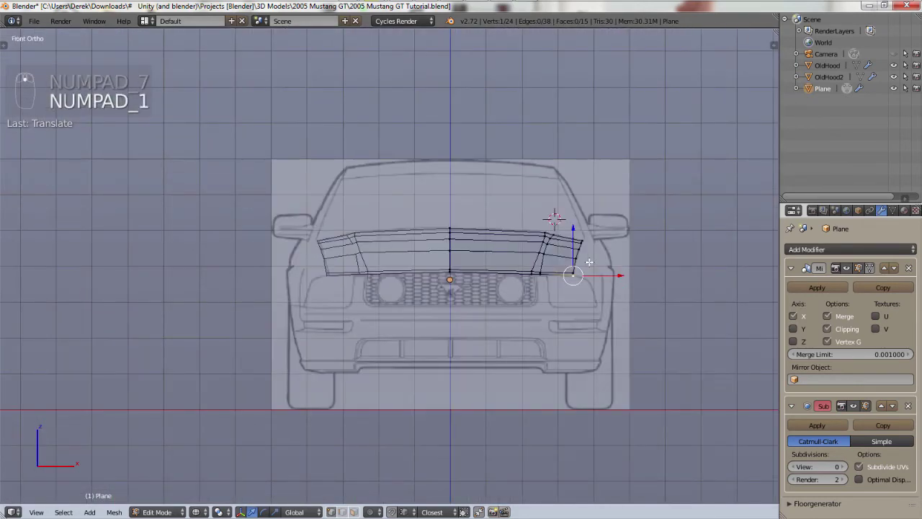
scroll(590, 265, "up", 7)
key("KP_7")
scroll(564, 270, "down", 6)
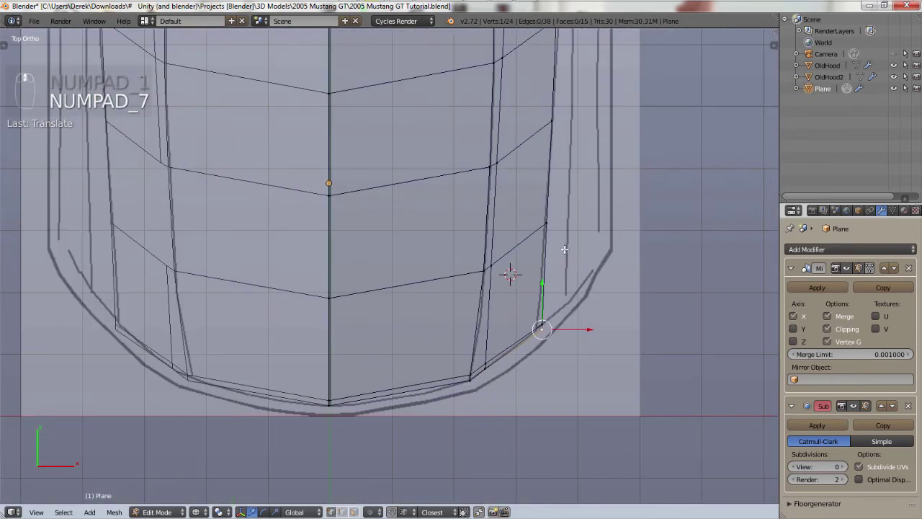
scroll(584, 237, "up", 2, "shift")
middle_click_drag(584, 237, 578, 315, "shift")
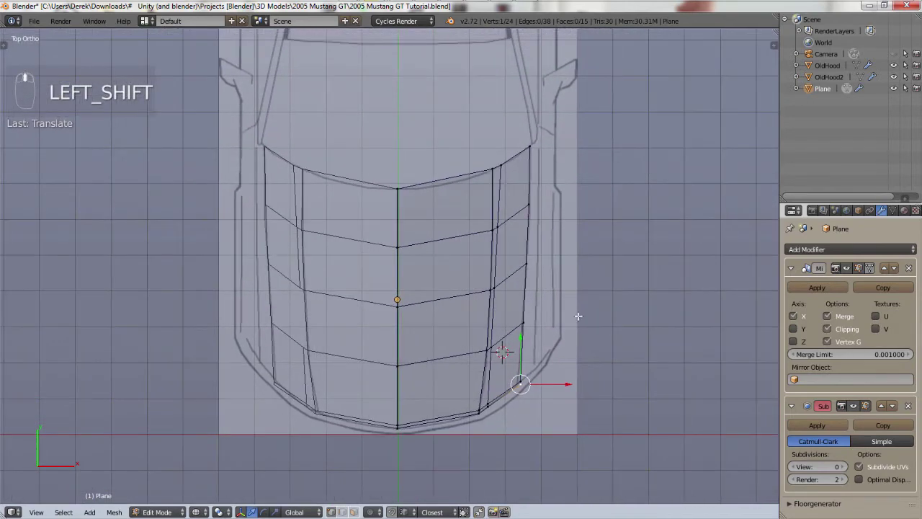
- Select the upper edge loop along the hood's front and show the numeric transform and crease properties
middle_click_drag(504, 428, 458, 318)
scroll(458, 318, "up", 8)
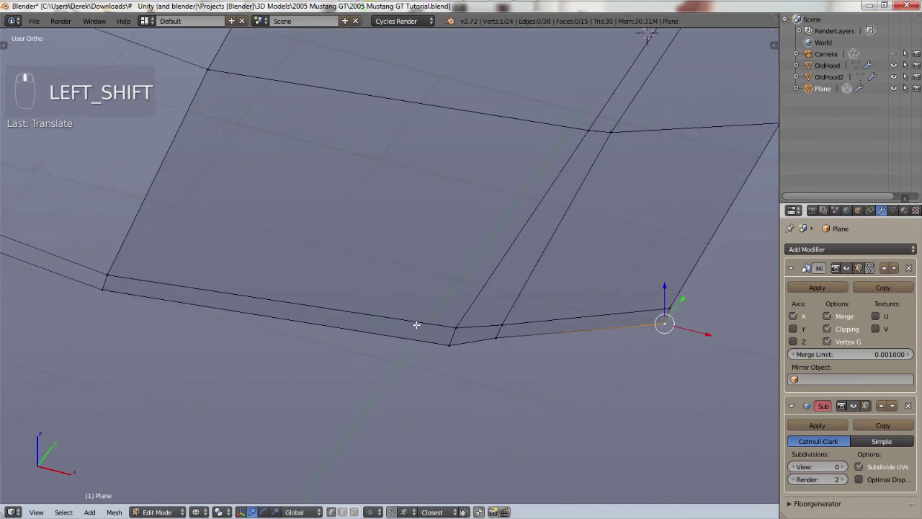
right_click(418, 323)
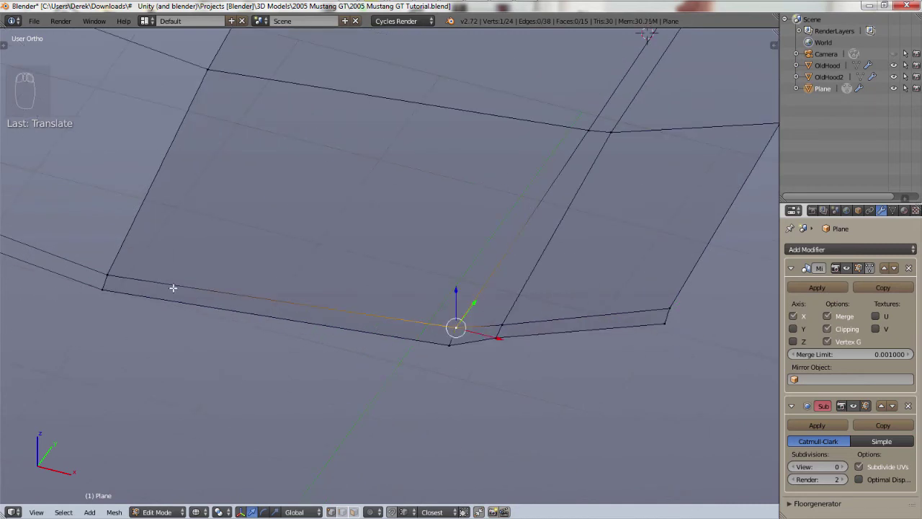
right_click(314, 307, "alt")
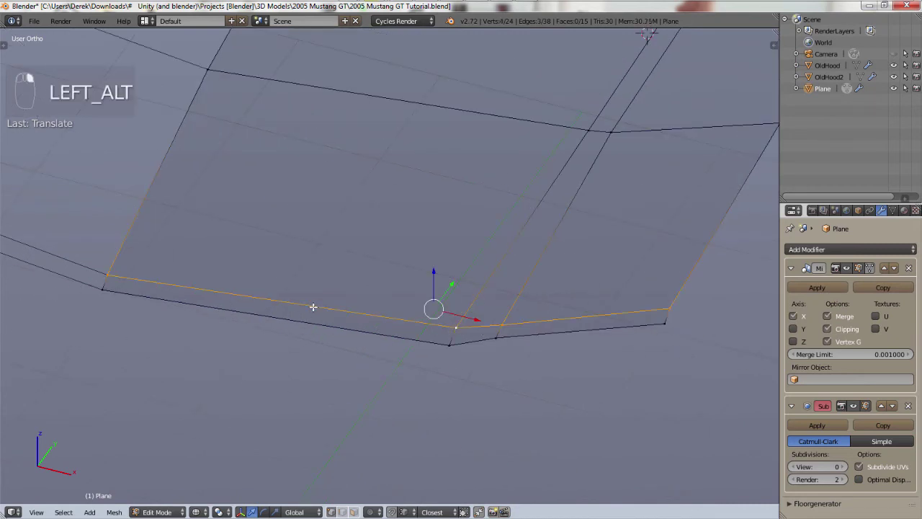
scroll(313, 306, "down", 5)
scroll(313, 306, "up", 2)
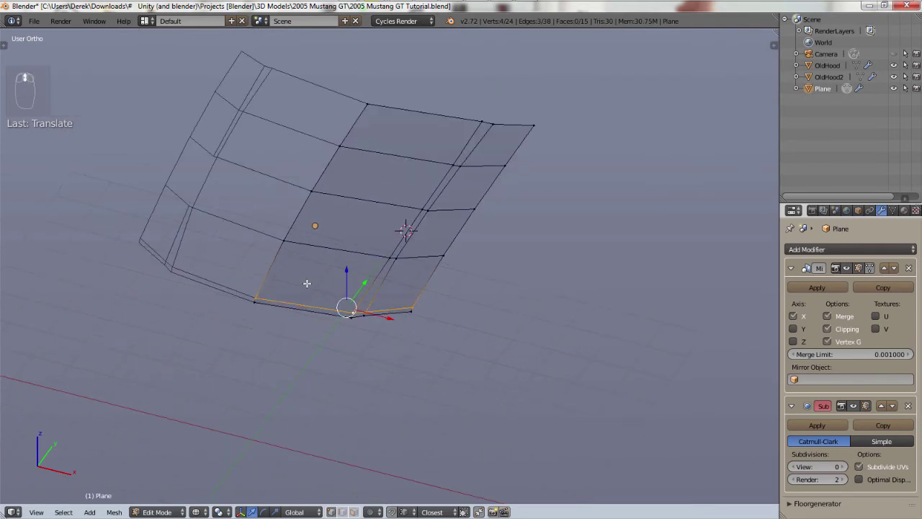
key("n")
scroll(643, 151, "up", 5)
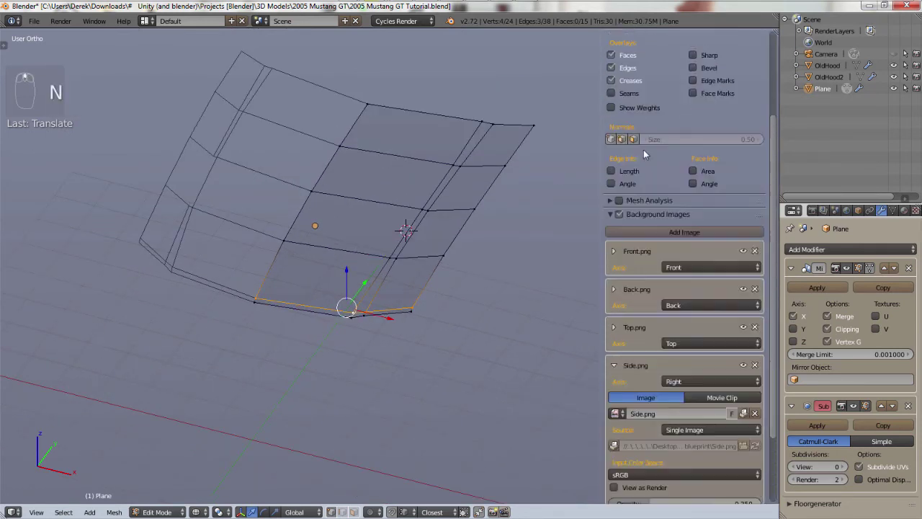
scroll(687, 129, "up", 3)
scroll(611, 44, "up", 2)
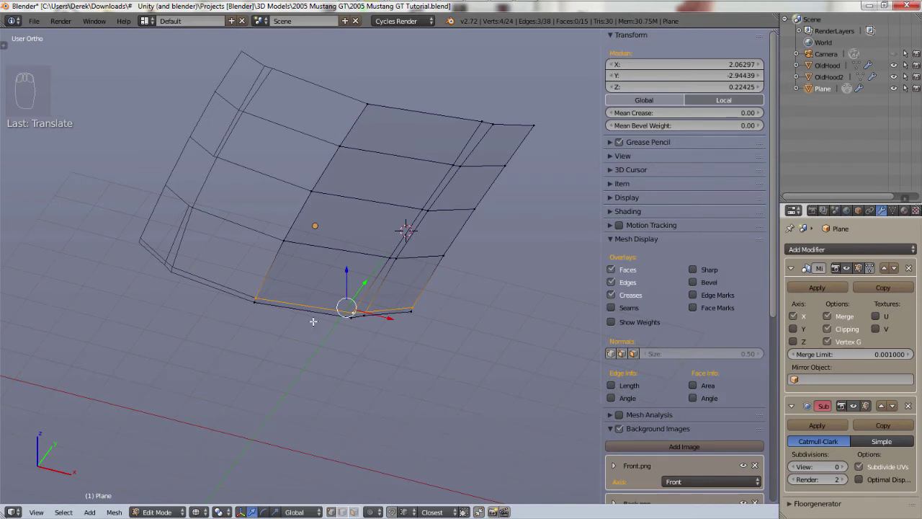
key("shift")
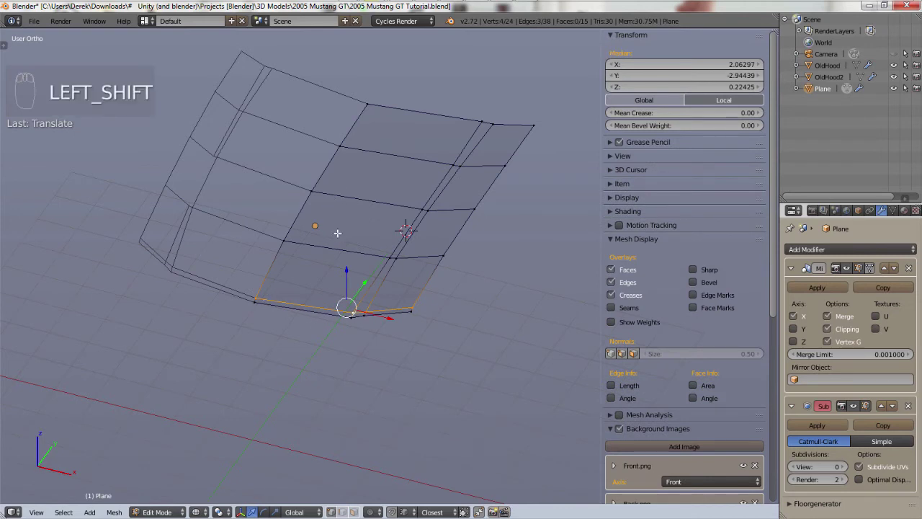
key("shift+e")
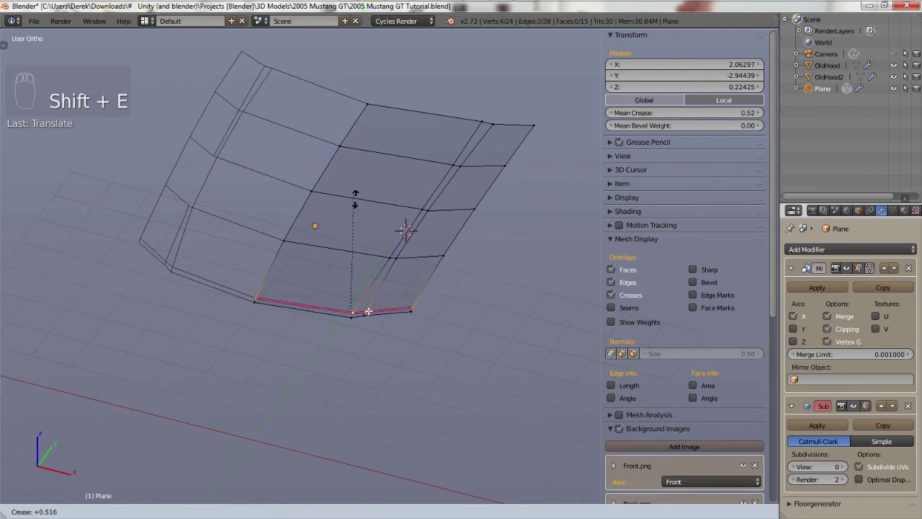
right_click(395, 276)
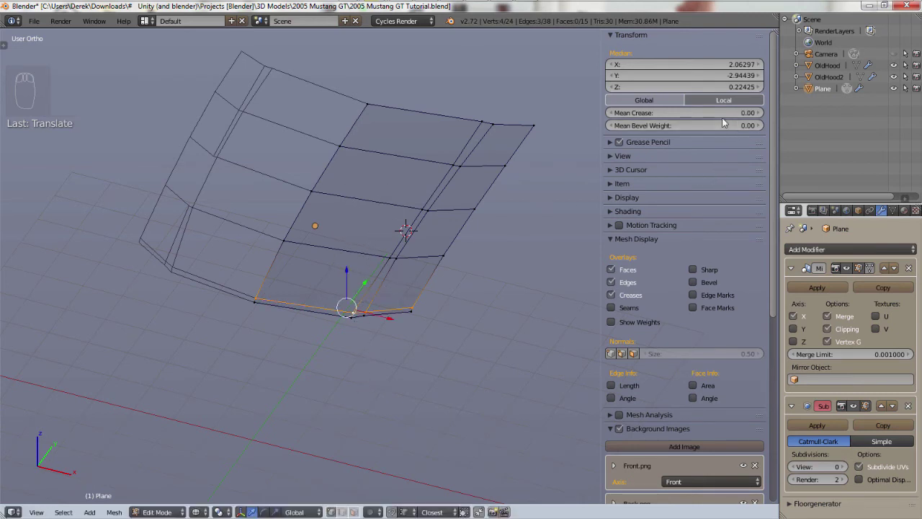
- Raise the mean crease of the selected upper front edge loop to sharpen it, and deselect everything
left_click_drag(722, 115, 759, 115)
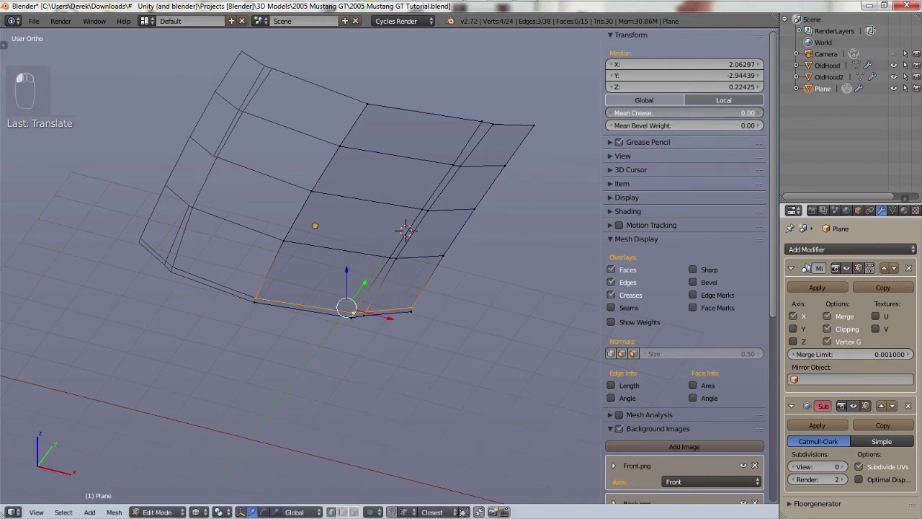
key("a")
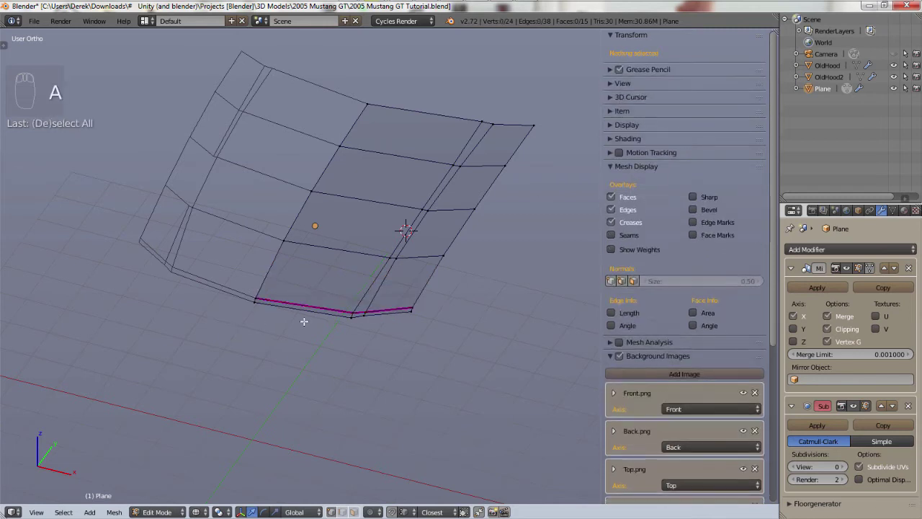
- Select the lowest edge loop along the hood's front and set its mean crease to 1.00
scroll(314, 314, "up", 2)
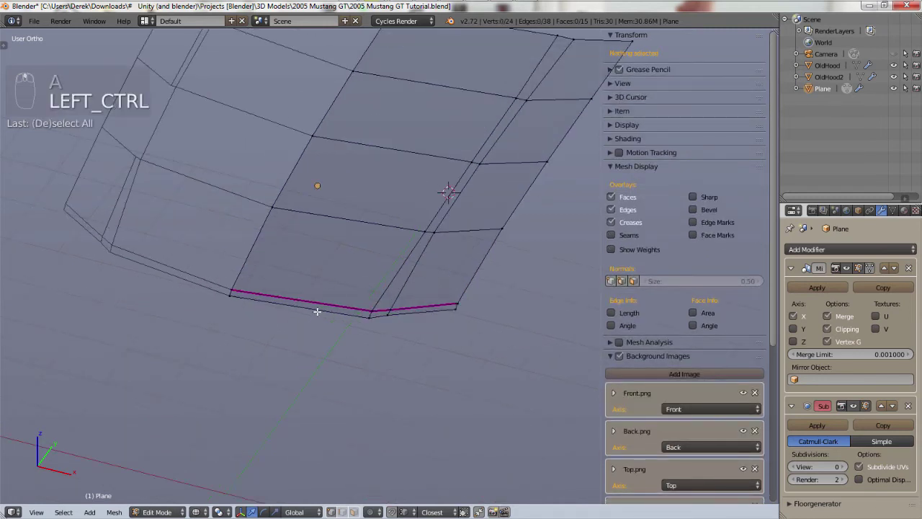
left_click(317, 311, "ctrl+alt")
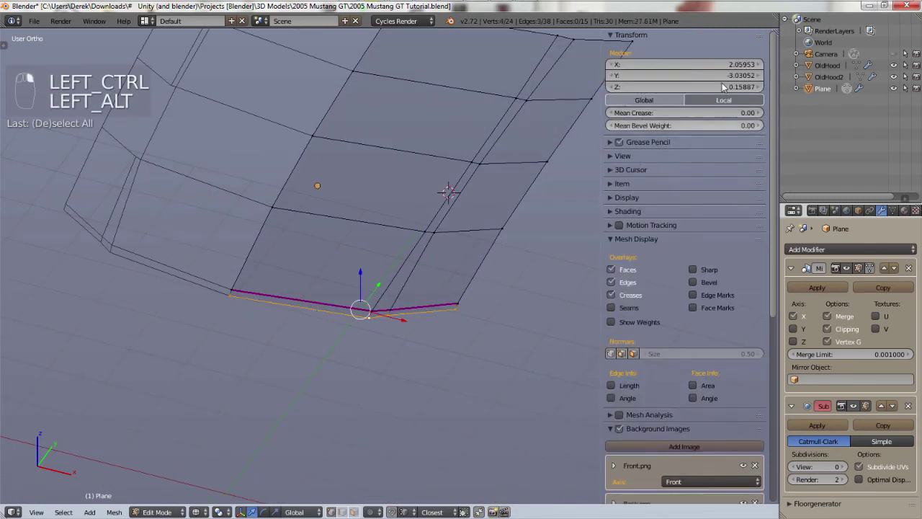
left_click_drag(712, 114, 749, 114)
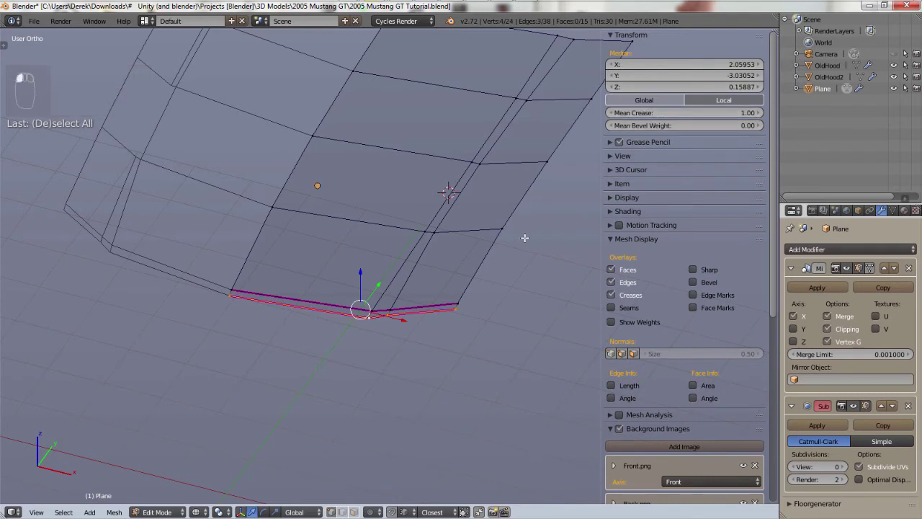
- Select the inner of the two lengthwise edge loops forming the hood's side crease and give it a partial mean crease
middle_click_drag(472, 326, 329, 336, "shift")
right_click(317, 295)
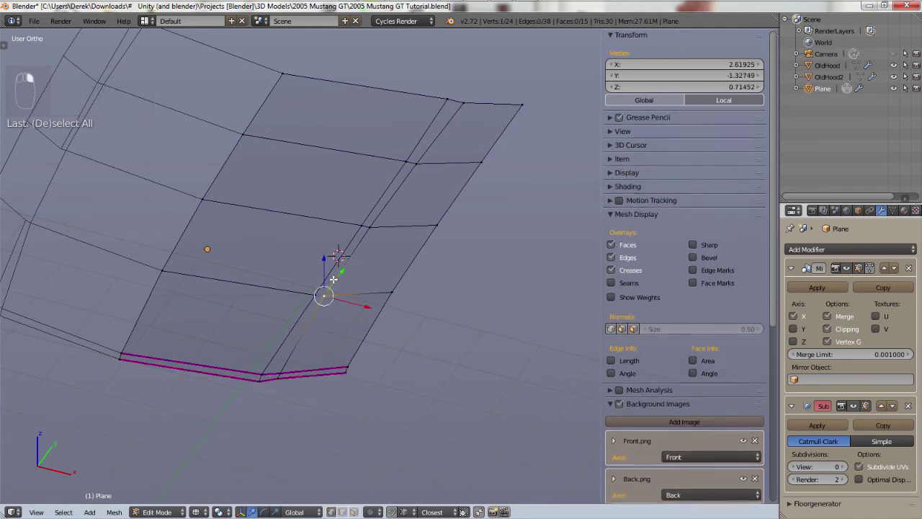
right_click(362, 224)
right_click(377, 199, "alt")
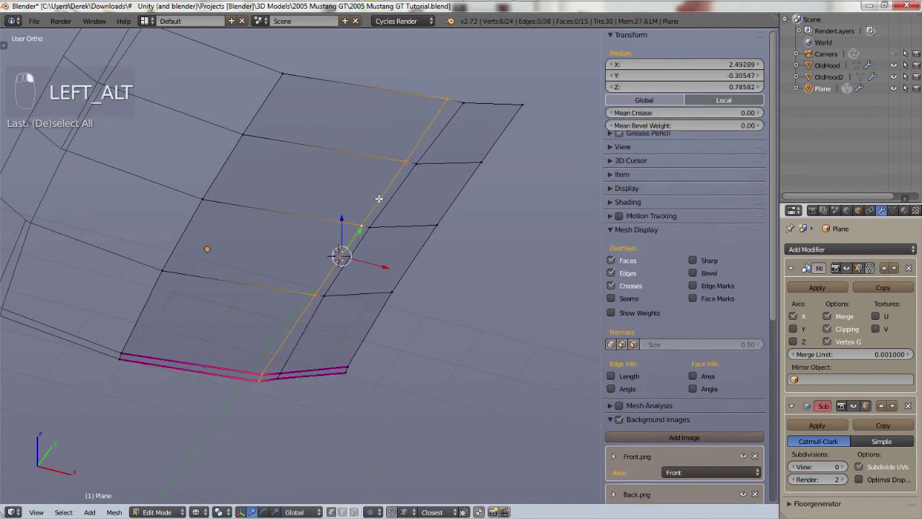
left_click_drag(732, 112, 739, 111)
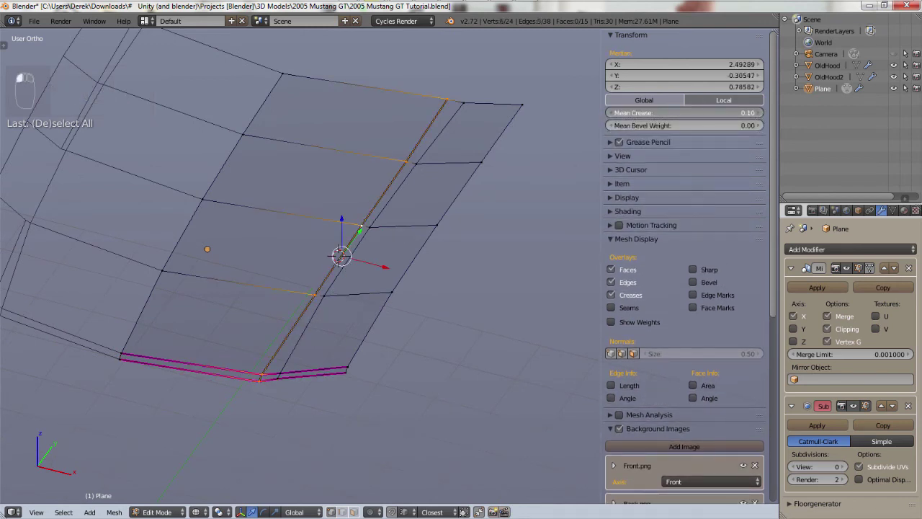
- Select the outer lengthwise edge loop of the hood's side crease and set its mean crease to 0.48
right_click(415, 182)
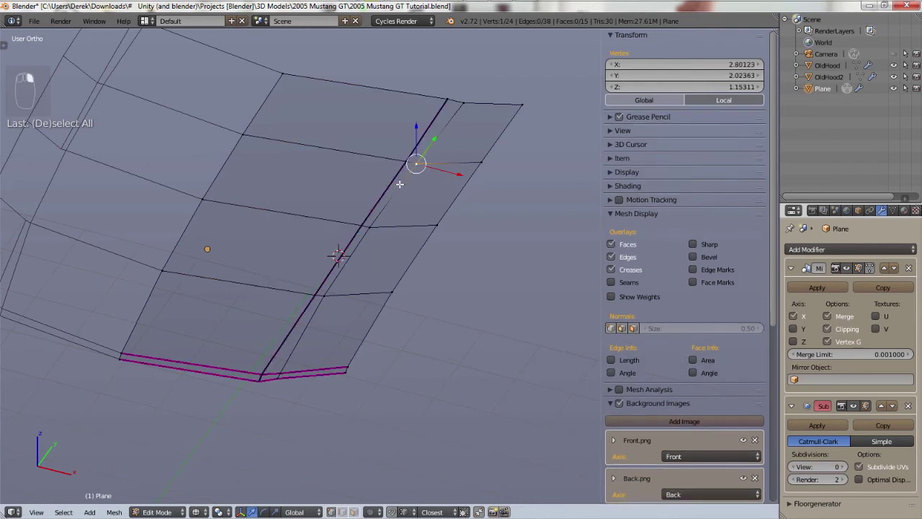
right_click(346, 258, "alt")
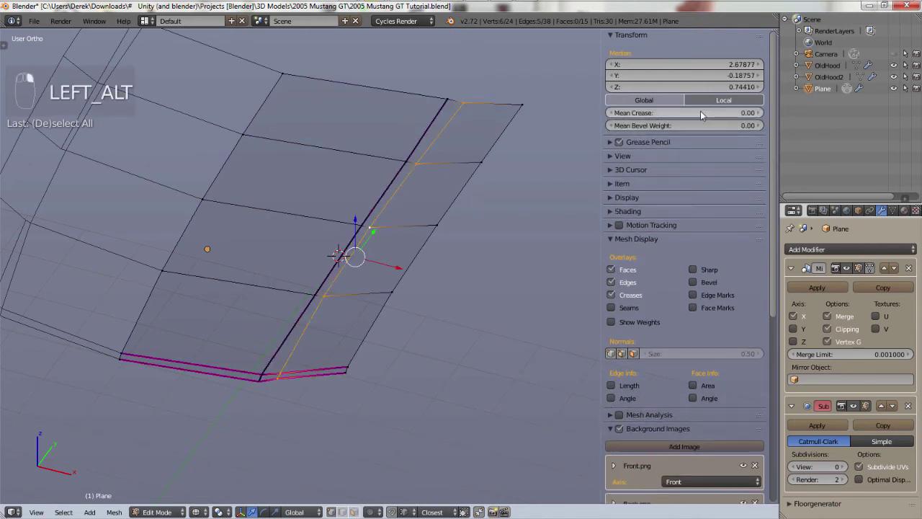
left_click_drag(697, 114, 706, 114)
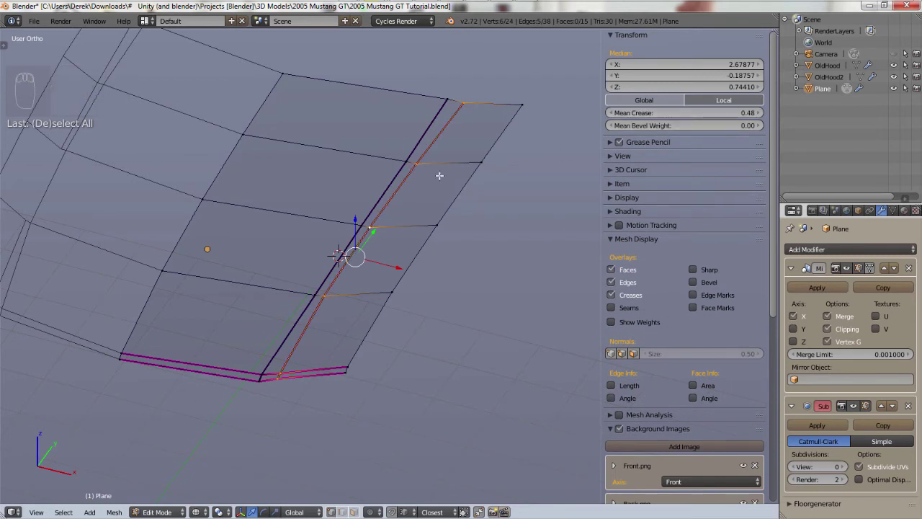
- Select the edge loop along the hood's outer side and set its mean crease to 1.00
right_click(468, 183)
right_click(469, 189, "alt")
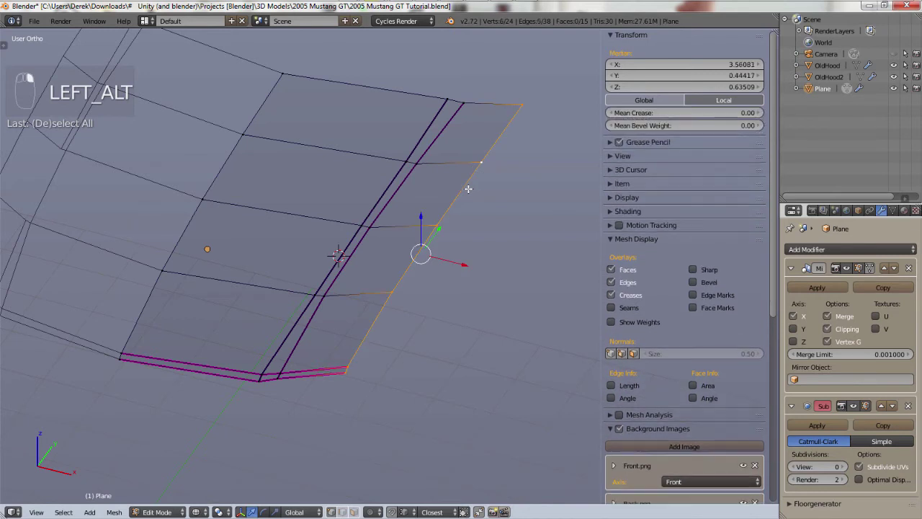
left_click_drag(696, 113, 700, 113)
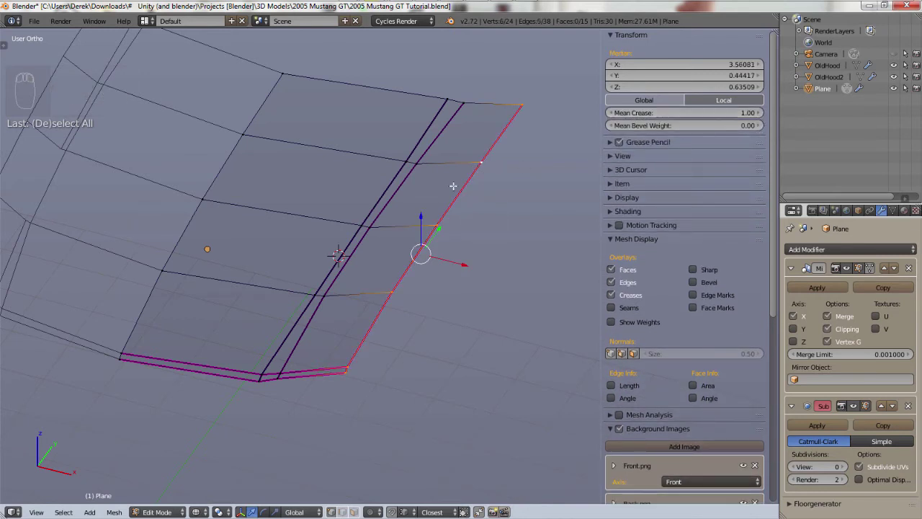
- Select the edge loop across the hood's rear border and set its mean crease to 1.00
right_click(495, 104)
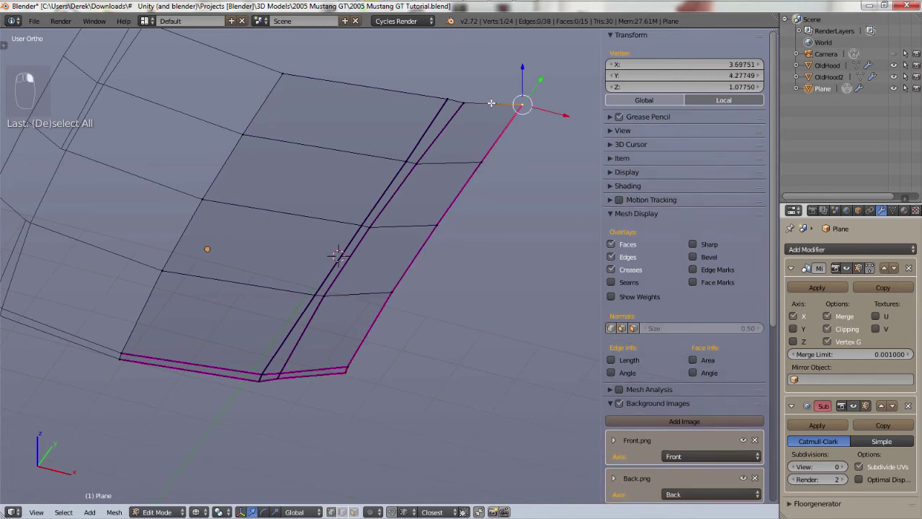
right_click(492, 104, "alt")
right_click(491, 104, "alt")
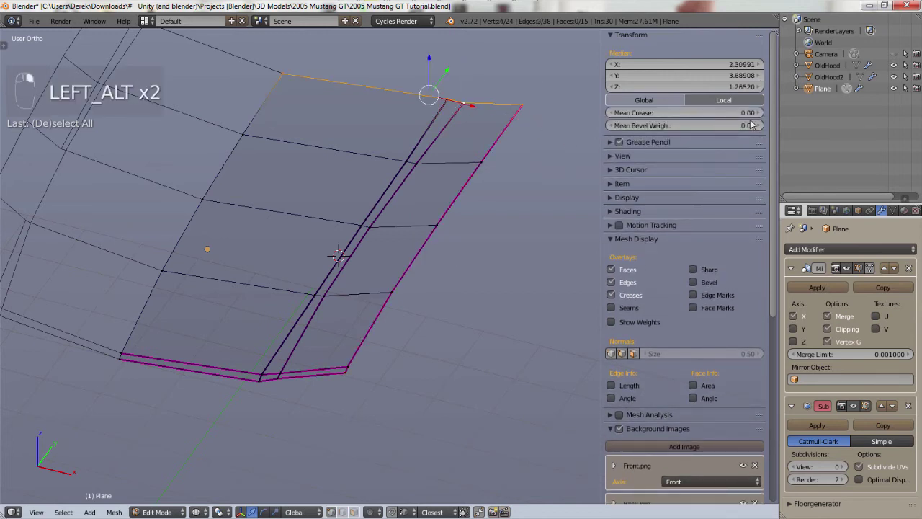
left_click_drag(701, 113, 717, 113)
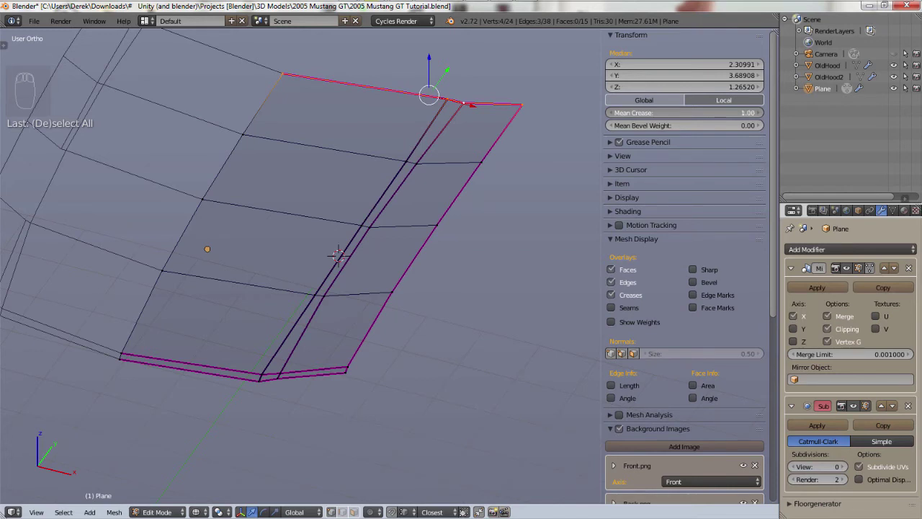
- In edge select mode, select the two edges meeting at the hood's rear outer corner and set their mean crease to 0.79
right_click(497, 108)
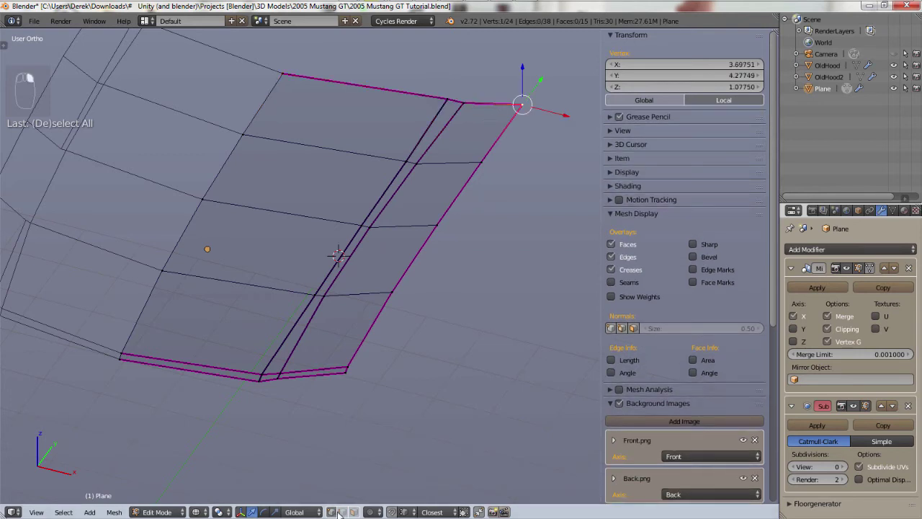
left_click(342, 512)
right_click(508, 110)
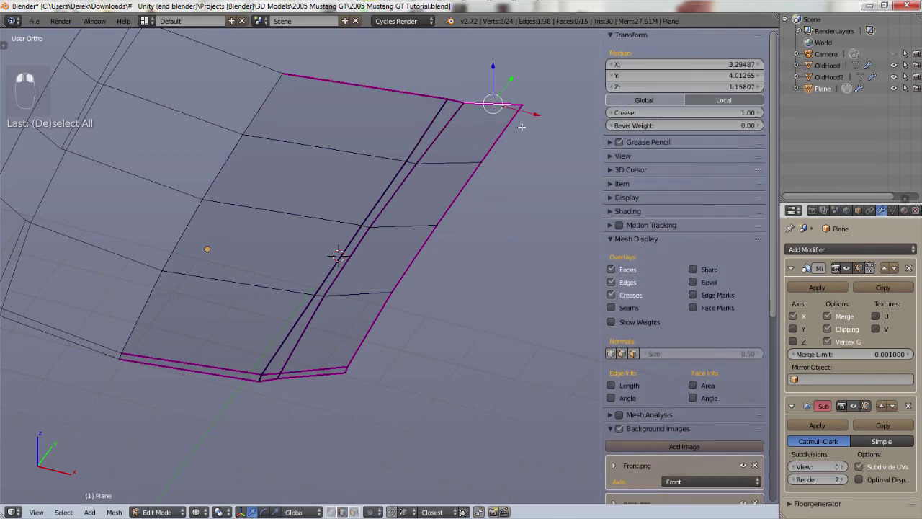
right_click(506, 123, "shift")
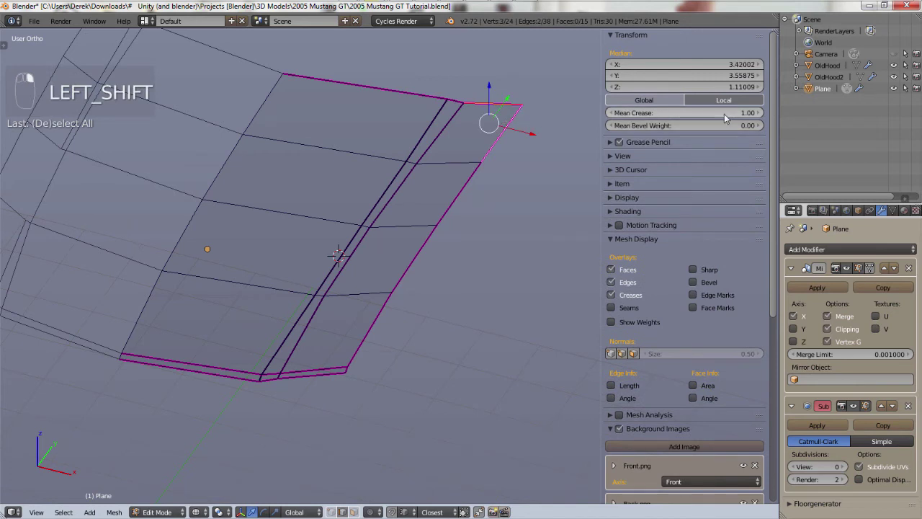
left_click(613, 113)
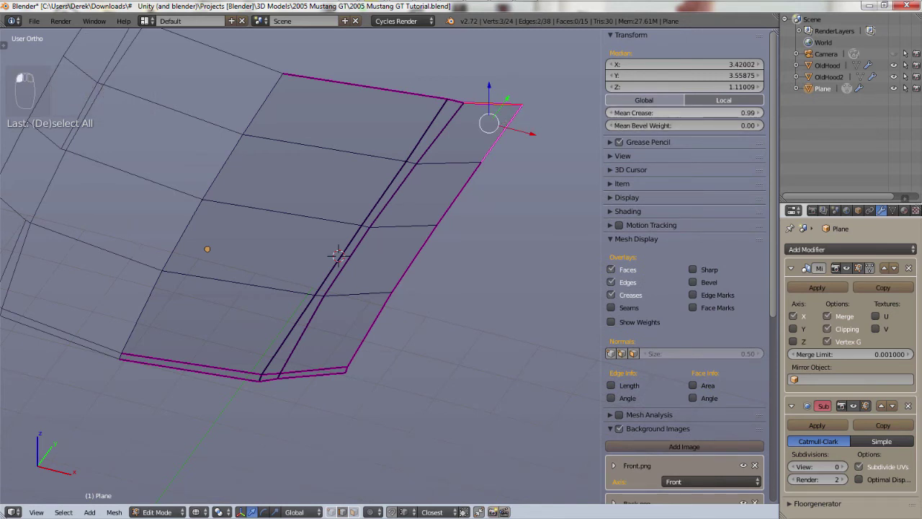
left_click(613, 114)
left_click_drag(614, 114, 577, 114)
scroll(562, 73, "up", 5)
left_click_drag(735, 114, 518, 113)
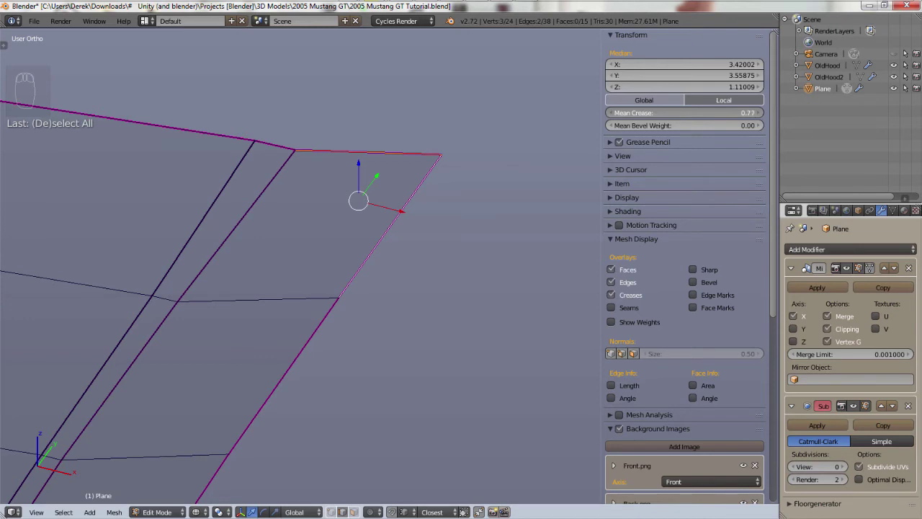
left_click_drag(737, 114, 734, 114)
scroll(437, 269, "down", 6)
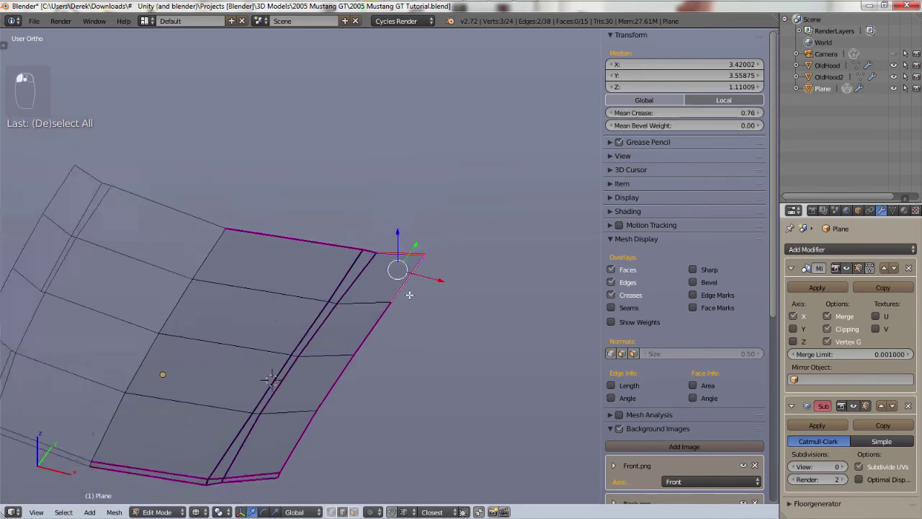
scroll(409, 295, "down", 4)
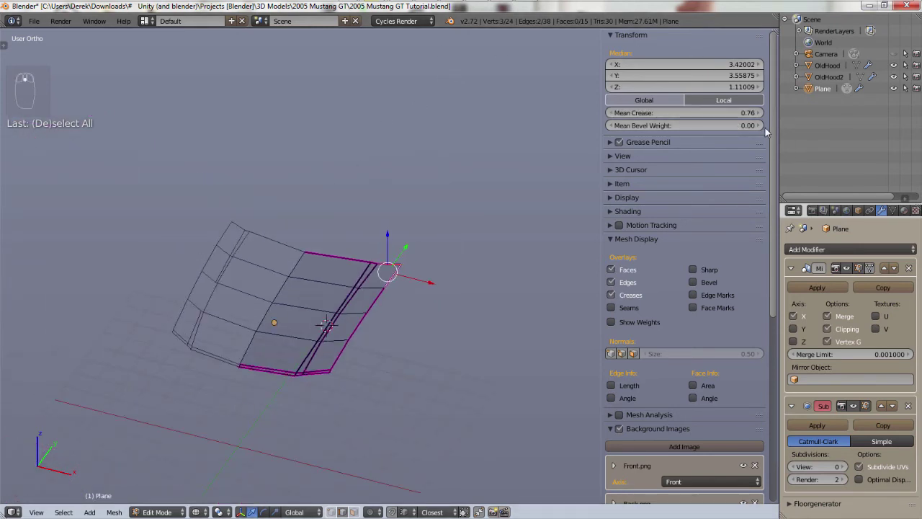
left_click_drag(761, 116, 765, 115)
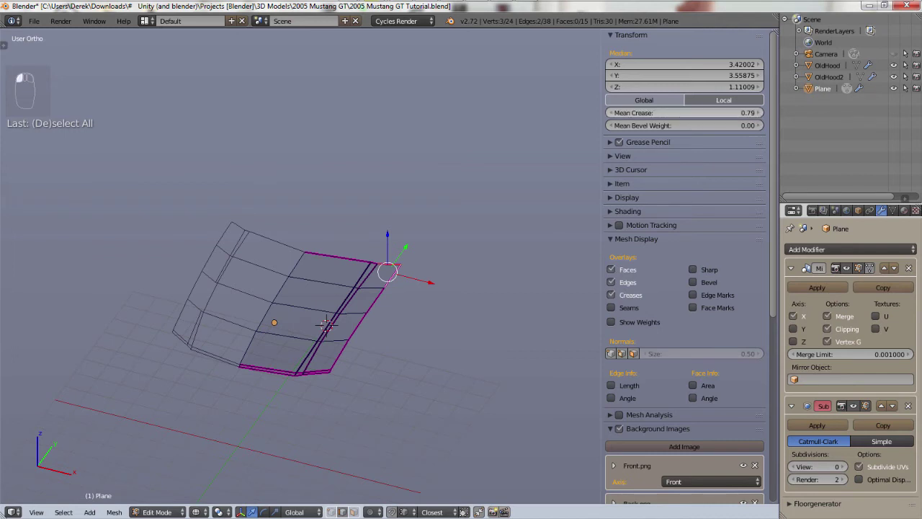
- Hide the properties sidebar and deselect all of the hood's edges
key("n")
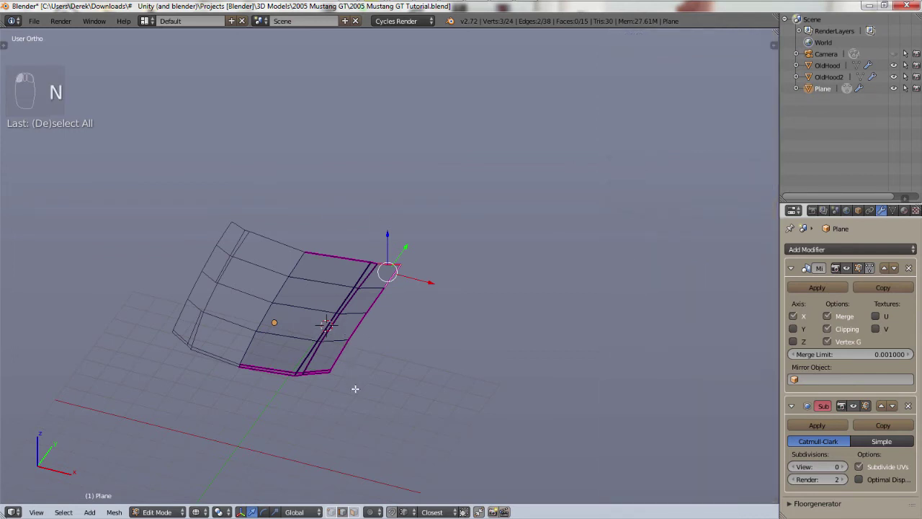
scroll(309, 381, "up", 5)
middle_click_drag(319, 300, 444, 337, "shift")
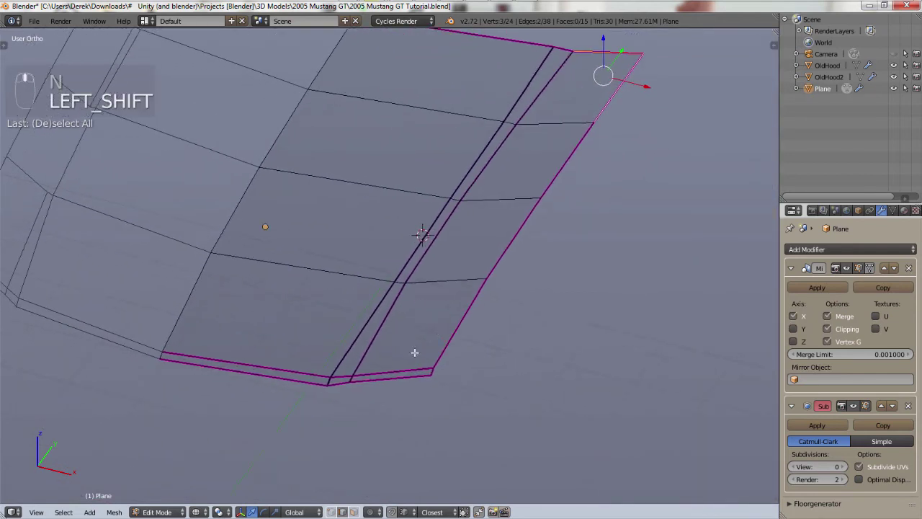
key("a")
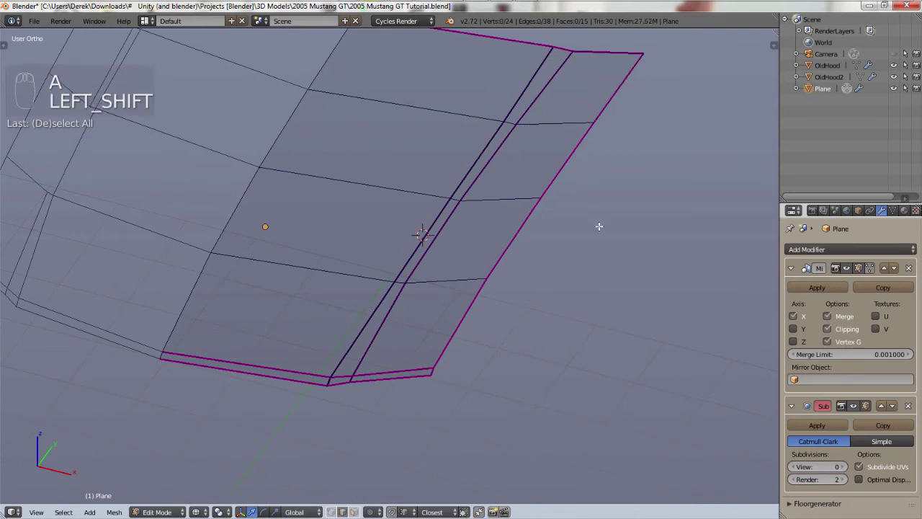
- Switch the viewport to Solid shading and apply Shade Smooth to the hood
middle_click_drag(598, 226, 604, 253)
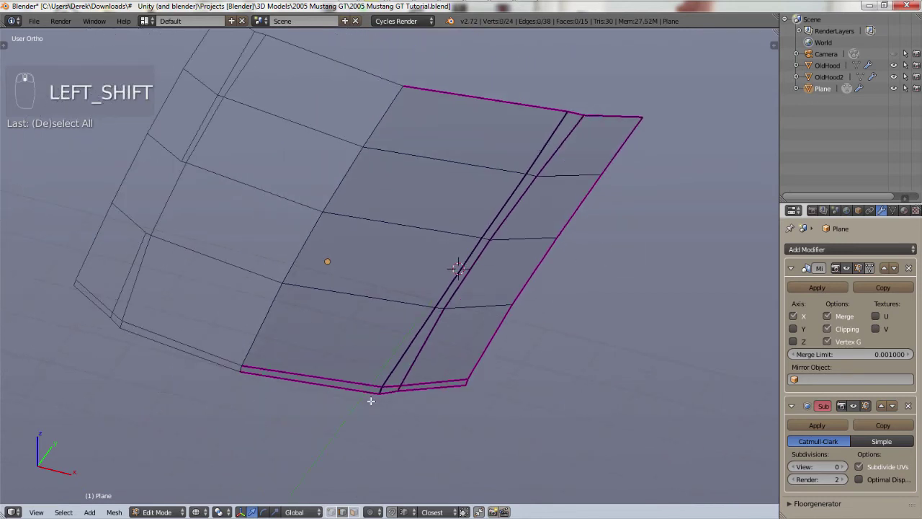
key("z")
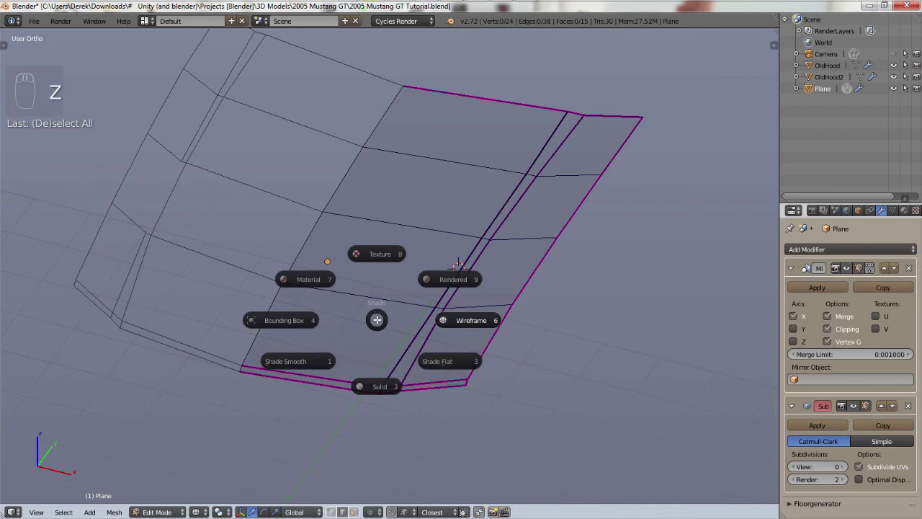
left_click(375, 386)
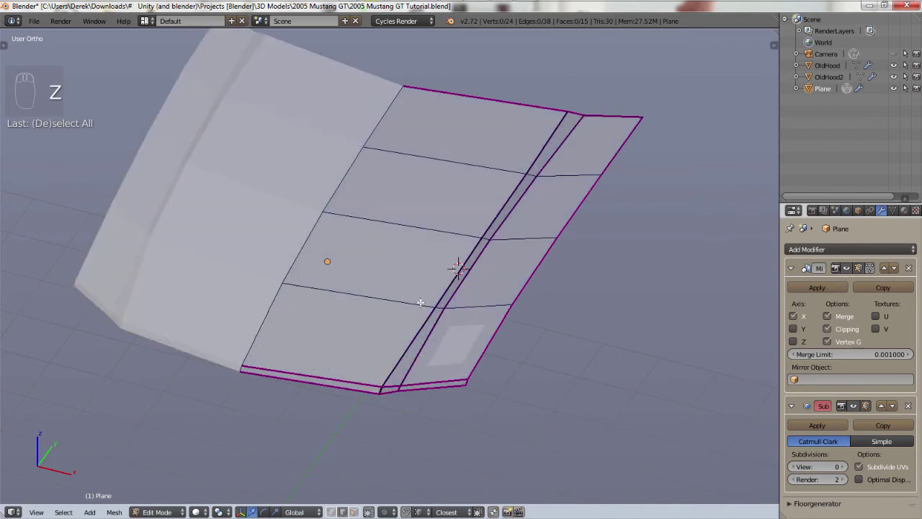
left_click(161, 512)
key("z")
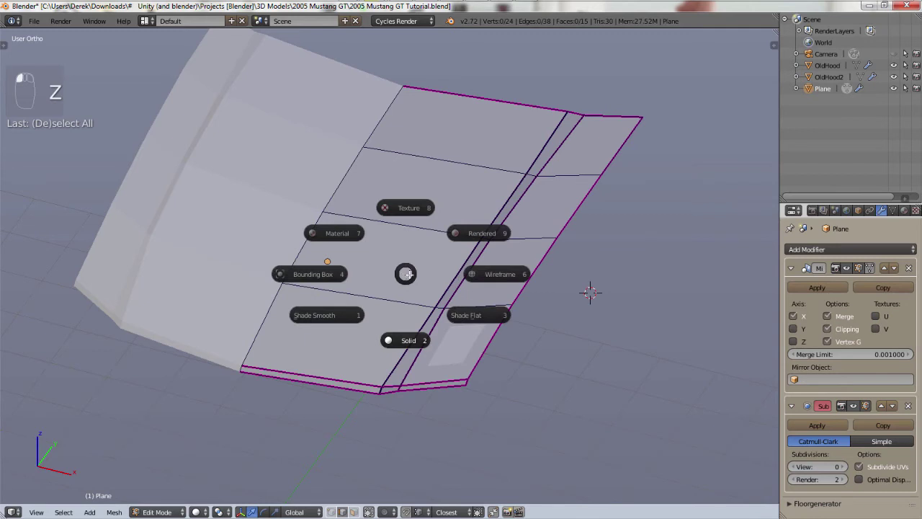
left_click(310, 320)
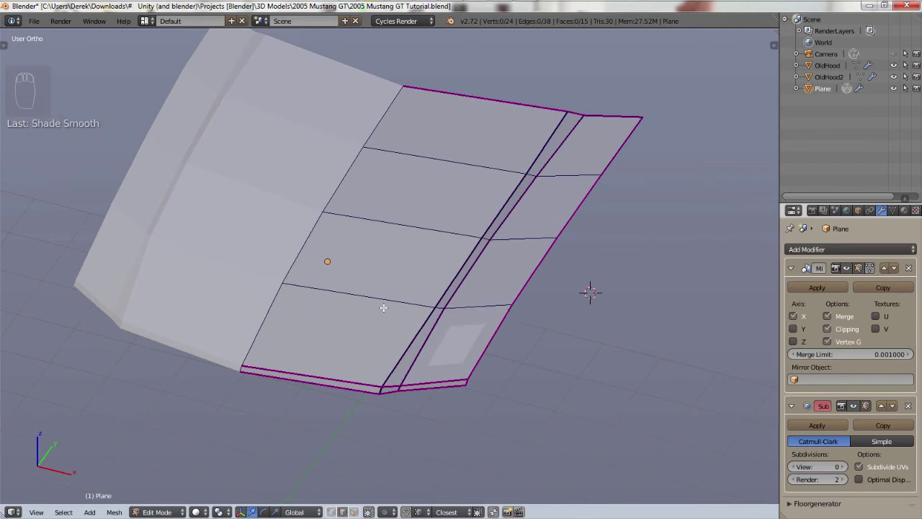
- Switch to Object Mode and raise the hood's Subdivision Surface view level to 6
left_click(161, 512)
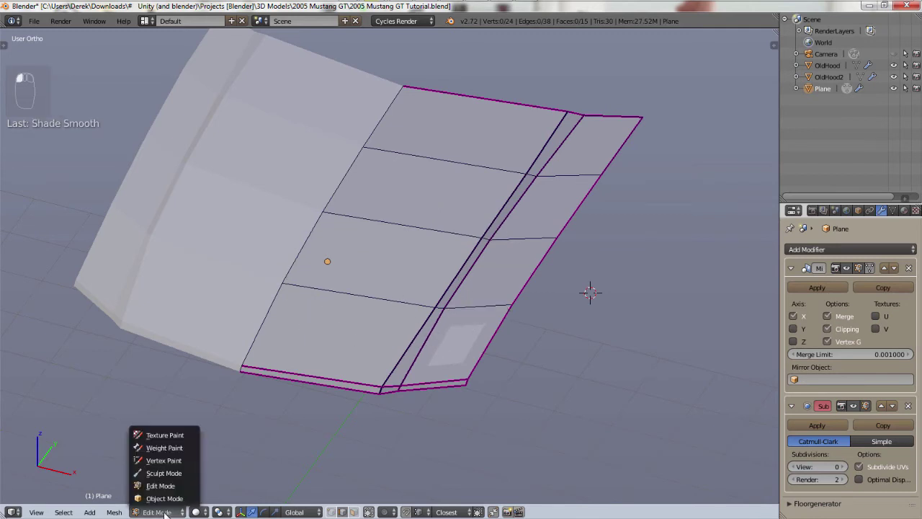
left_click(165, 497)
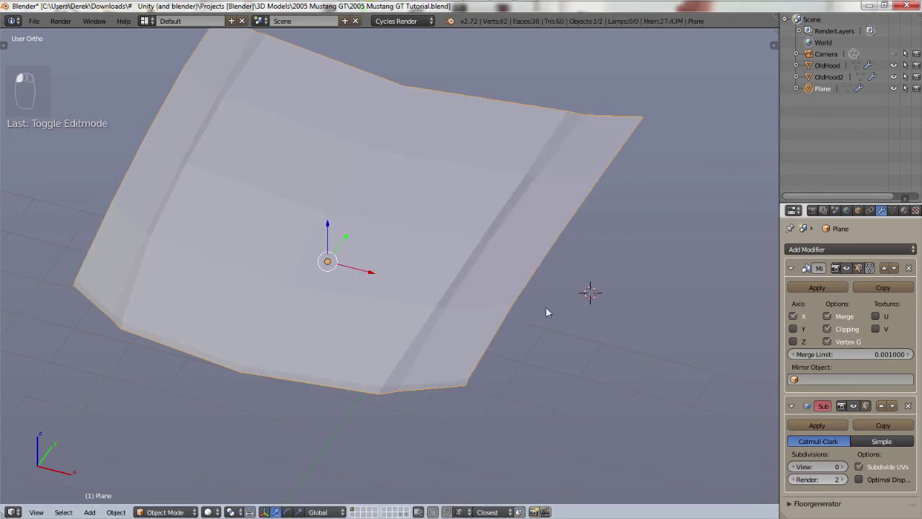
middle_click_drag(545, 306, 587, 274)
left_click(842, 466)
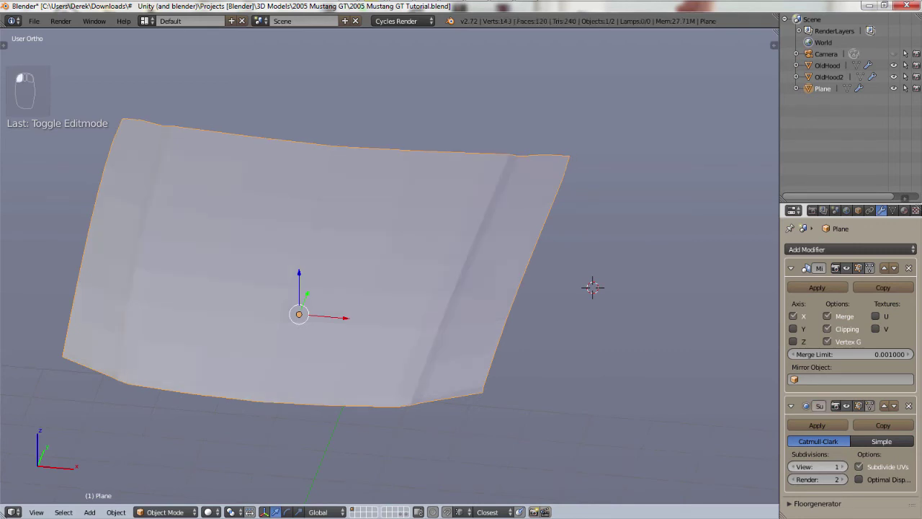
left_click(845, 468)
left_click(845, 468)
left_click(844, 468)
left_click(845, 468)
left_click(845, 468)
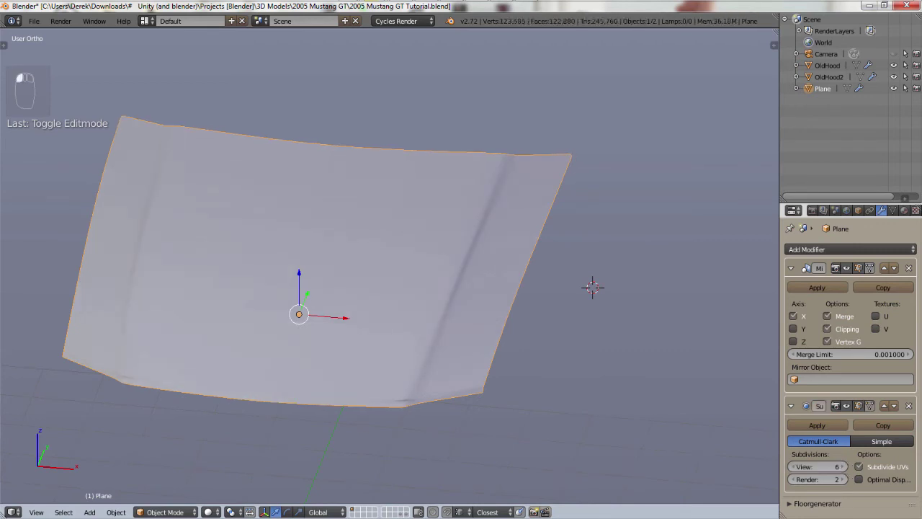
- Inspect the subdivided hood's side crease and corners up close, and compare its outline with the top-view blueprint
scroll(409, 402, "up", 3)
middle_click_drag(429, 418, 449, 286)
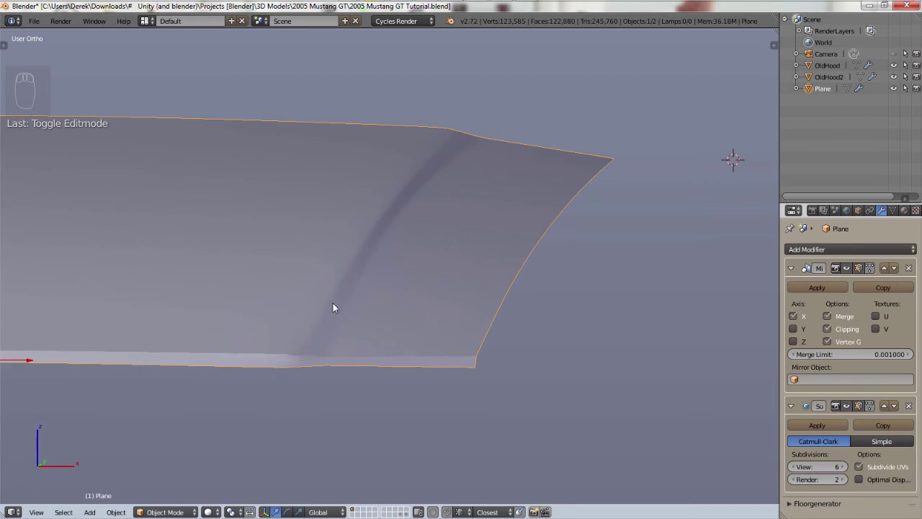
middle_click_drag(334, 304, 506, 315, "shift")
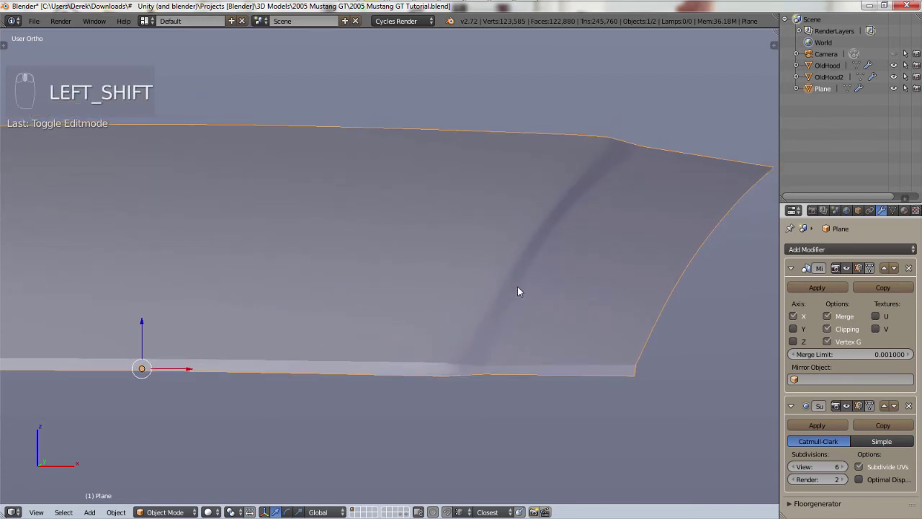
middle_click_drag(630, 300, 578, 371)
key("KP_7")
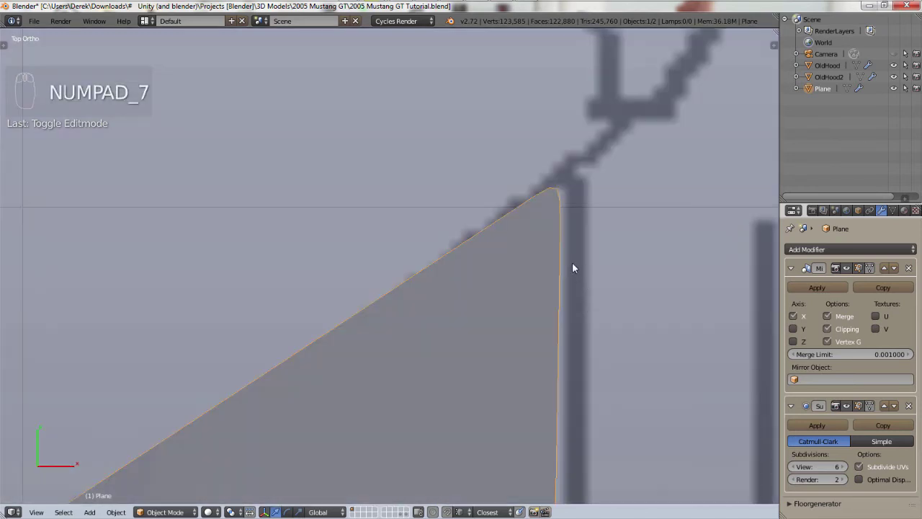
scroll(572, 264, "down", 12)
middle_click_drag(601, 293, 631, 79, "shift")
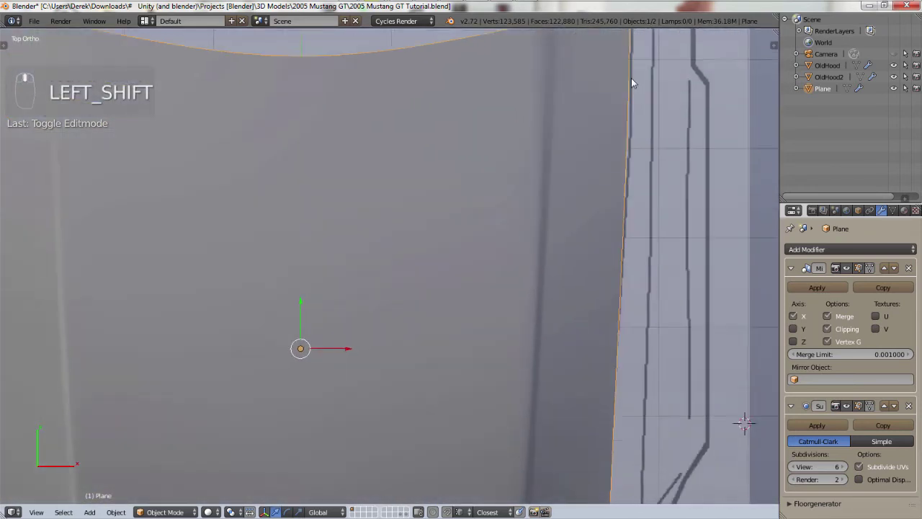
scroll(626, 367, "down", 2)
middle_click_drag(626, 368, 639, 210, "shift")
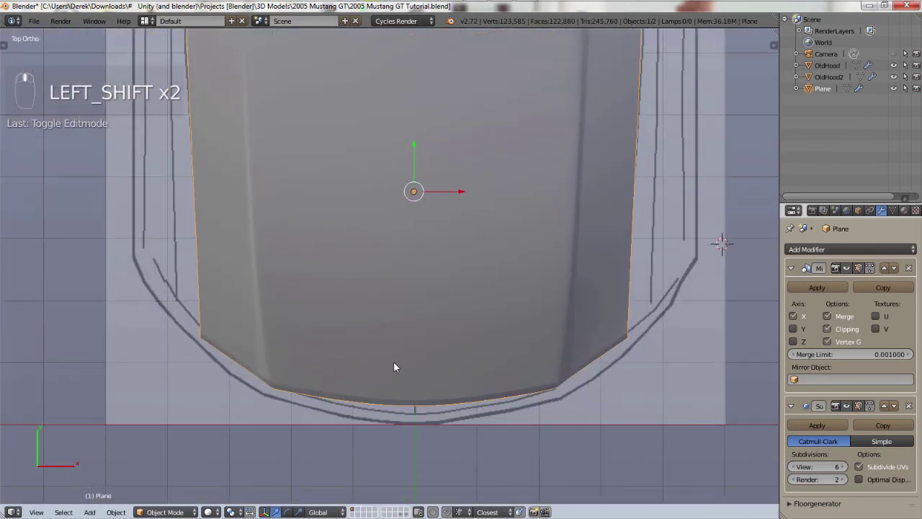
- Switch the viewport to Wireframe and set the hood's Subdivision Surface view level to 0
key("z")
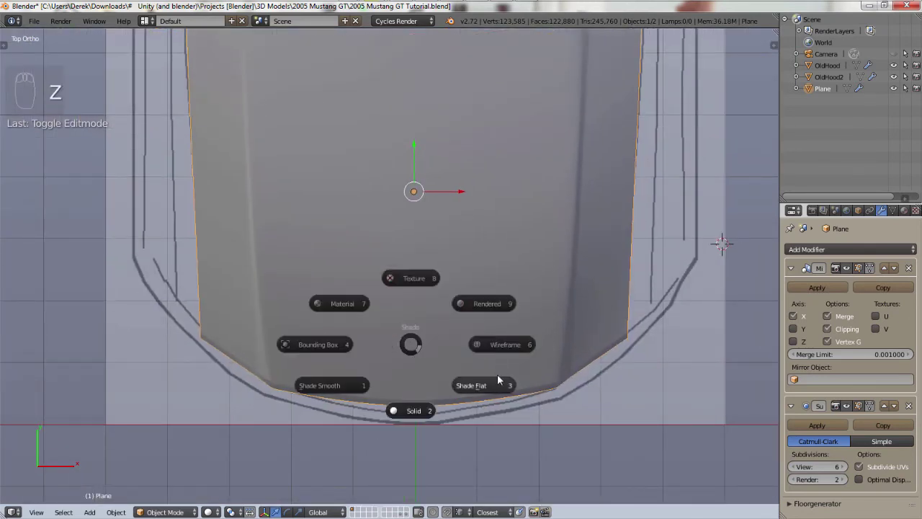
left_click(509, 353)
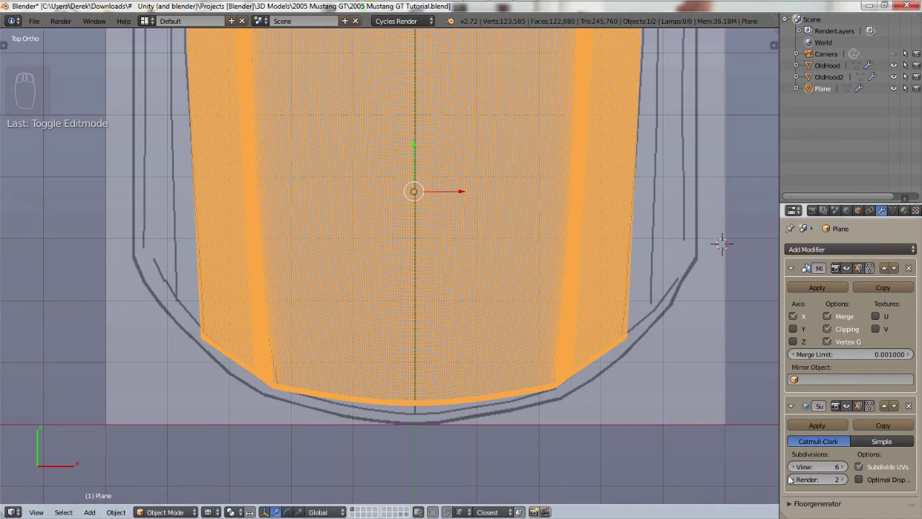
left_click_drag(801, 467, 749, 467)
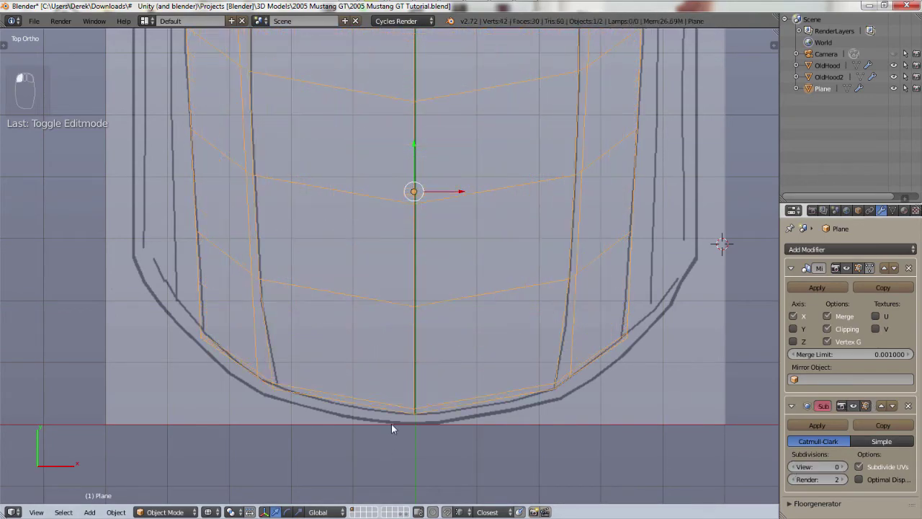
- Put the hood mesh into Edit Mode with nothing selected
key("a")
middle_click_drag(582, 306, 539, 374, "shift")
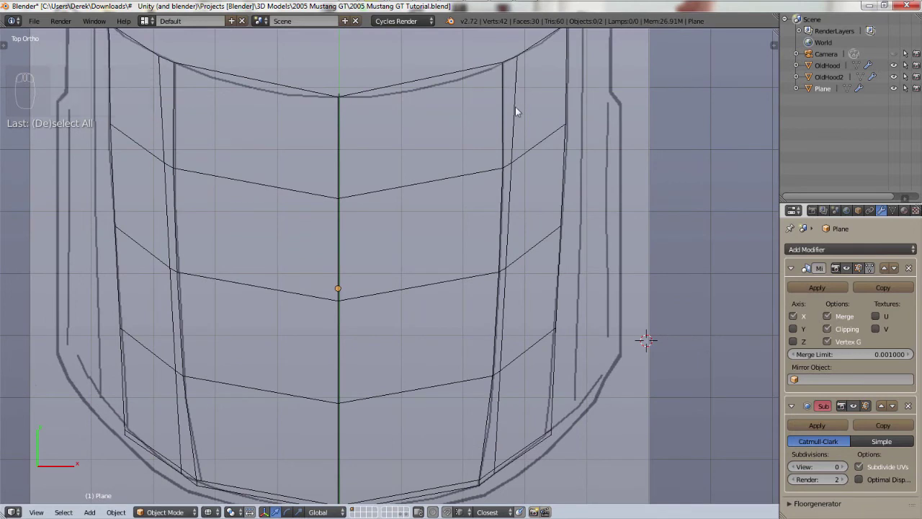
right_click(514, 128, "alt")
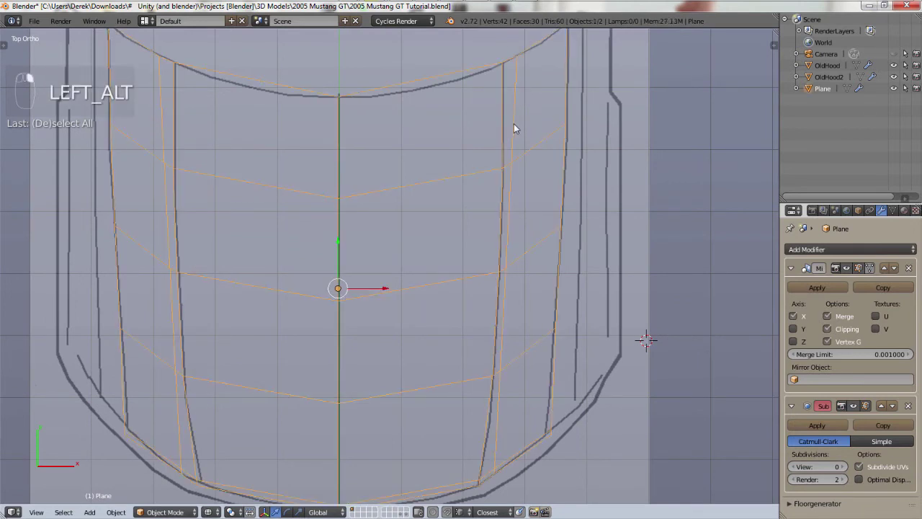
left_click(165, 512)
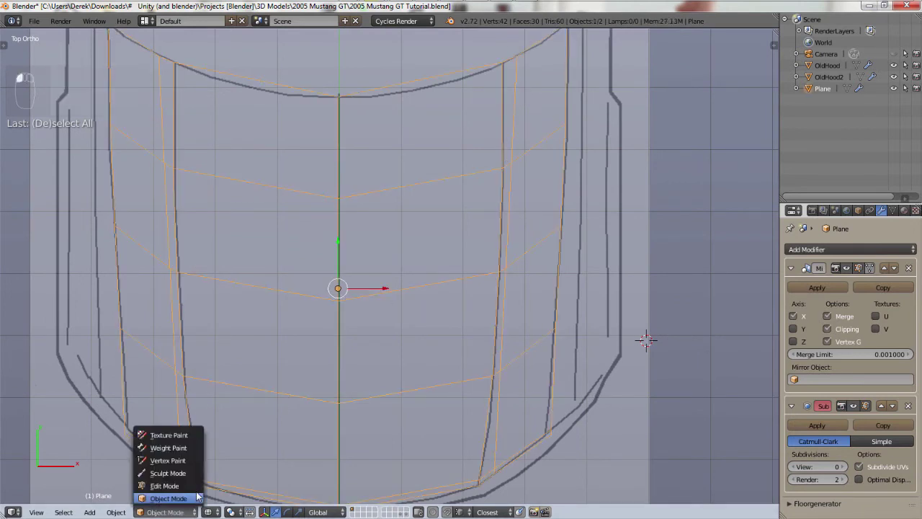
left_click(164, 492)
key("a")
key("a")
key("a")
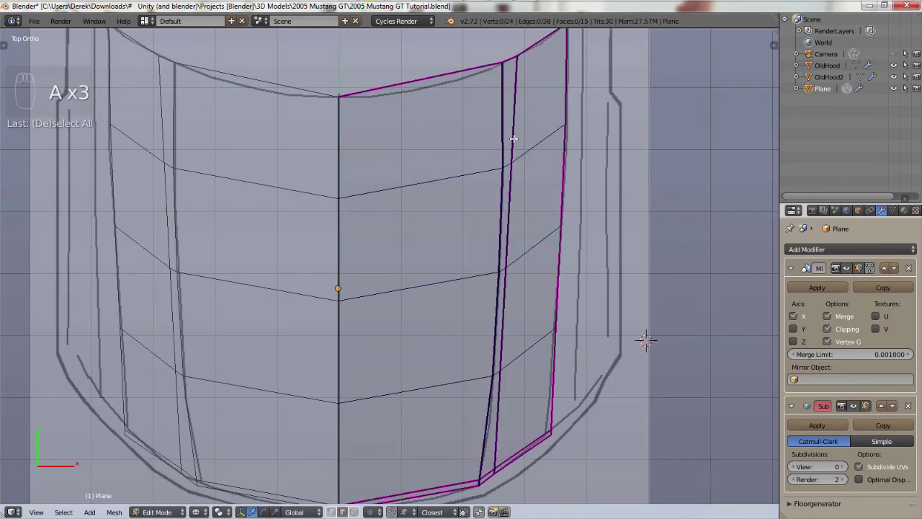
- Move the second vertex from the windshield end of the inner side edge loop outward along X, away from the neighbouring crease
right_click(514, 138, "alt")
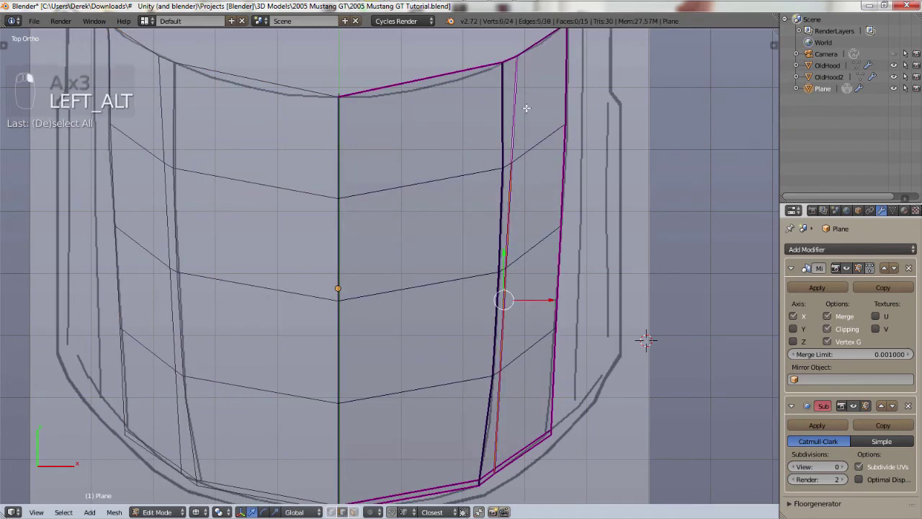
scroll(500, 160, "up", 6)
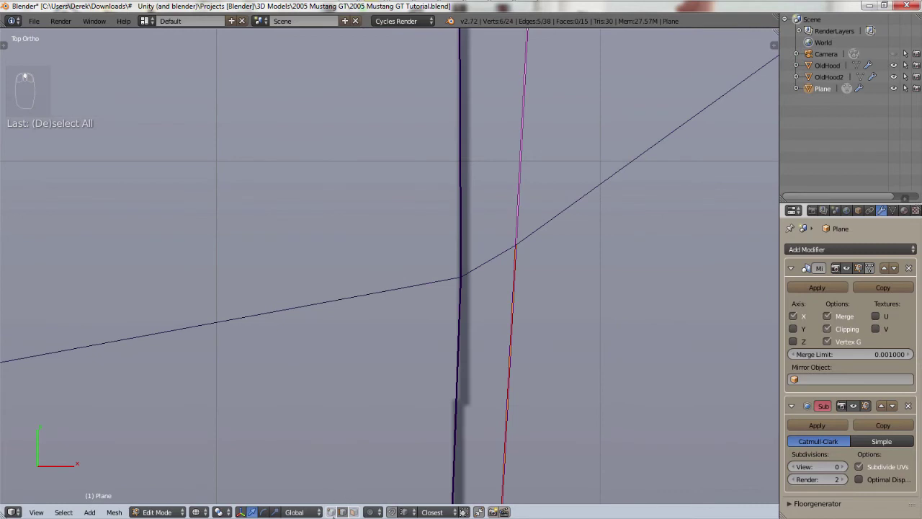
scroll(569, 212, "down", 3)
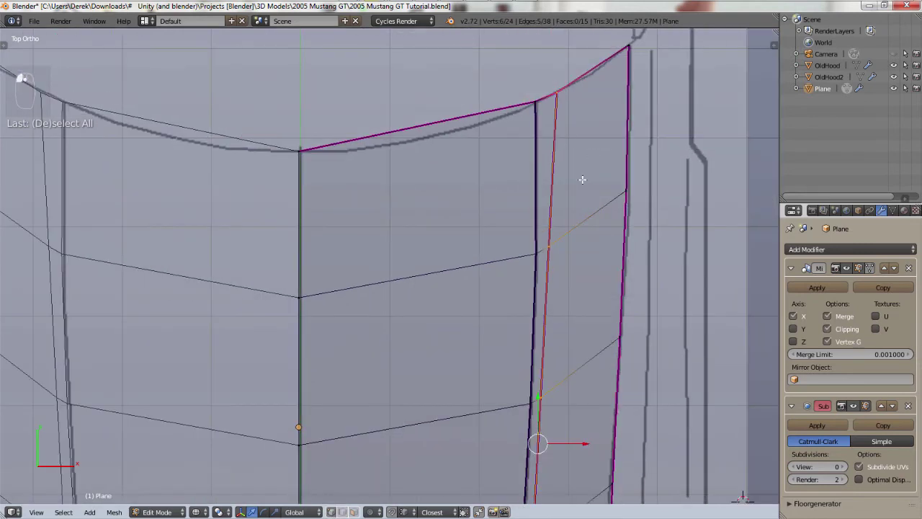
scroll(547, 245, "up", 4)
right_click(515, 318)
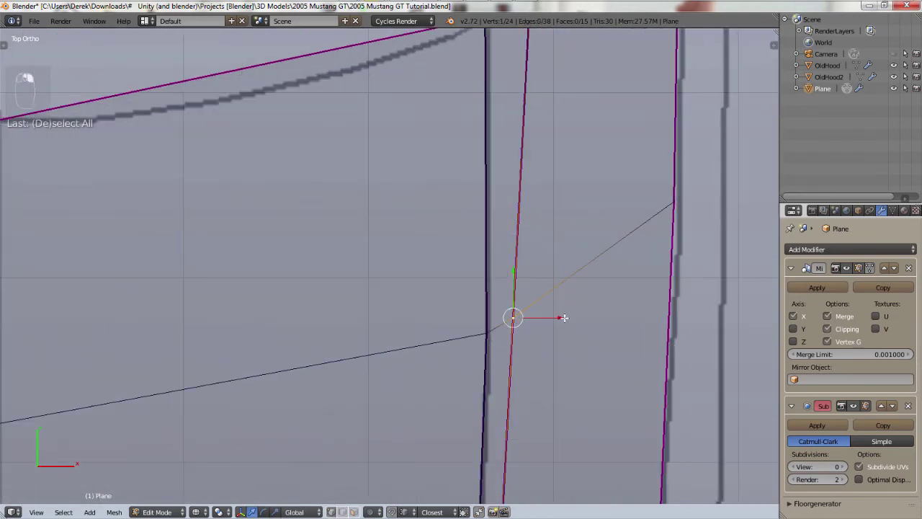
left_click_drag(564, 317, 577, 312)
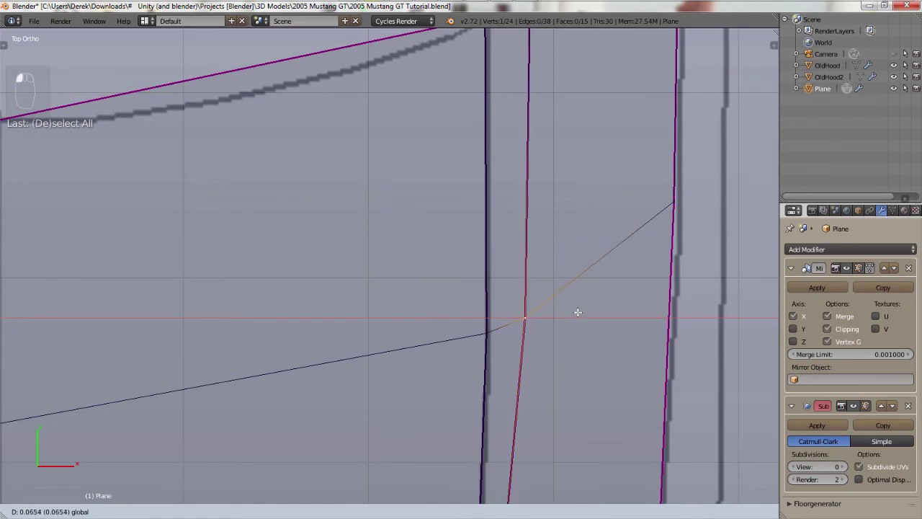
left_click(583, 314)
scroll(573, 317, "down", 2)
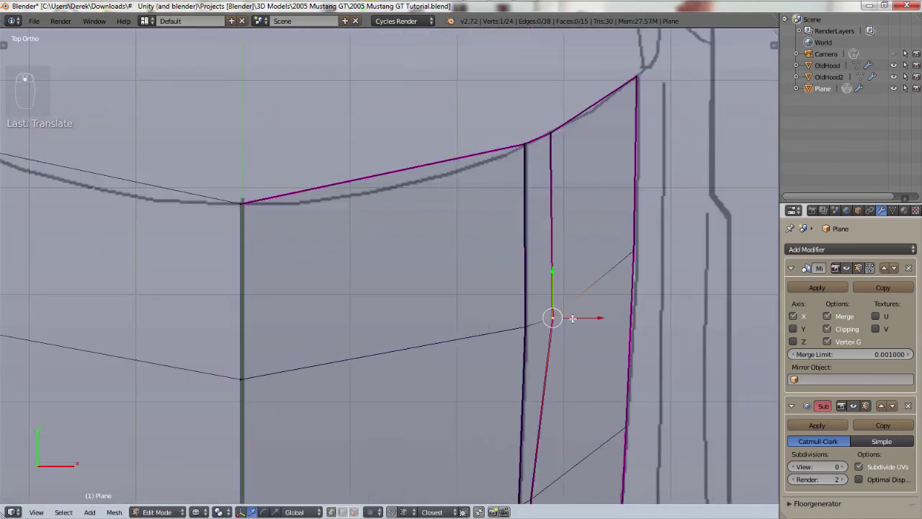
- Move the side loop's middle vertex outward along X to widen its gap to the crease, and nudge the vertex in front of it
scroll(573, 318, "down", 6, "shift")
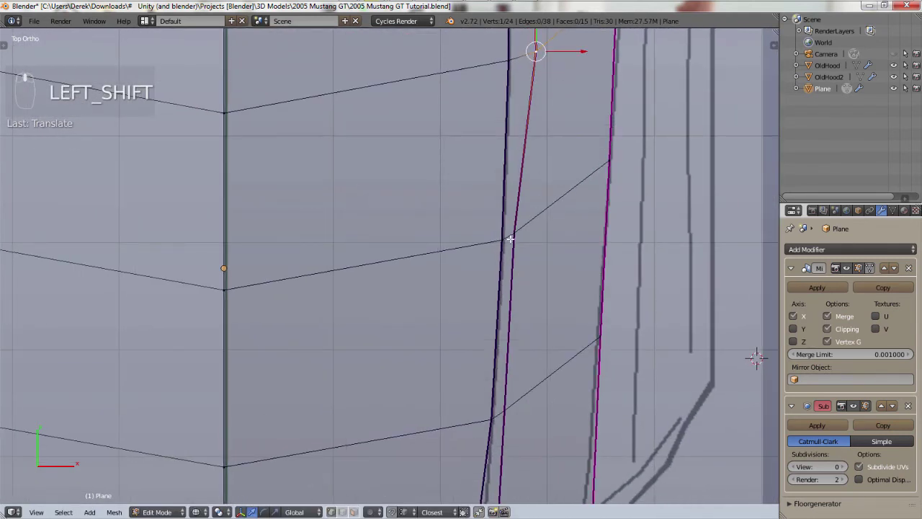
right_click(510, 238)
scroll(544, 235, "down", 4)
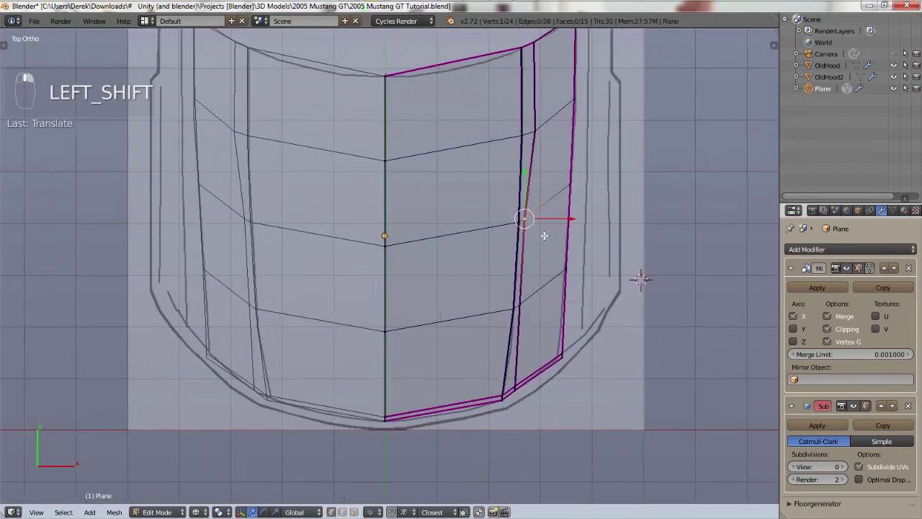
scroll(533, 222, "up", 4)
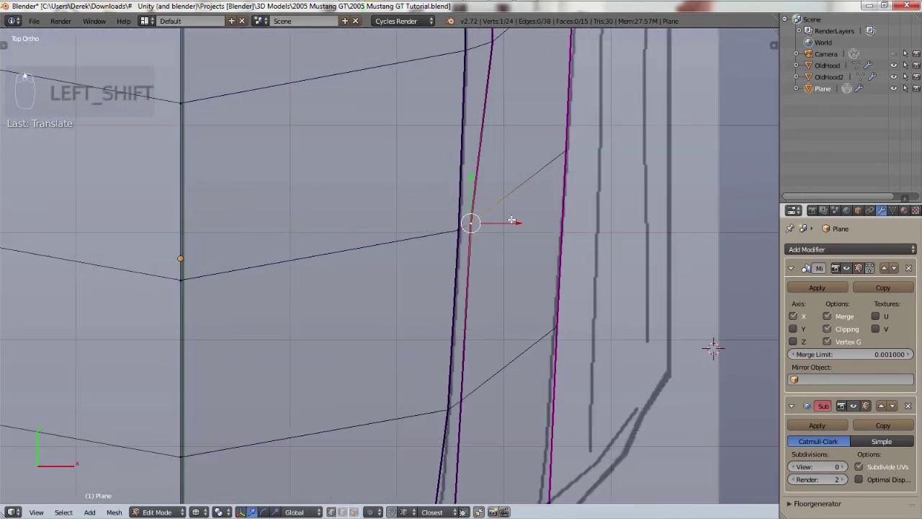
left_click_drag(520, 225, 546, 224)
scroll(535, 222, "down", 3)
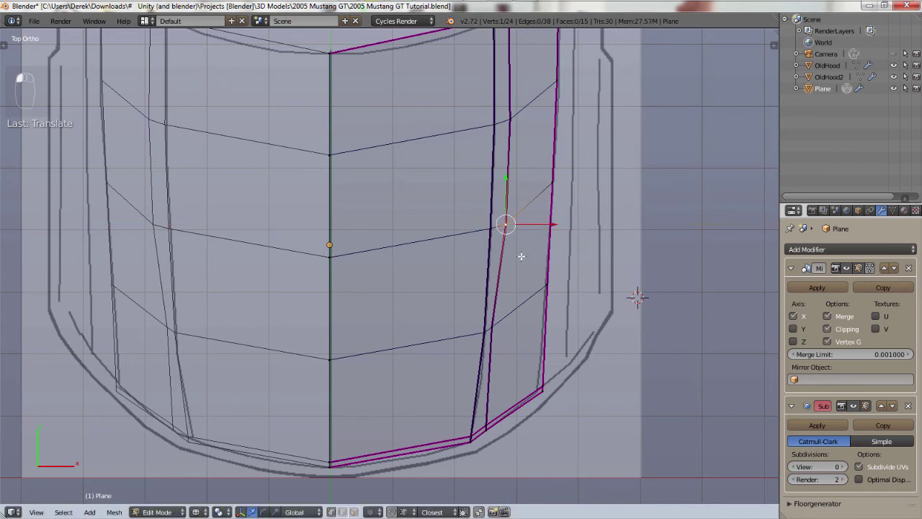
right_click(493, 326)
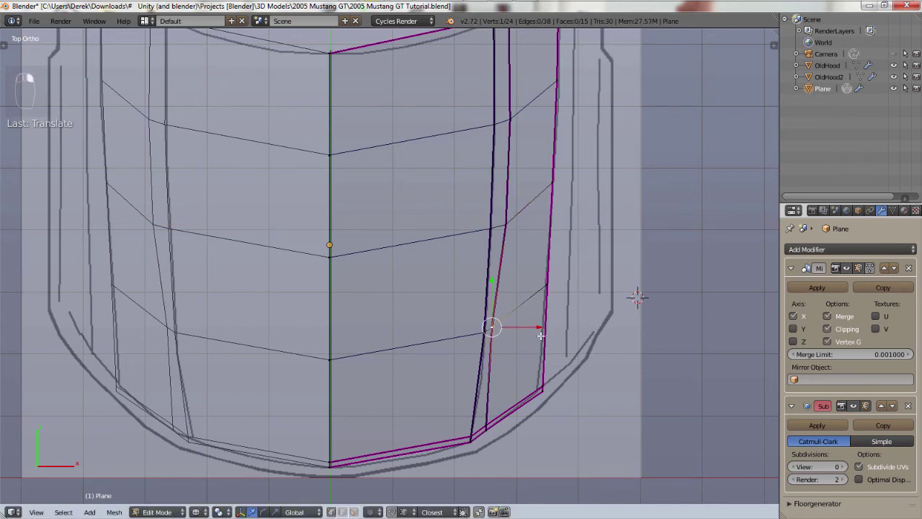
left_click_drag(540, 326, 540, 327)
- Select the side loop's two front-end vertices and move them inward along X and forward along Y, close to the crease's front corner
right_click(487, 423)
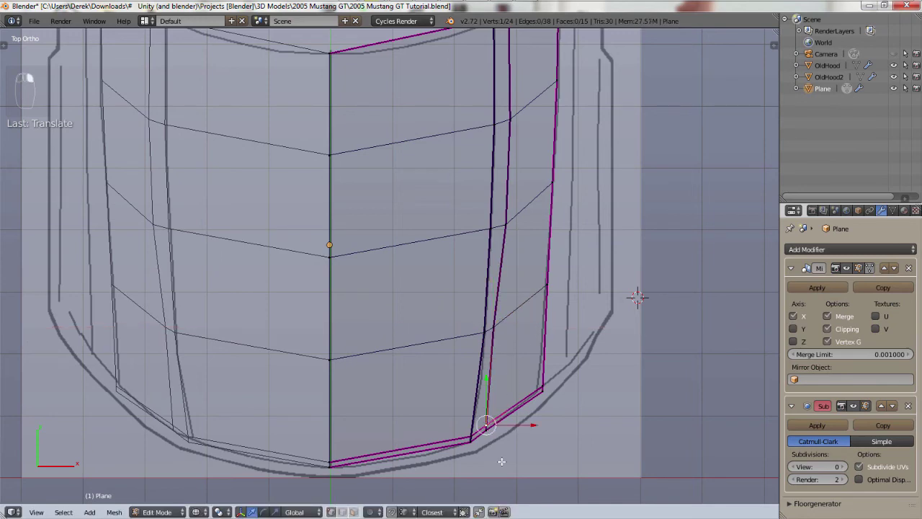
middle_click_drag(502, 400, 509, 320, "shift")
scroll(494, 373, "up", 4)
middle_click_drag(483, 350, 496, 261, "shift")
scroll(496, 261, "up", 3)
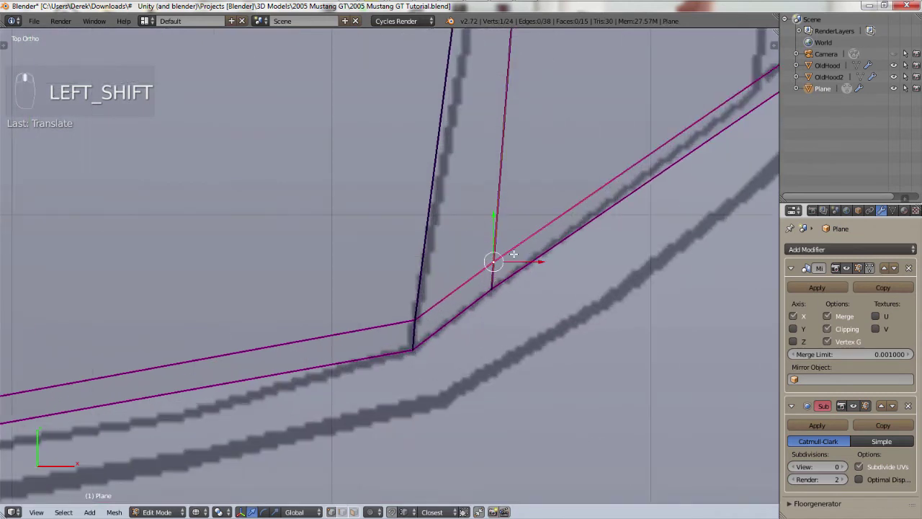
key("a")
key("c")
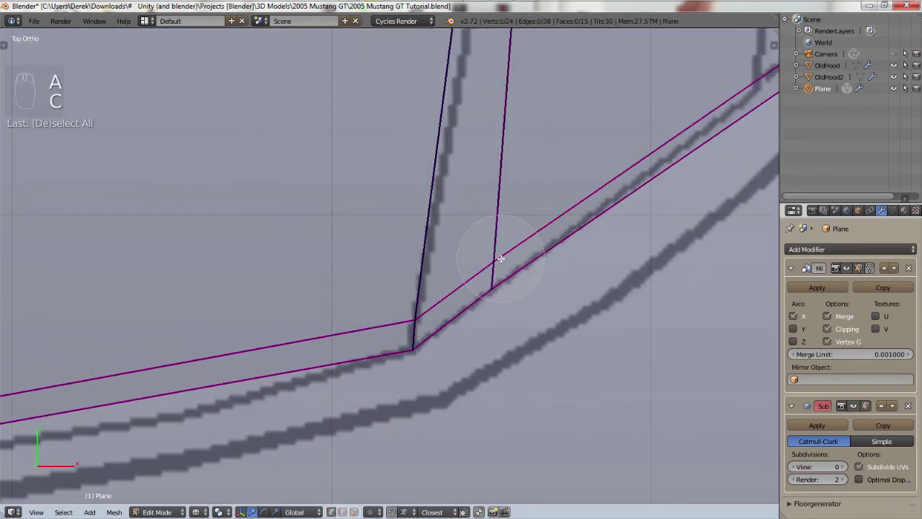
left_click(496, 259)
right_click(522, 288)
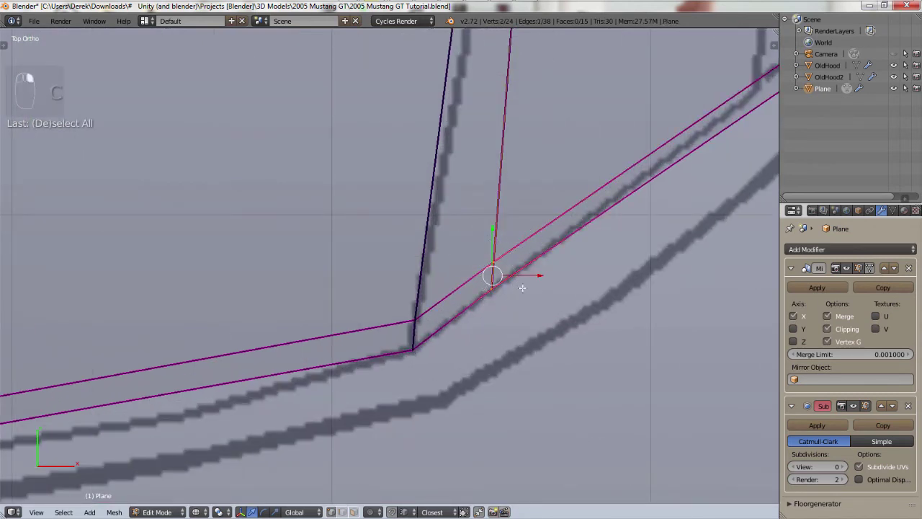
left_click_drag(540, 276, 490, 293)
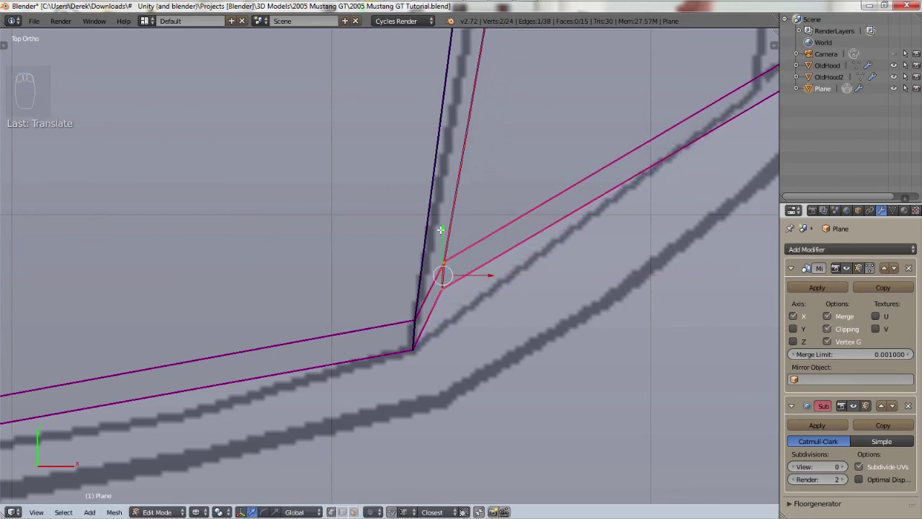
left_click_drag(442, 227, 441, 267)
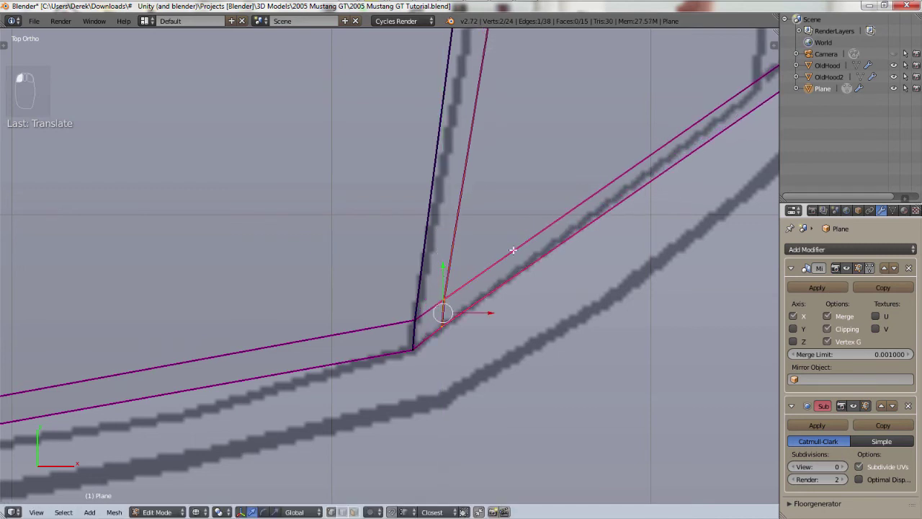
- Shift the side loop's windshield-end vertex outward along X and align it along Y with the blueprint's rear hood line
scroll(514, 249, "down", 3)
middle_click_drag(591, 251, 554, 332, "shift")
middle_click_drag(568, 180, 562, 333, "shift")
scroll(557, 187, "down", 3)
middle_click_drag(559, 200, 545, 426, "shift")
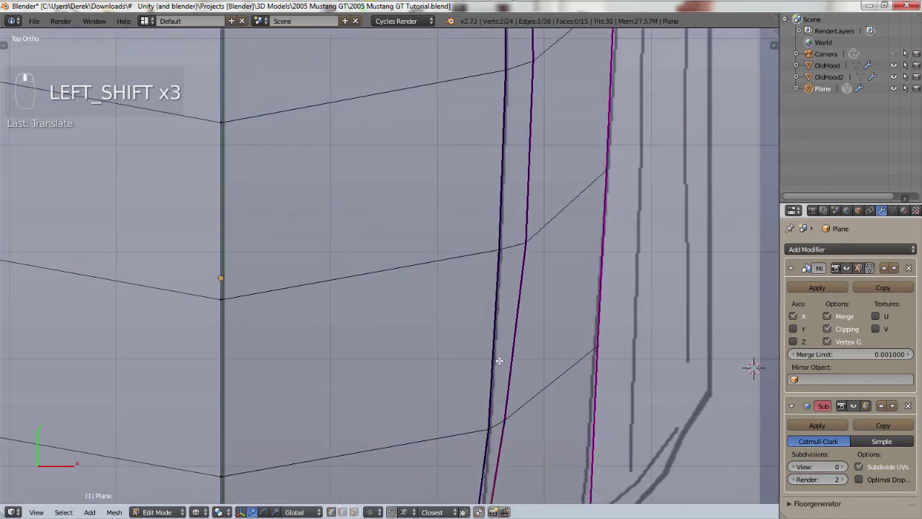
middle_click_drag(553, 173, 546, 422, "shift")
middle_click_drag(528, 245, 526, 305, "shift")
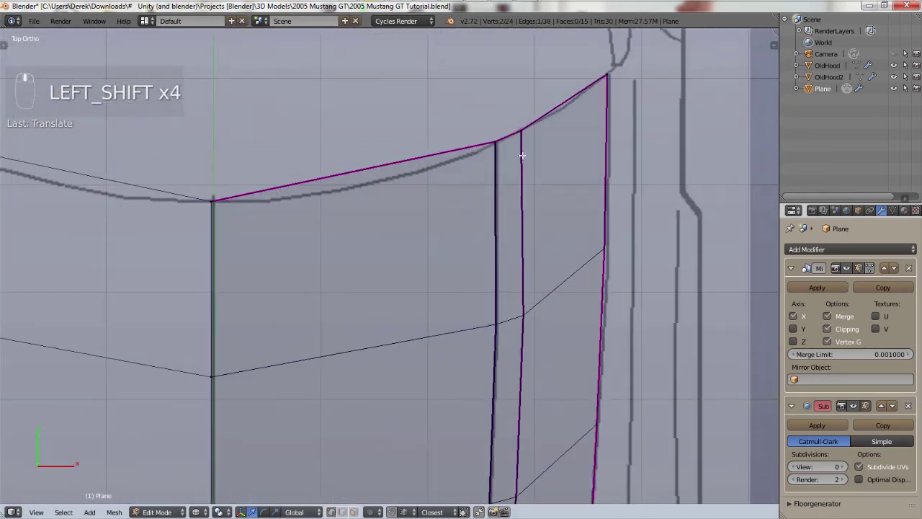
right_click(522, 128)
key("g")
key("x")
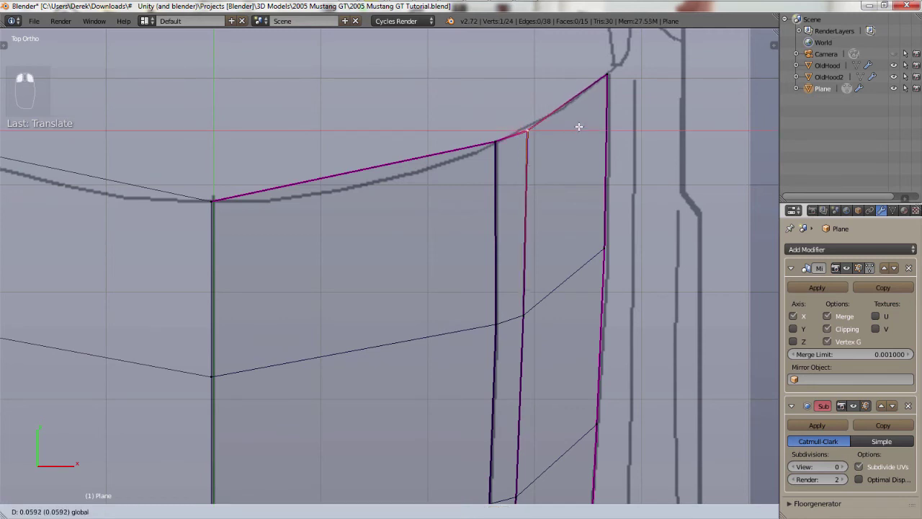
left_click(579, 126)
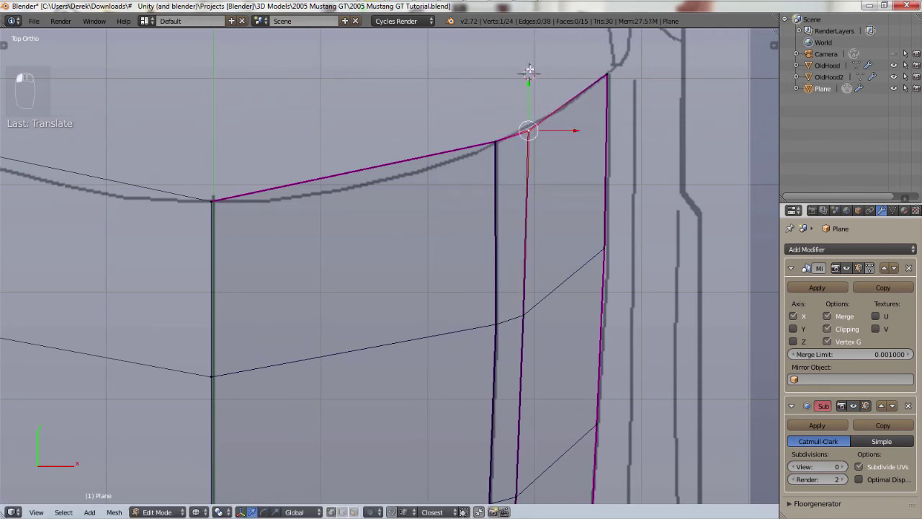
key("g")
key("y")
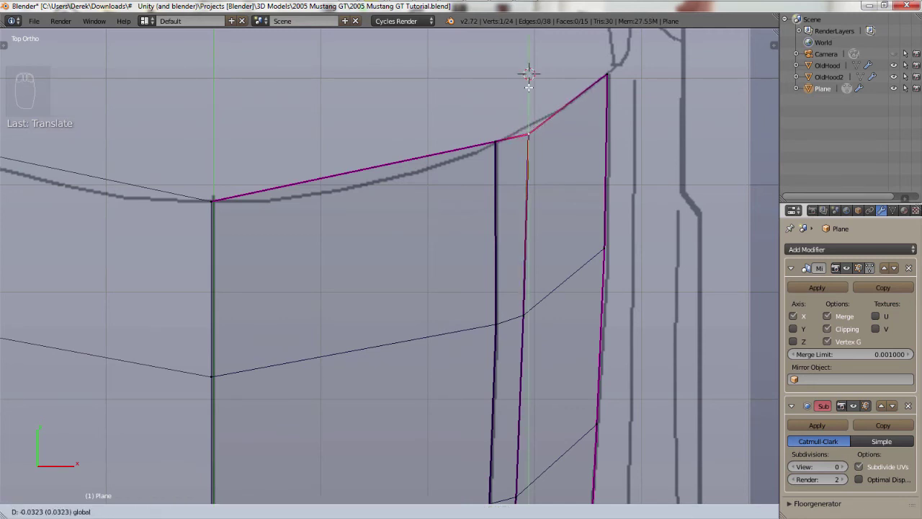
left_click(528, 80)
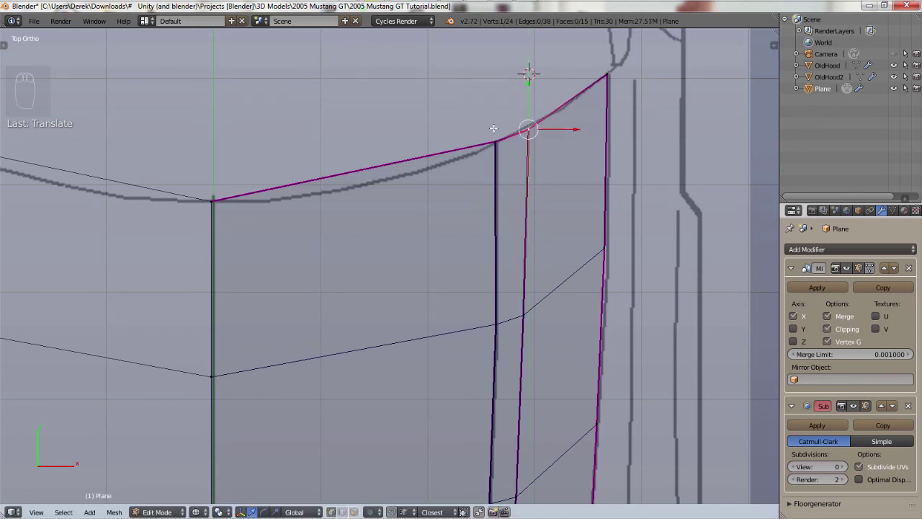
- Select the whole reshaped side edge loop and lower it about 0.04 units along Z in the right orthographic view
right_click(493, 140)
scroll(388, 242, "down", 4)
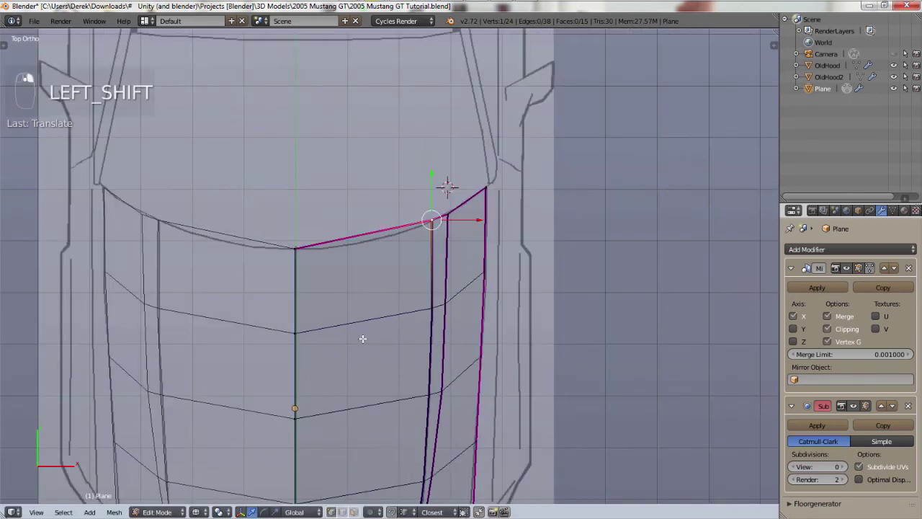
middle_click_drag(364, 335, 351, 195, "shift")
key("a")
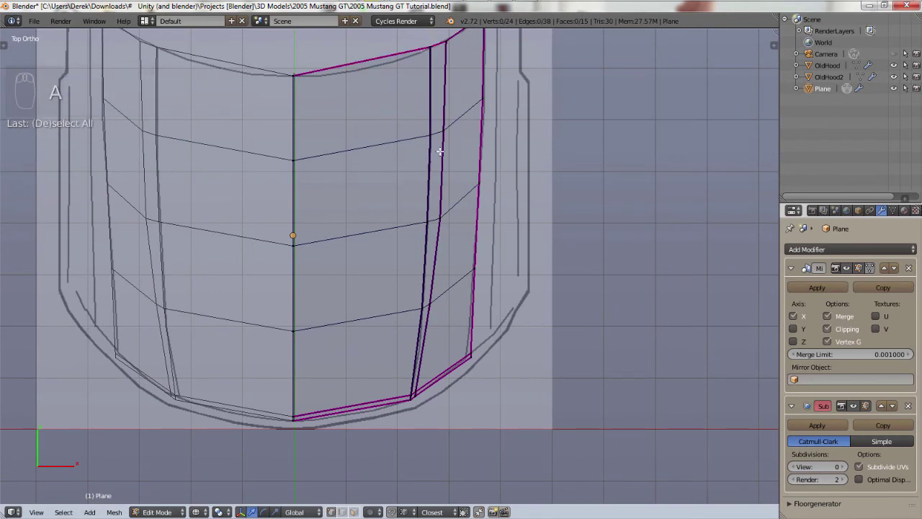
key("alt")
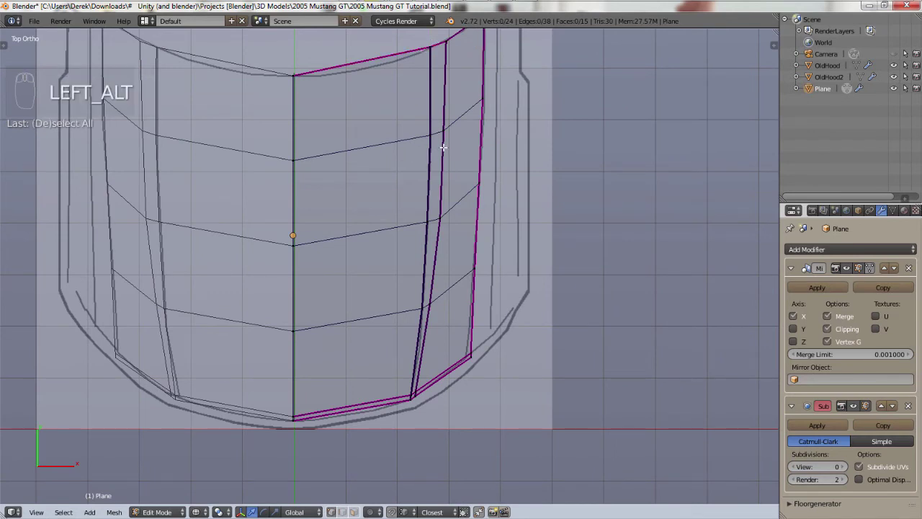
right_click(443, 146, "alt")
key("KP_3")
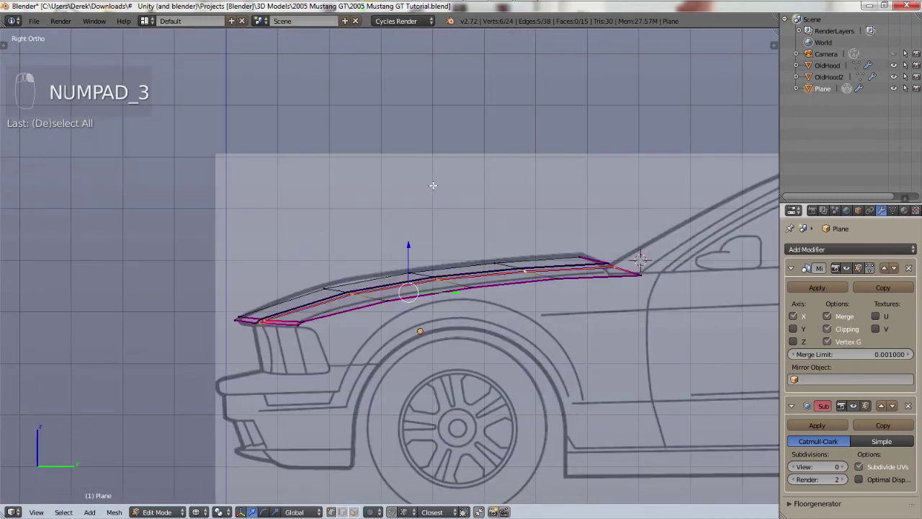
scroll(432, 264, "up", 6)
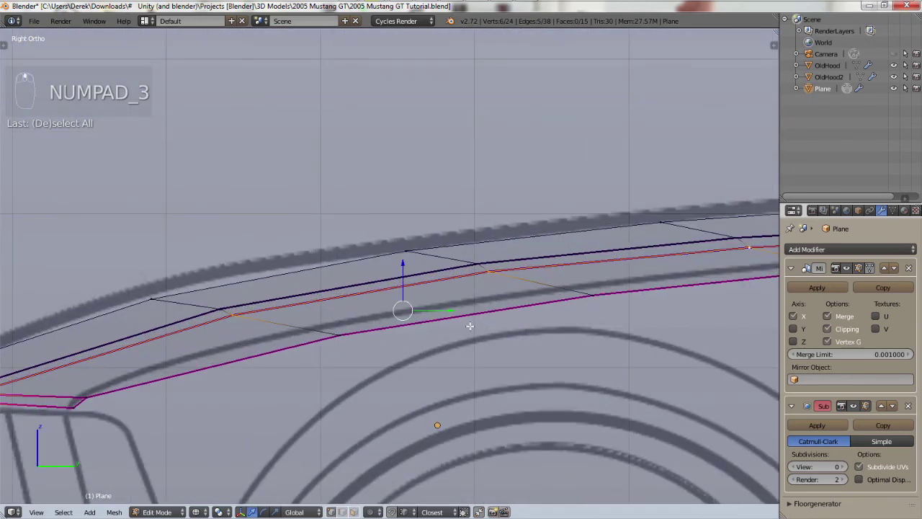
scroll(540, 310, "down", 5)
scroll(420, 280, "up", 4)
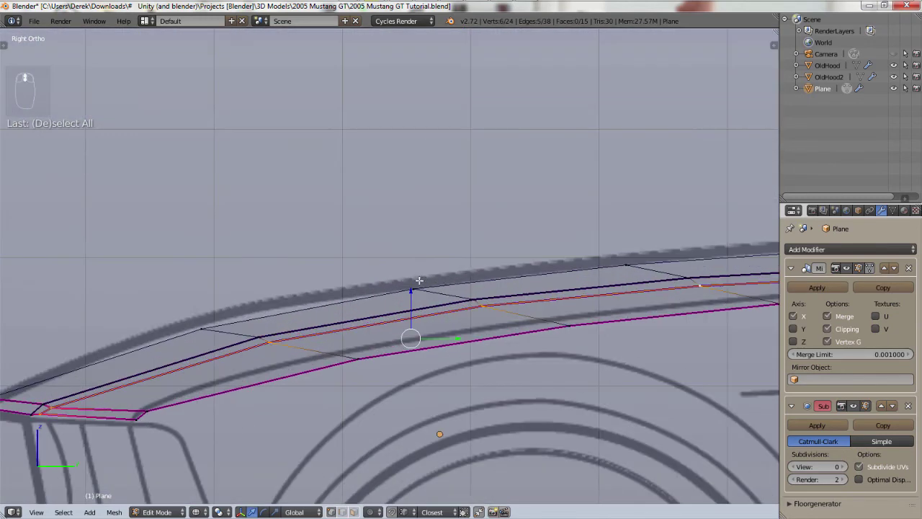
key("g")
key("z")
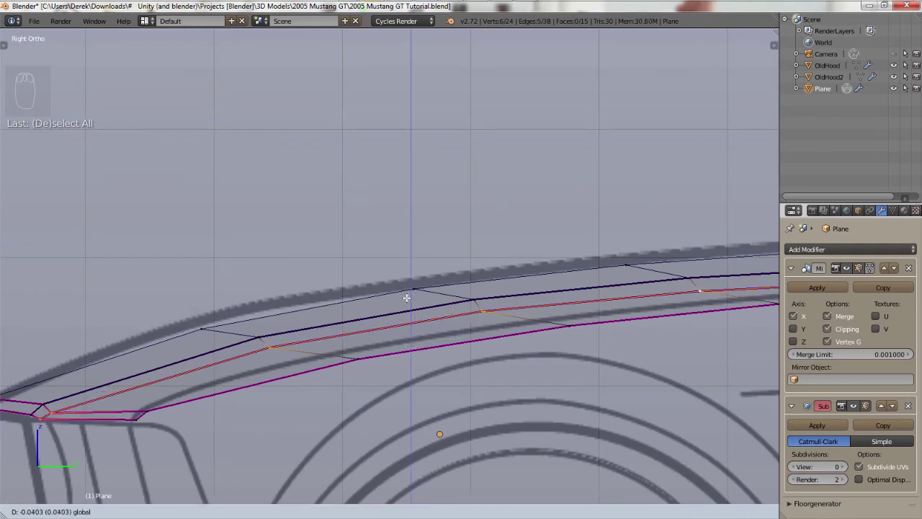
left_click(407, 296)
- Raise the first centre-line vertex behind the hood's front edge along Z to the blueprint's upper outline
scroll(408, 299, "down", 5)
middle_click_drag(461, 335, 628, 305, "shift")
scroll(520, 295, "up", 3)
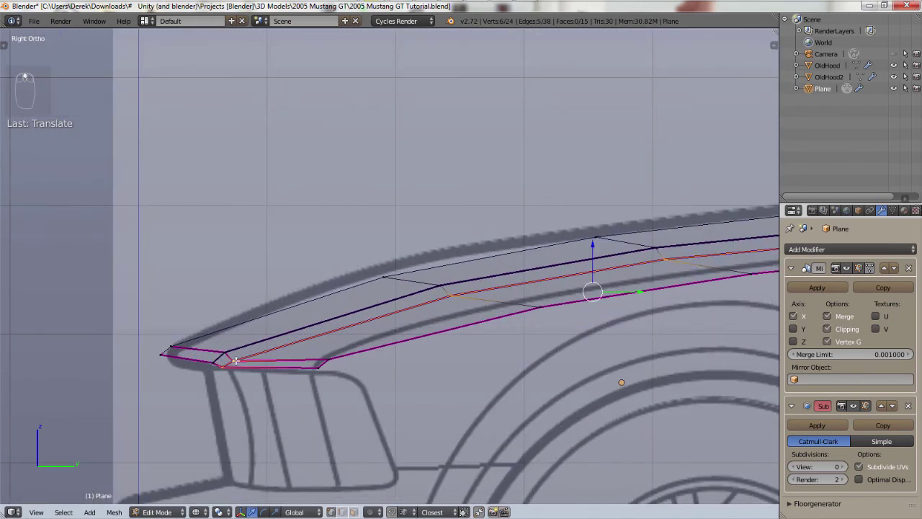
key("a")
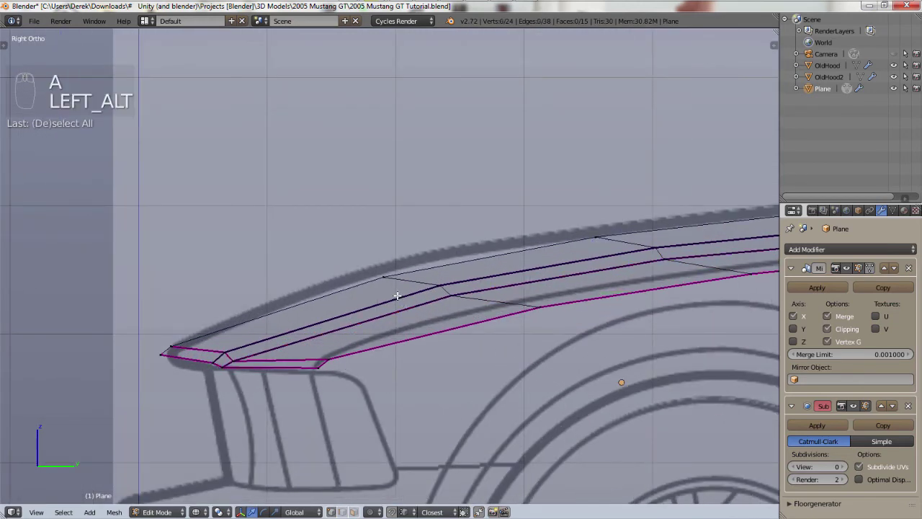
left_click(398, 298, "alt")
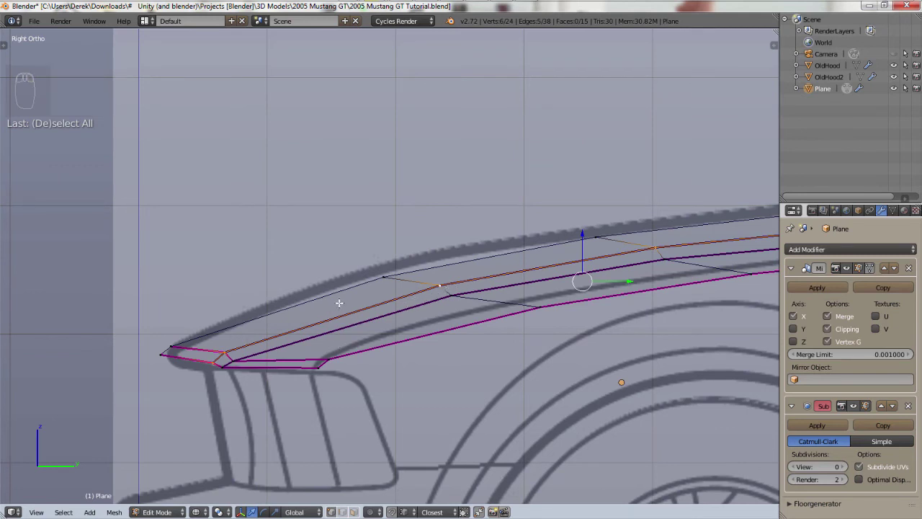
right_click(383, 275)
scroll(383, 274, "up", 2)
left_click_drag(387, 246, 386, 232)
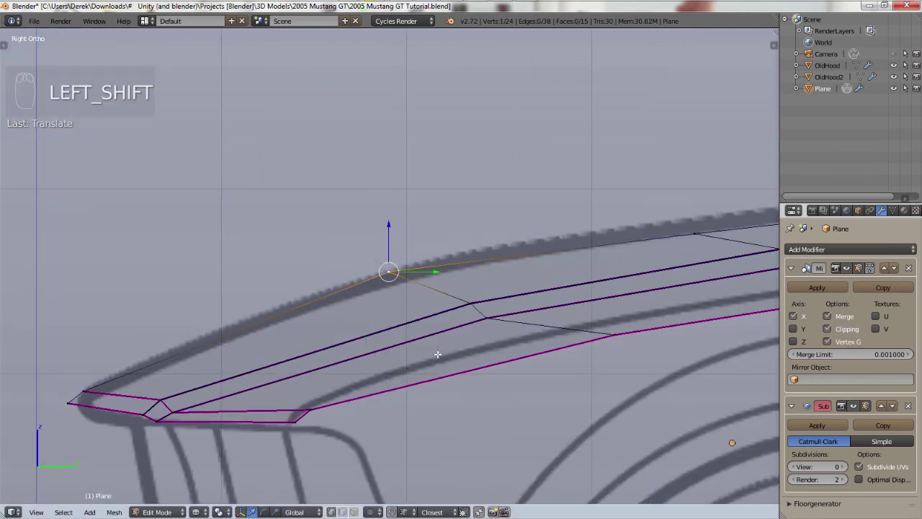
- Raise the next two centre-line vertices toward the windshield along Z to follow the blueprint's hood outline
middle_click_drag(434, 354, 274, 339, "shift")
right_click(390, 268)
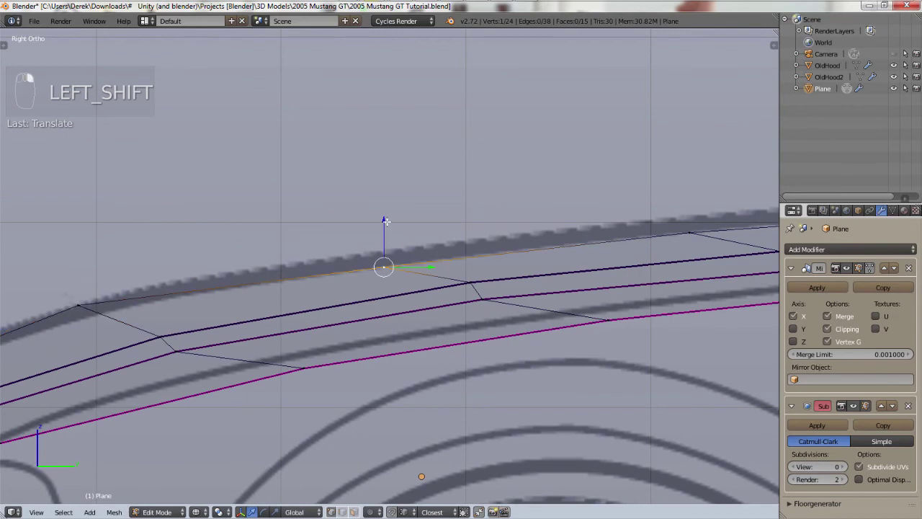
left_click_drag(389, 217, 383, 201)
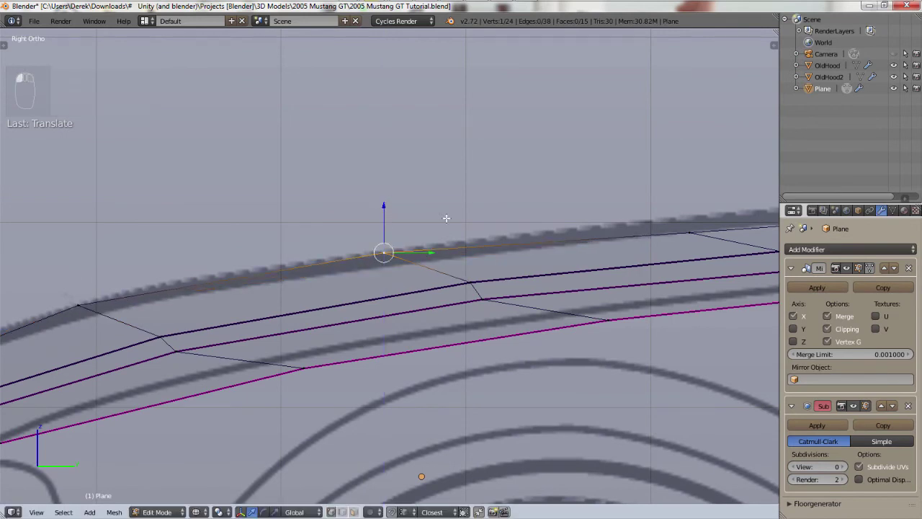
middle_click_drag(603, 272, 285, 300, "shift")
right_click(372, 254)
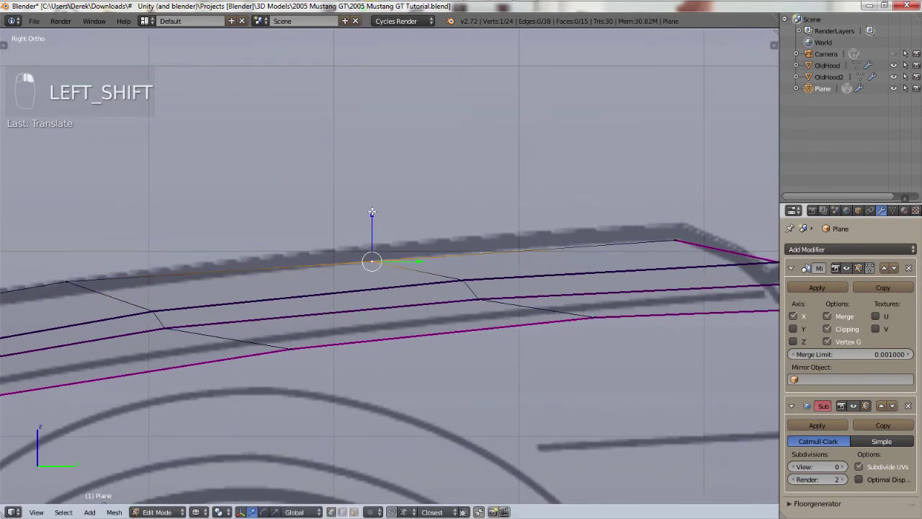
mouse_move(372, 211)
left_mouse_down()
mouse_move(377, 193)
mouse_move(372, 200)
left_mouse_up()
- Raise the centre line's windshield-end vertex along Z and shift it backward along Y to the blueprint's rear hood corner
middle_click_drag(431, 312, 116, 344, "shift")
right_click(359, 276)
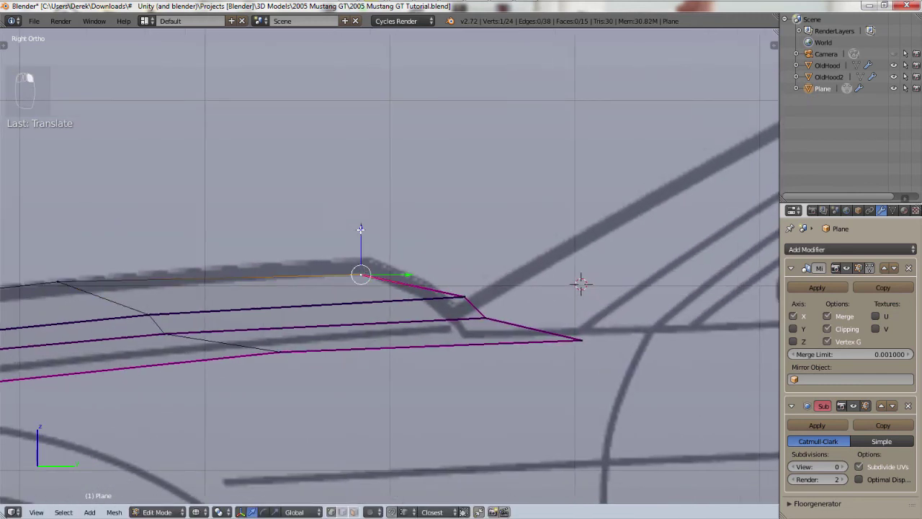
left_click_drag(360, 229, 361, 213)
left_click_drag(407, 256, 425, 264)
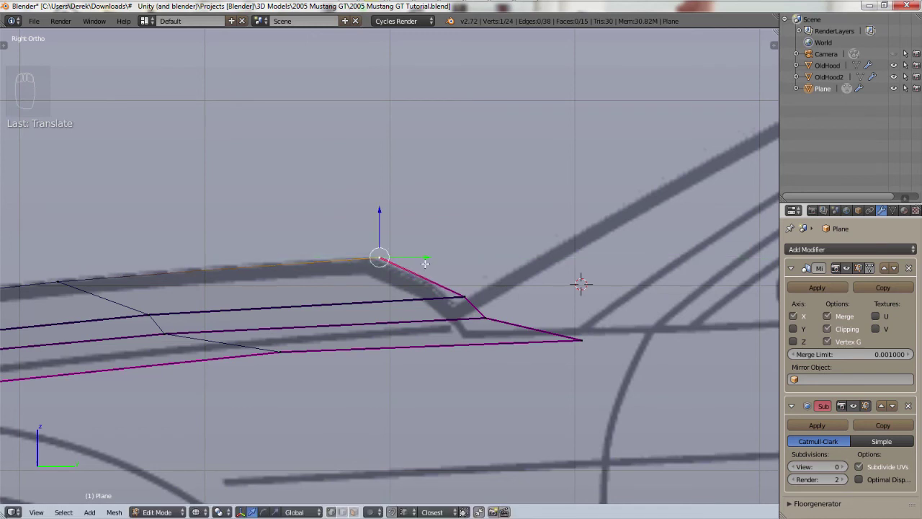
- Move the side loop's windshield-end vertex forward along Y until it lines up beneath the crease's rear vertex, and deselect it
right_click(464, 294)
right_click(486, 322)
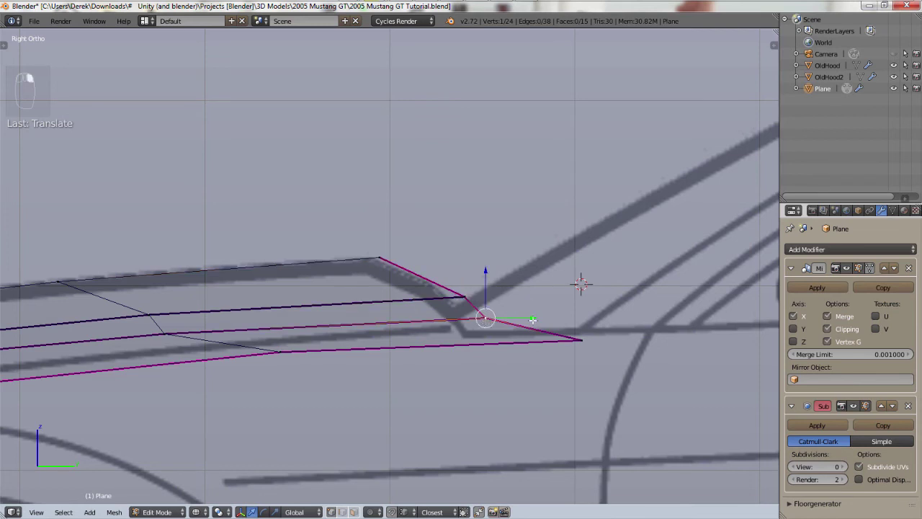
left_click_drag(537, 316, 515, 318)
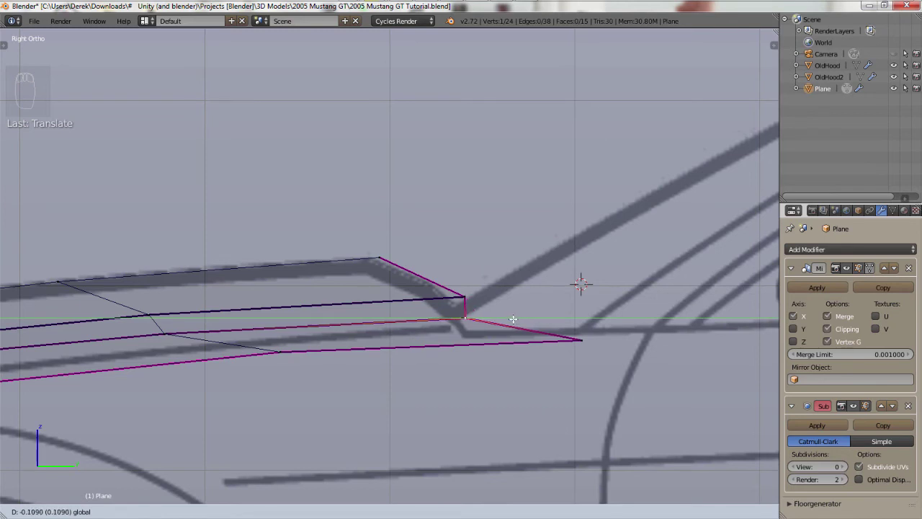
left_click(510, 316)
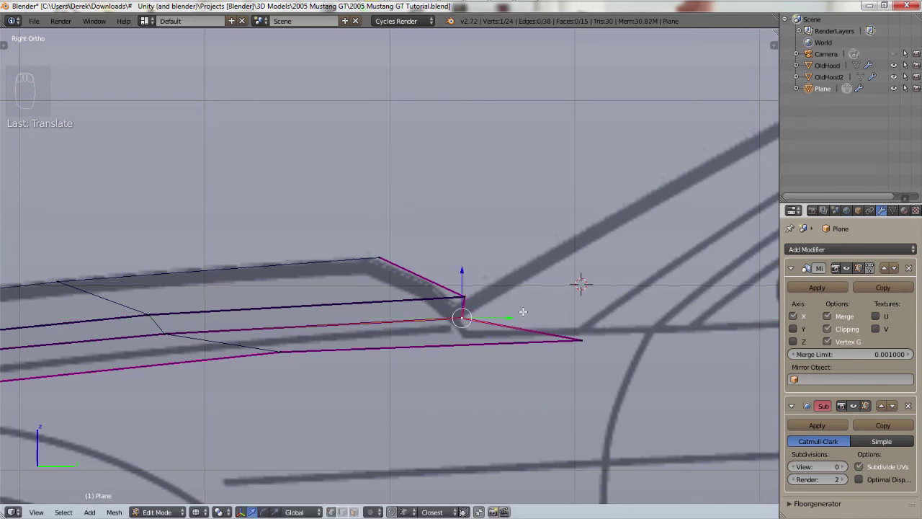
key("g")
key("y")
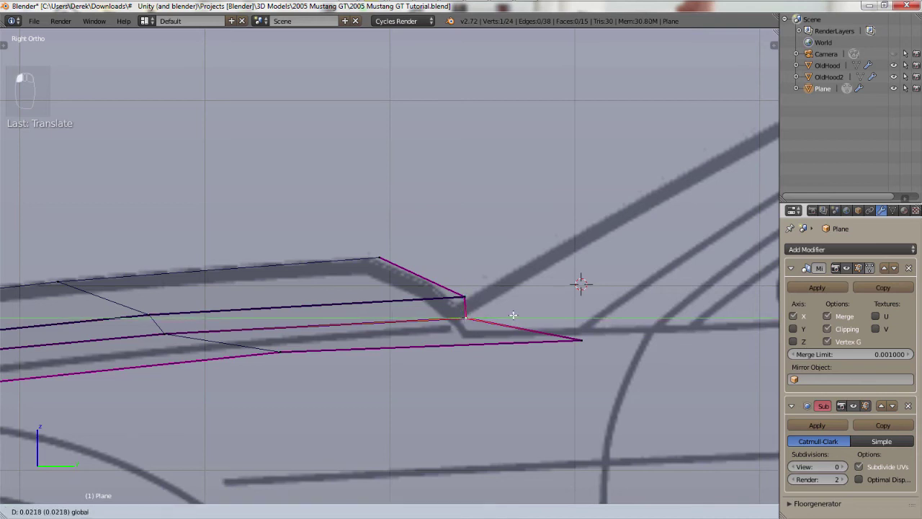
left_click(513, 315)
key("a")
- In the front orthographic view, raise the side loop's upper front-corner vertex about 0.012 units along Z
middle_click_drag(488, 228, 472, 278)
middle_click_drag(440, 311, 449, 327)
scroll(449, 327, "up", 4)
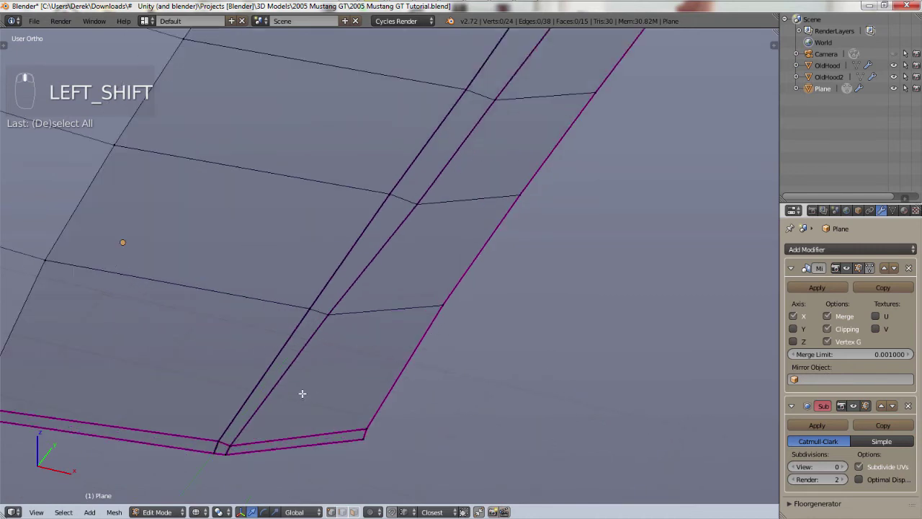
middle_click_drag(307, 386, 369, 344, "shift")
scroll(322, 391, "down", 2)
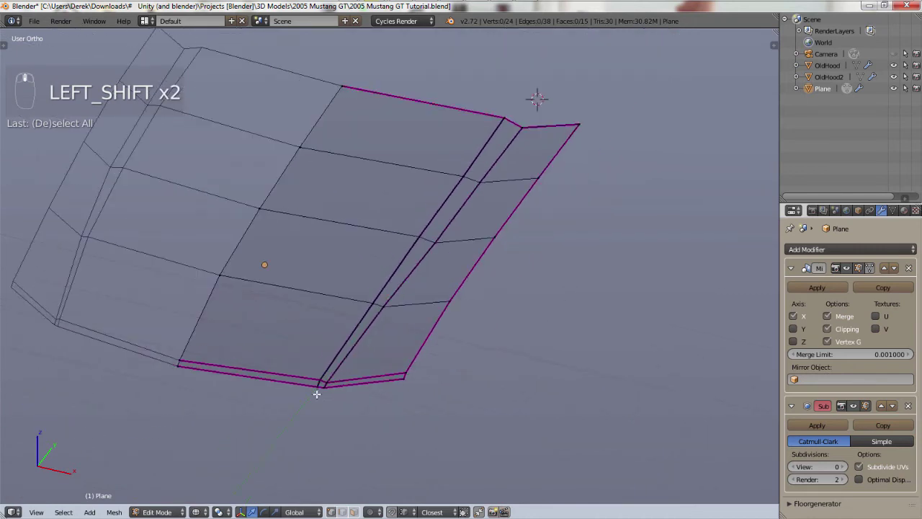
scroll(317, 387, "up", 8)
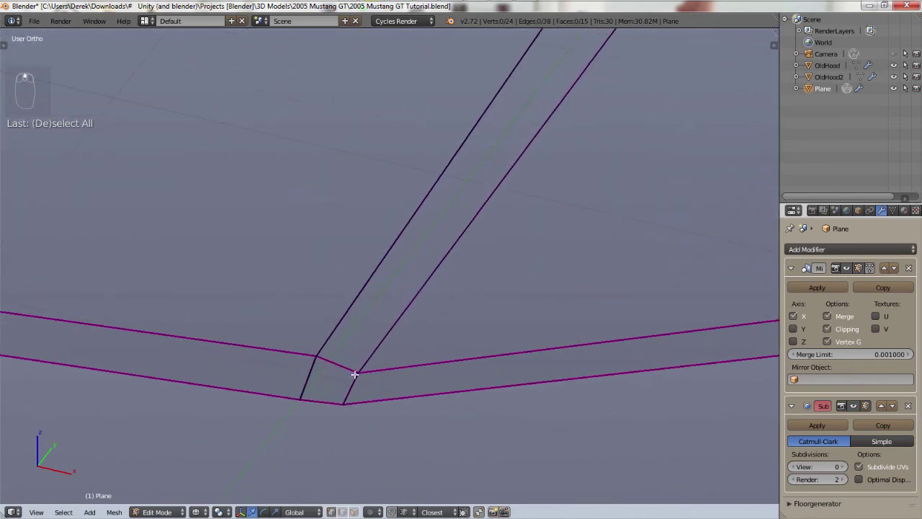
key("KP_7")
key("KP_1")
scroll(368, 366, "down", 4)
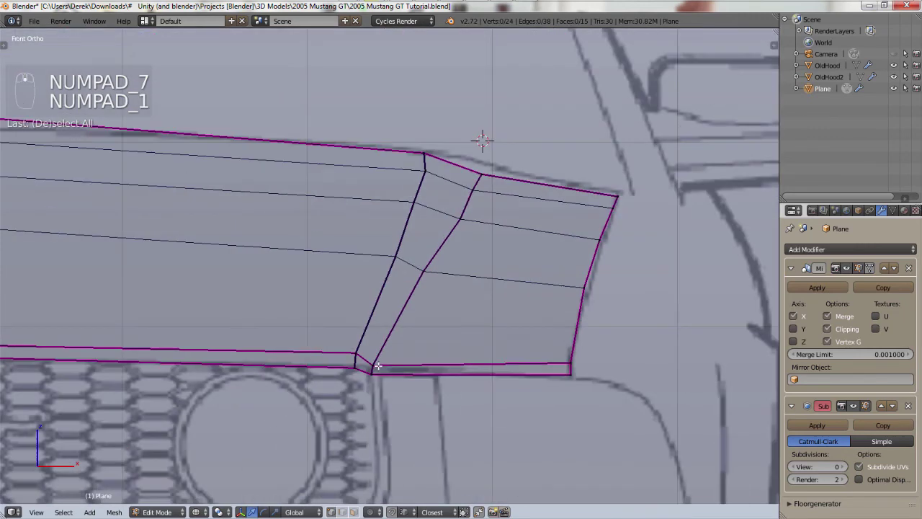
scroll(375, 366, "up", 5)
scroll(374, 363, "down", 4)
scroll(374, 363, "up", 3)
right_click(358, 357)
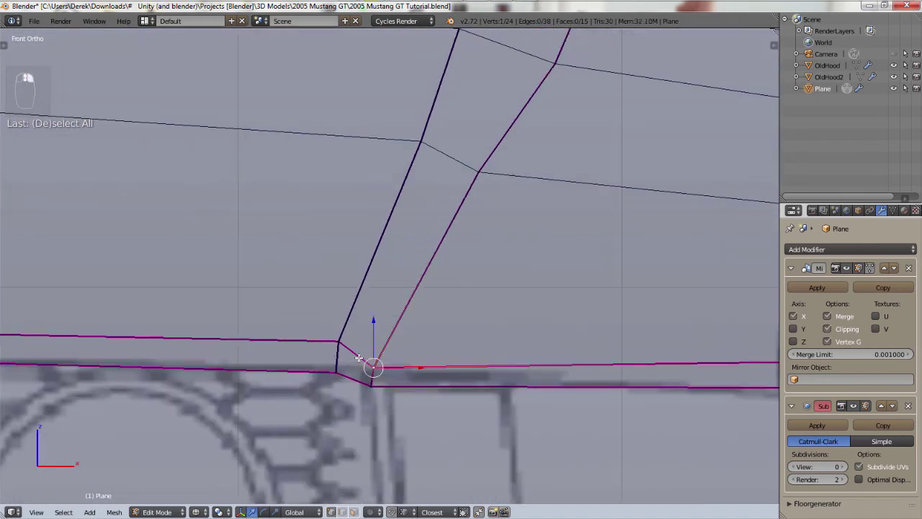
right_click(354, 342)
mouse_move(367, 360)
right_mouse_down()
mouse_move(380, 334)
mouse_move(372, 365)
right_mouse_up()
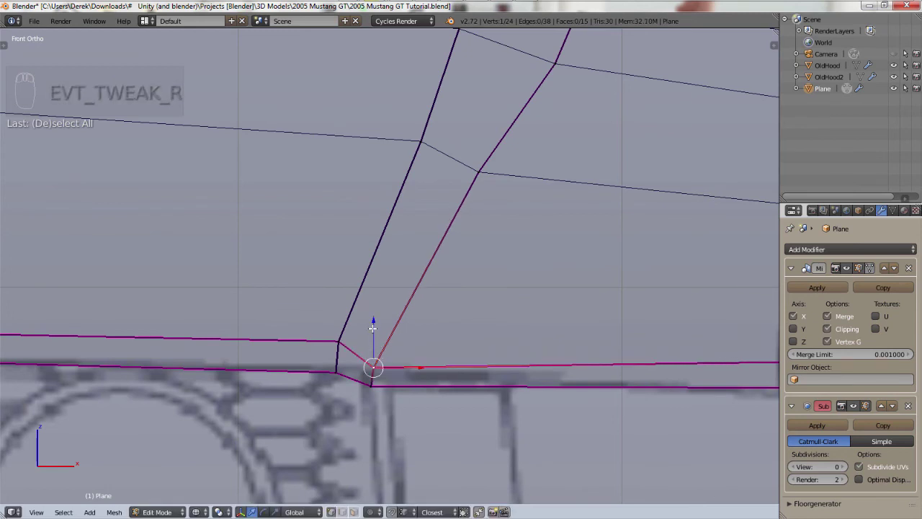
key("g")
key("z")
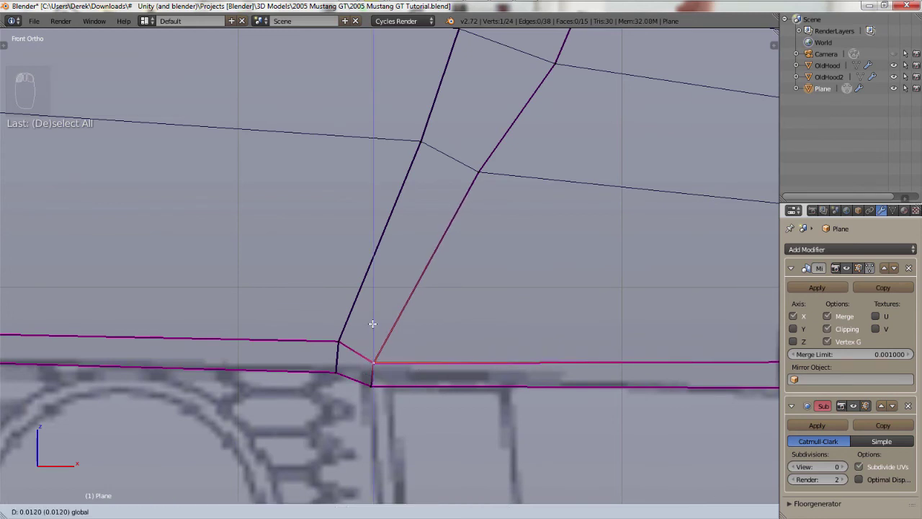
left_click(372, 323)
- Lower the crease's upper front-corner vertex slightly along Z, closer to the height of the neighbouring side-loop vertex
right_click(339, 340)
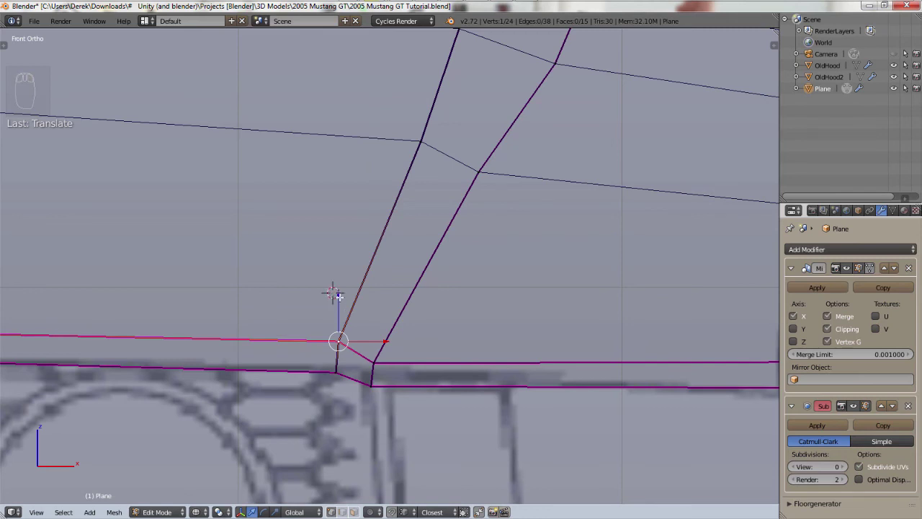
key("g")
key("z")
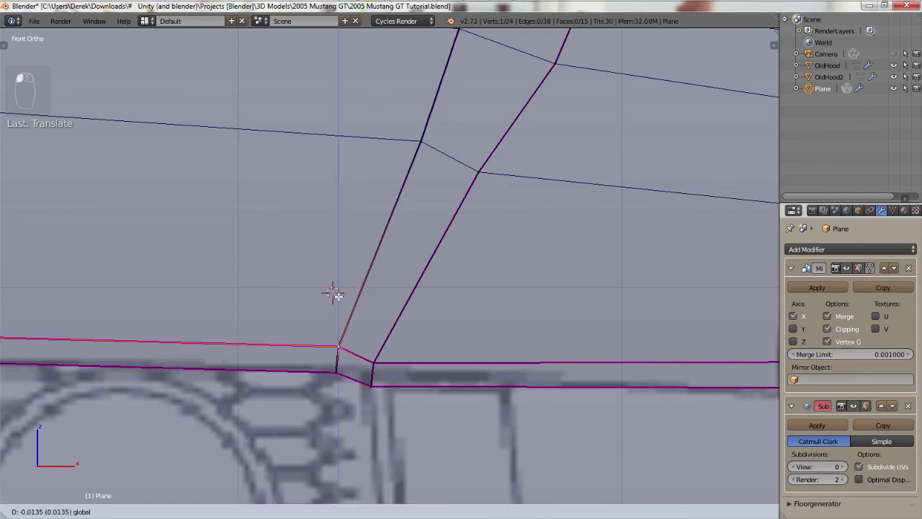
left_click(333, 293)
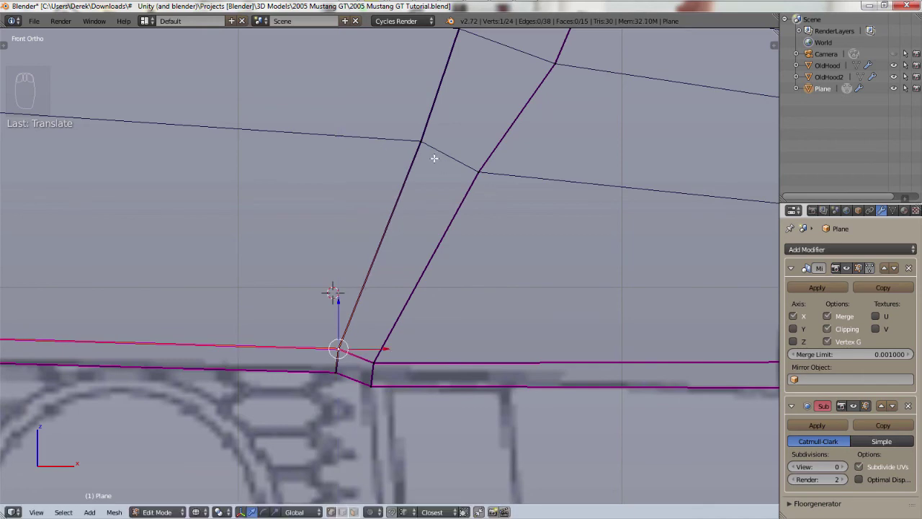
- Deselect everything, display the hood in solid viewport shading and apply smooth shading to it
scroll(453, 223, "down", 6)
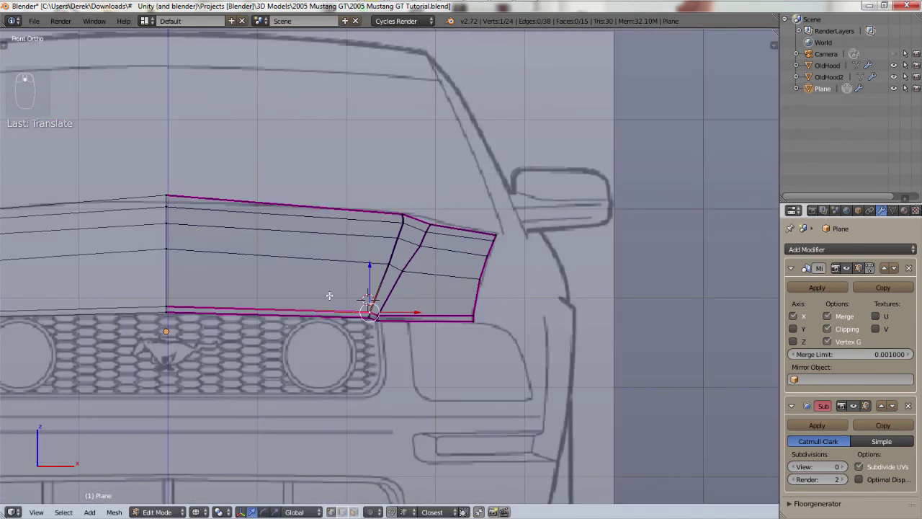
key("a")
mouse_move(433, 408)
middle_mouse_down()
mouse_move(379, 439)
mouse_move(364, 430)
middle_mouse_up()
key("z")
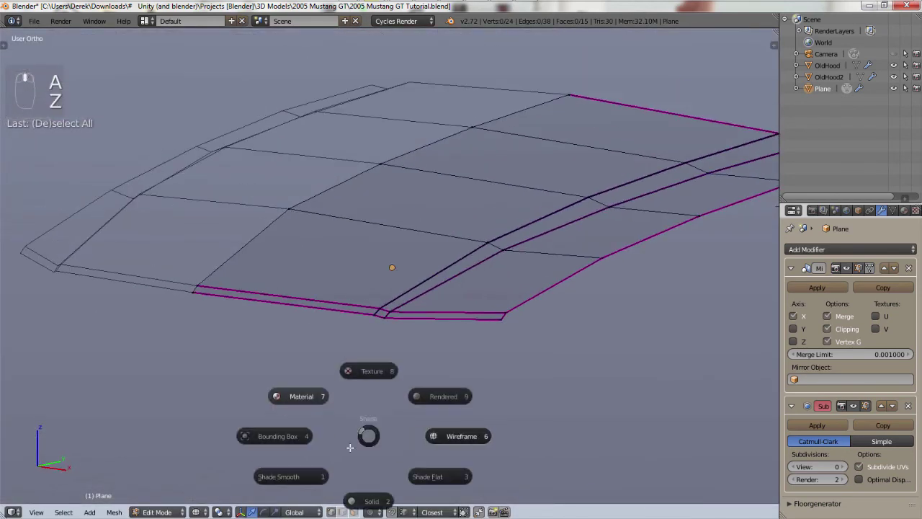
left_click(366, 400)
key("z")
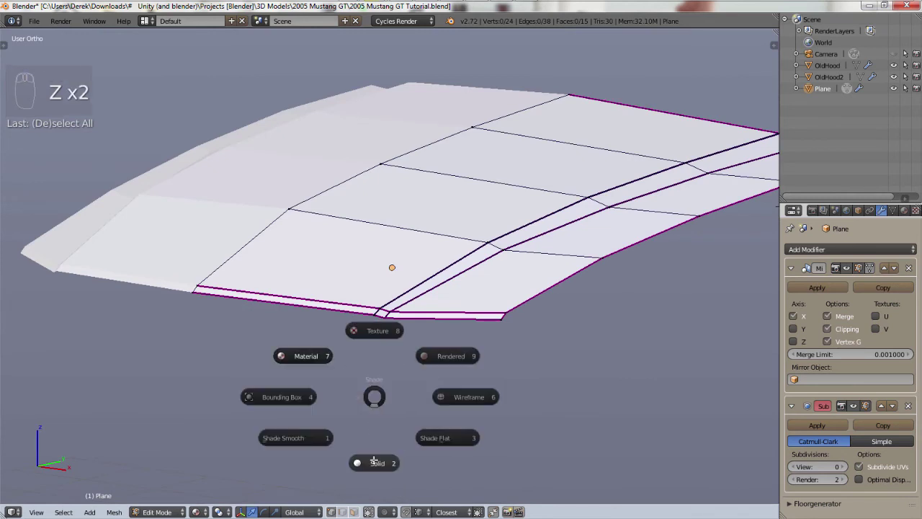
left_click(620, 381)
key("z")
left_click(433, 365)
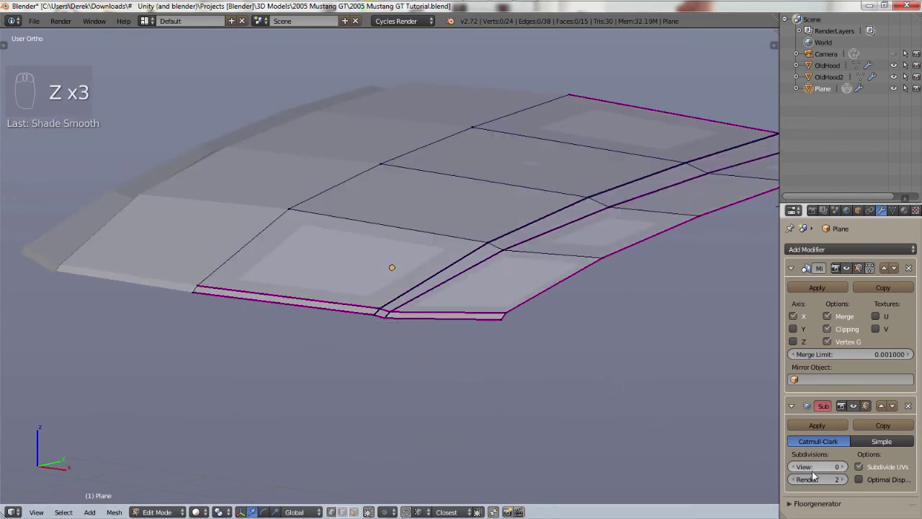
- Set the Subdivision Surface modifier's viewport subdivisions to 6 and switch to Object Mode
left_click_drag(817, 466, 844, 466)
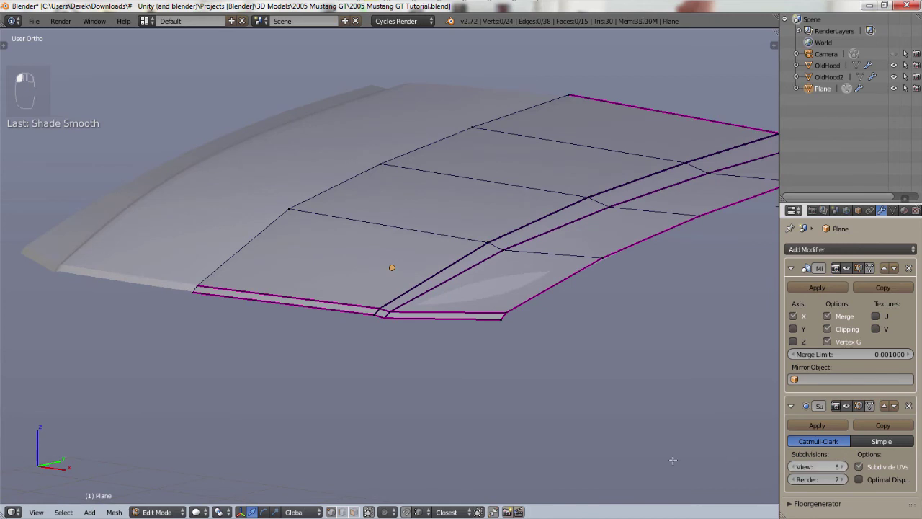
left_click(186, 511)
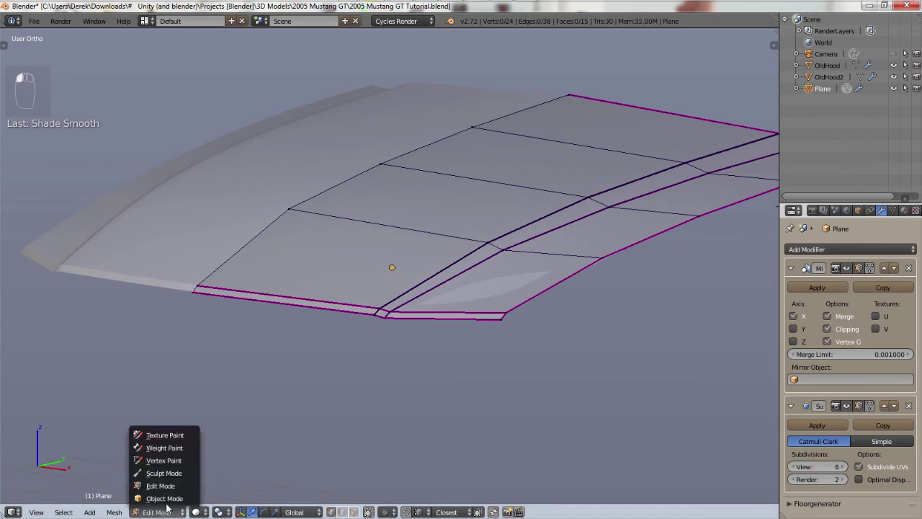
left_click(191, 495)
- Inspect the smoothed hood from several angles, checking the raised side contours, the front corners and the surface shading
middle_click_drag(432, 193, 446, 204)
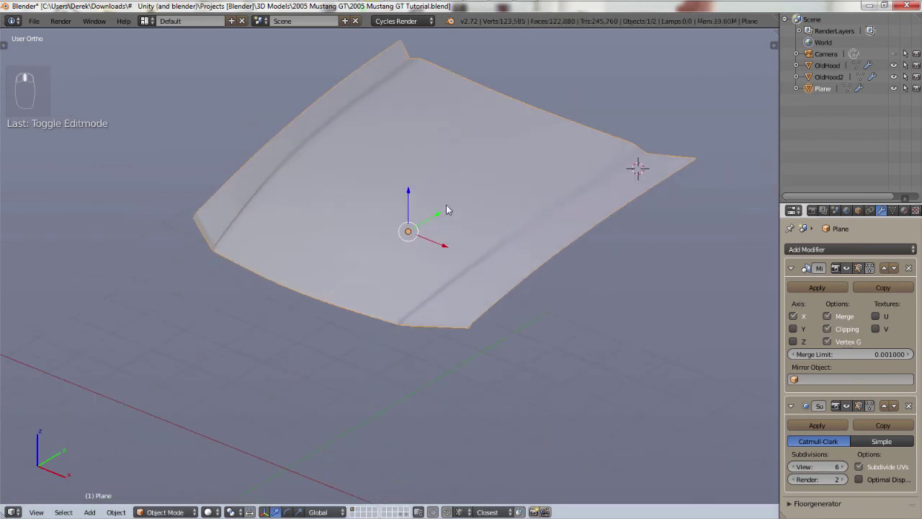
scroll(461, 210, "up", 5)
scroll(497, 219, "down", 4)
middle_click_drag(526, 223, 485, 237)
scroll(499, 200, "up", 2)
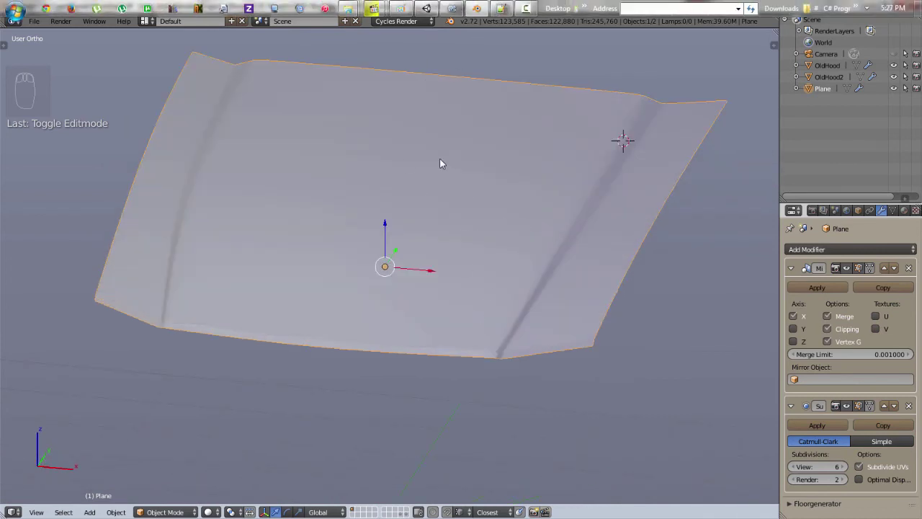
left_click(590, 307)
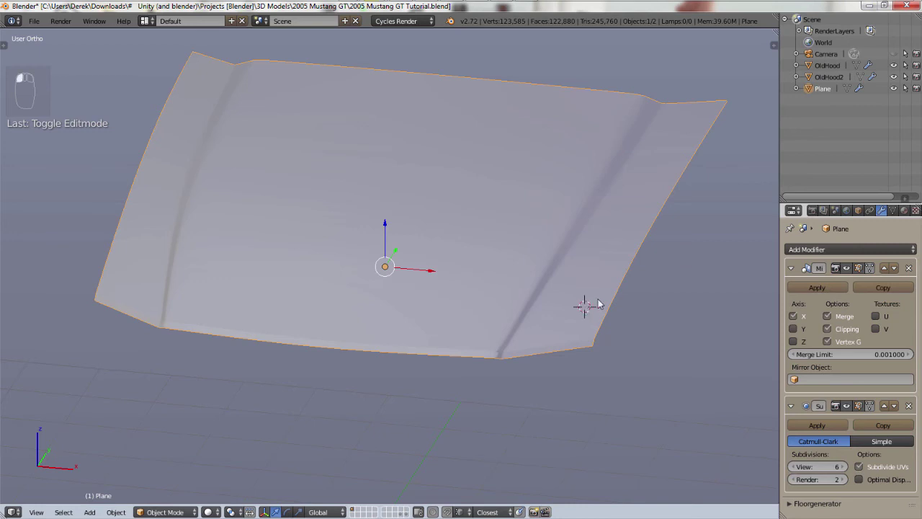
scroll(589, 302, "up", 3)
scroll(594, 358, "down", 3)
middle_click_drag(543, 346, 485, 330)
scroll(485, 337, "up", 4)
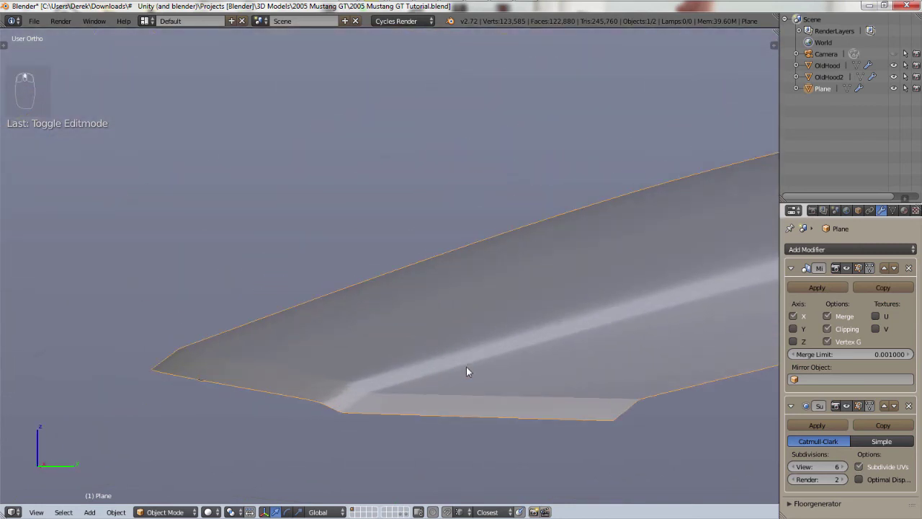
middle_click_drag(466, 371, 560, 351)
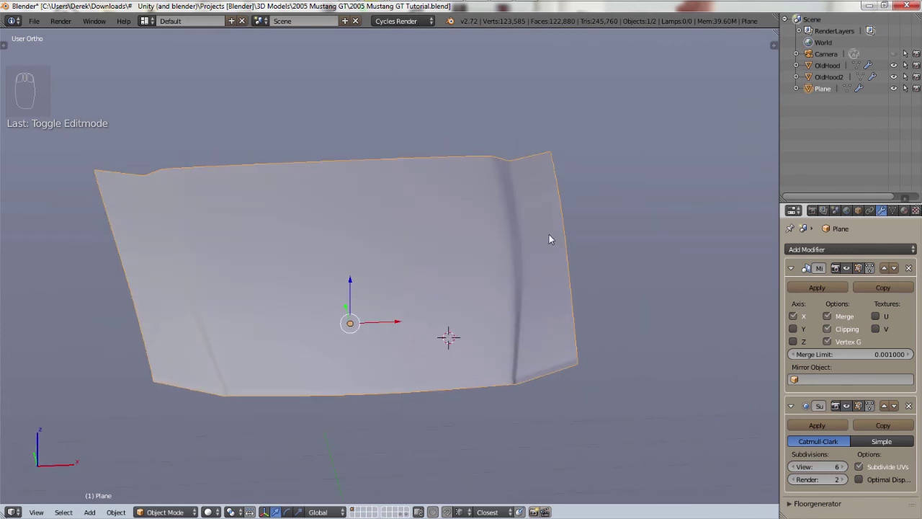
middle_click_drag(549, 239, 515, 257)
scroll(469, 322, "up", 5)
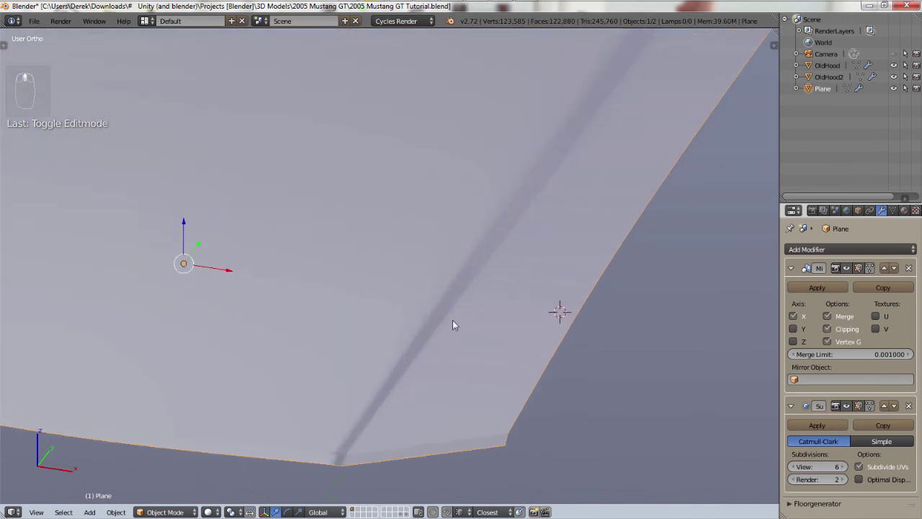
- Look over the hood's front corner, switch the hood to Edit Mode and display its face normals
middle_click_drag(453, 325, 382, 315, "shift")
scroll(408, 329, "up", 4)
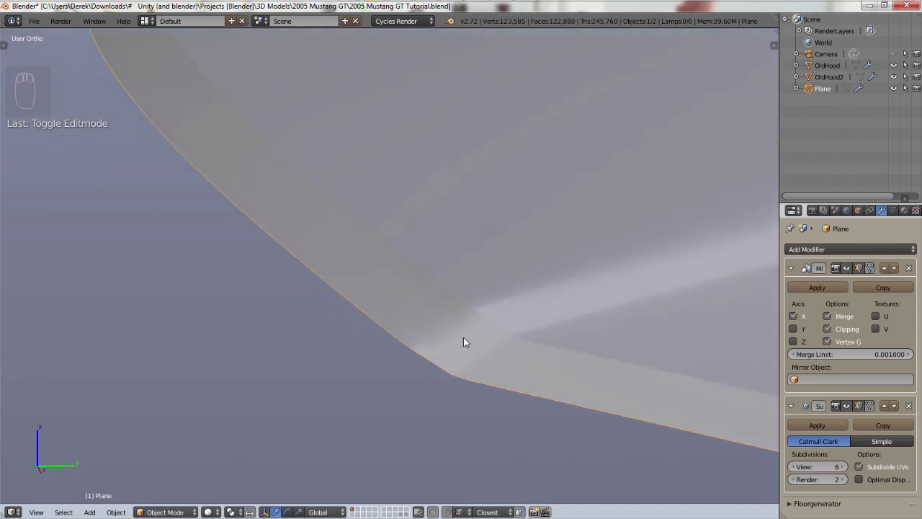
scroll(464, 346, "down", 6)
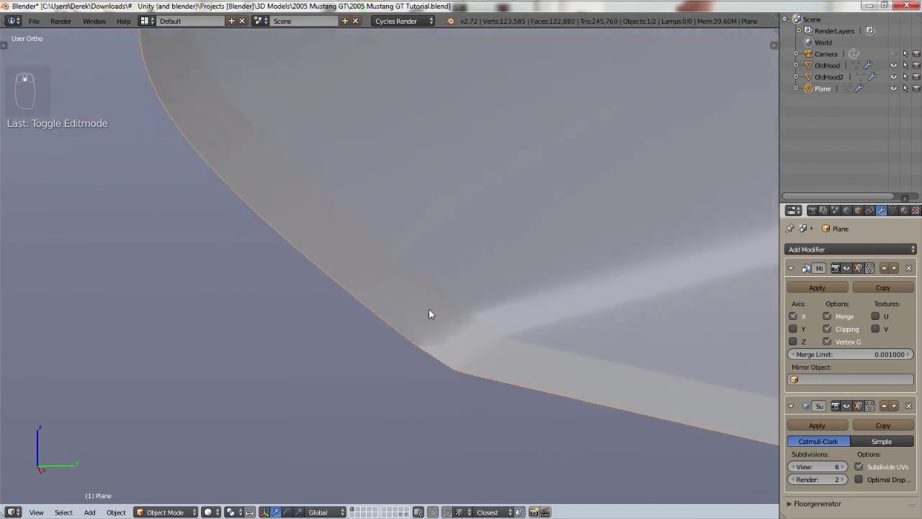
middle_click_drag(494, 342, 508, 344)
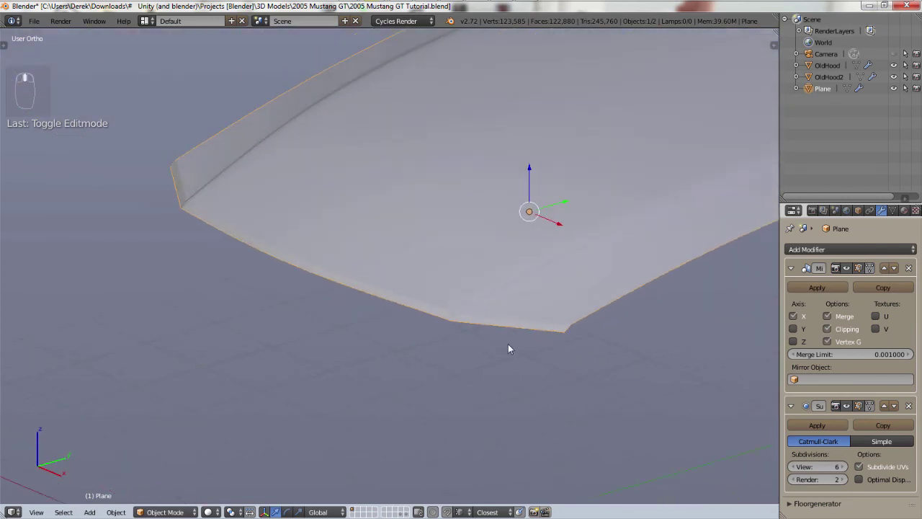
key("n")
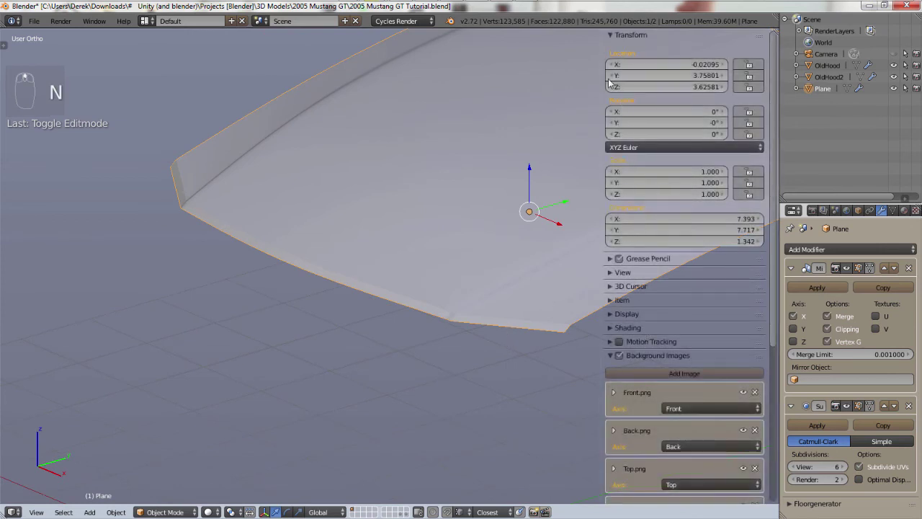
left_click(614, 35)
left_click(170, 512)
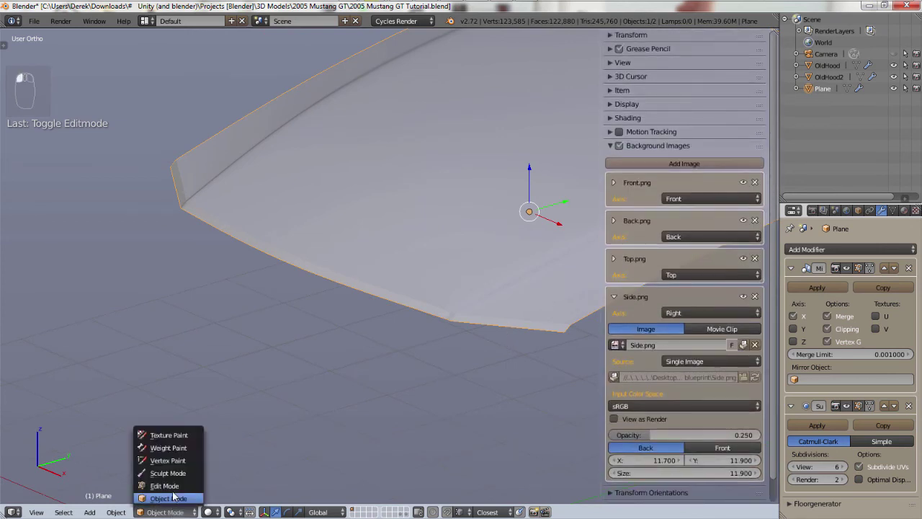
left_click(175, 490)
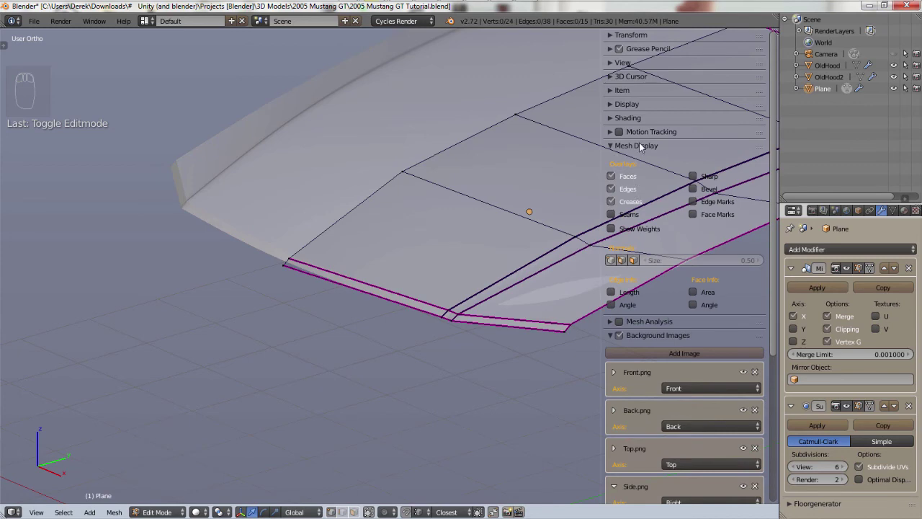
left_click(635, 261)
scroll(463, 360, "up", 2)
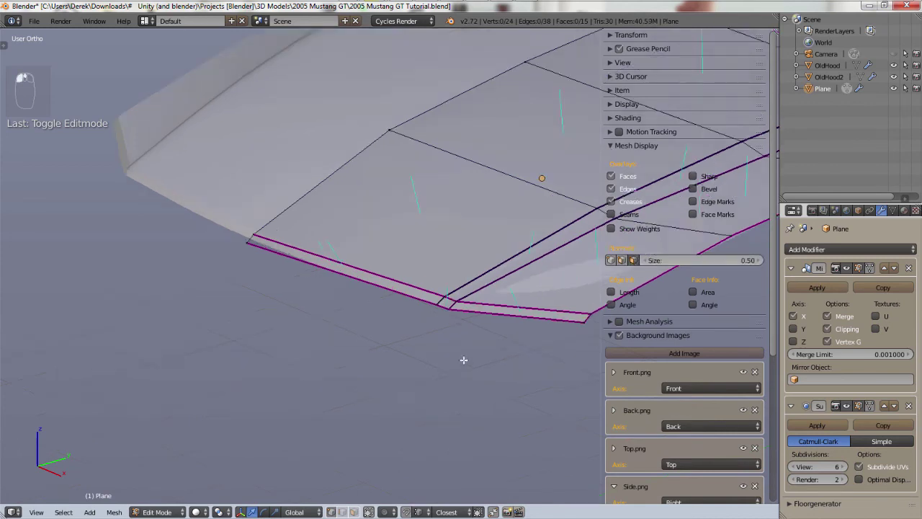
- Check the direction of the face normals along the hood's front and side panels and turn their display off
middle_click_drag(463, 361, 497, 363)
middle_click_drag(497, 363, 151, 476, "shift")
scroll(478, 255, "down", 3)
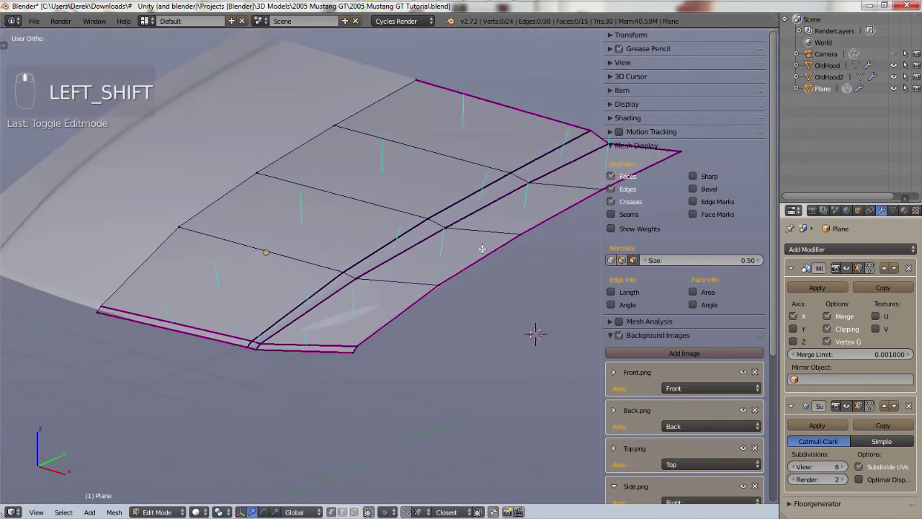
middle_click_drag(481, 252, 439, 310, "shift")
middle_click_drag(273, 392, 382, 278, "shift")
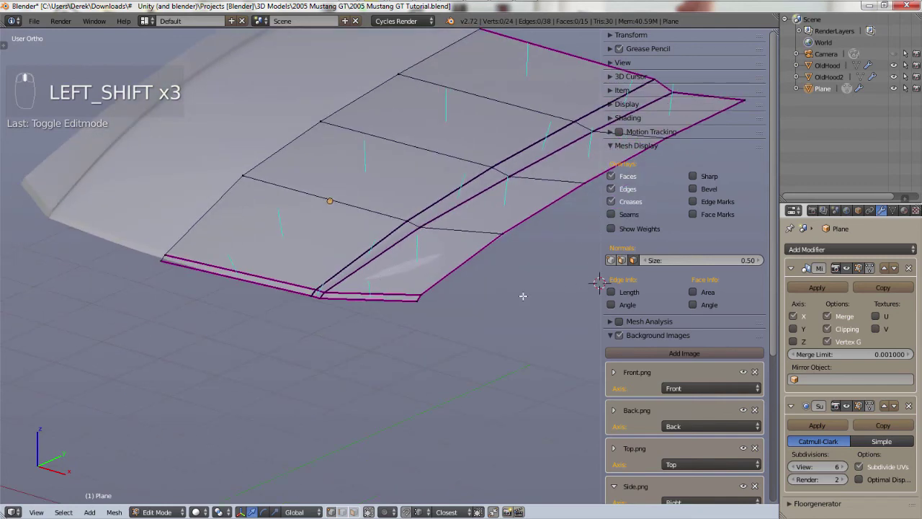
key("n")
scroll(325, 271, "up", 4)
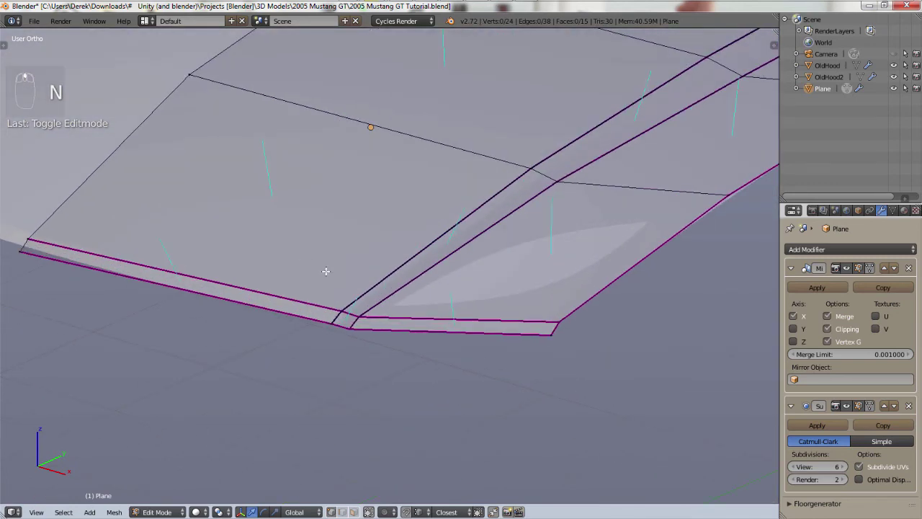
key("n")
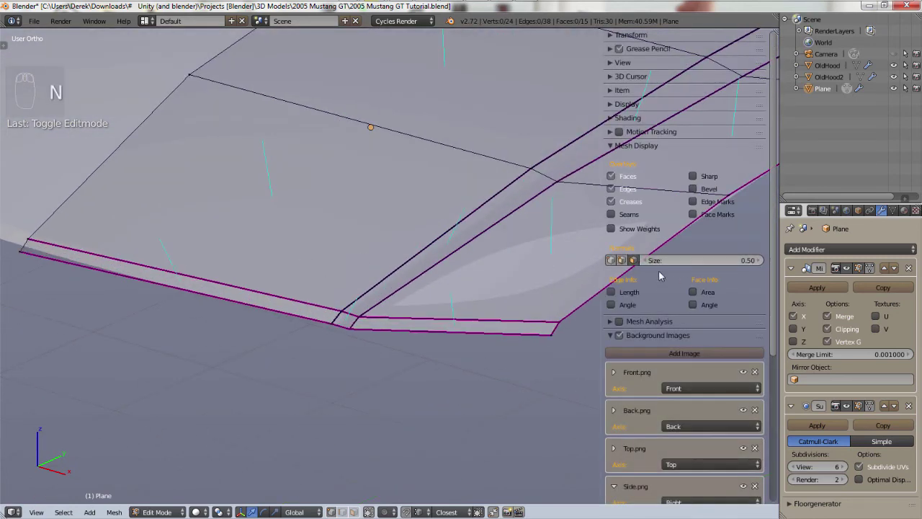
key("n")
- In the right orthographic view, move the upper front edge loop slightly forward along Y, closer to above the lower front edge
middle_click_drag(486, 329, 406, 314)
key("KP_3")
scroll(442, 324, "up", 3)
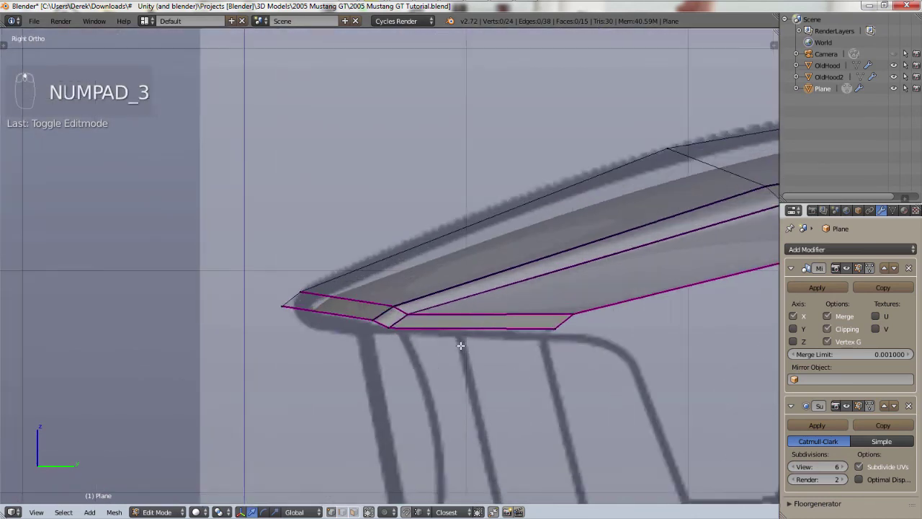
right_click(381, 298)
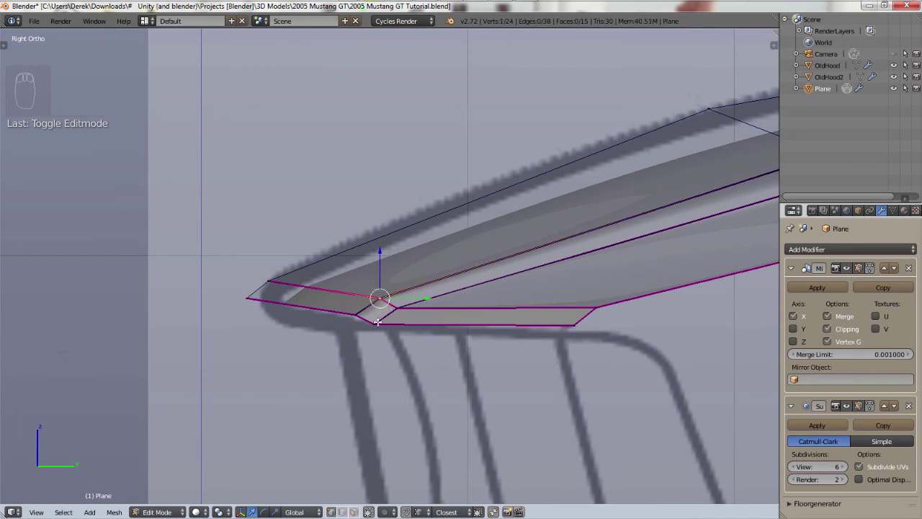
right_click(396, 308, "shift")
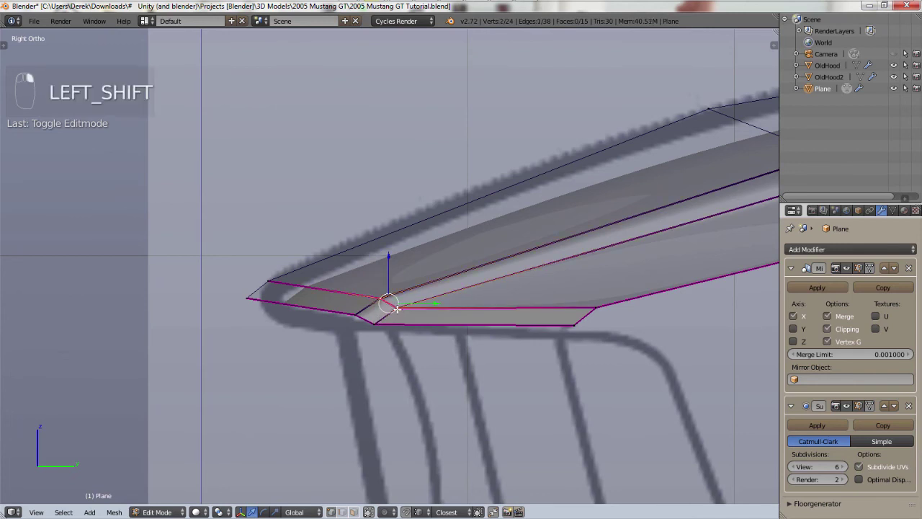
right_click(353, 292, "alt+shift")
left_click_drag(459, 300, 445, 302)
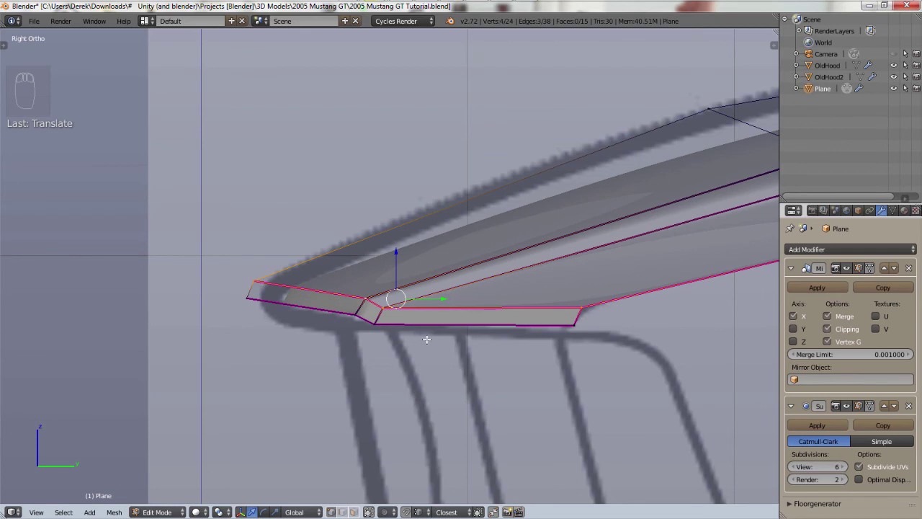
- Compare the hood's front edge with the blueprints in the front and top orthographic views
key("KP_1")
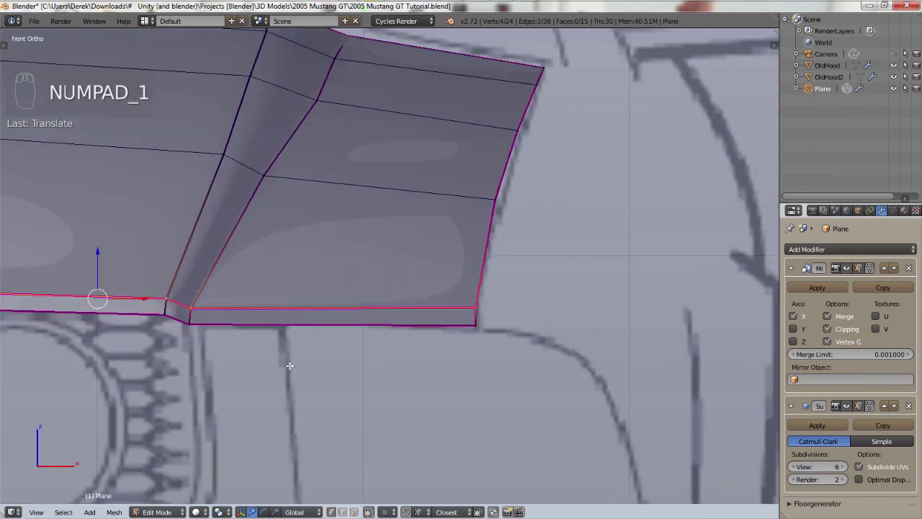
key("KP_7")
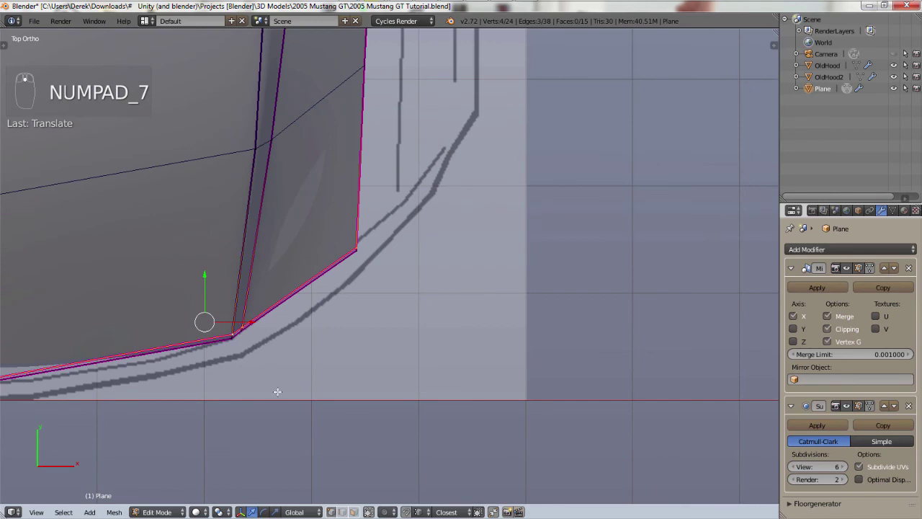
middle_click_drag(277, 391, 549, 335, "shift")
scroll(470, 328, "down", 4)
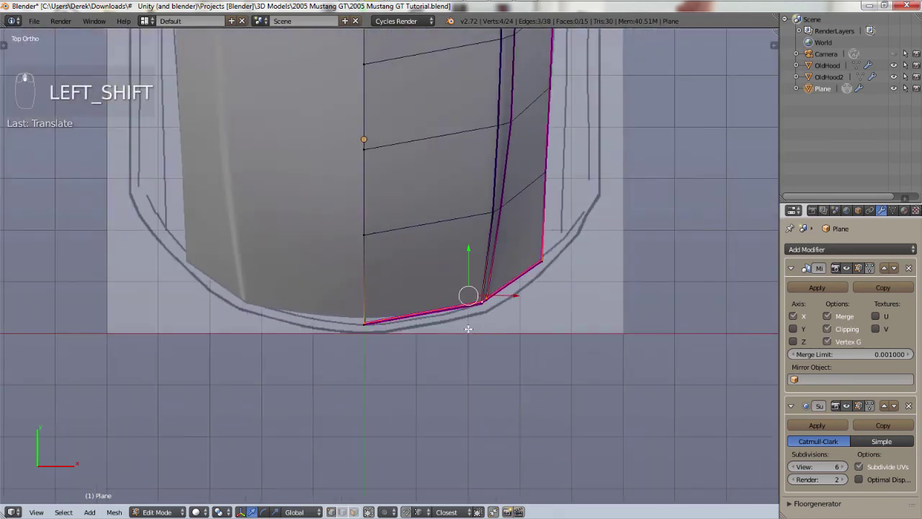
scroll(371, 316, "up", 4)
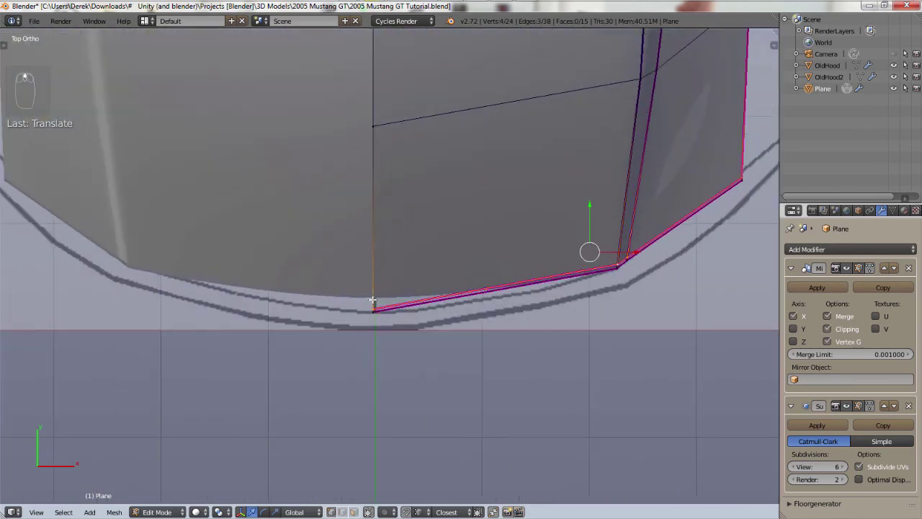
scroll(372, 299, "up", 3)
scroll(380, 295, "up", 8)
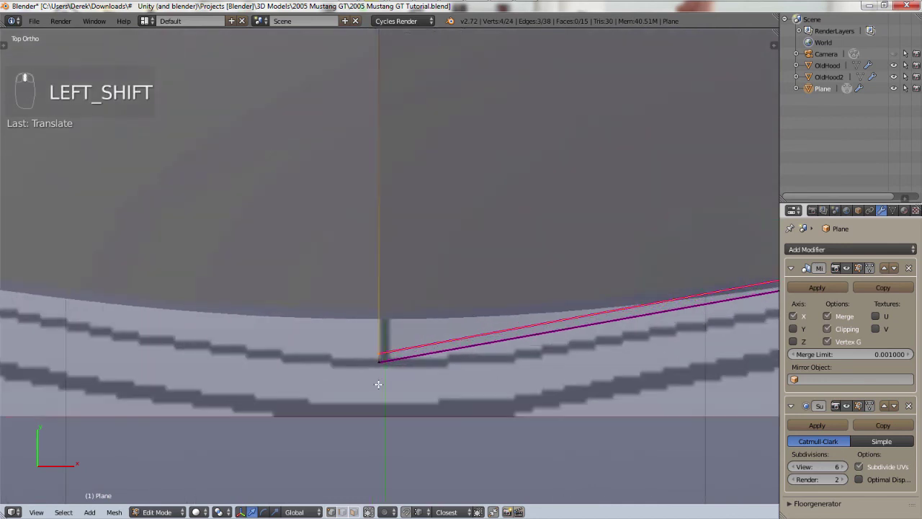
- Select the two front vertices on the hood's centreline and check their position against the top blueprint
right_click(371, 329)
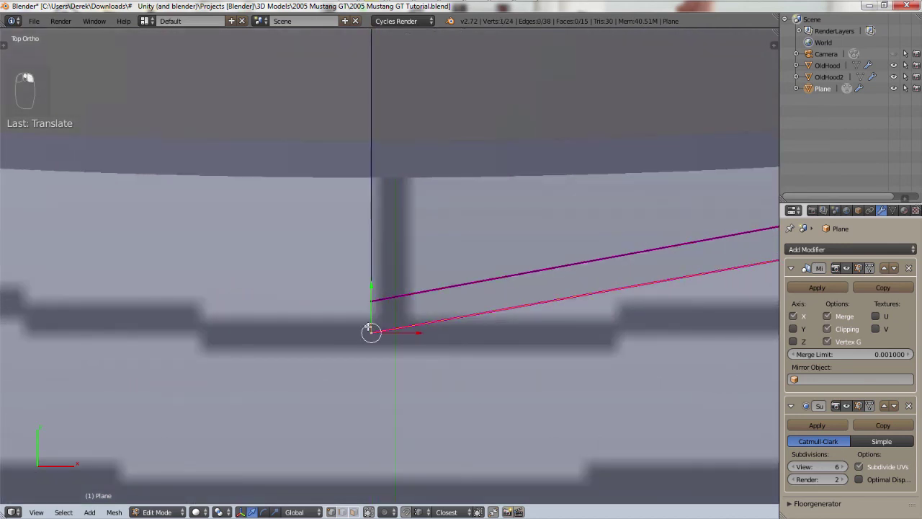
right_click(371, 302, "shift")
scroll(491, 173, "down", 3)
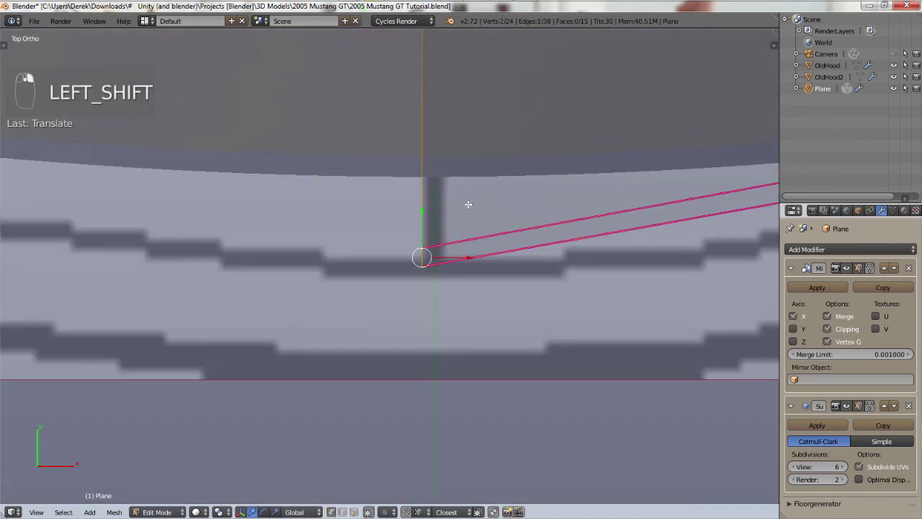
scroll(459, 224, "up", 2)
right_click(401, 291, "shift")
right_click(404, 294, "shift")
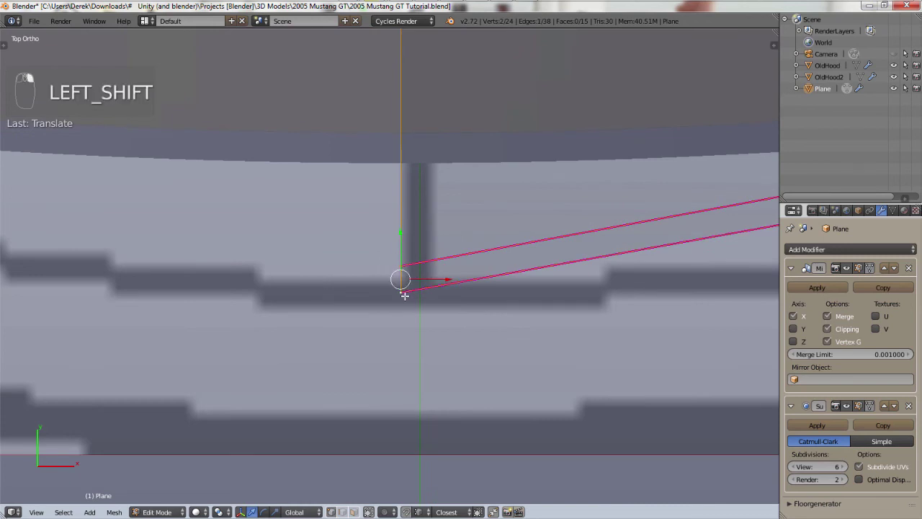
scroll(476, 244, "down", 3)
middle_click_drag(521, 119, 471, 280, "shift")
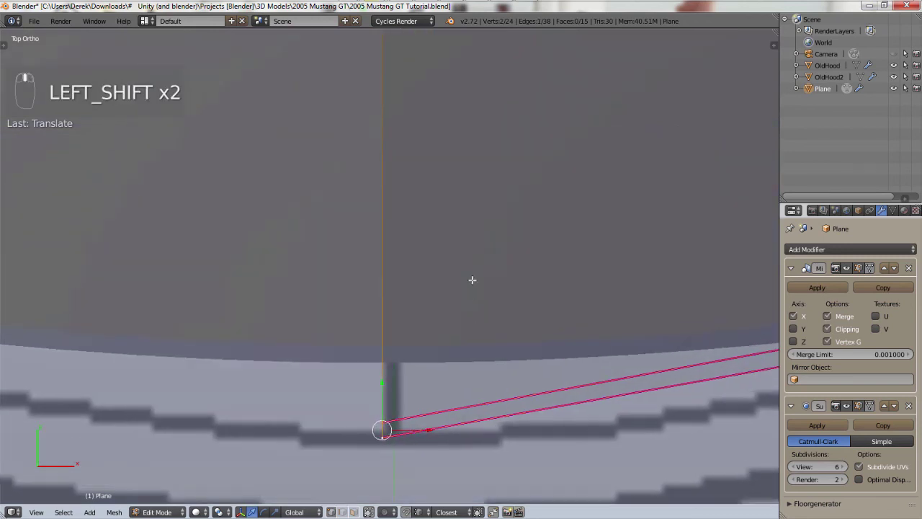
scroll(460, 210, "down", 3)
scroll(461, 210, "down", 3)
middle_click_drag(500, 53, 461, 292, "shift")
scroll(441, 239, "down", 2)
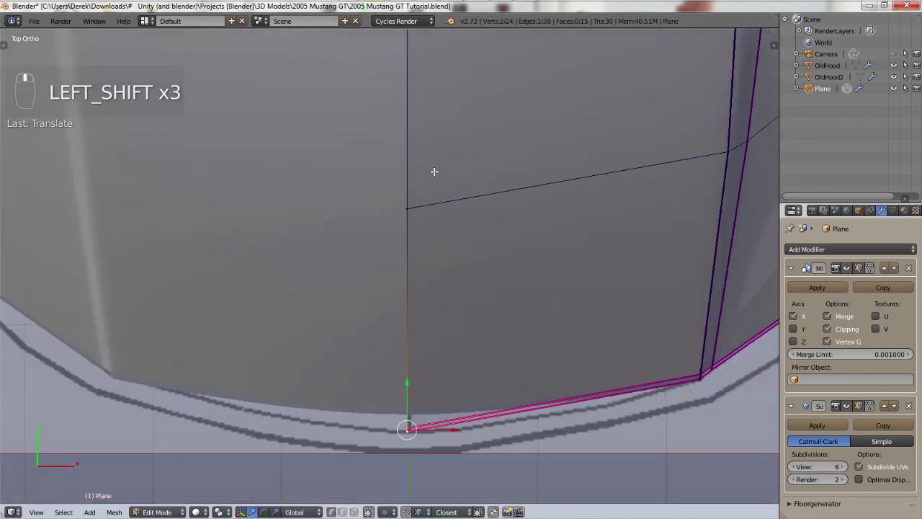
scroll(433, 201, "down", 2)
- Select the hood's whole centreline edge loop and set its mean crease to 0.20
right_click(413, 219, "alt")
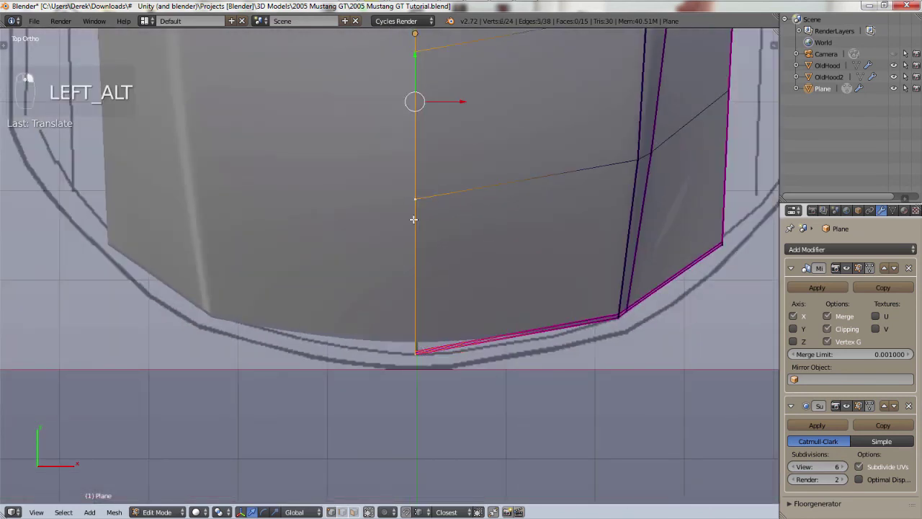
scroll(504, 228, "down", 3)
middle_click_drag(520, 231, 504, 366, "shift")
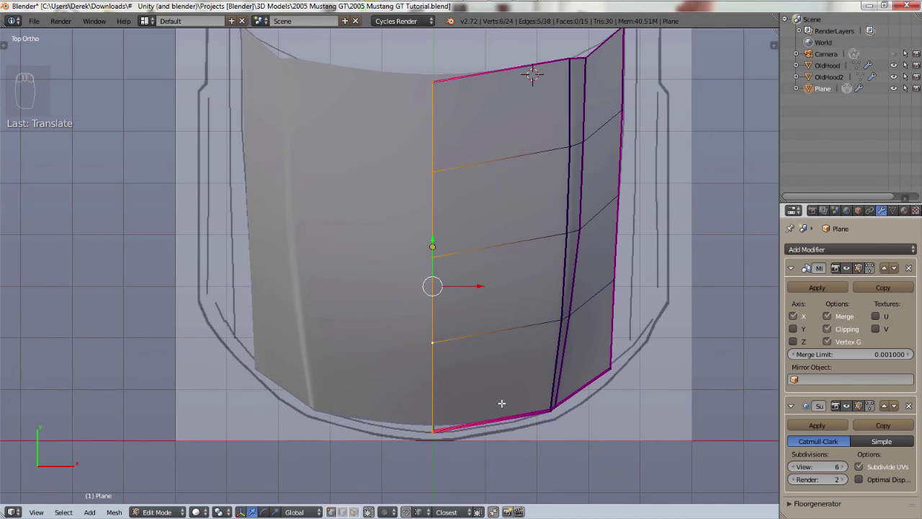
key("n")
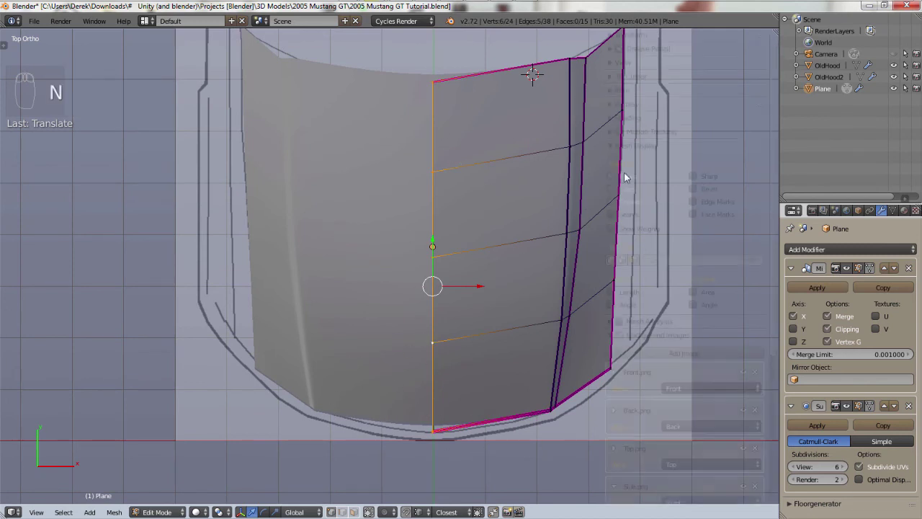
left_click(611, 35)
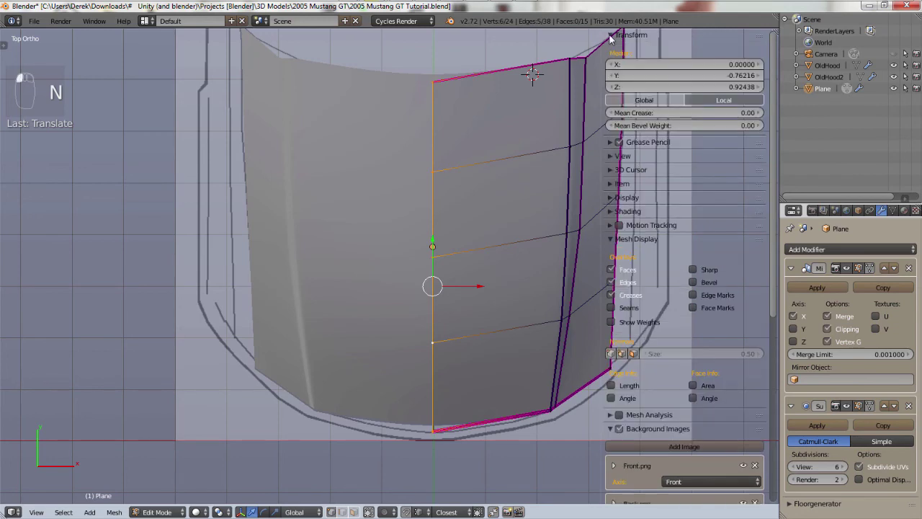
left_click(612, 34)
left_click(611, 35)
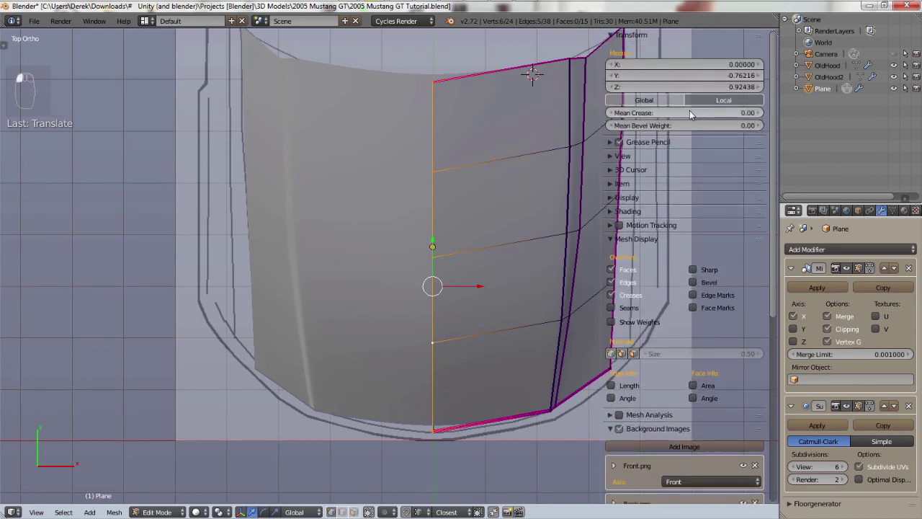
left_click(689, 112)
left_click_drag(689, 111, 710, 111)
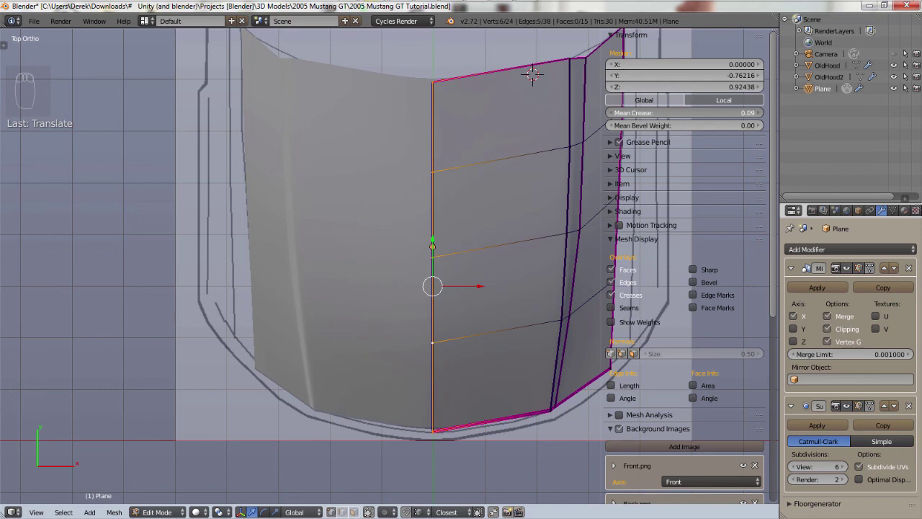
left_click_drag(692, 111, 694, 112)
left_click_drag(693, 112, 694, 113)
left_click(758, 113)
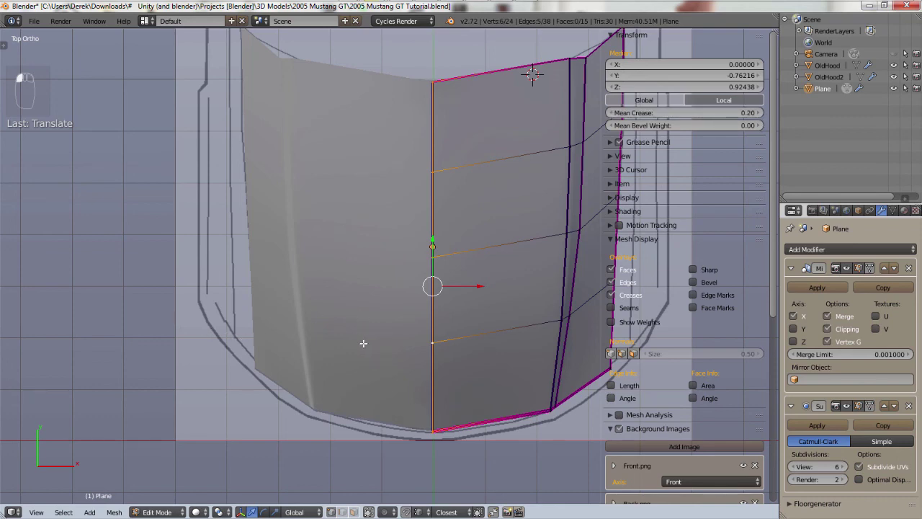
key("n")
- Return the hood to Object Mode, deselect it and inspect the creased centreline and front lip in the smoothed surface
middle_click_drag(497, 379, 509, 310)
scroll(497, 392, "up", 3)
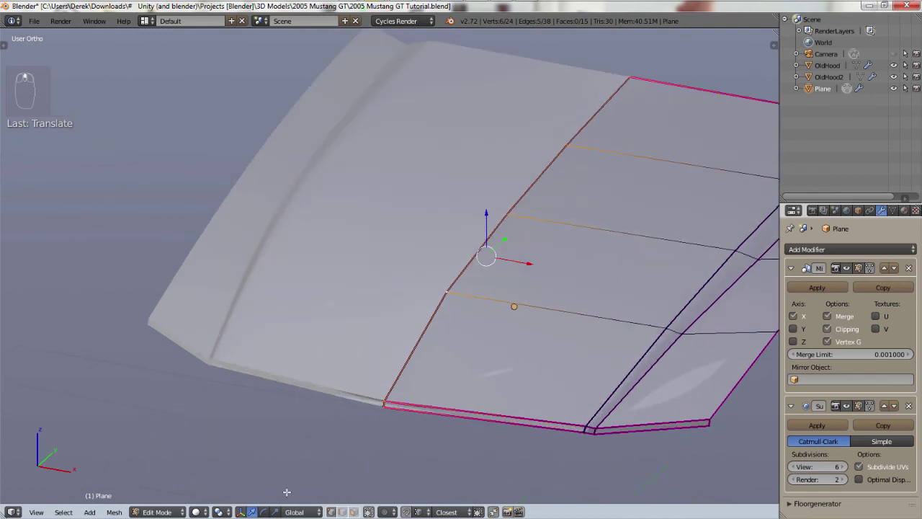
left_click(156, 512)
left_click(189, 500)
scroll(411, 424, "up", 3)
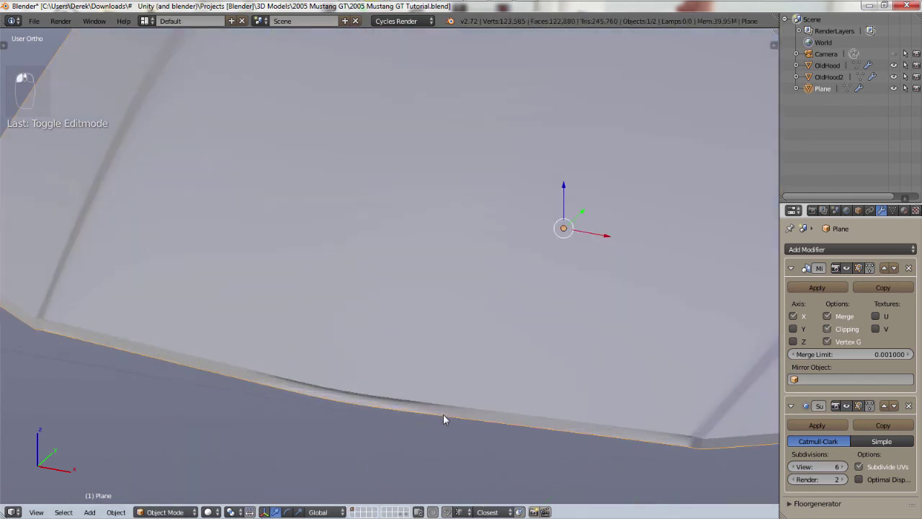
scroll(443, 416, "down", 3)
key("a")
middle_click_drag(434, 422, 478, 334)
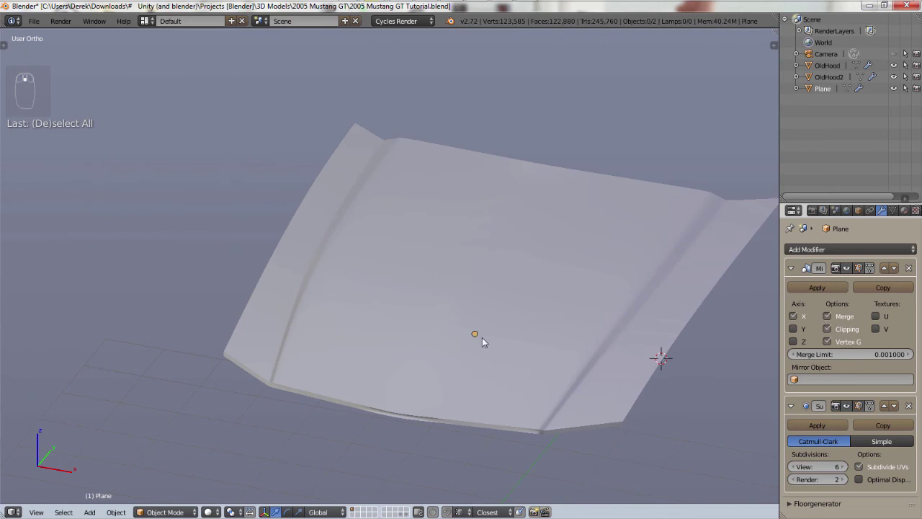
- Examine the shading of the hood's front lip around the centreline up close from several angles
scroll(482, 337, "down", 2)
middle_click_drag(595, 278, 650, 338)
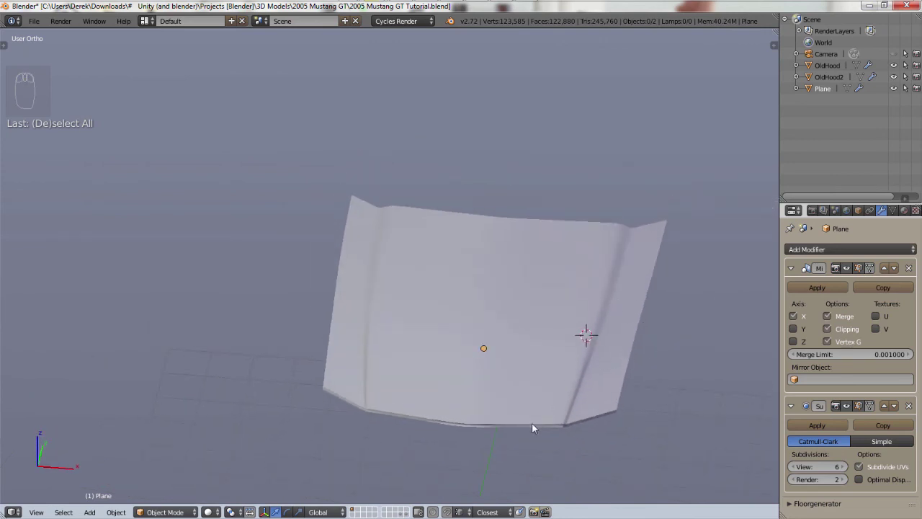
scroll(532, 428, "up", 6)
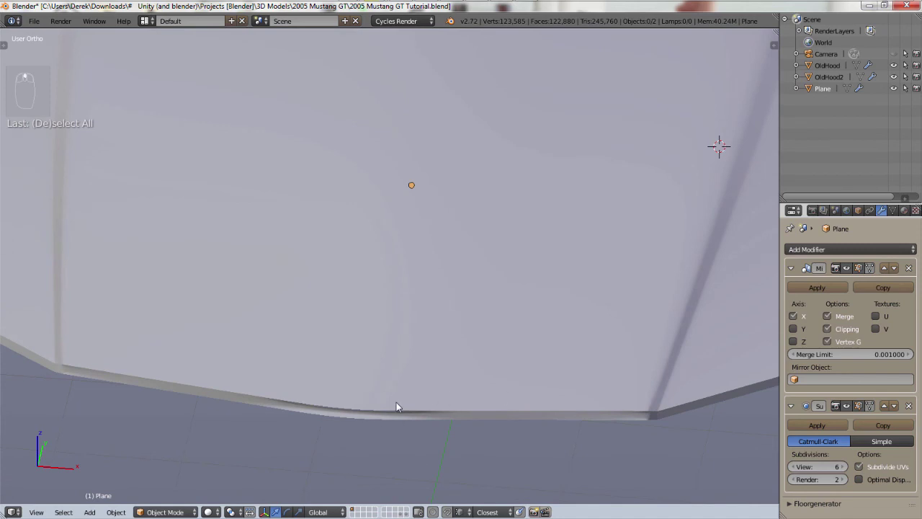
scroll(397, 402, "down", 3)
middle_click_drag(511, 409, 463, 380)
scroll(433, 389, "up", 7)
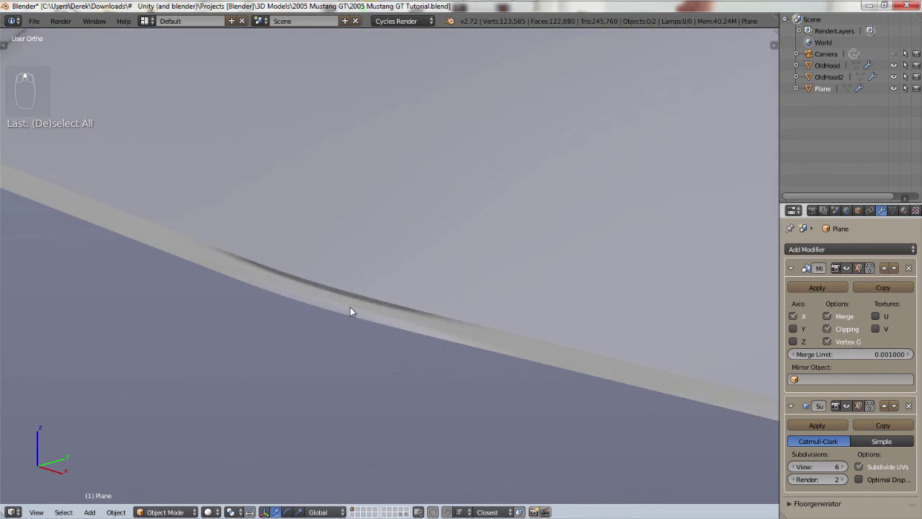
scroll(357, 288, "down", 2)
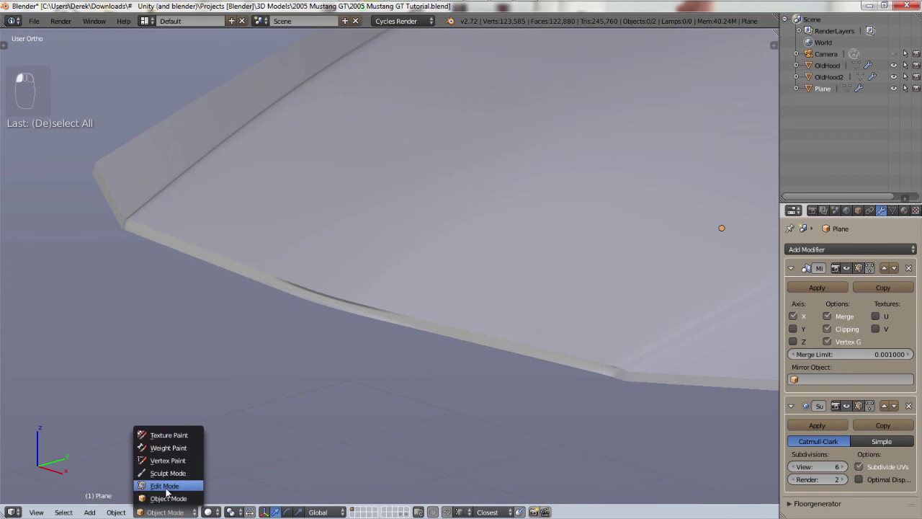
- In Edit Mode, lower the front lip's bottom vertex at the hood ridge along Z in the right orthographic view
left_click(166, 487)
scroll(422, 322, "up", 2)
scroll(514, 356, "down", 4)
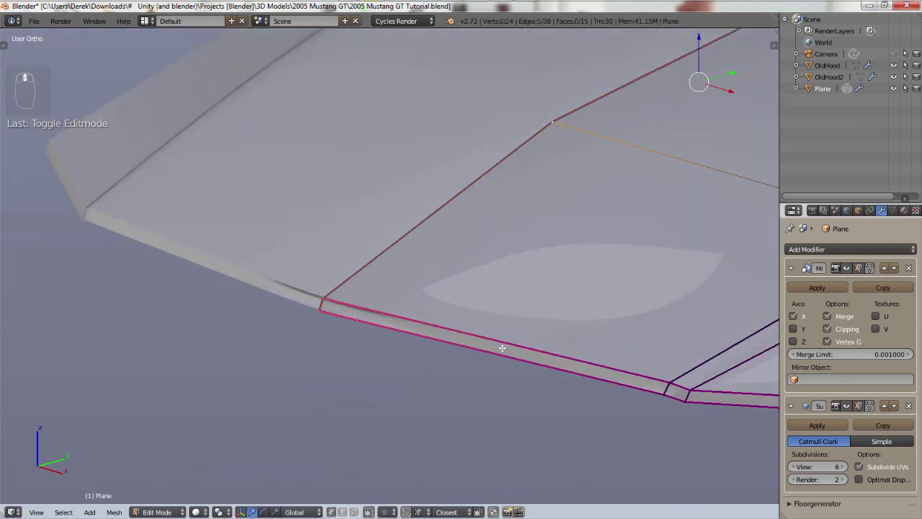
key("KP_3")
scroll(502, 351, "up", 8)
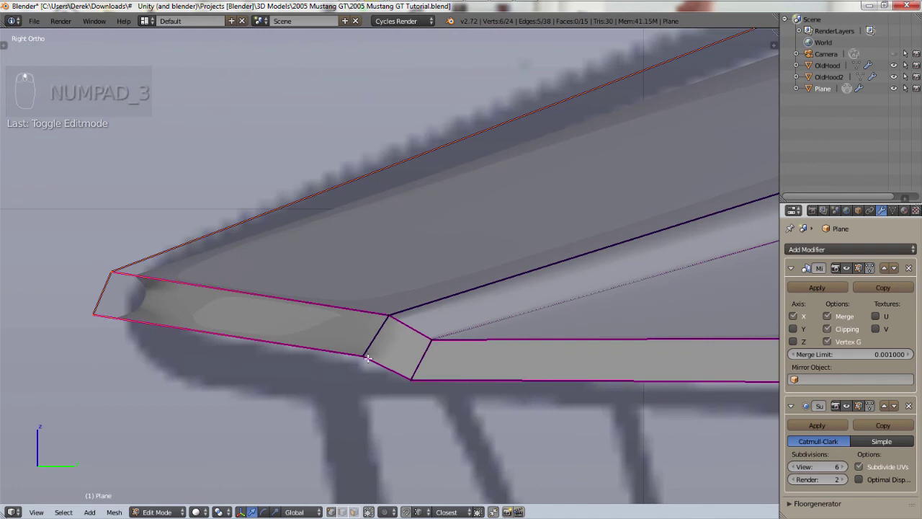
right_click(367, 357)
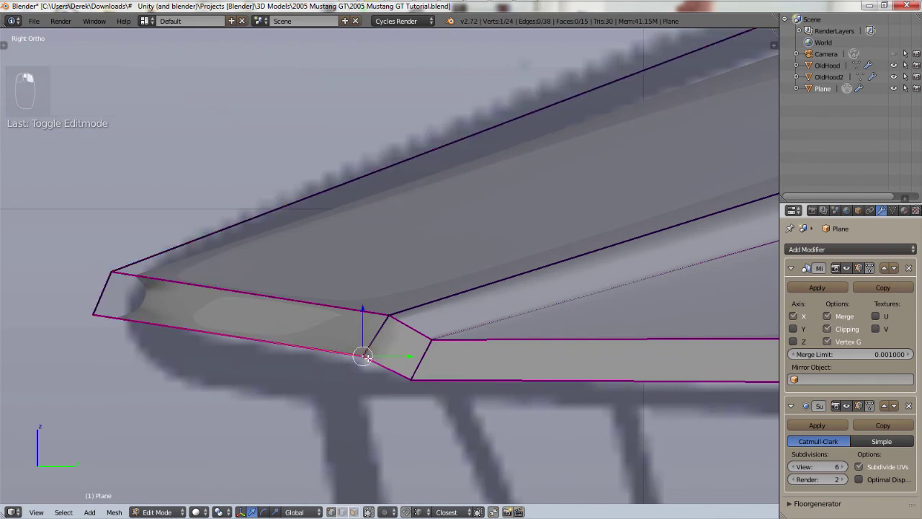
key("g")
key("z")
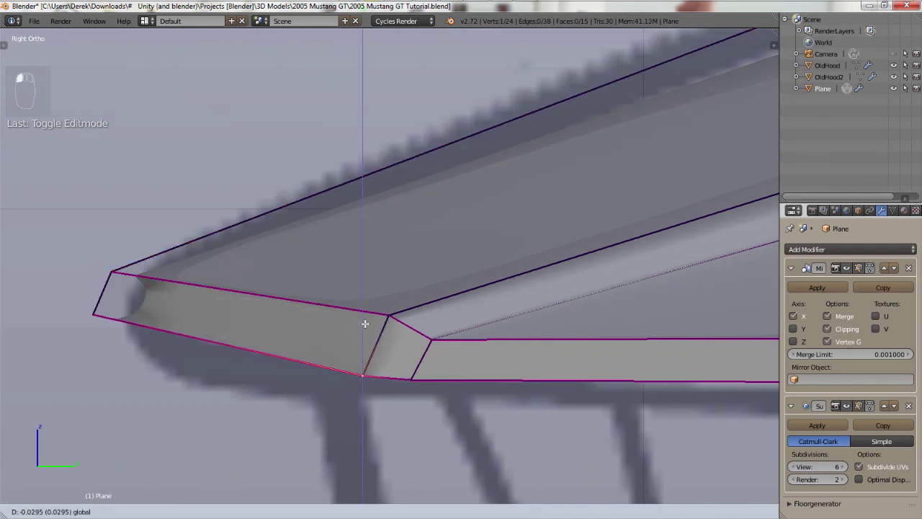
left_click(364, 321)
- Move the front lip's lower centreline vertex back along Y by about 0.012
right_click(388, 314)
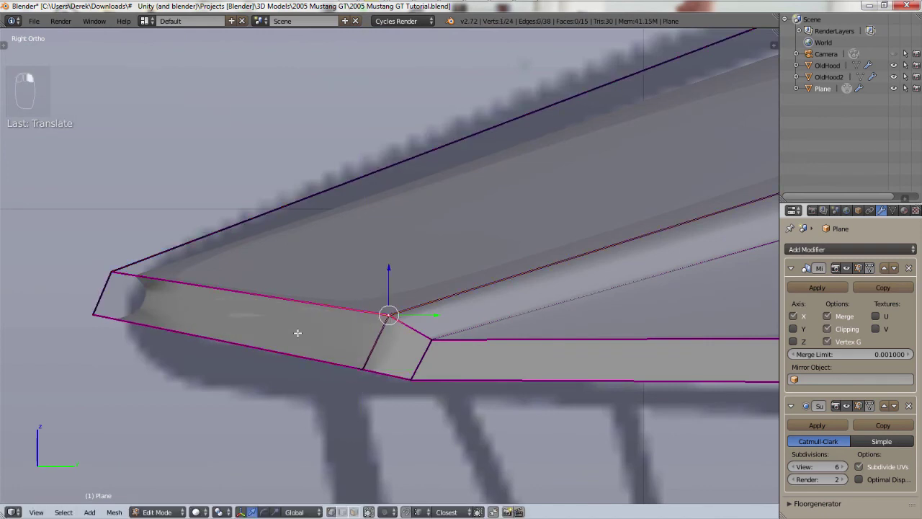
right_click(93, 314)
left_click_drag(142, 312, 150, 312)
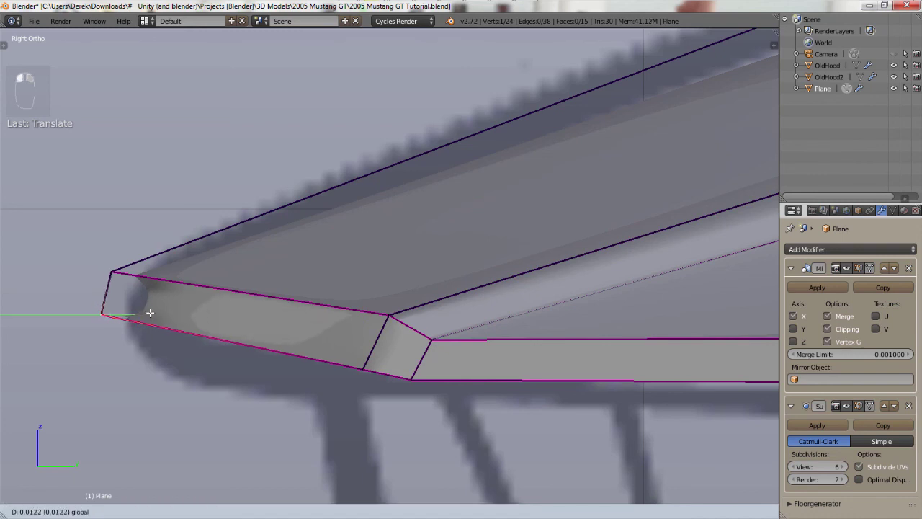
left_click(150, 312)
- Select the short vertical edge at the front of the hood's centreline and set its crease to 1.00
right_click(113, 273, "shift")
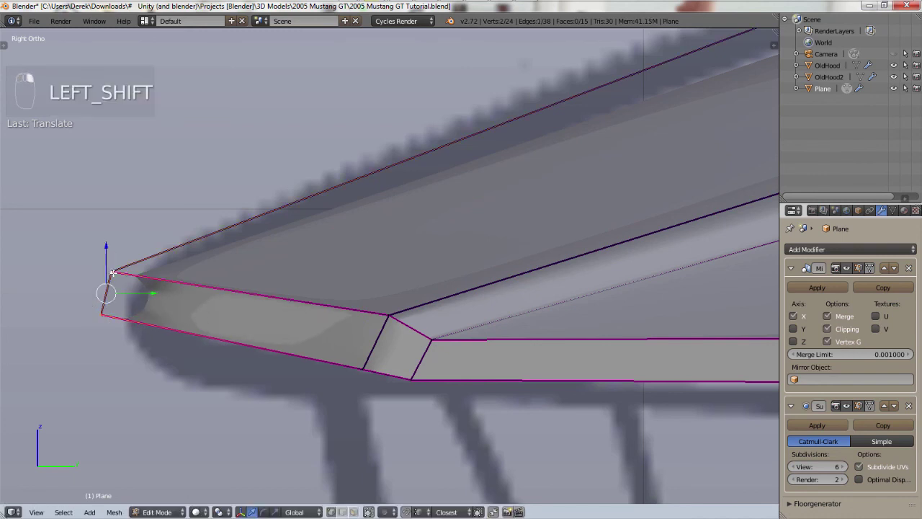
right_click(112, 273, "shift")
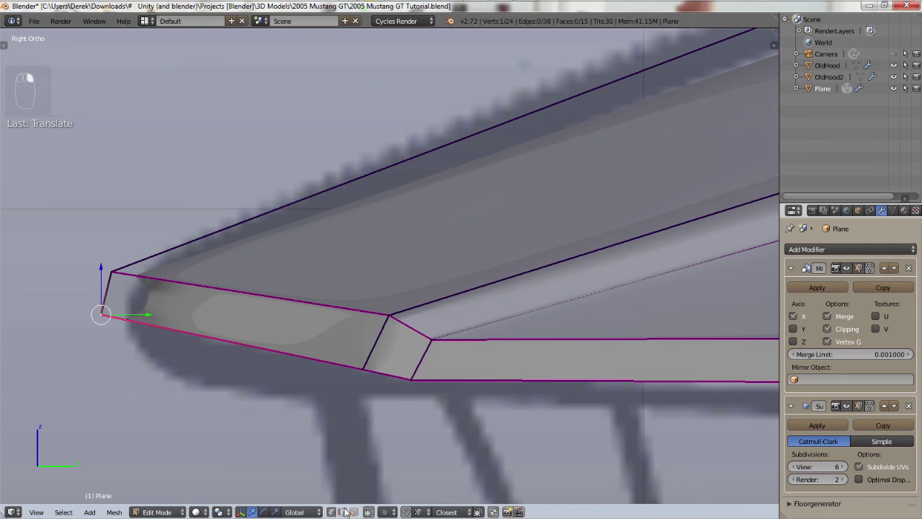
right_click(112, 273, "shift")
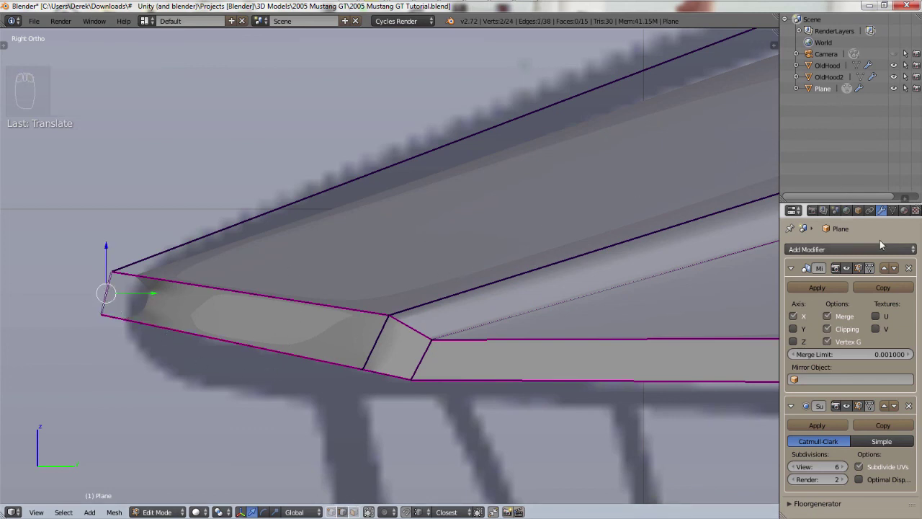
key("n")
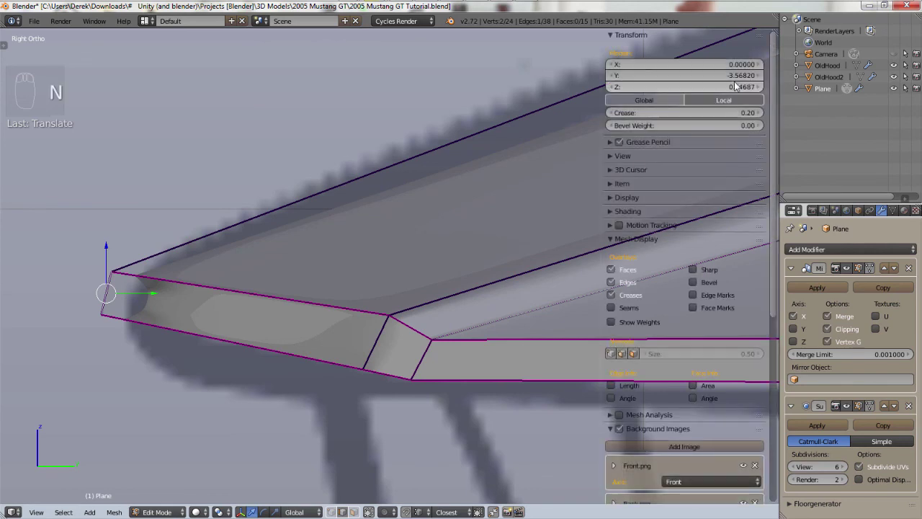
left_click_drag(703, 116, 836, 116)
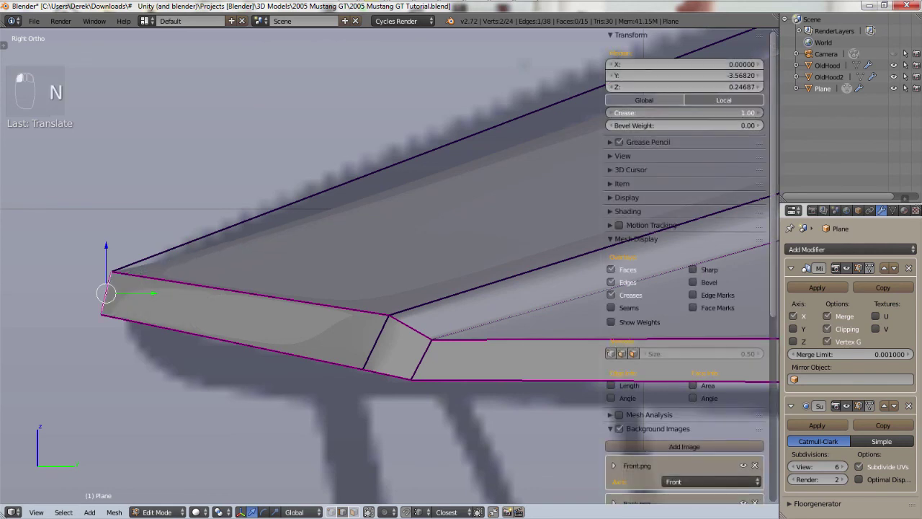
key("n")
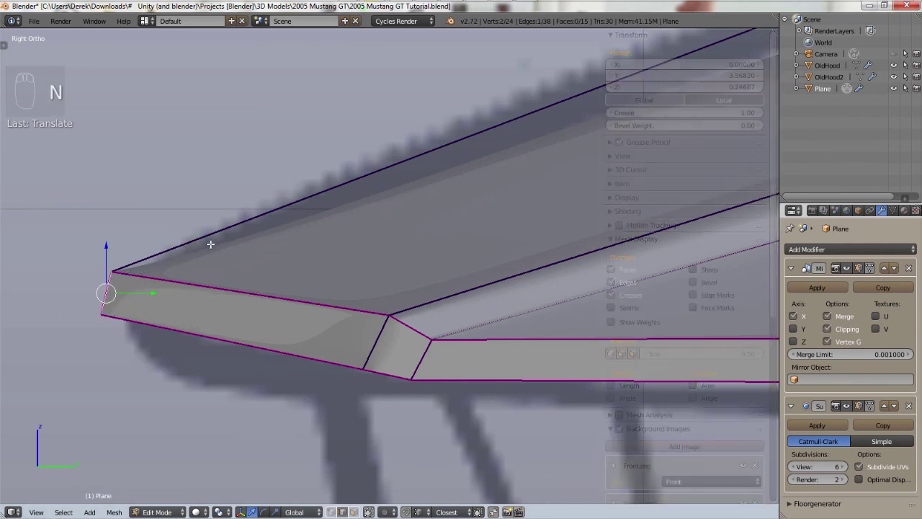
- Deselect the mesh, return to Object Mode and examine the front lip where it meets the hood ridge
middle_click_drag(200, 240, 163, 417)
key("a")
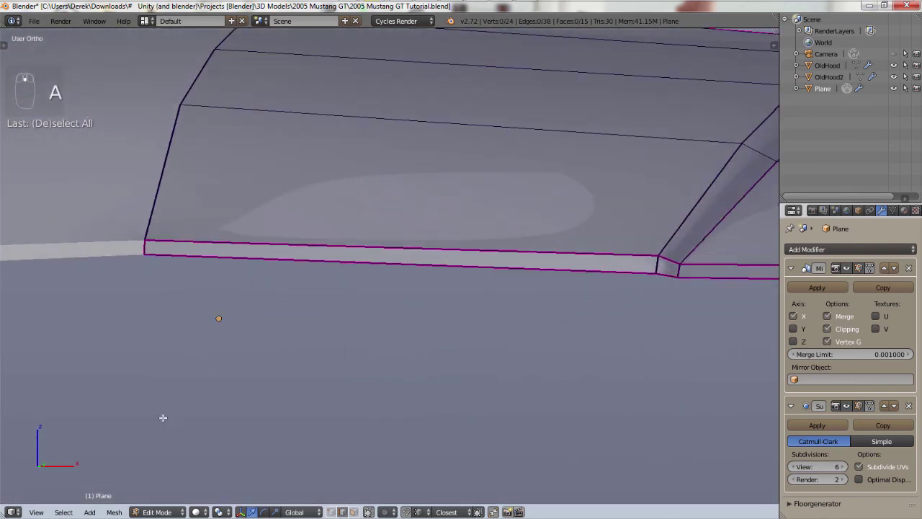
left_click(157, 512)
left_click(173, 495)
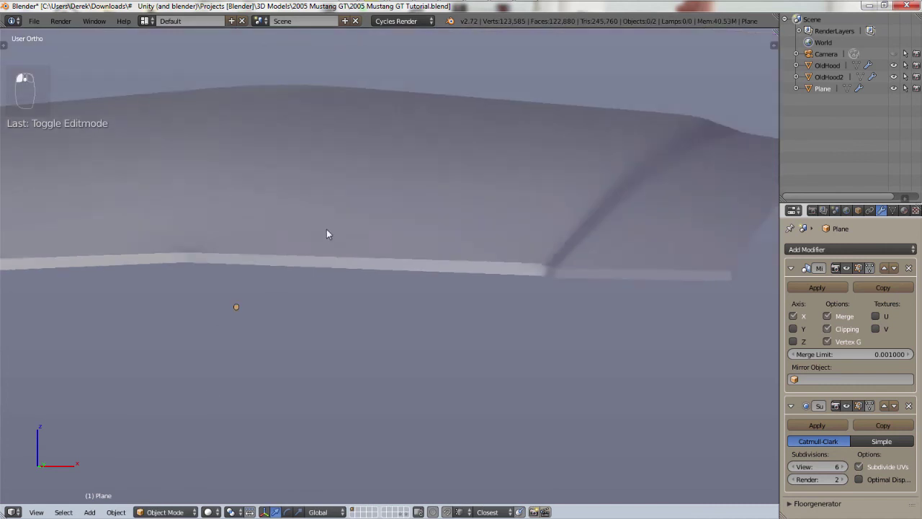
middle_click_drag(326, 234, 407, 360)
scroll(286, 236, "down", 2)
scroll(407, 360, "up", 6)
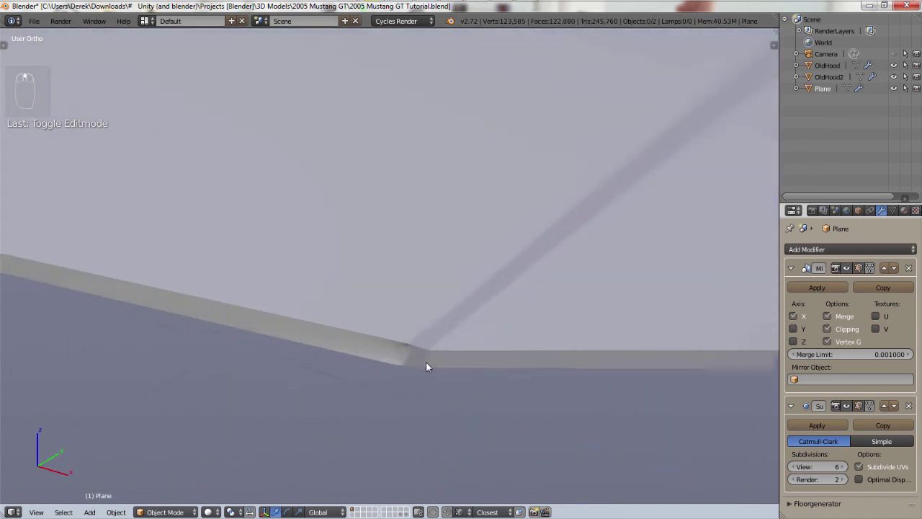
scroll(425, 361, "up", 8)
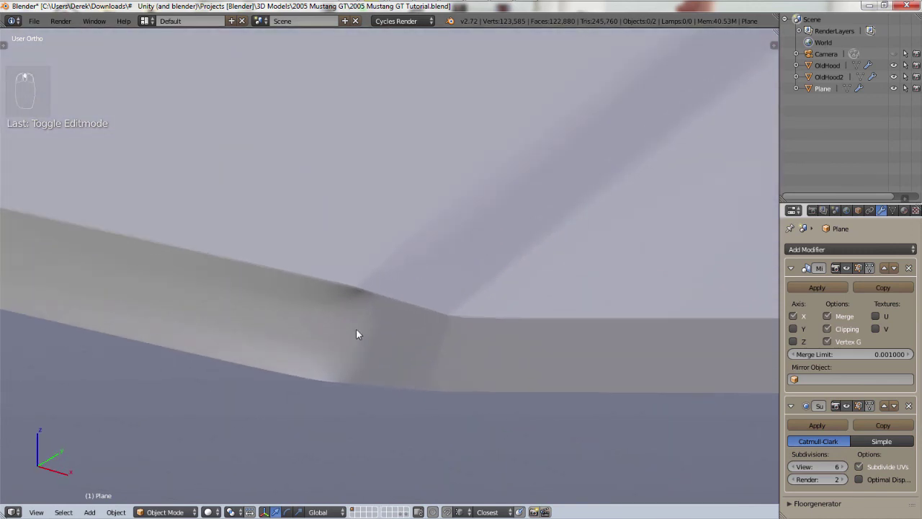
- In Edit Mode, select the two short lip edges at the hood ridge and set their mean crease to 1.00
left_click(172, 513)
left_click(160, 485)
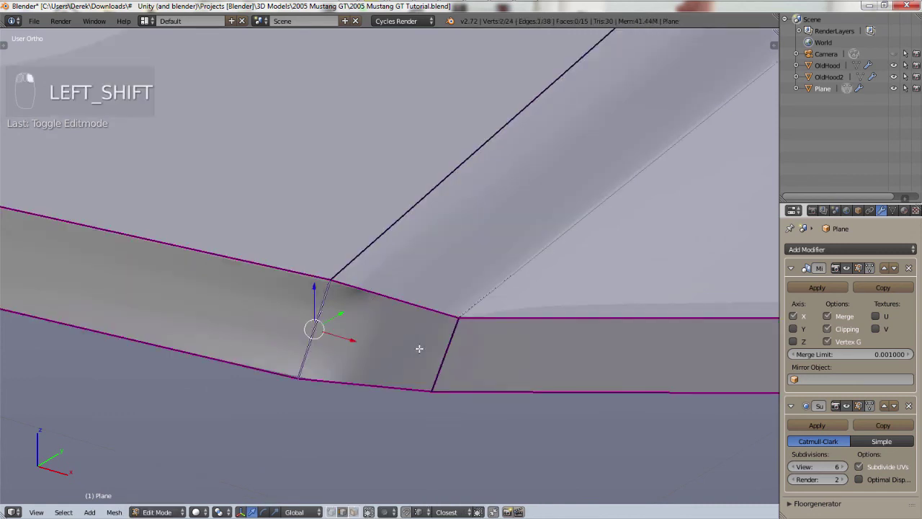
right_click(443, 353, "shift")
scroll(432, 353, "down", 3)
scroll(609, 411, "down", 6)
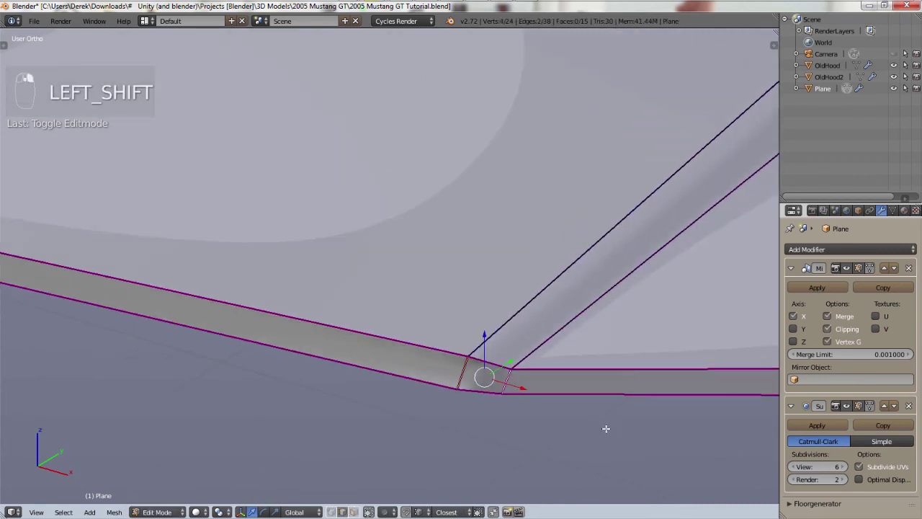
middle_click_drag(625, 452, 267, 381)
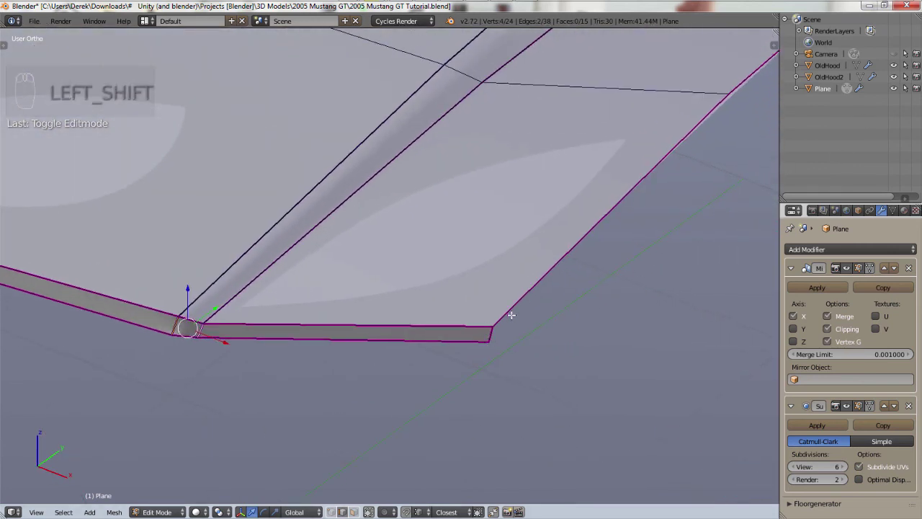
key("n")
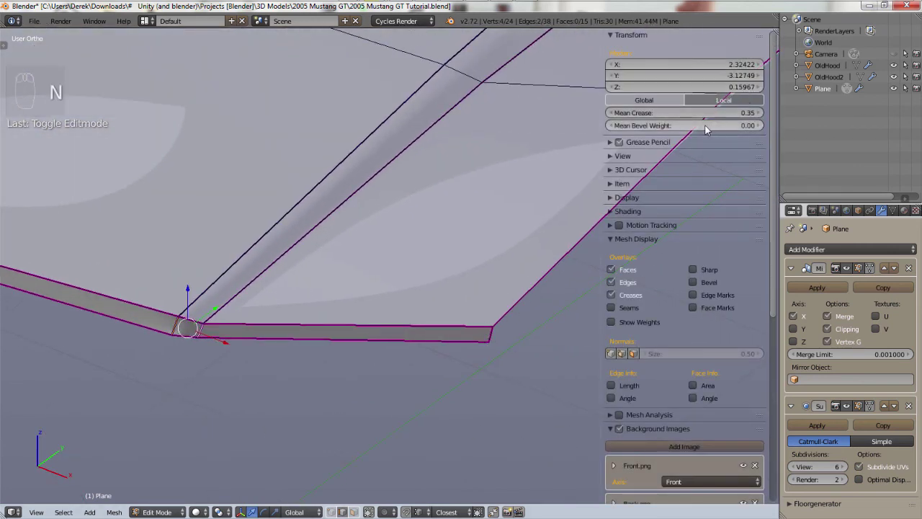
left_click_drag(695, 113, 750, 113)
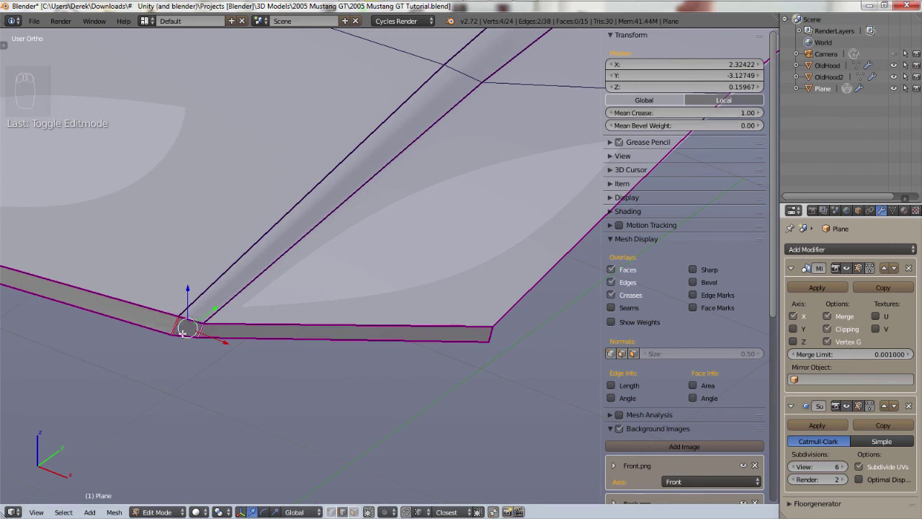
key("a")
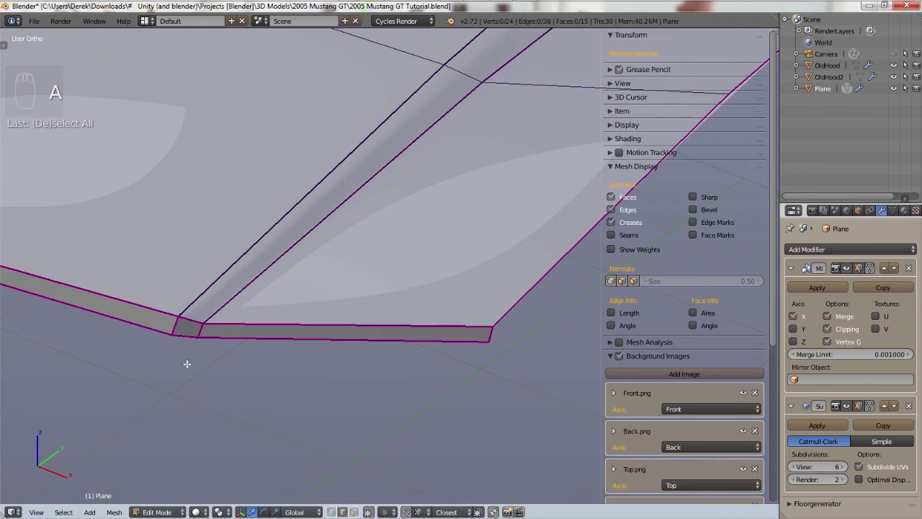
- Return the deselected hood to Object Mode and inspect the sharpened lip corner at the ridge
middle_click_drag(187, 364, 261, 315, "shift")
key("a")
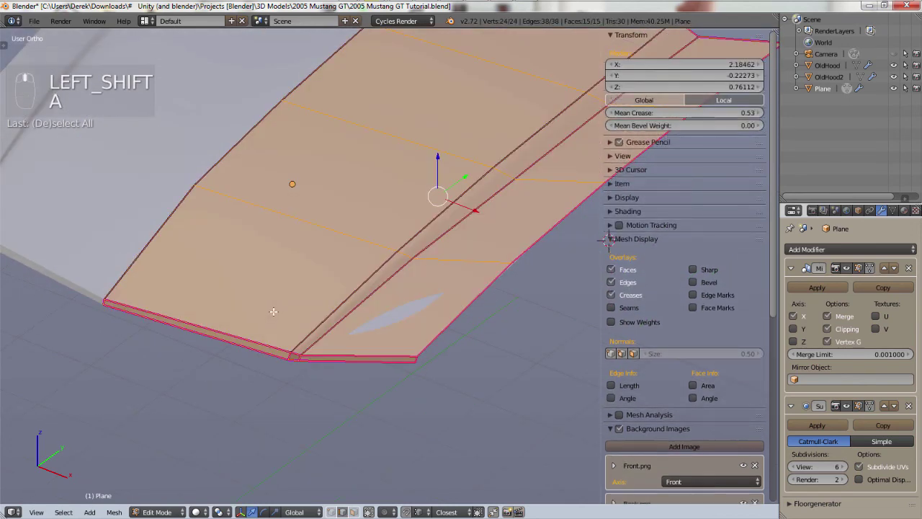
key("a")
key("n")
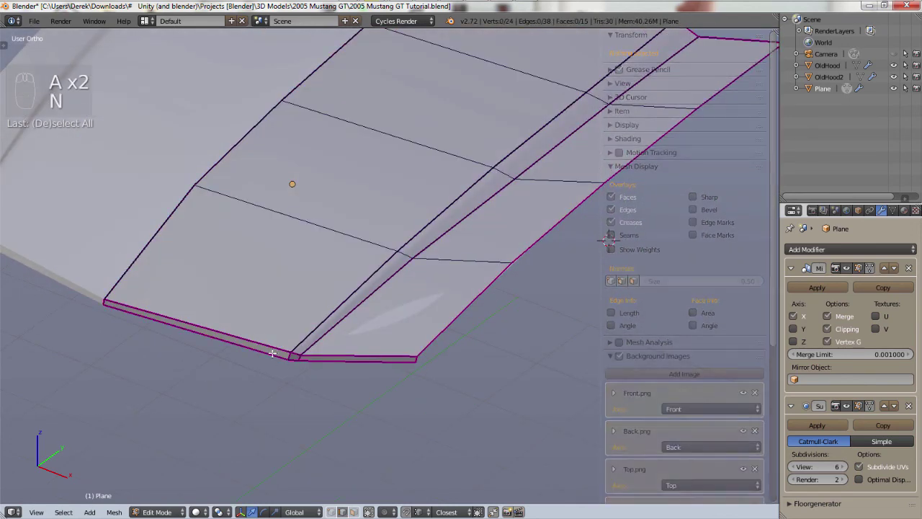
scroll(307, 292, "down", 1)
left_click(173, 510)
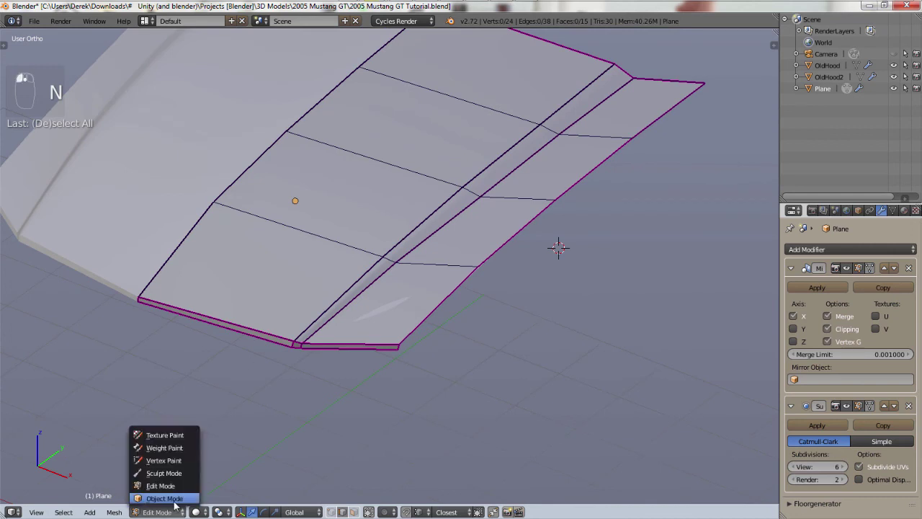
left_click(165, 497)
middle_click_drag(247, 330, 294, 356)
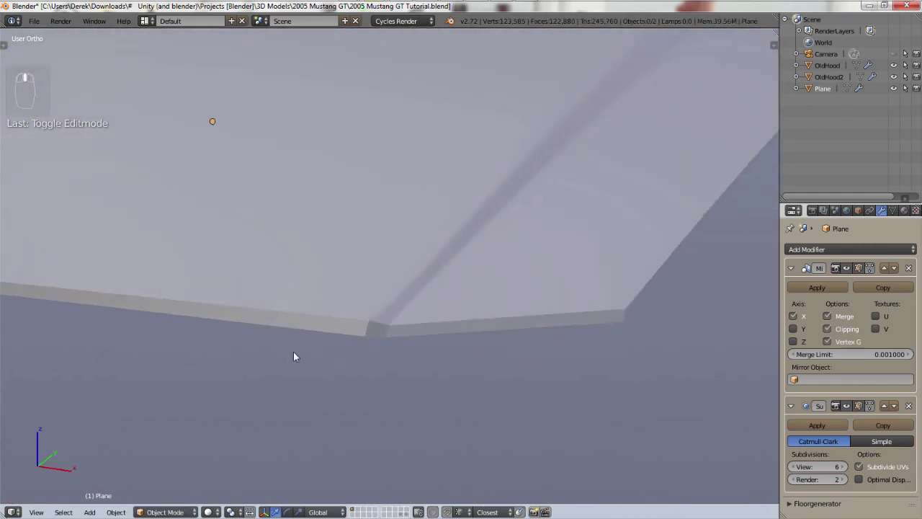
- Try to apply smooth shading to the hood and select the hood object
key("t")
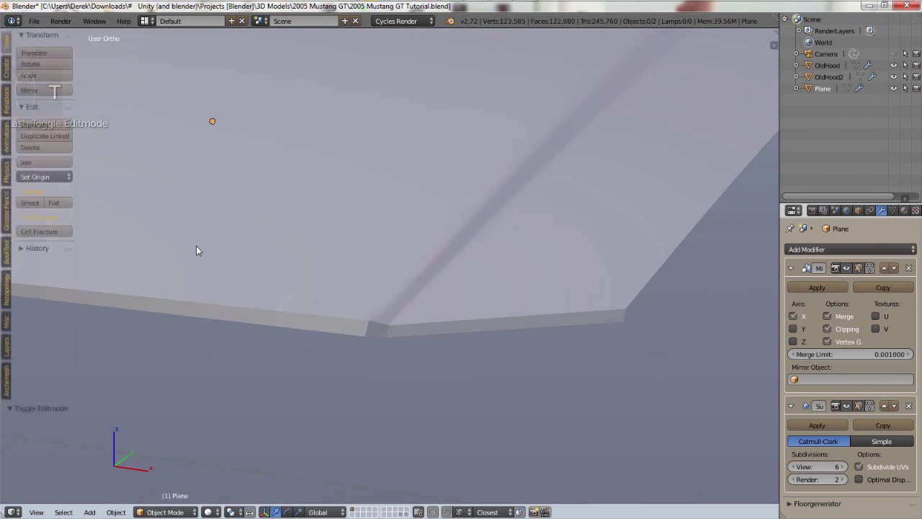
left_click(32, 202)
key("a")
middle_click_drag(336, 291, 164, 278)
key("t")
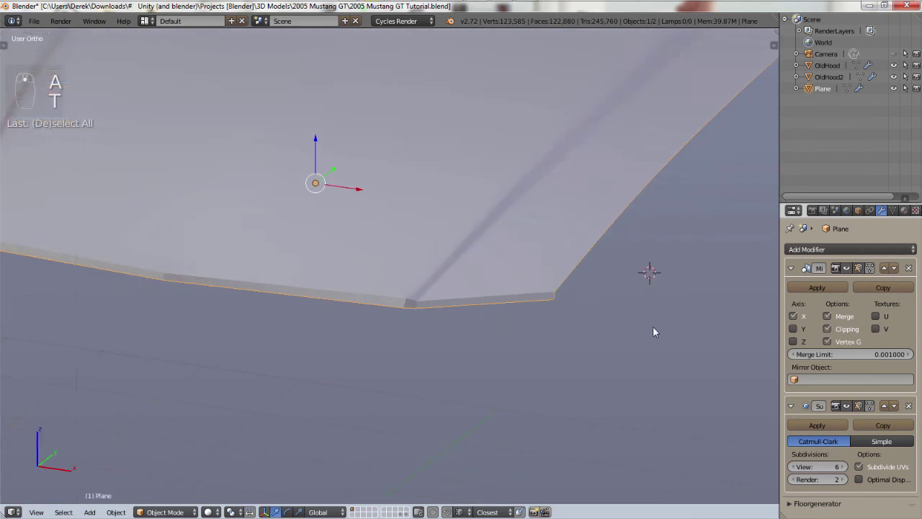
- Set the Subdivision Surface modifier's view subdivisions to 4 and view the whole hood
left_click(793, 467)
left_click(792, 467)
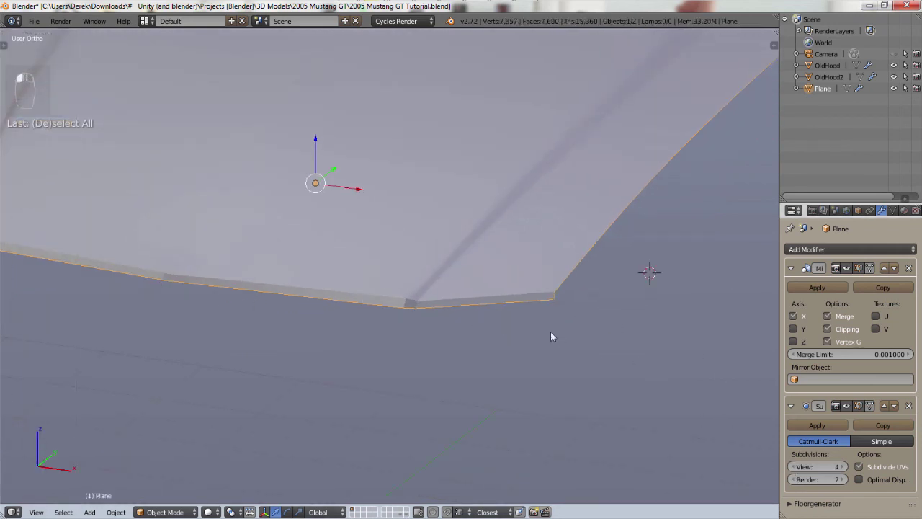
middle_click_drag(551, 331, 508, 346)
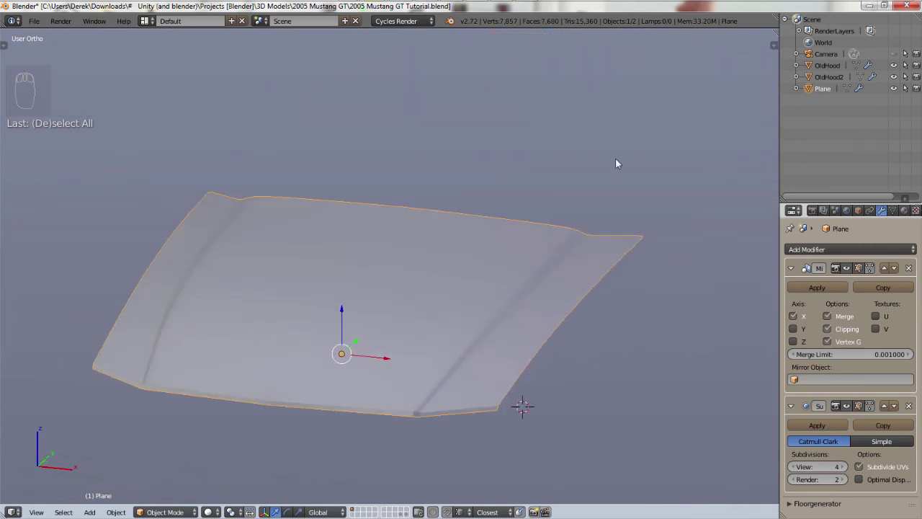
mouse_move(910, 6)
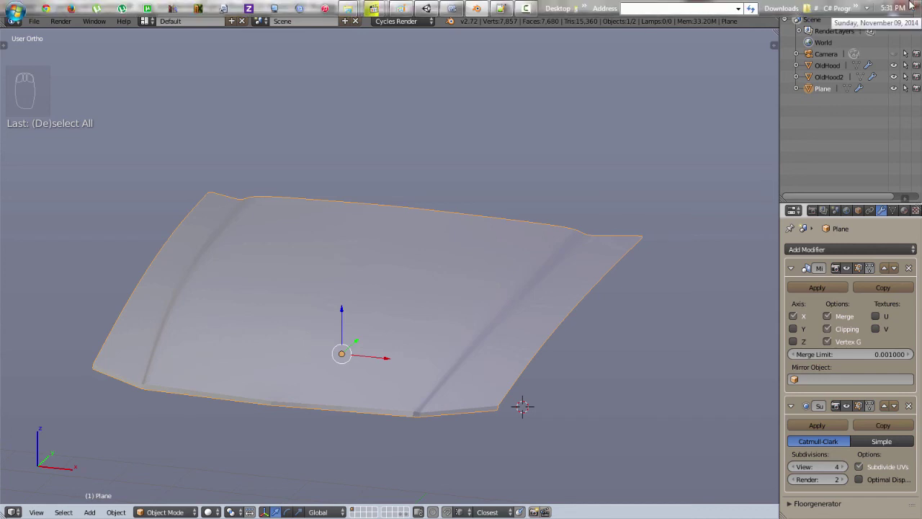